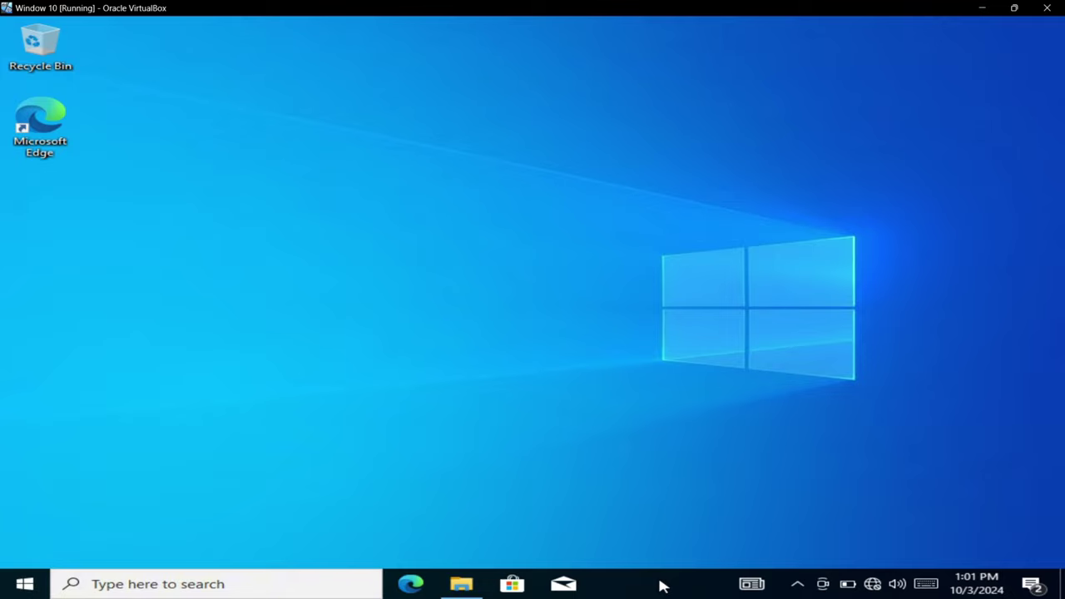
Add the Address toolbar to the taskbar, then remove it again.
right_click(662, 587)
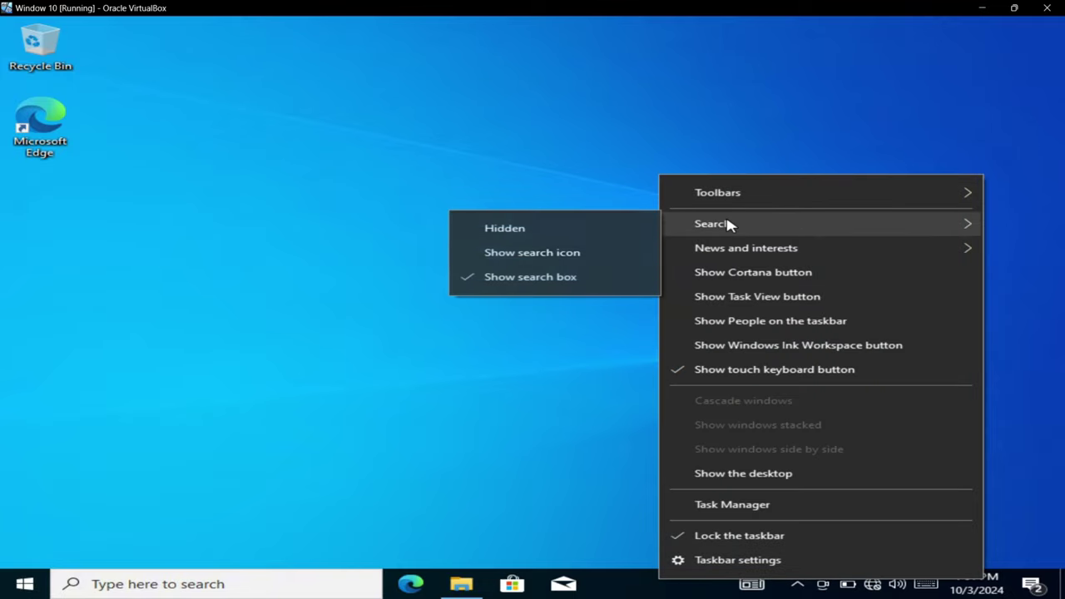
mouse_move(731, 194)
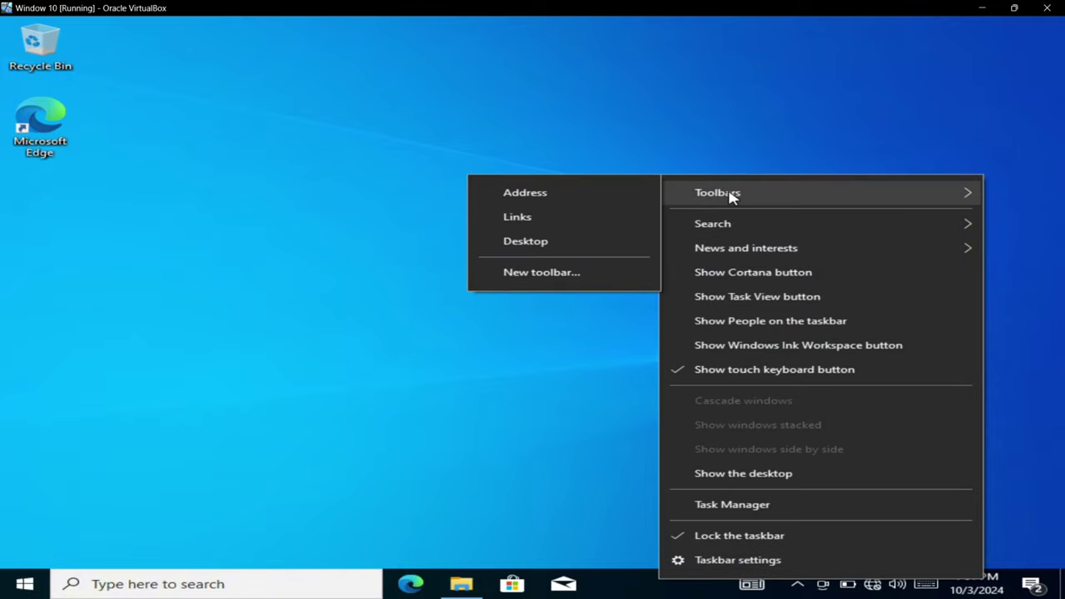
click(592, 201)
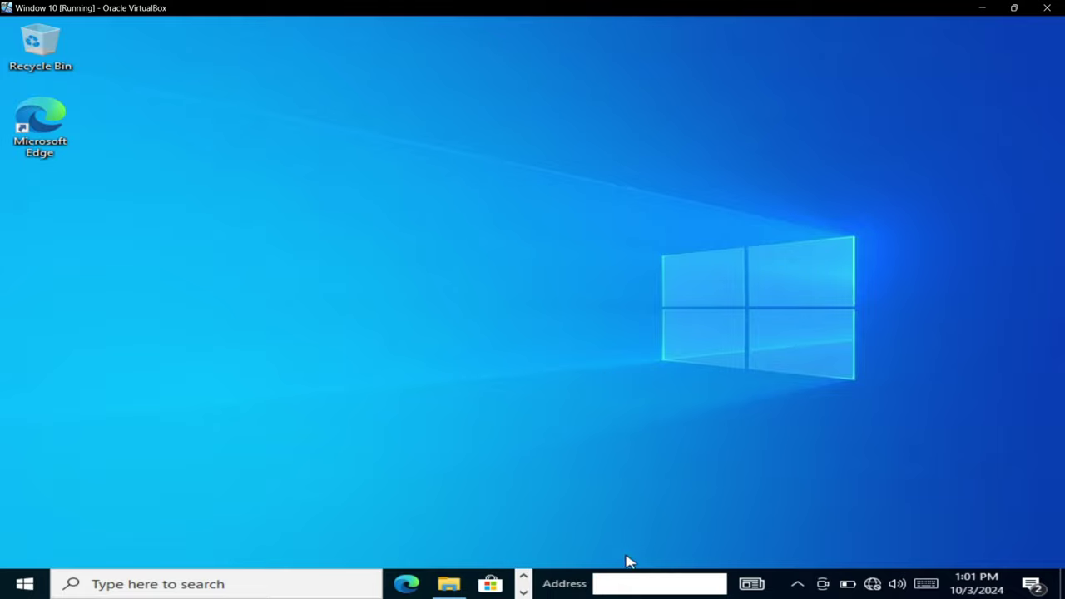
right_click(561, 591)
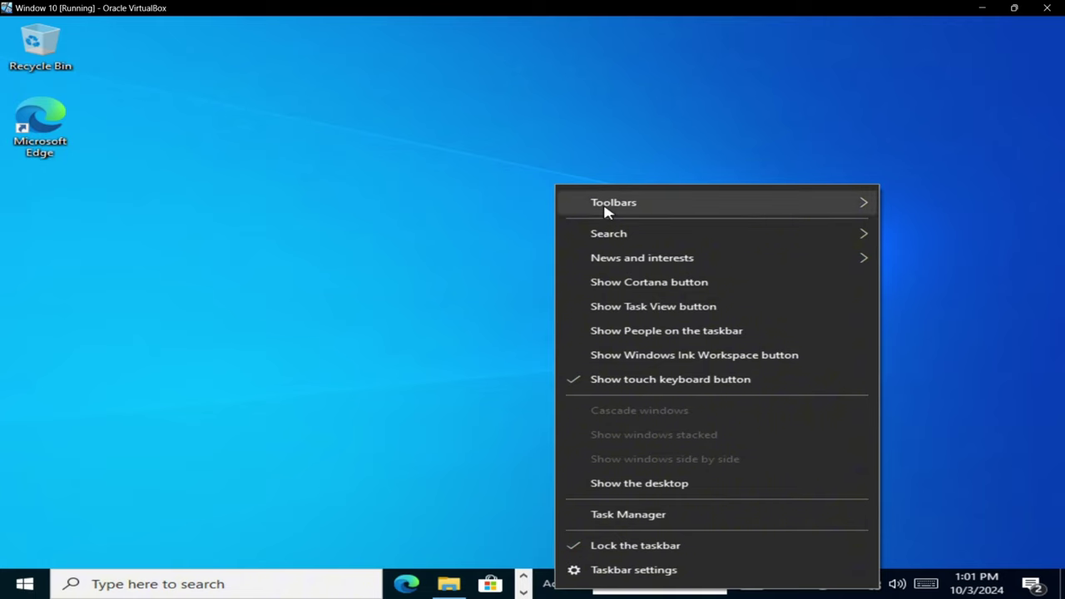
mouse_move(604, 209)
click(509, 207)
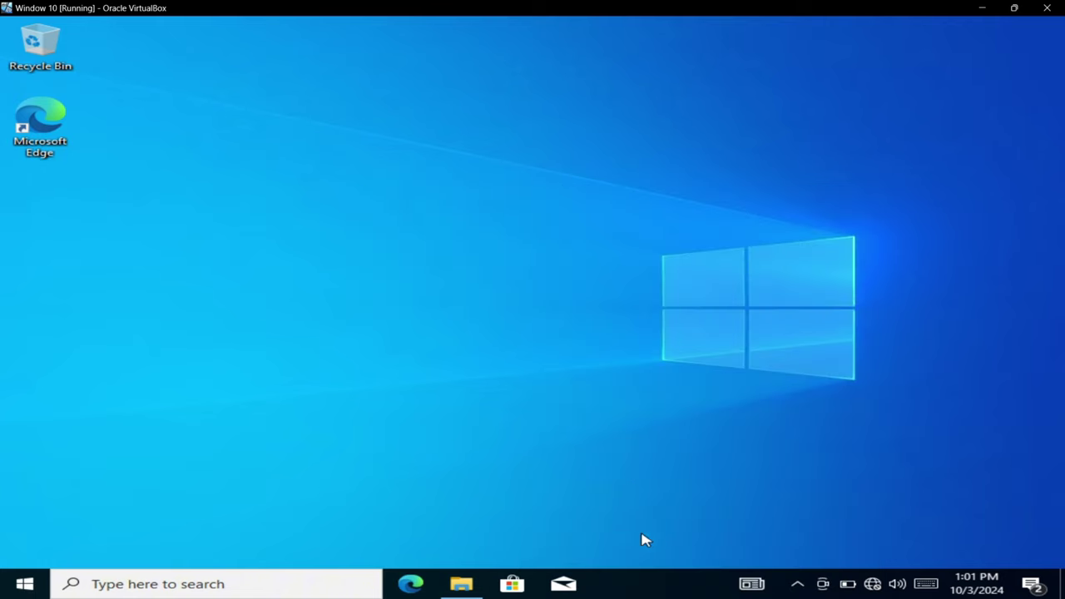
Add the Links toolbar to the taskbar, then remove it again.
right_click(658, 587)
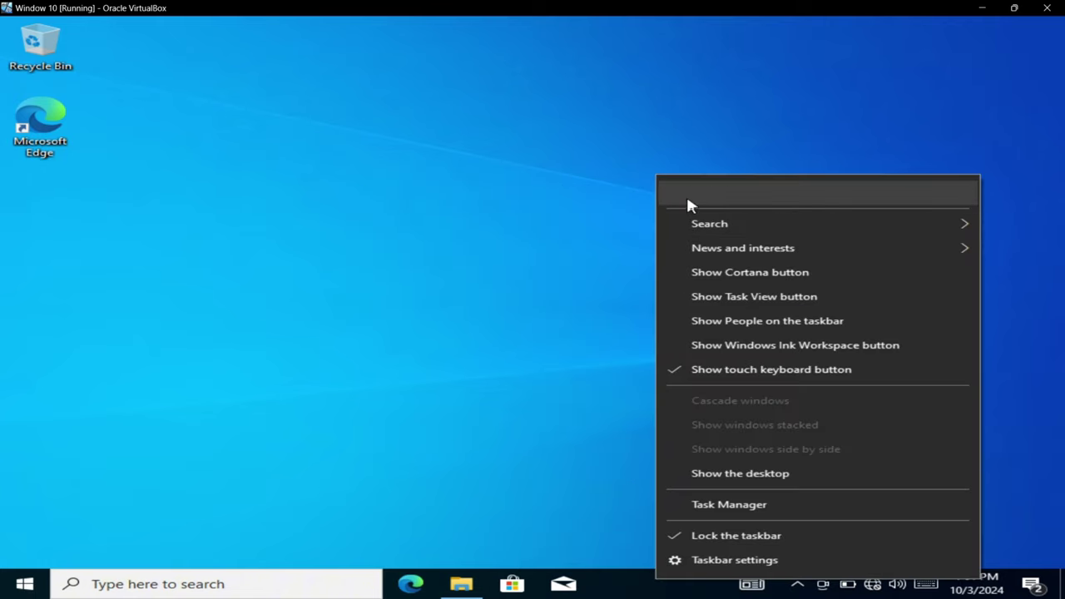
mouse_move(689, 204)
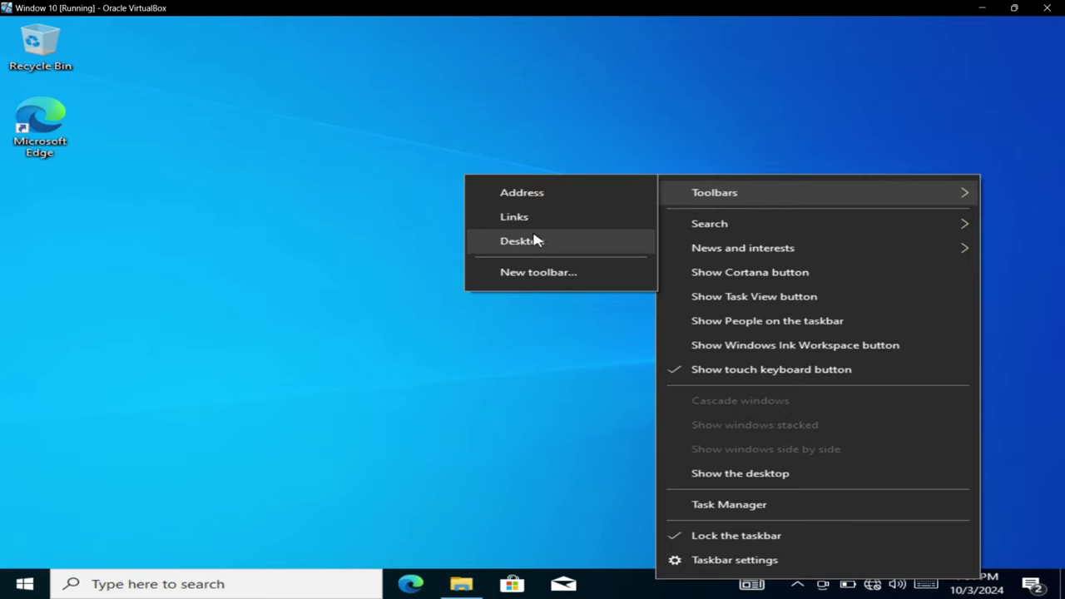
click(506, 221)
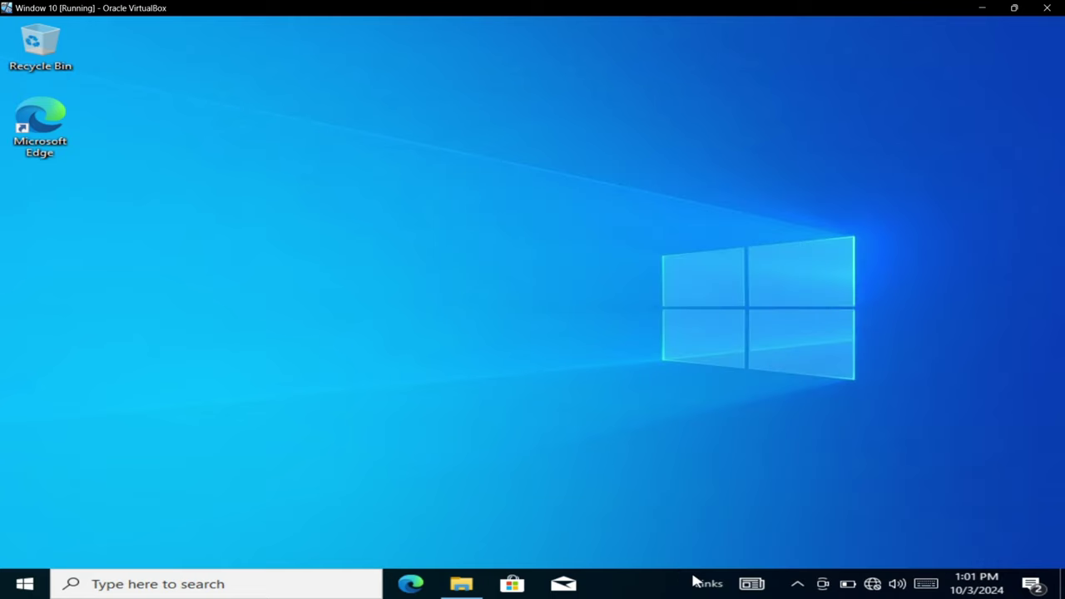
right_click(665, 584)
mouse_move(684, 197)
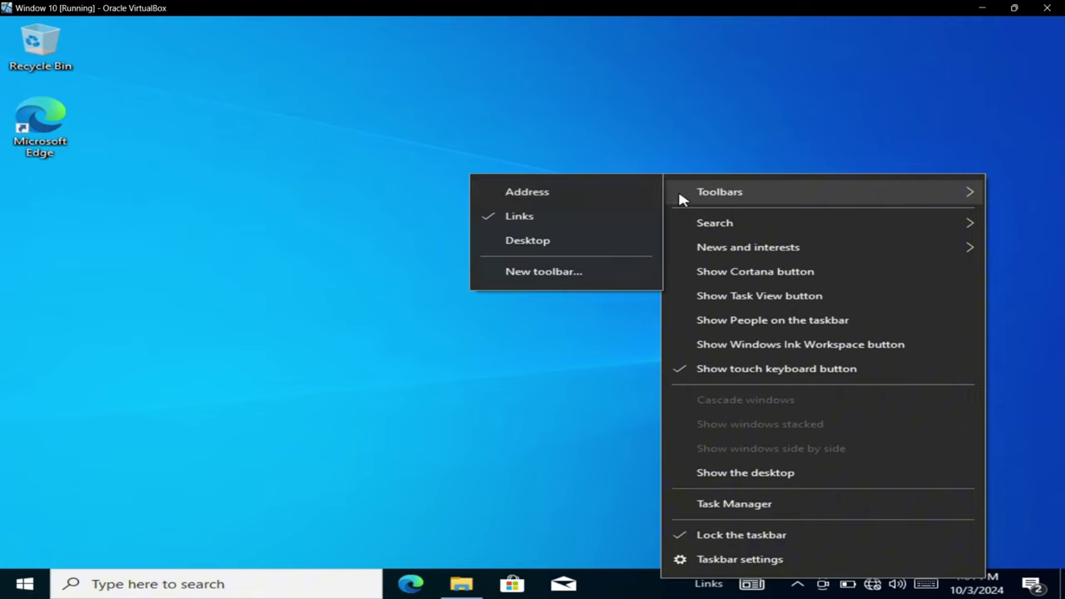
click(578, 215)
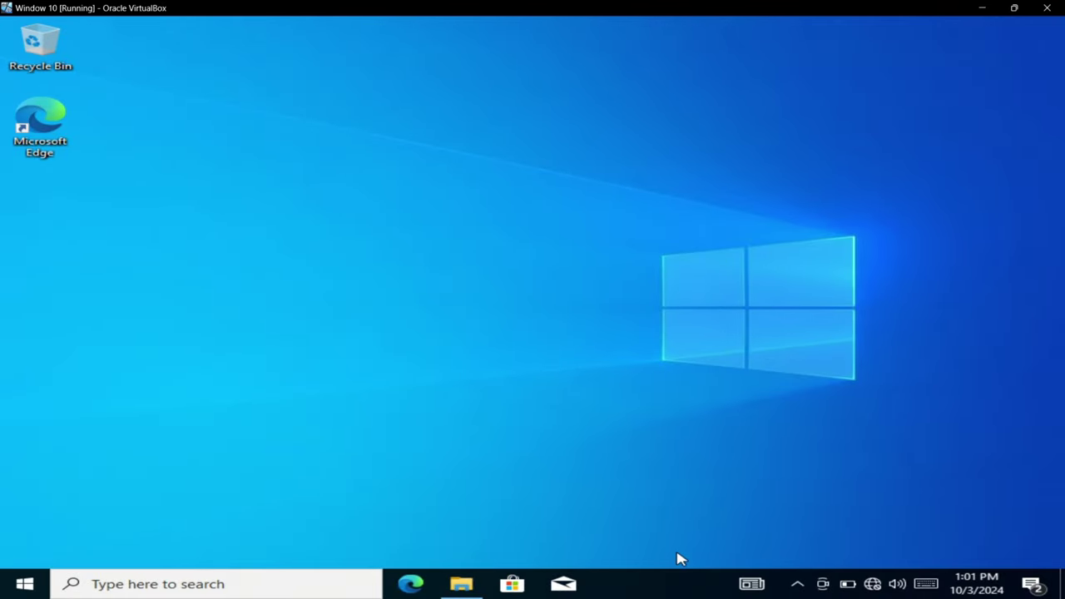
Add the Desktop toolbar and browse its This PC and Local Disk (C:) menus.
right_click(717, 587)
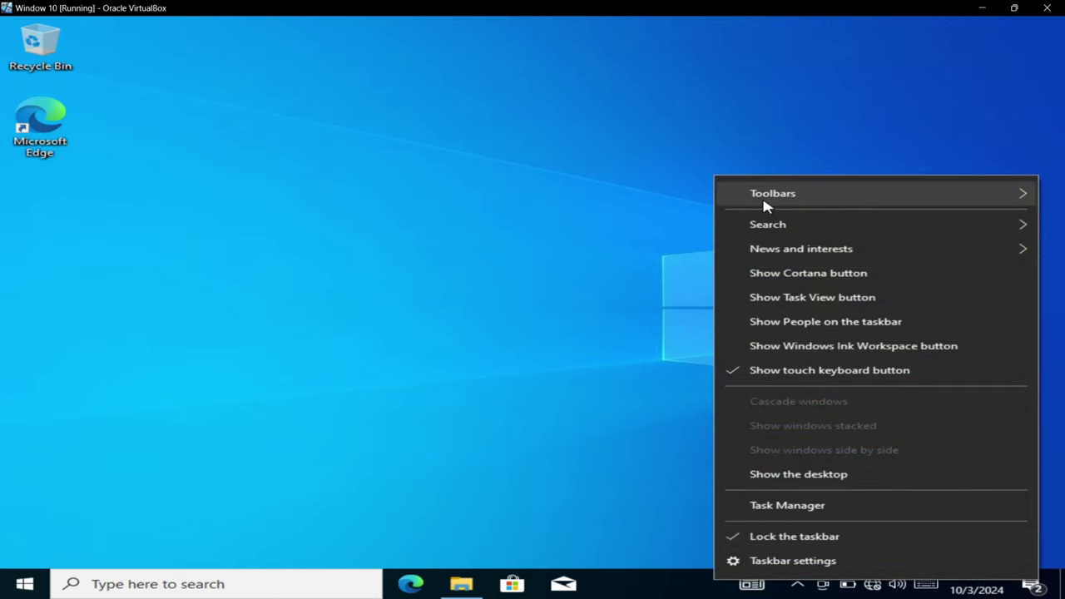
mouse_move(760, 206)
click(609, 240)
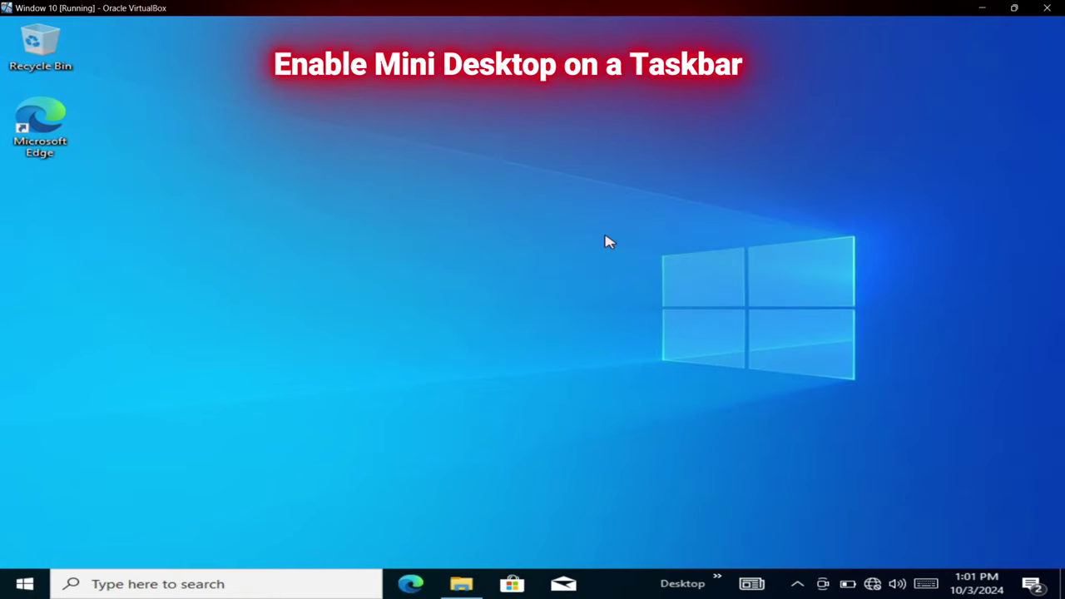
click(717, 585)
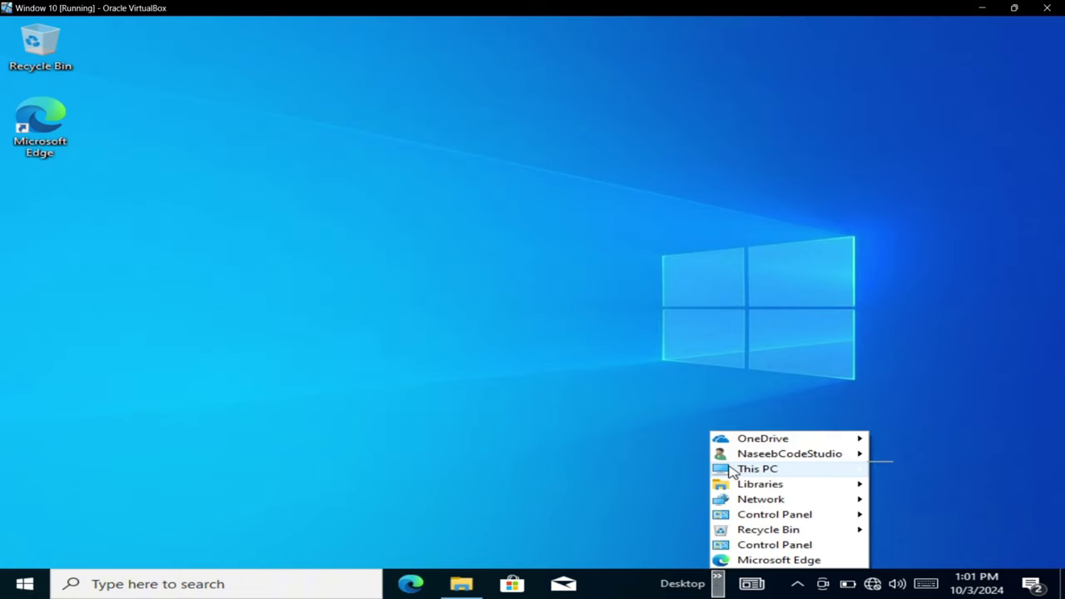
mouse_move(733, 471)
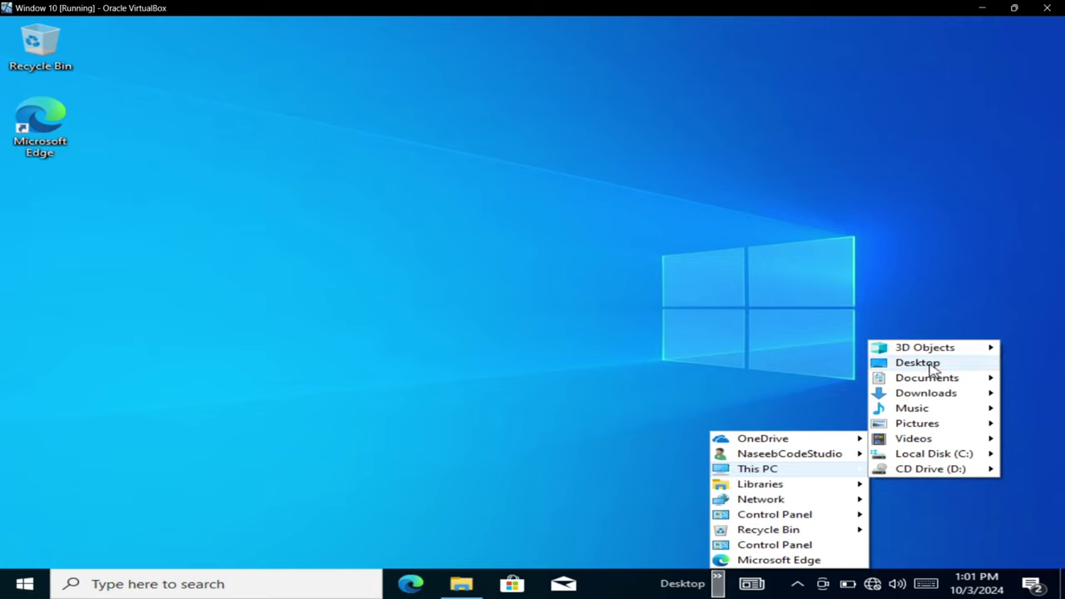
mouse_move(931, 369)
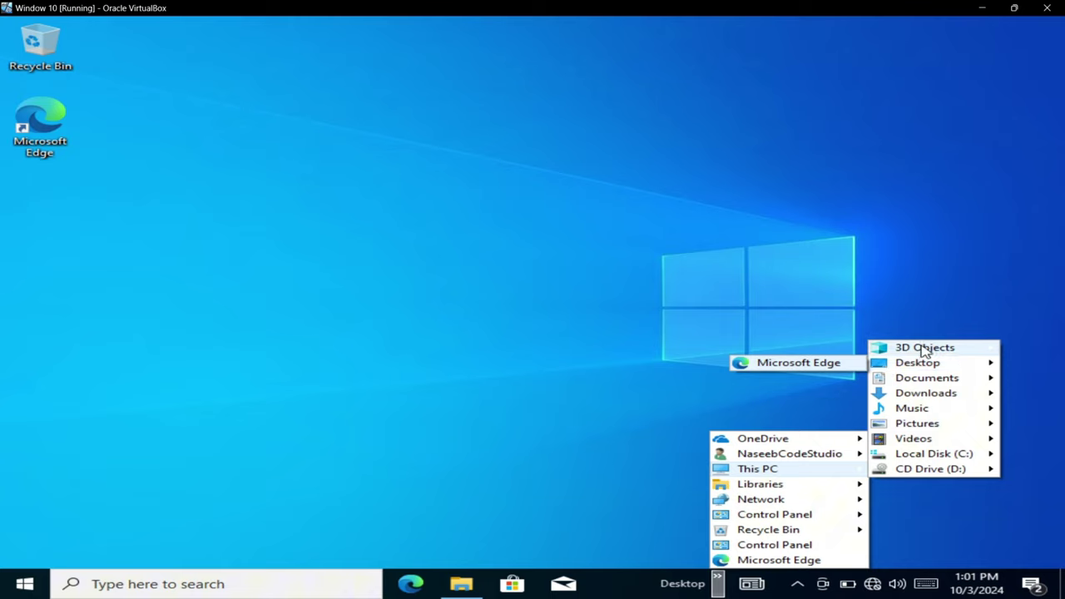
mouse_move(916, 457)
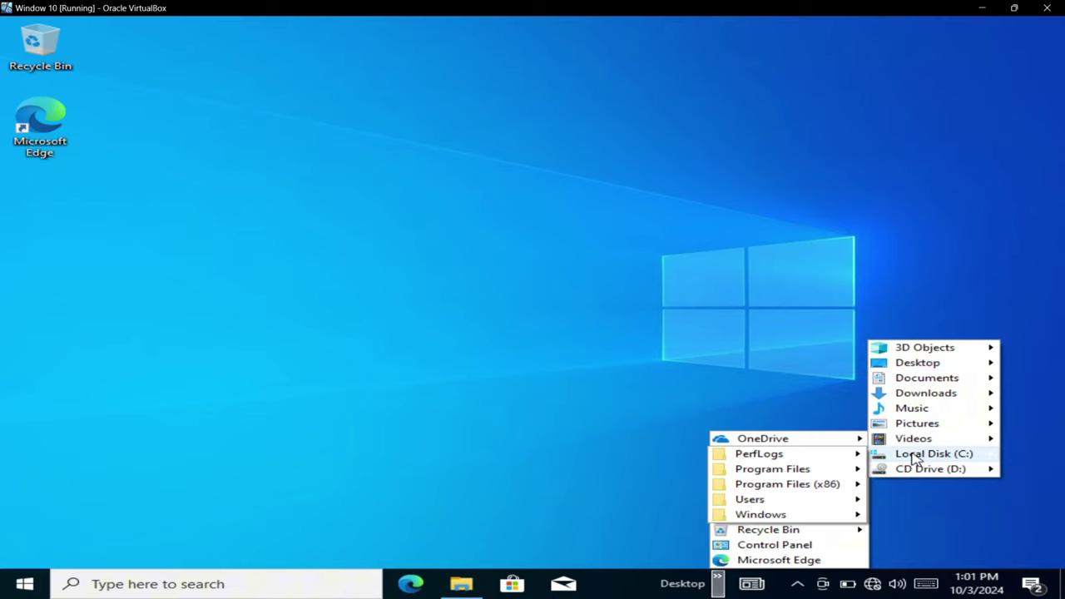
click(644, 477)
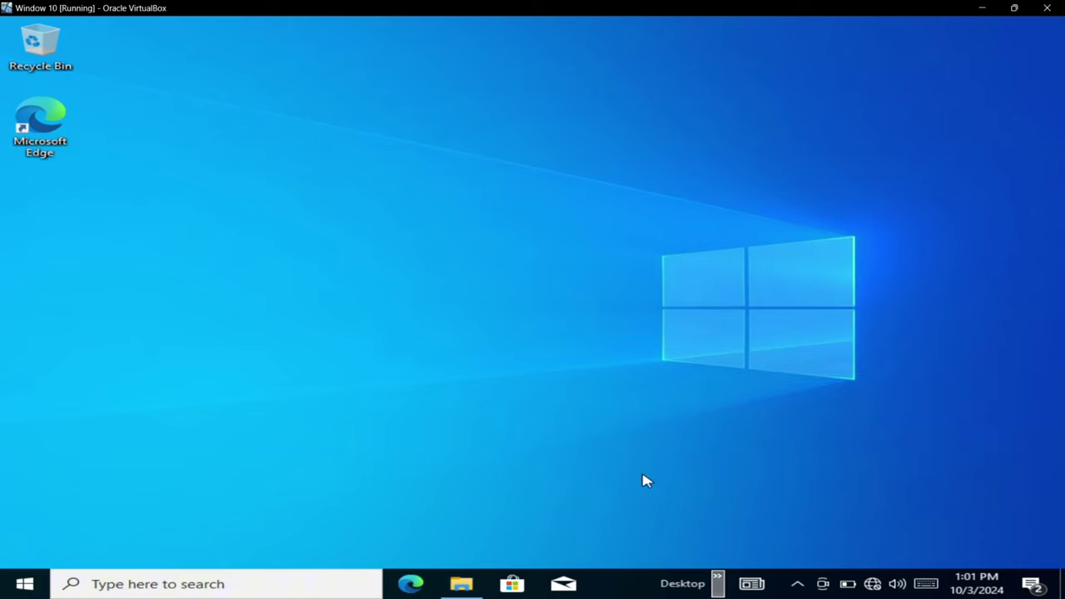
Remove the Desktop toolbar from the taskbar.
right_click(670, 582)
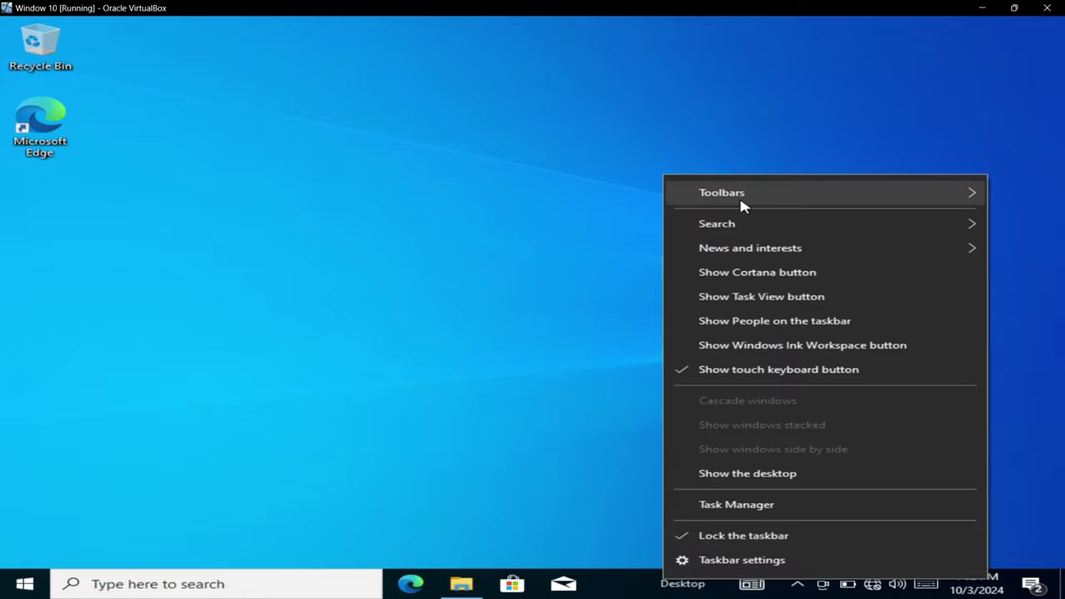
mouse_move(741, 207)
click(573, 247)
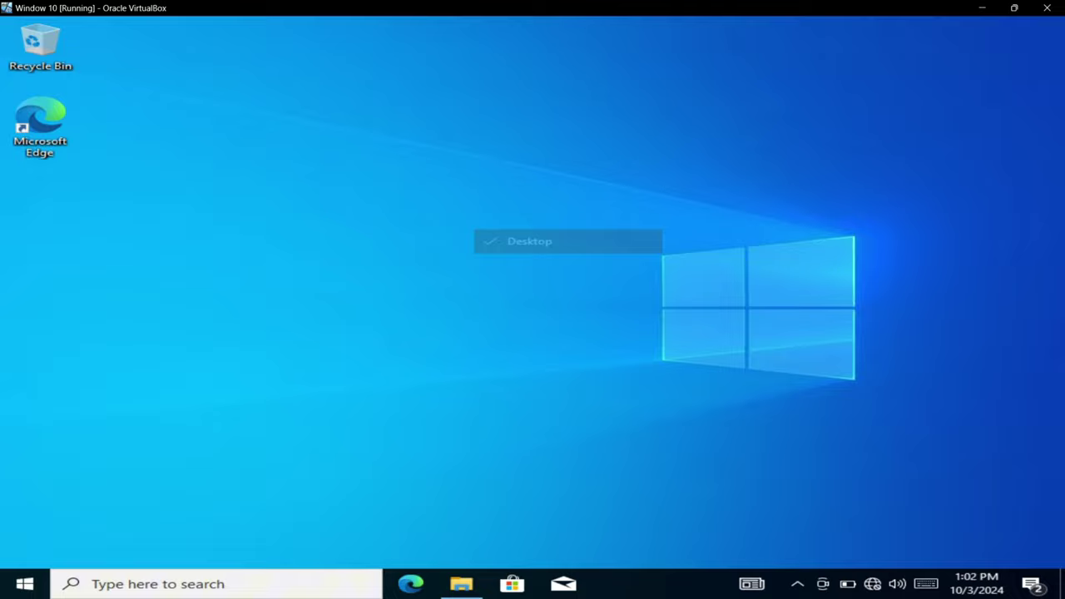
Create a new folder in Downloads, name it after a person, and make it a taskbar toolbar.
right_click(672, 580)
mouse_move(713, 198)
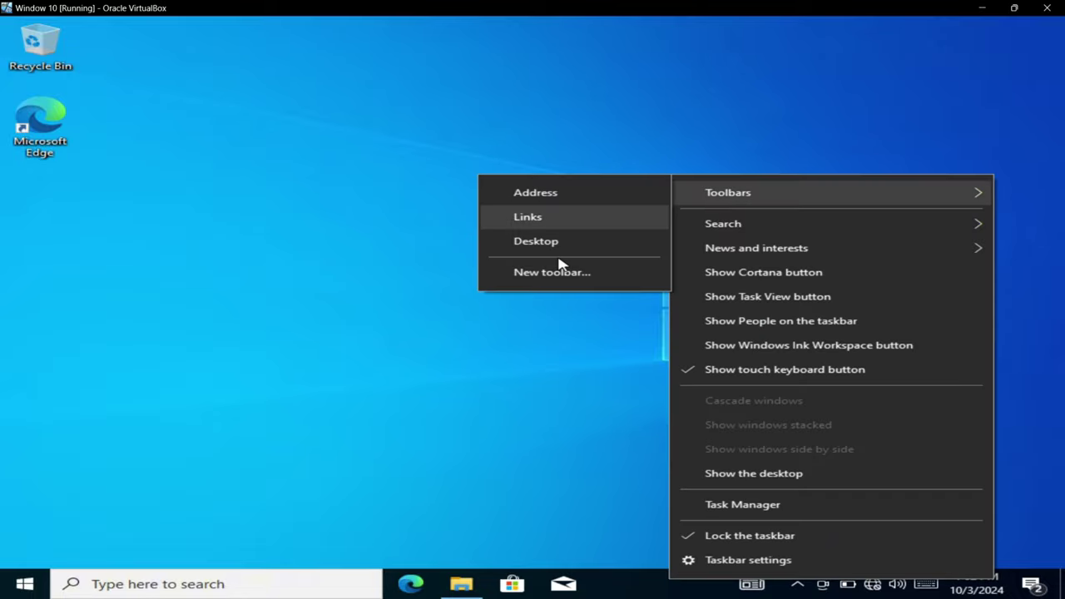
click(550, 275)
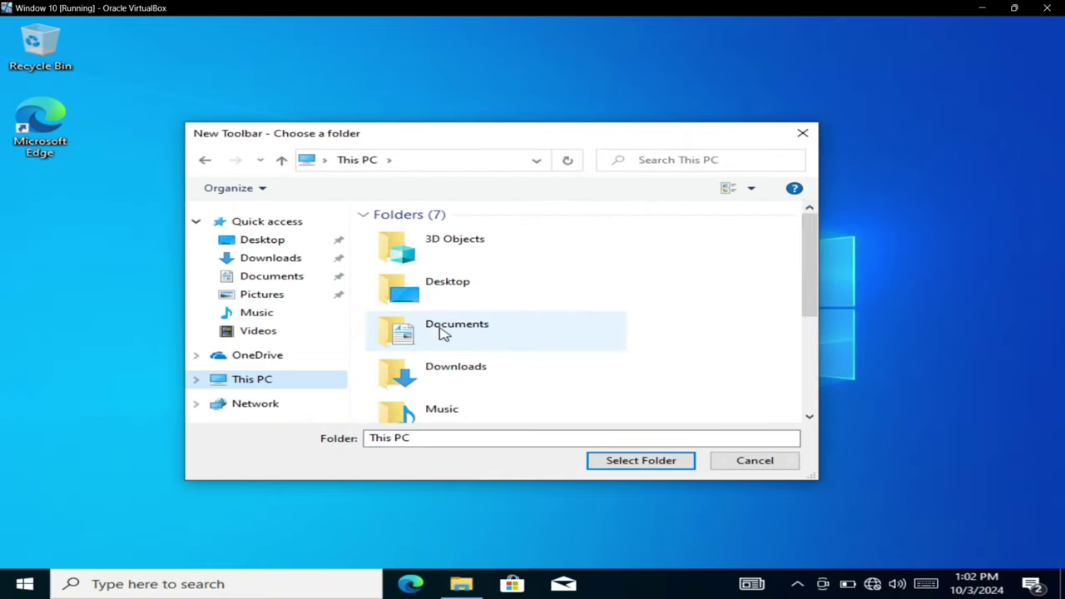
click(456, 383)
double_click(456, 383)
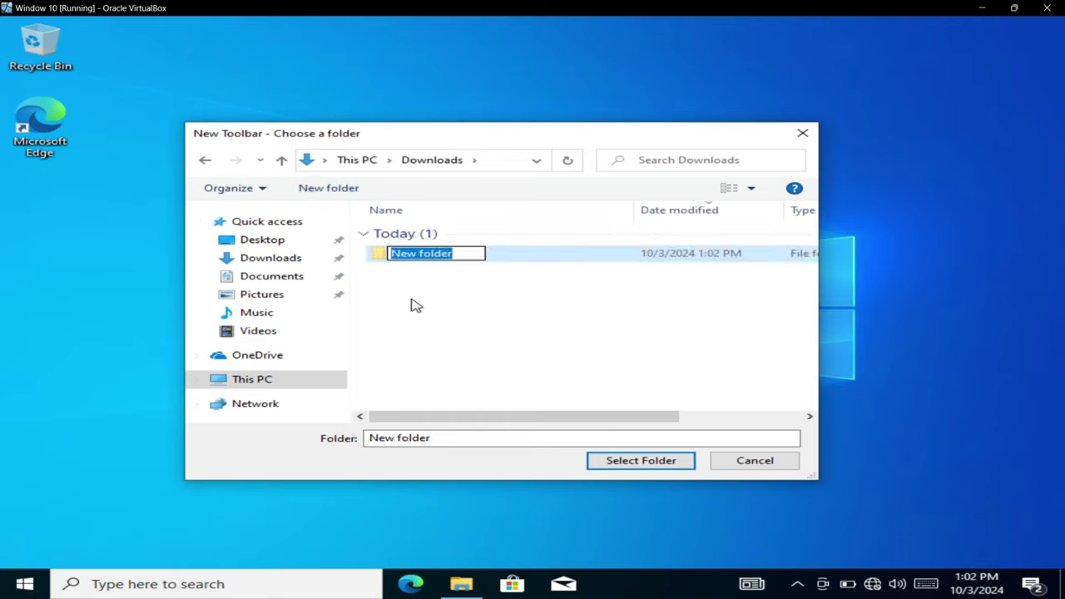
text(NASEEB KHAN)
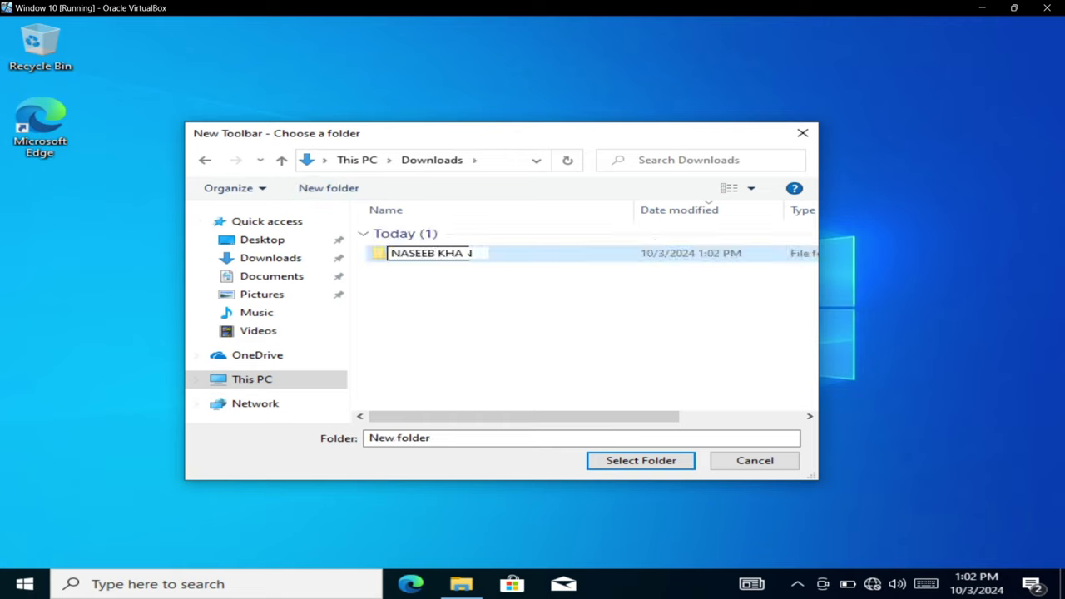
key(Return)
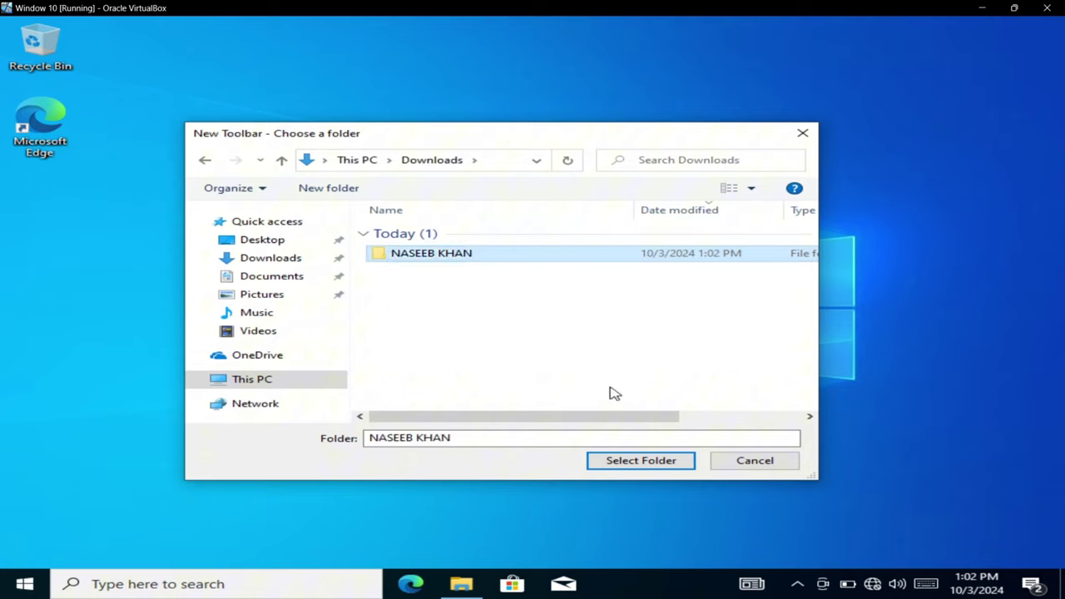
click(624, 464)
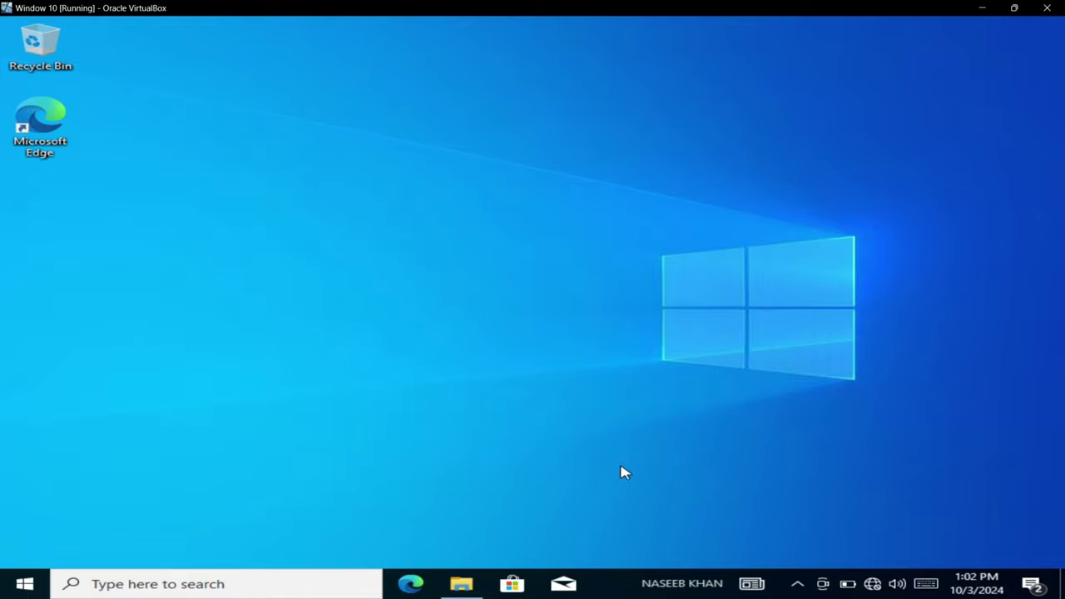
Open the custom toolbar's folder in File Explorer, see that it is empty, and close it.
right_click(666, 586)
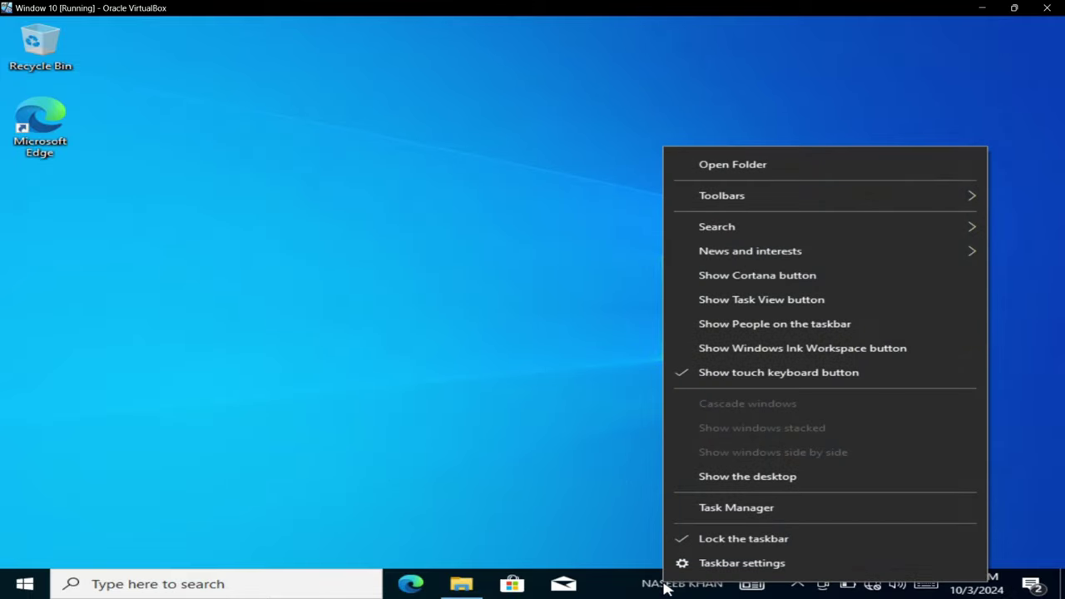
click(719, 170)
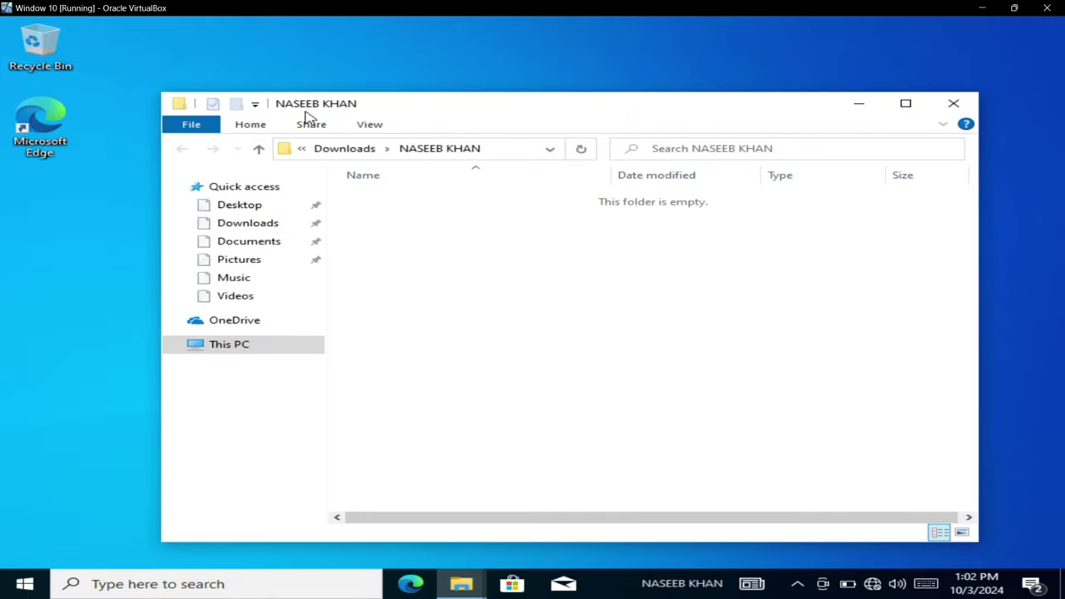
click(953, 104)
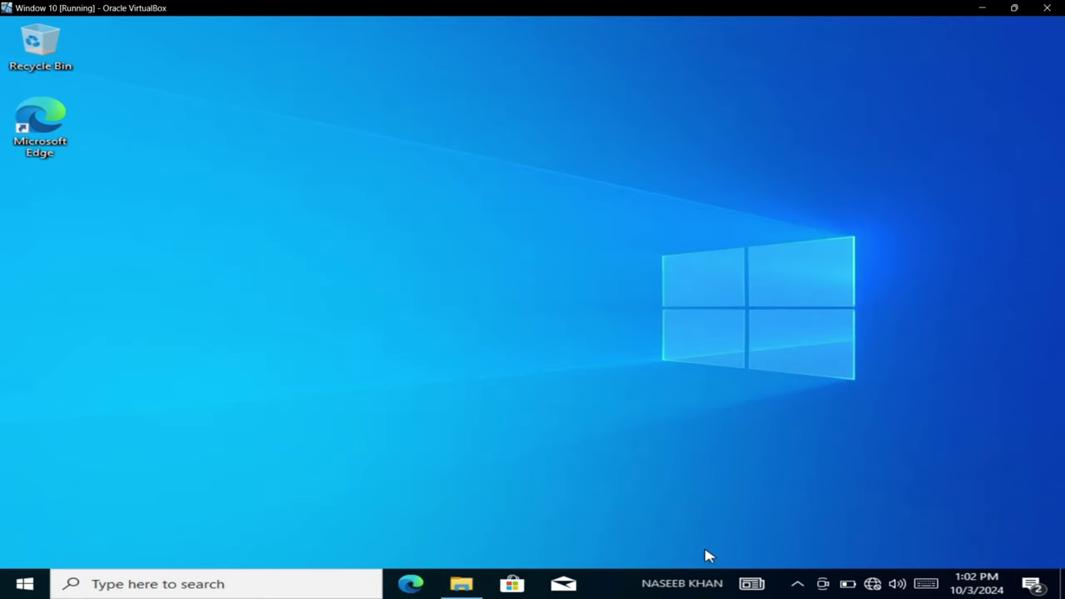
right_click(701, 582)
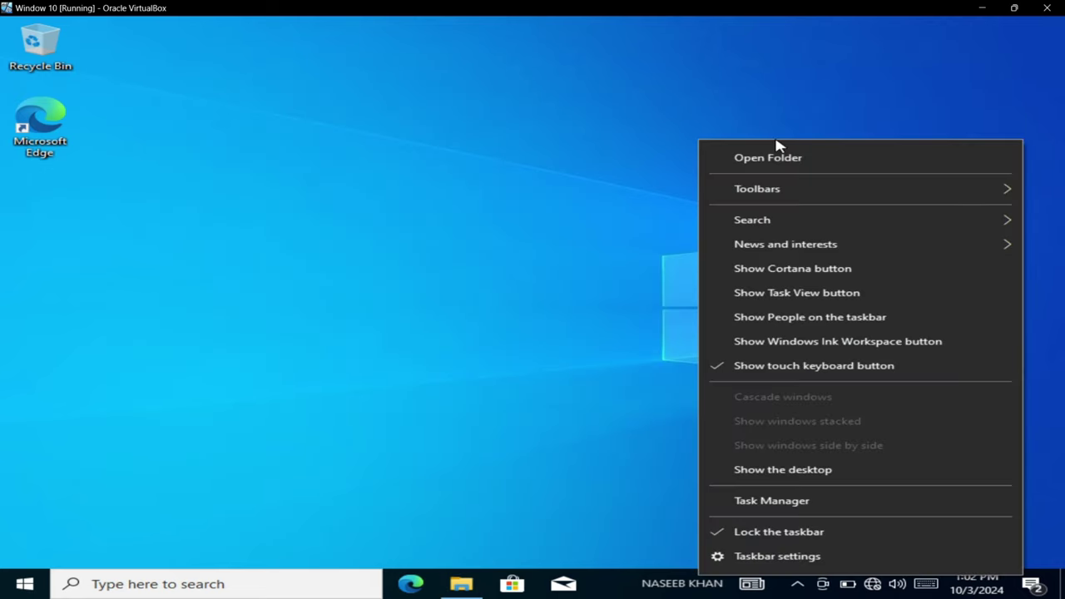
Remove the personal-name toolbar and set taskbar search to Hidden.
mouse_move(769, 198)
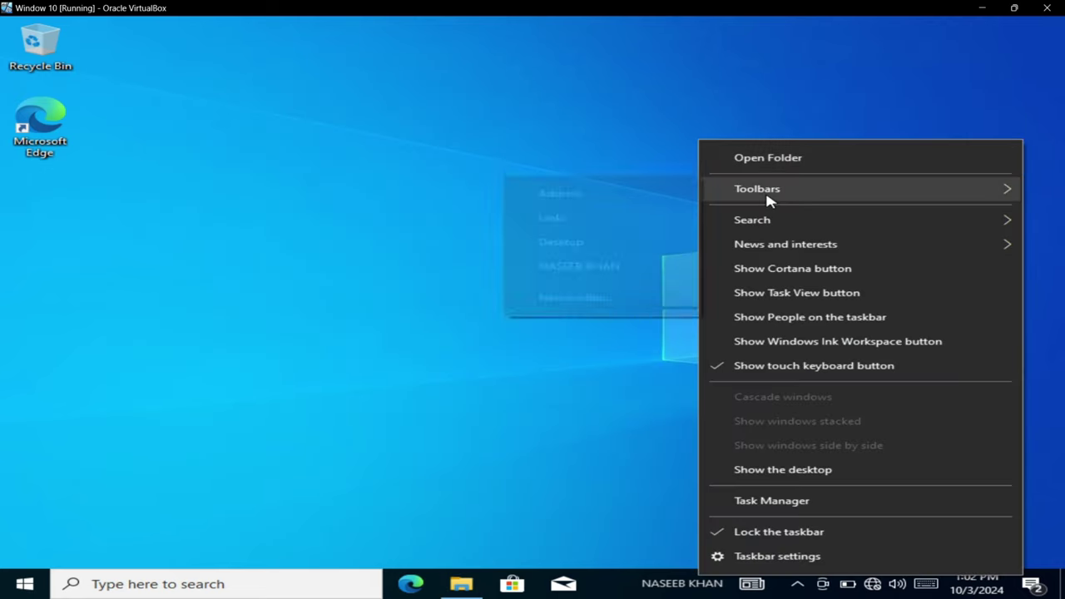
click(574, 268)
right_click(691, 586)
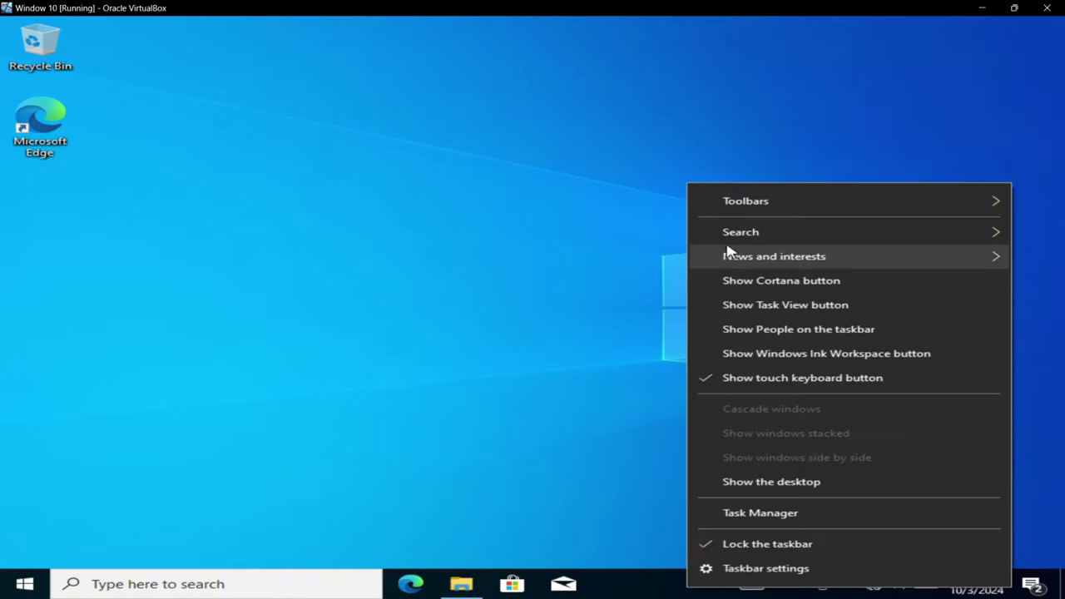
mouse_move(732, 238)
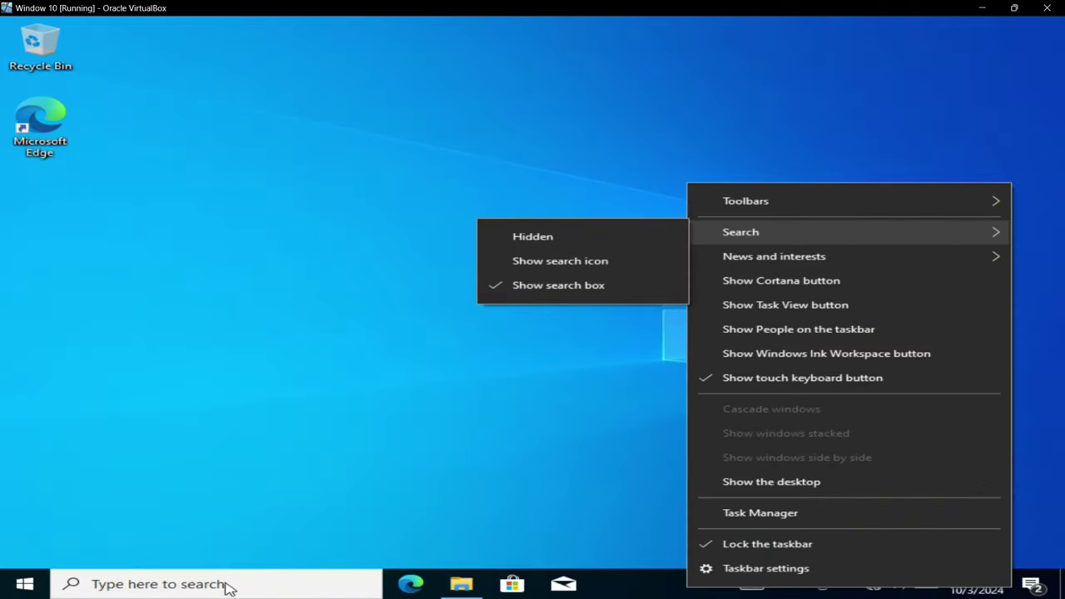
click(523, 237)
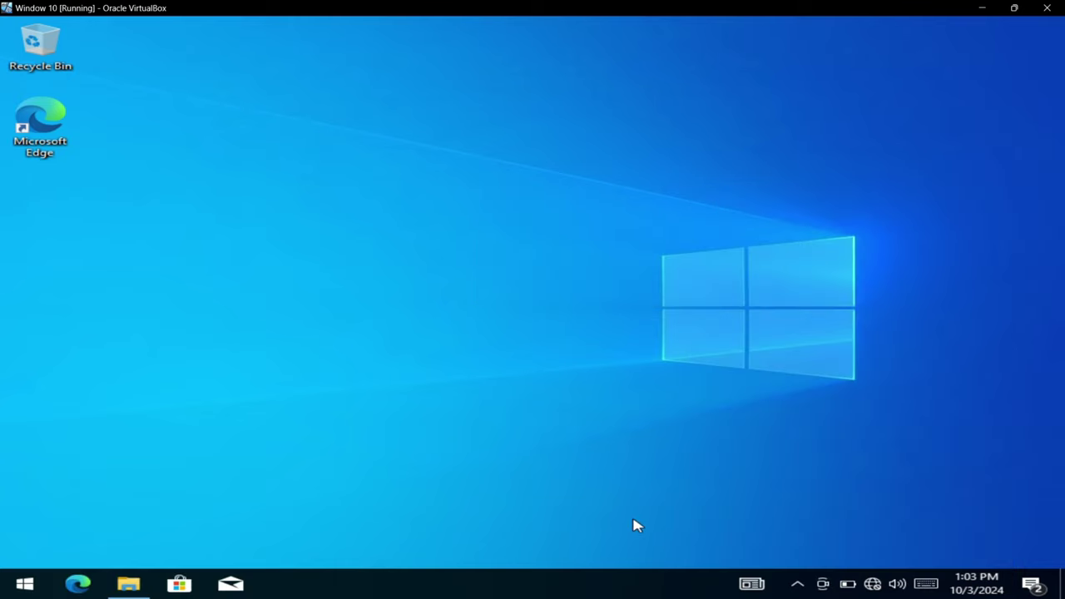
Switch taskbar search to Show search icon, then back to Hidden.
right_click(656, 581)
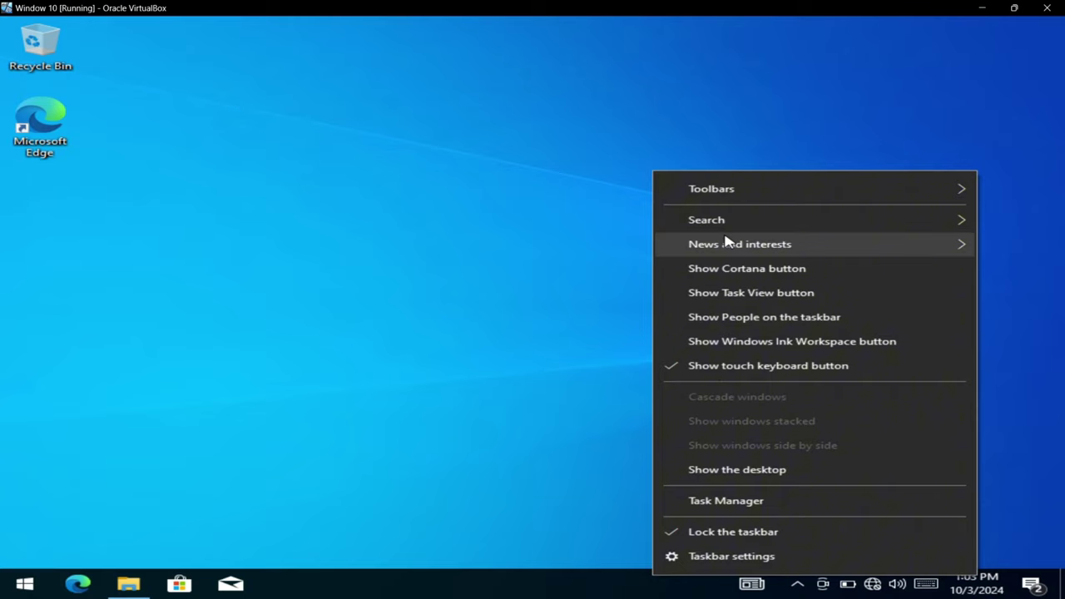
mouse_move(729, 227)
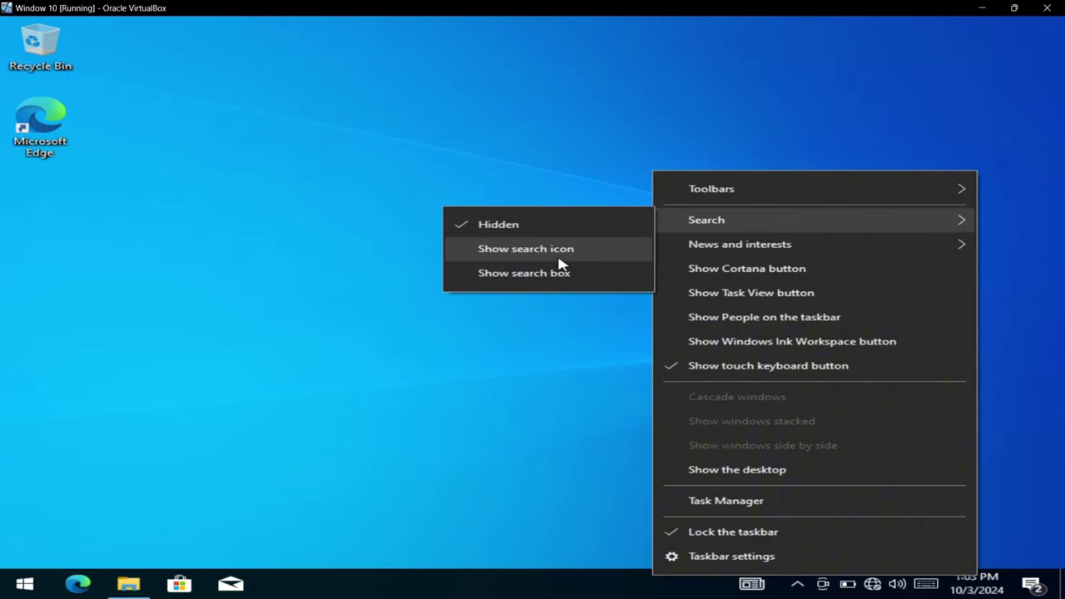
click(513, 251)
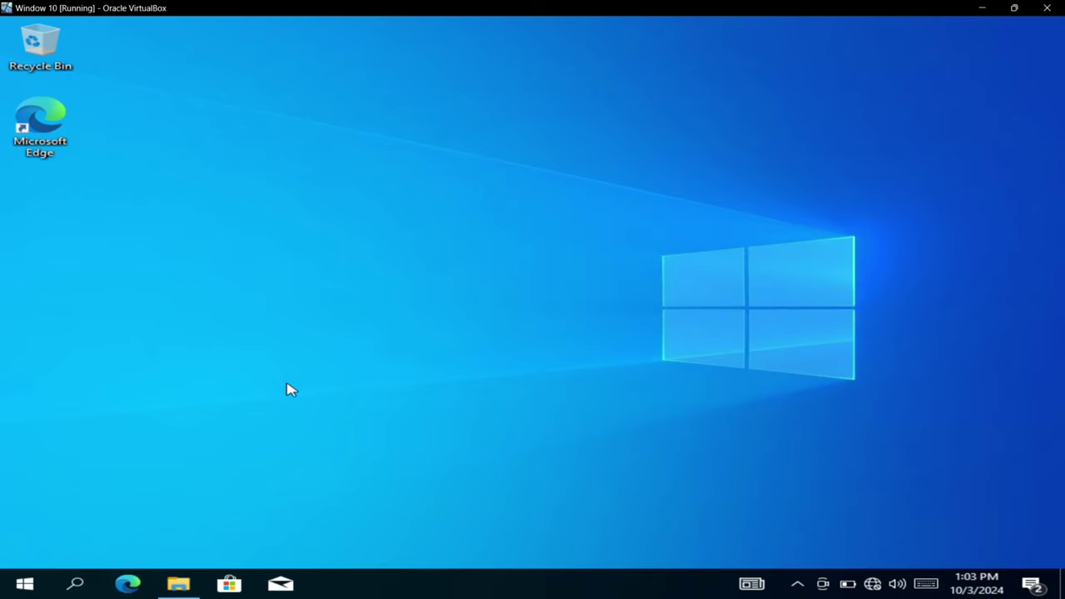
right_click(384, 590)
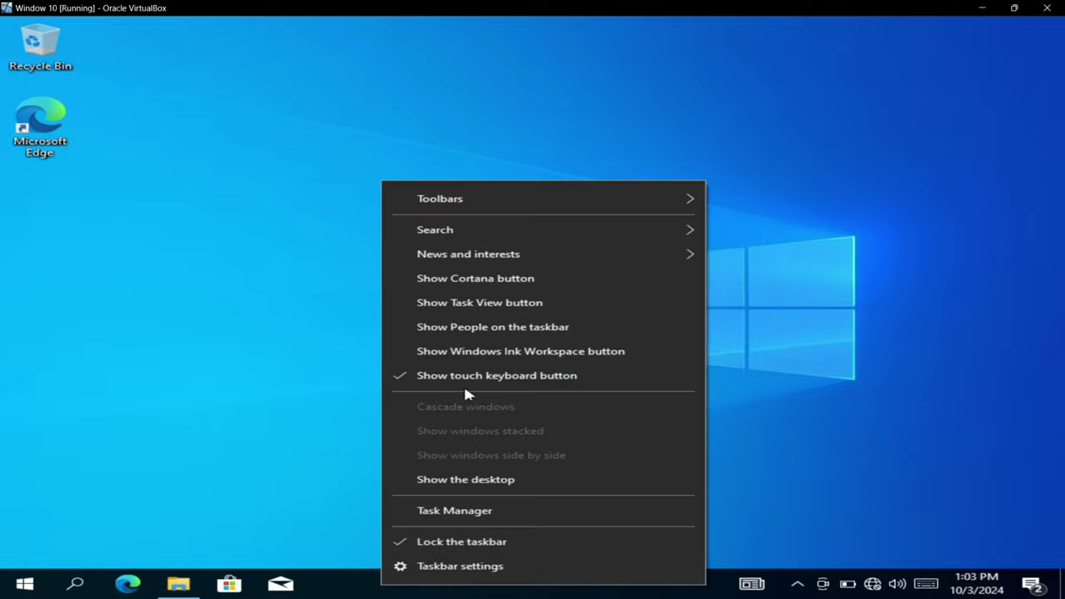
mouse_move(507, 241)
click(732, 240)
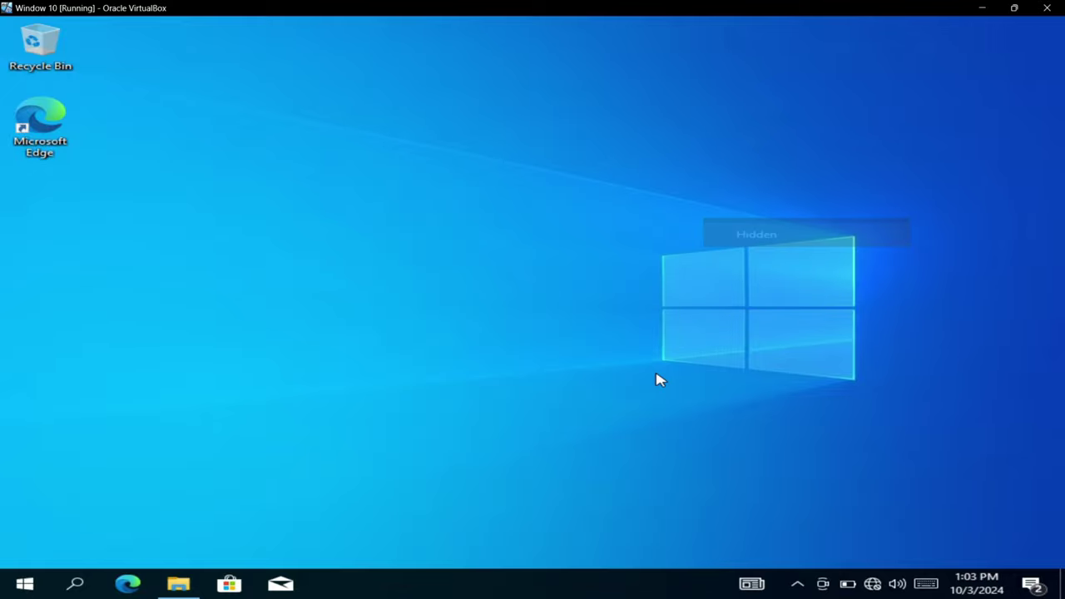
Set News and interests to Show icon and text, then open and close its feed.
right_click(641, 589)
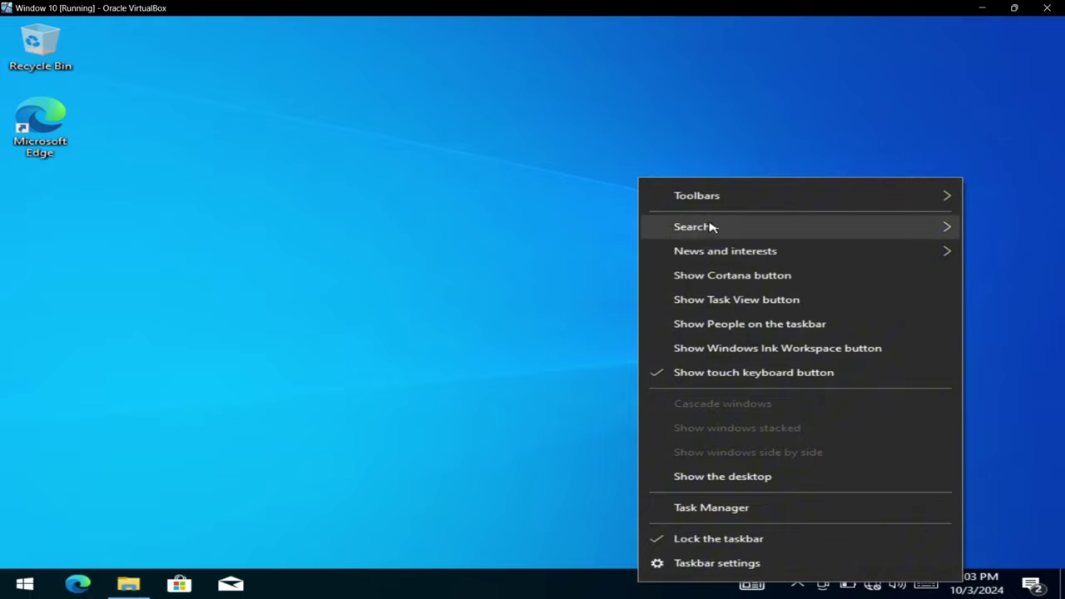
right_click(522, 586)
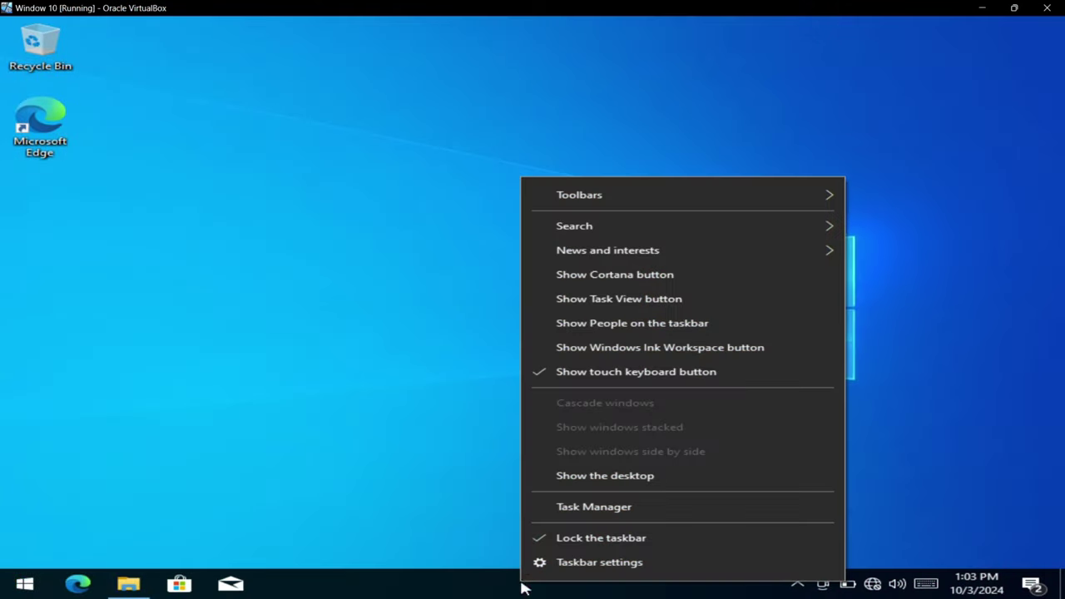
mouse_move(597, 256)
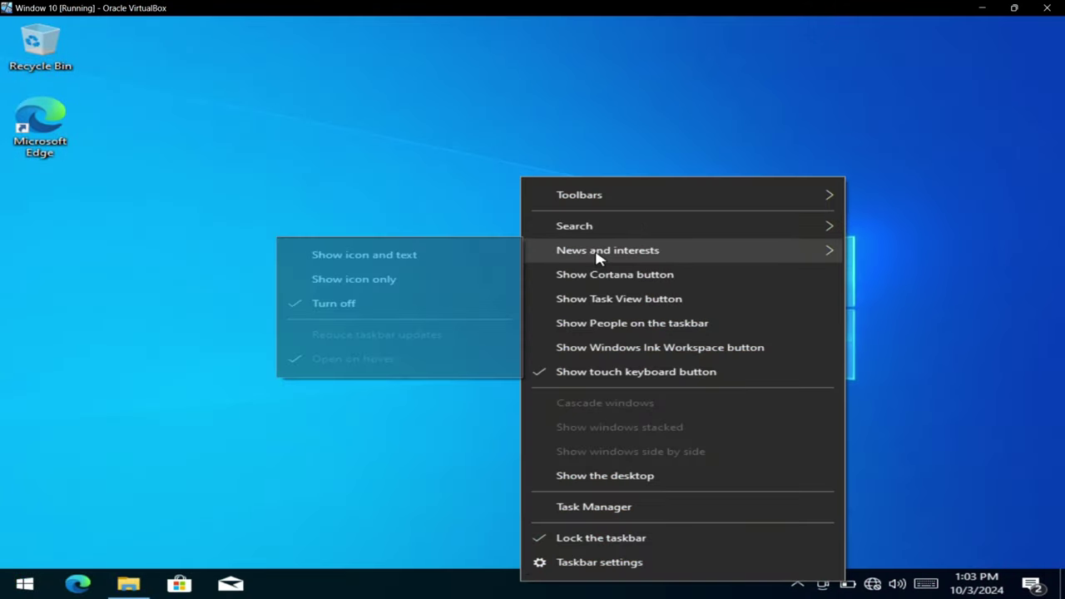
click(425, 264)
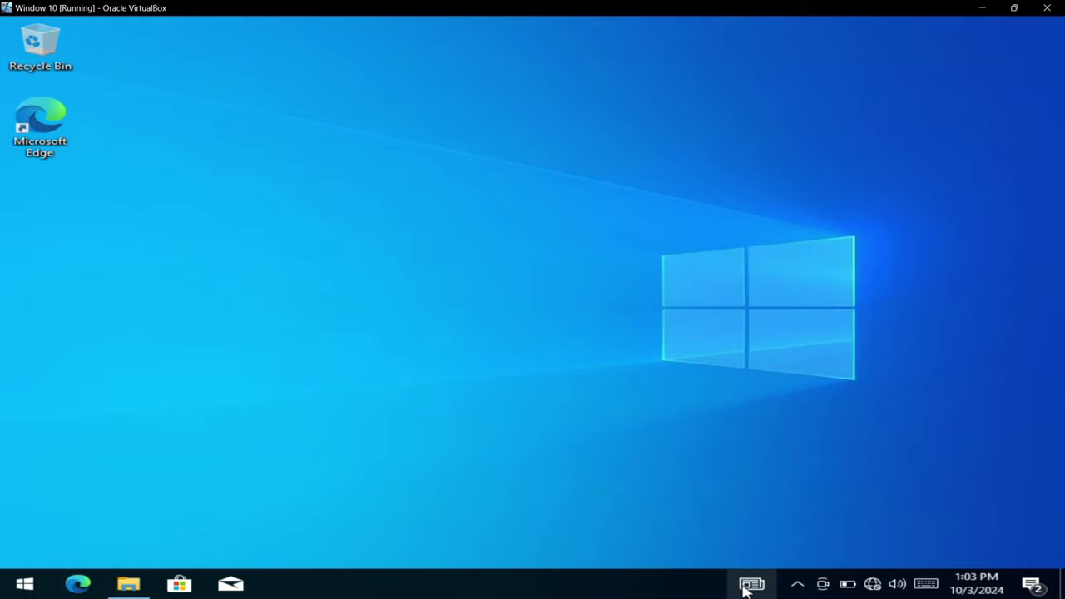
click(747, 588)
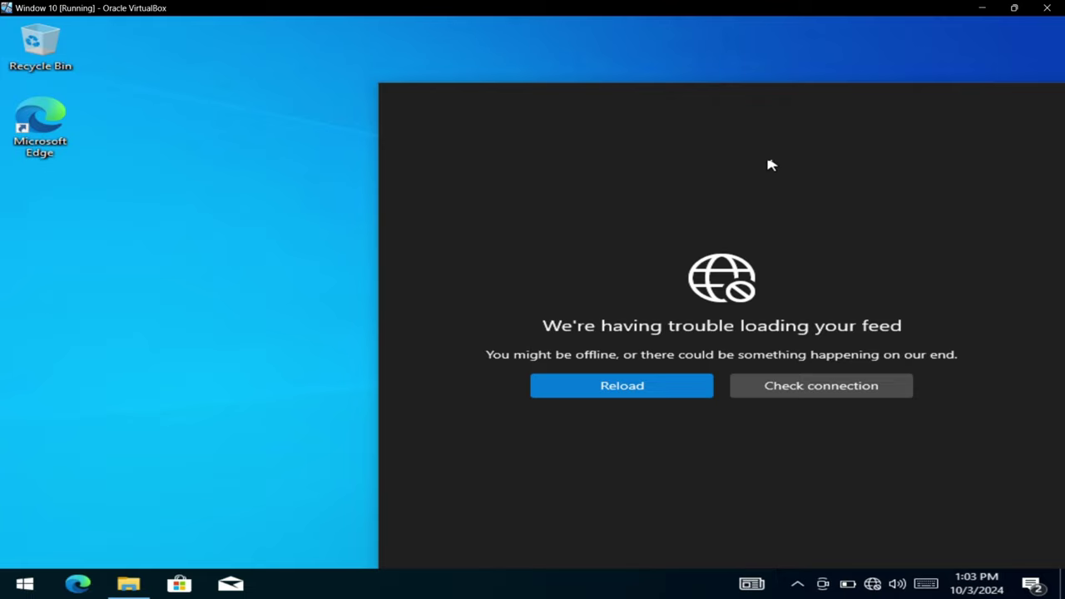
click(358, 339)
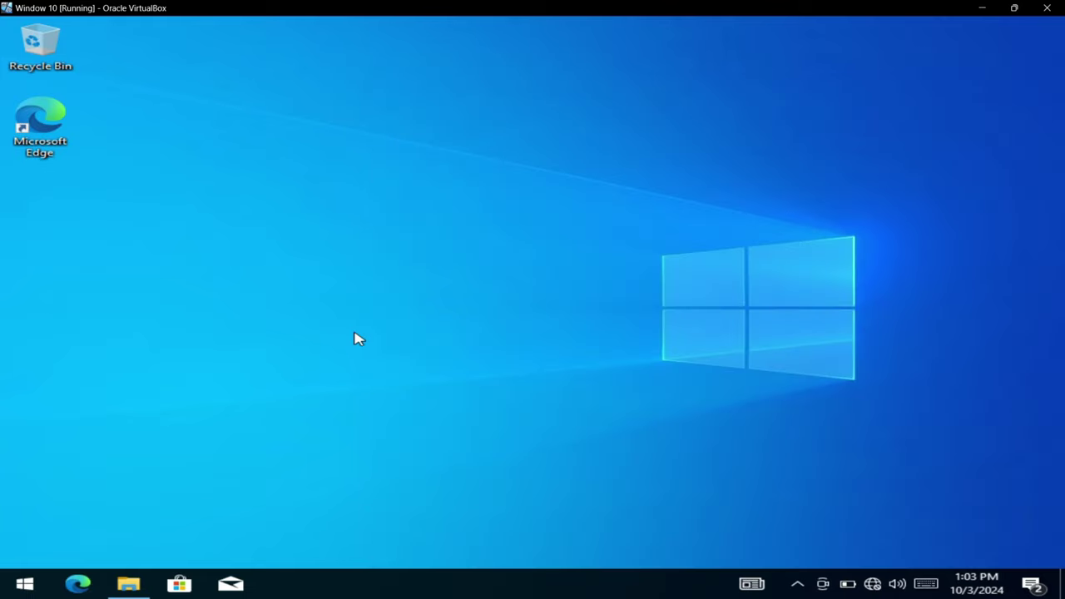
right_click(536, 593)
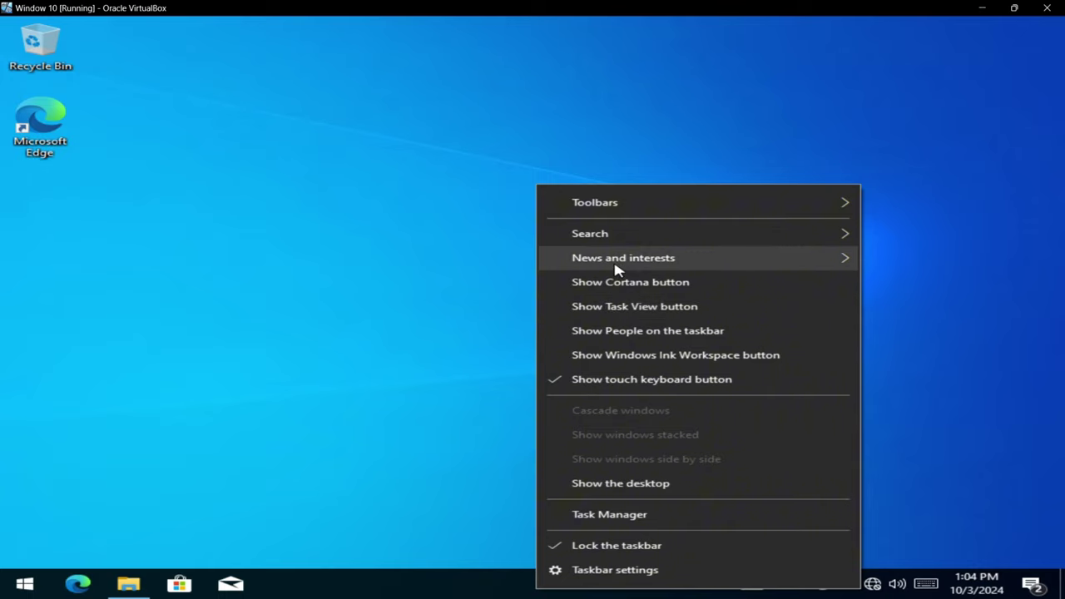
Turn off News and interests, add the Cortana button, and open then close Cortana.
click(404, 313)
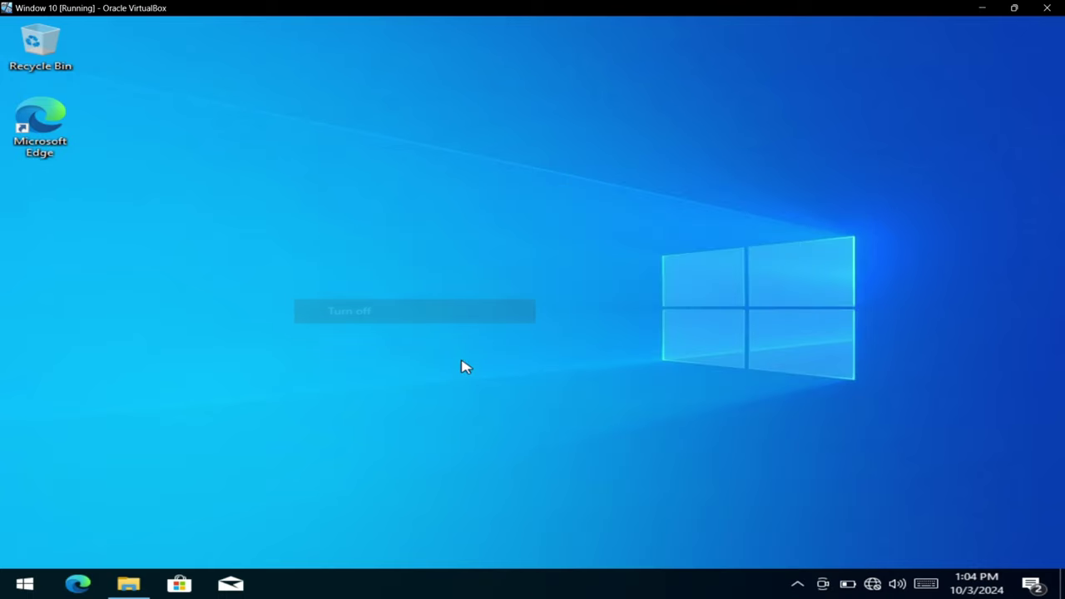
right_click(596, 586)
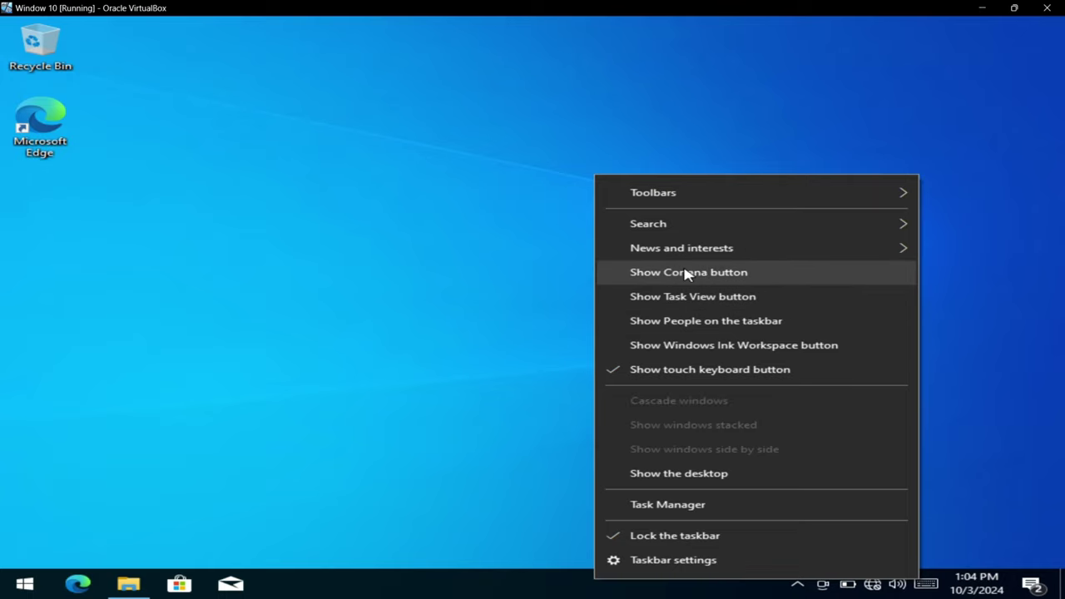
click(686, 275)
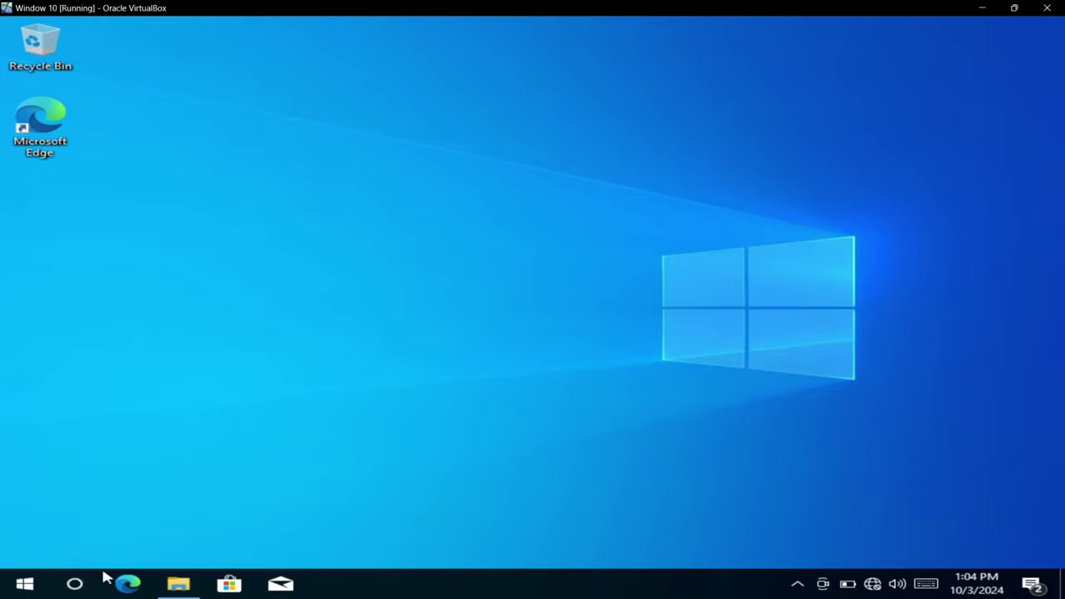
click(76, 586)
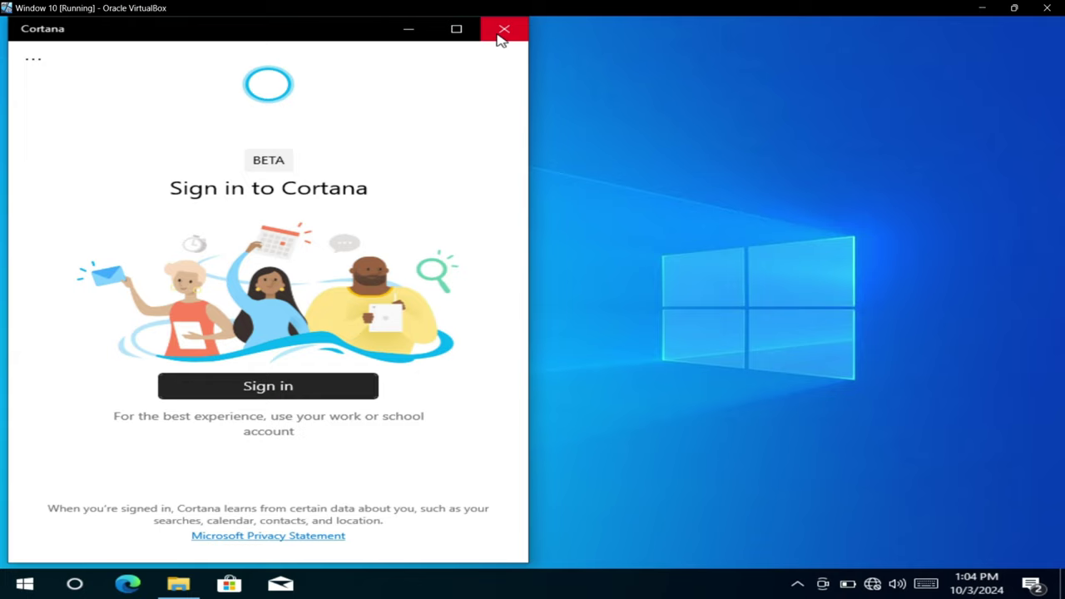
click(502, 32)
Add the Task View button and use it to preview the open windows.
right_click(535, 582)
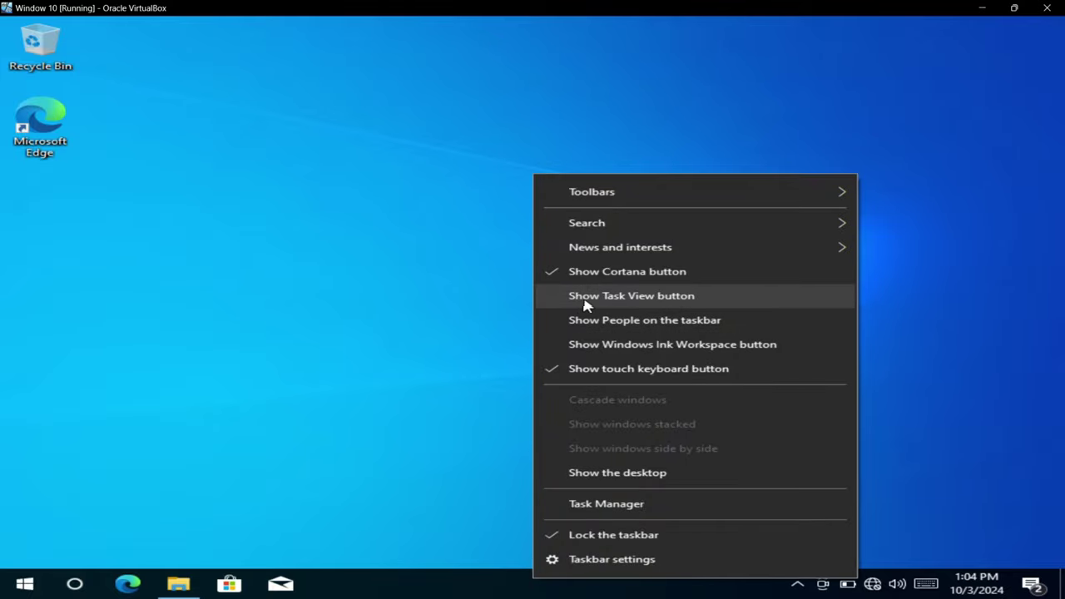
click(639, 301)
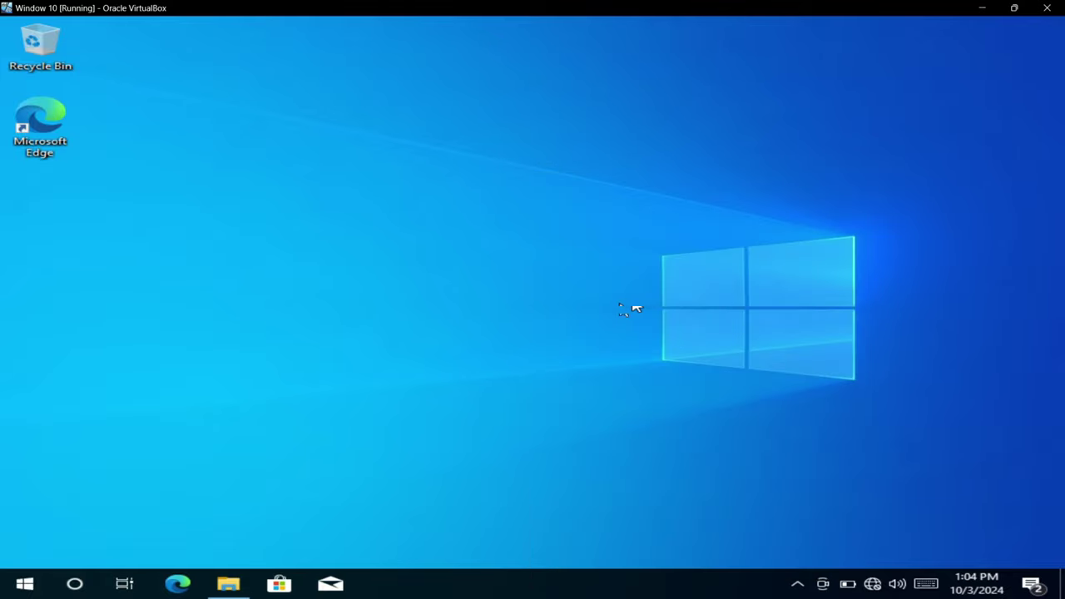
click(124, 584)
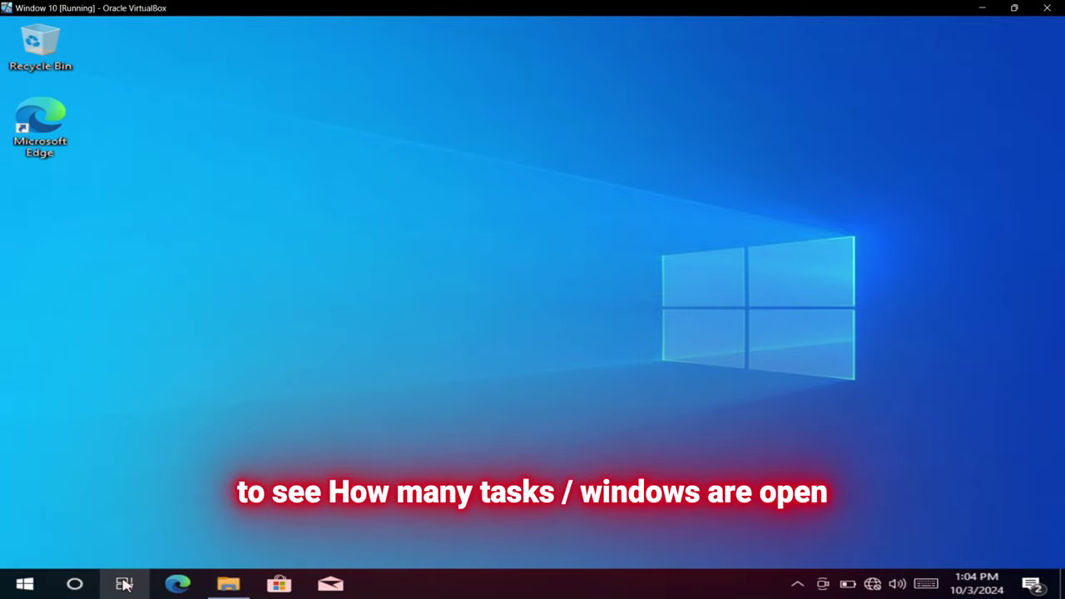
click(124, 584)
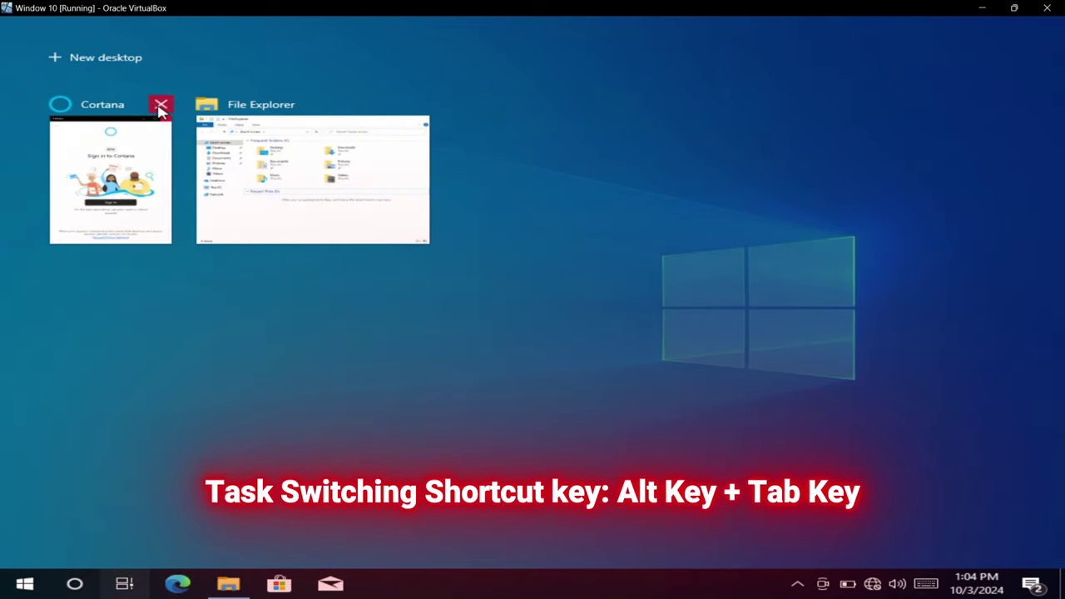
click(127, 585)
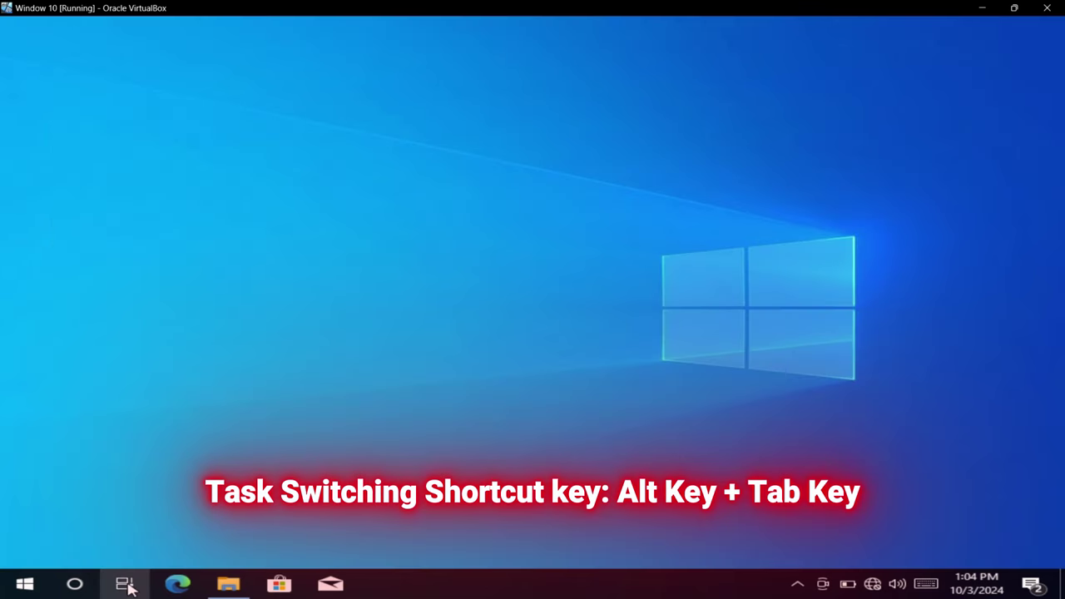
Uncheck Show touch keyboard button in the taskbar menu.
right_click(514, 588)
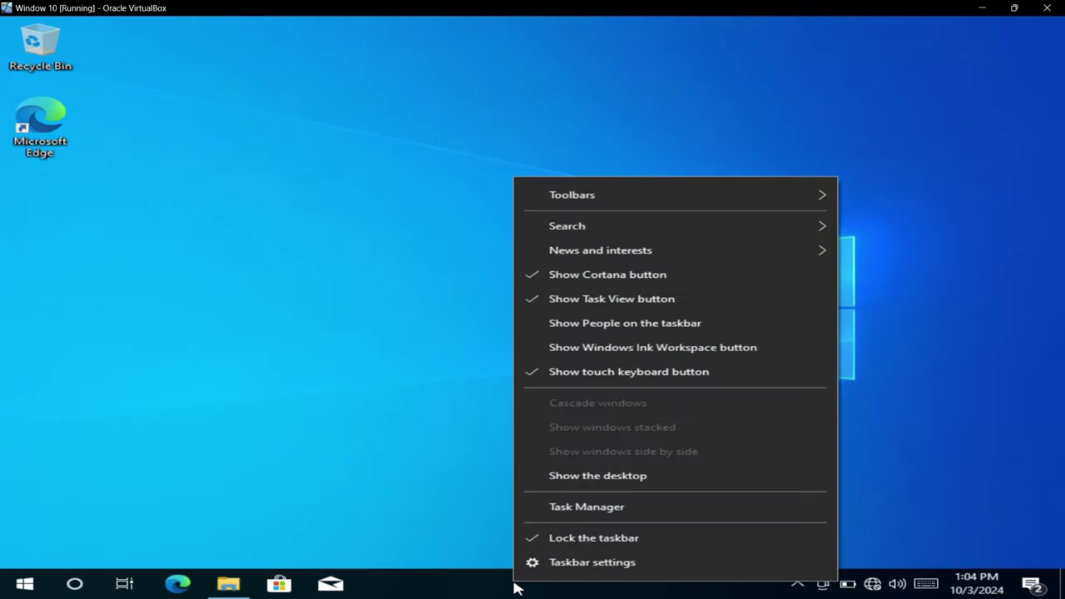
click(565, 373)
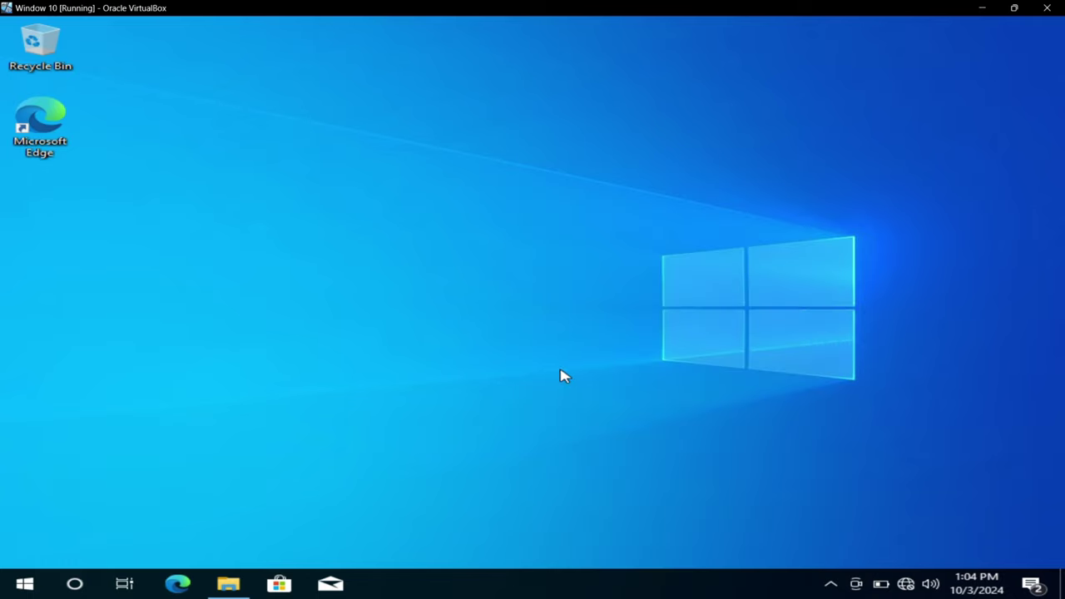
right_click(587, 589)
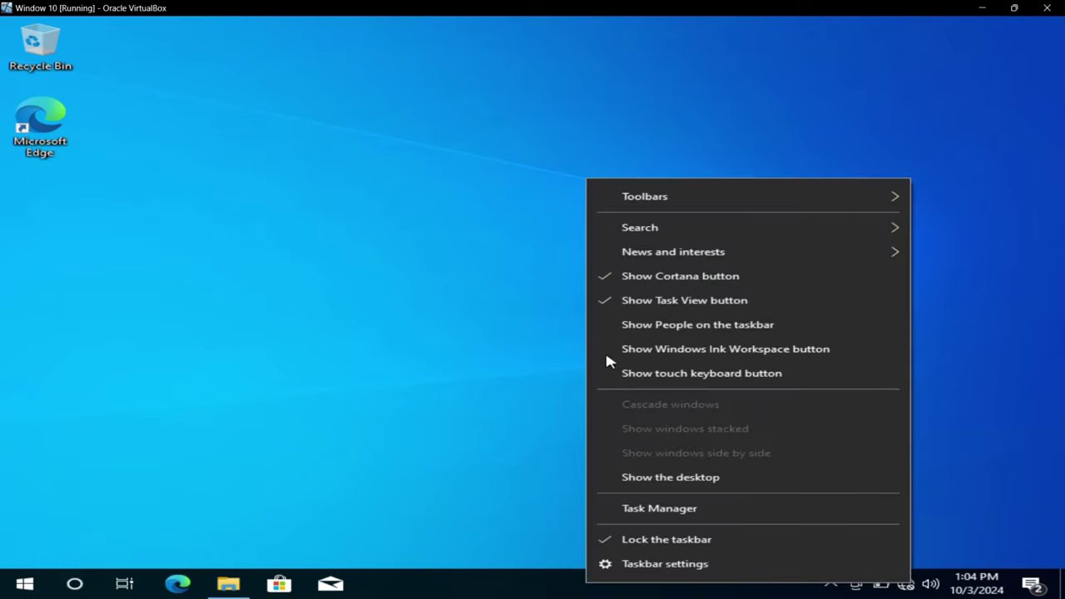
Hide Task View, open and close Windows Ink Workspace, and show the touch keyboard button.
click(616, 308)
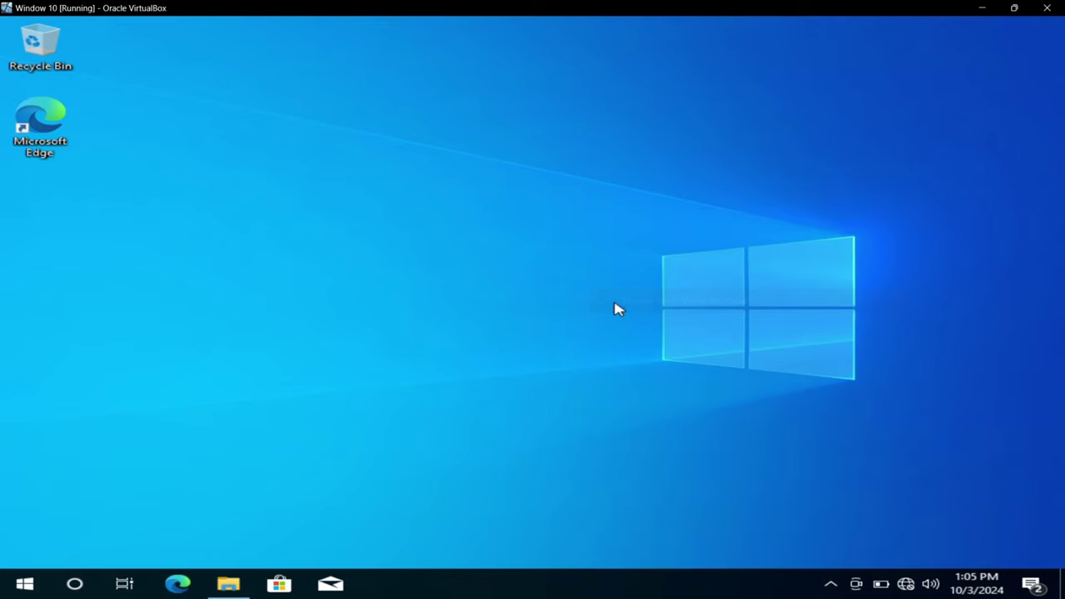
right_click(429, 589)
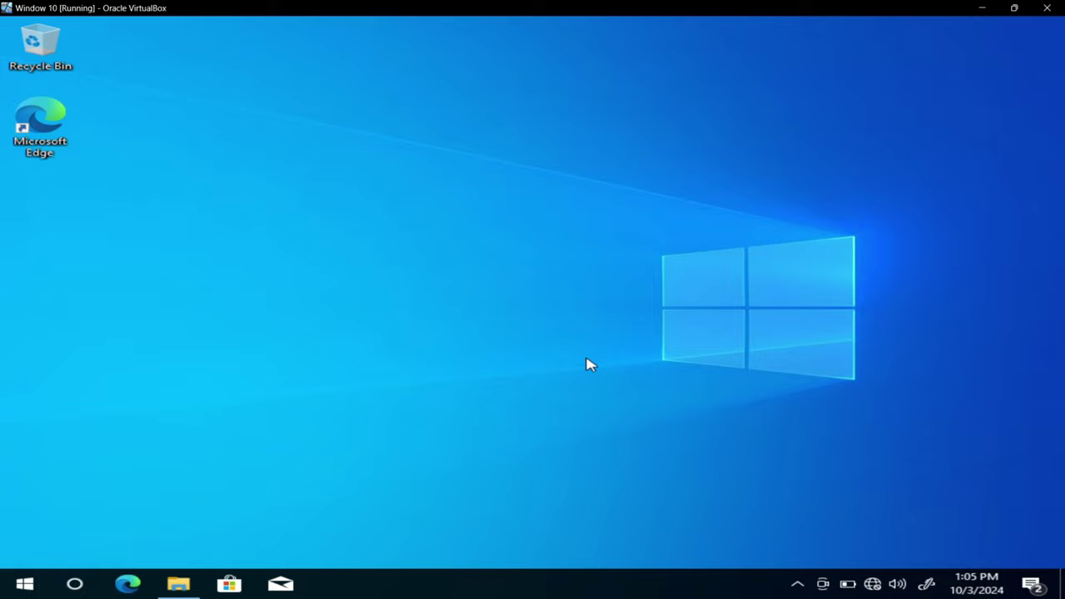
click(925, 588)
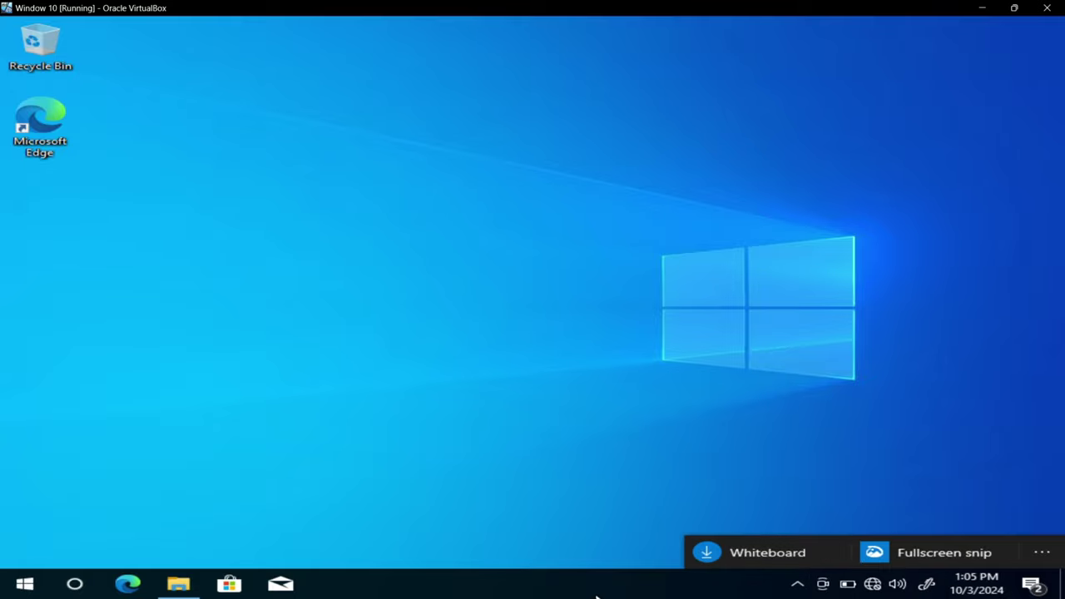
click(688, 586)
right_click(687, 586)
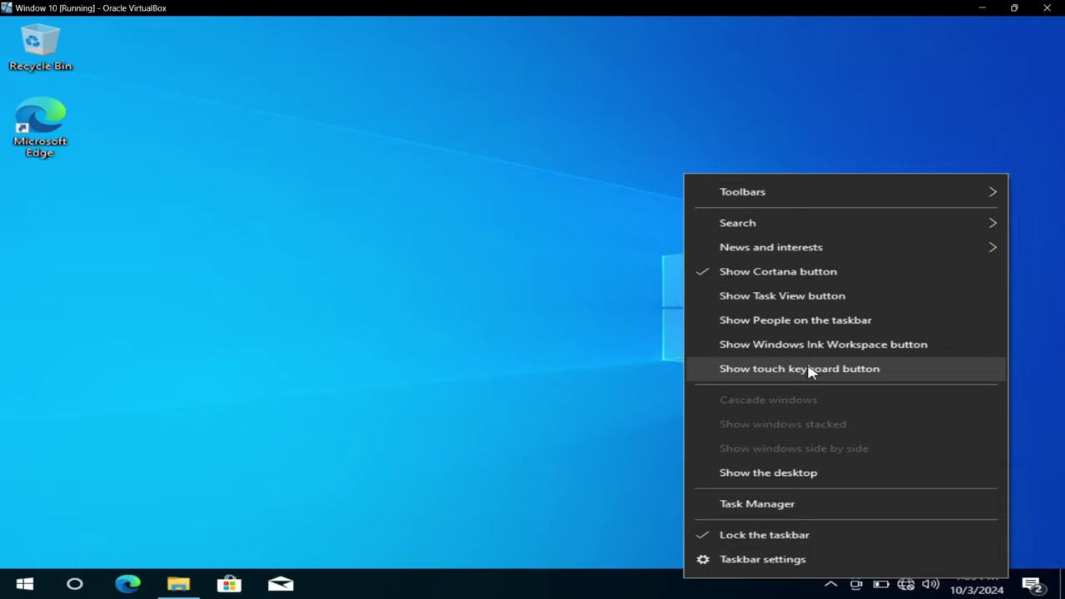
click(767, 369)
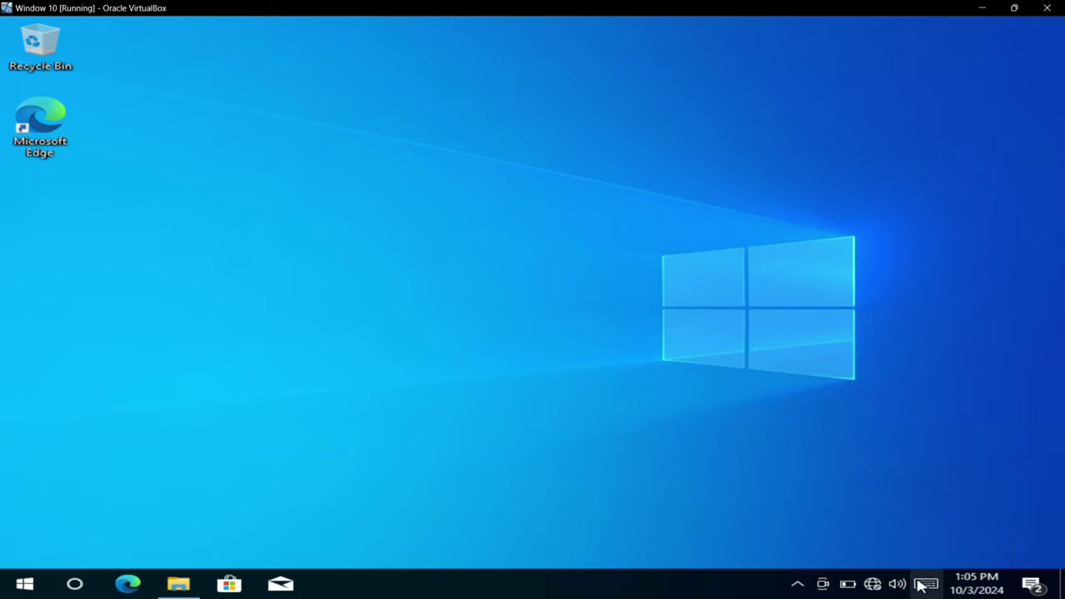
Open the touch keyboard and try its split, floating and full docked layouts.
click(922, 583)
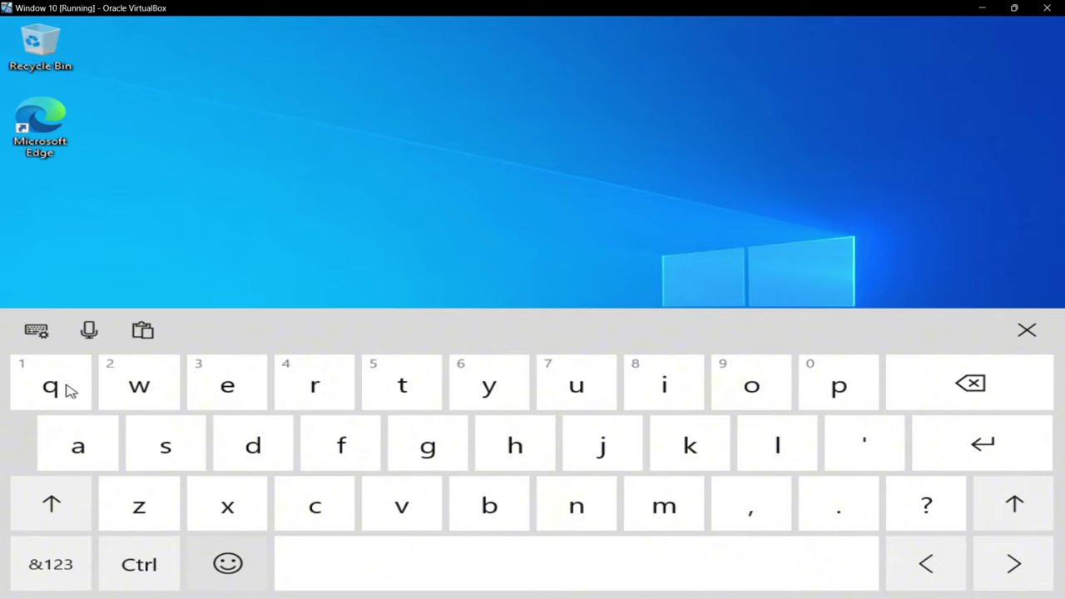
click(35, 329)
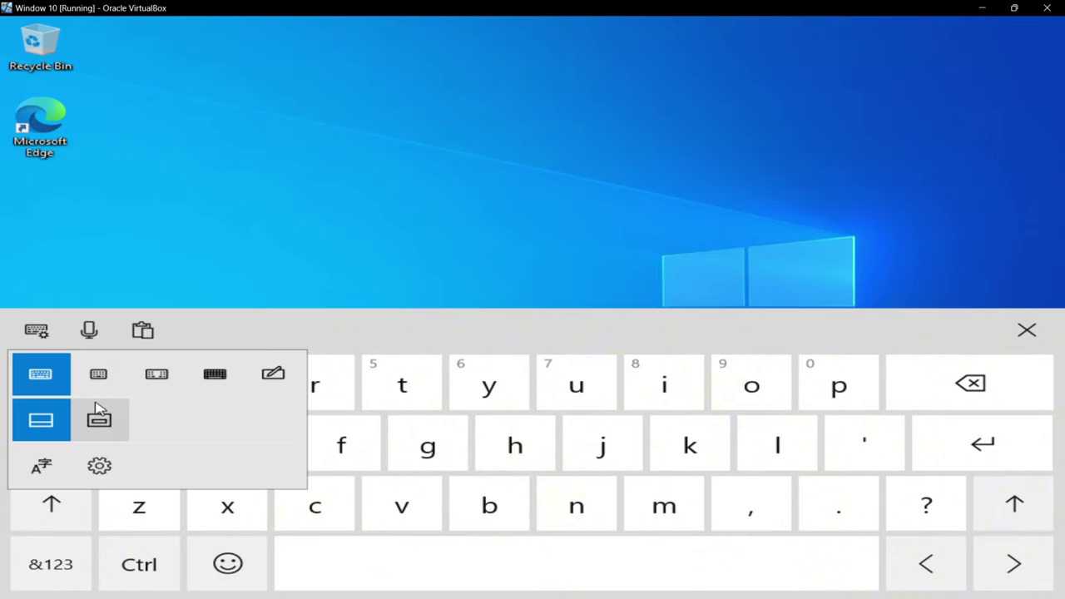
click(160, 375)
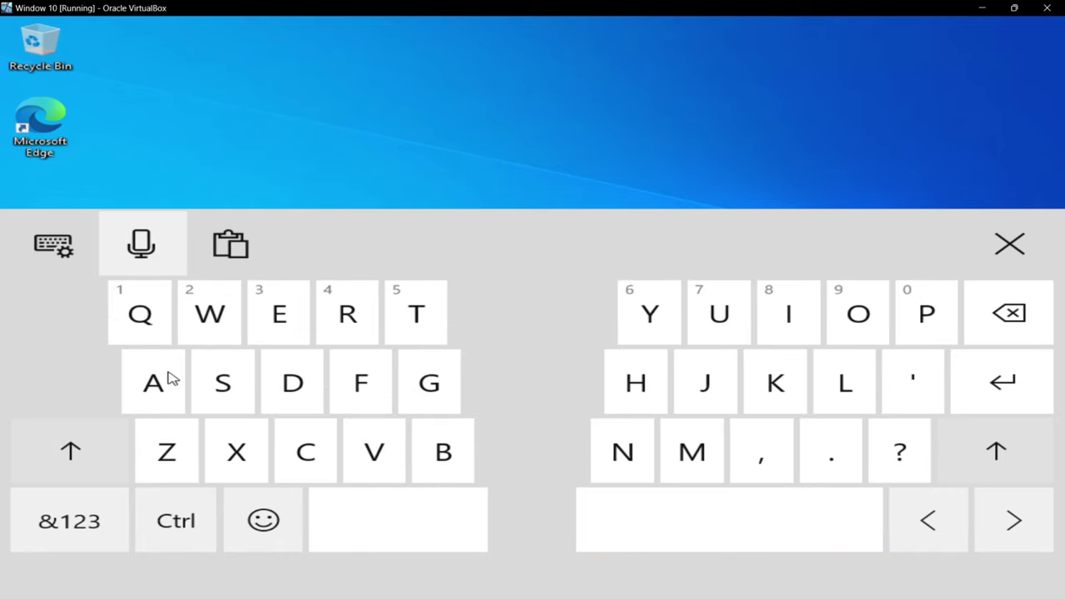
click(54, 256)
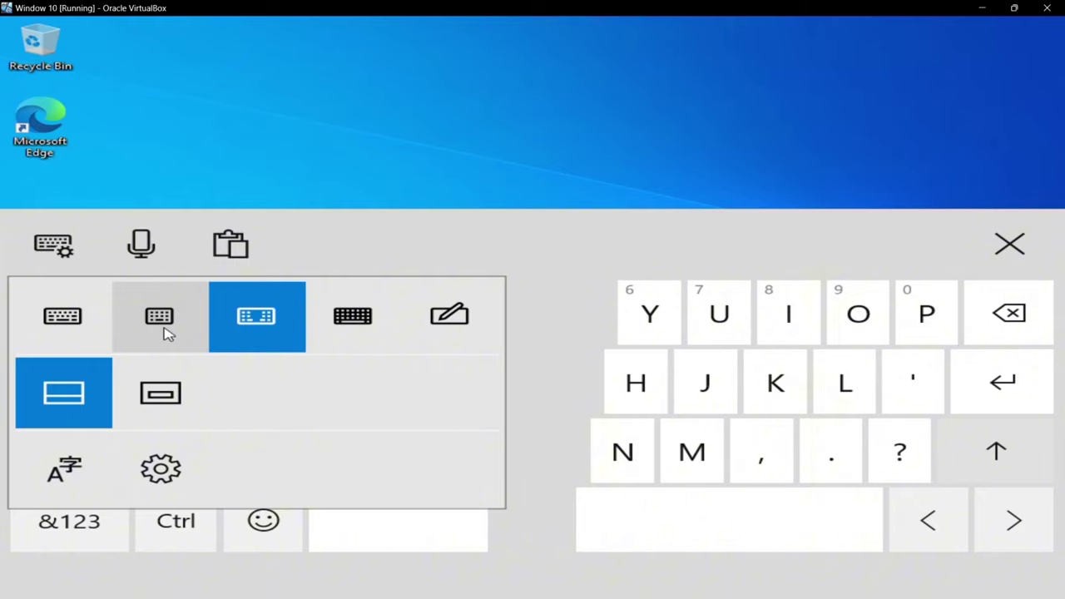
click(166, 333)
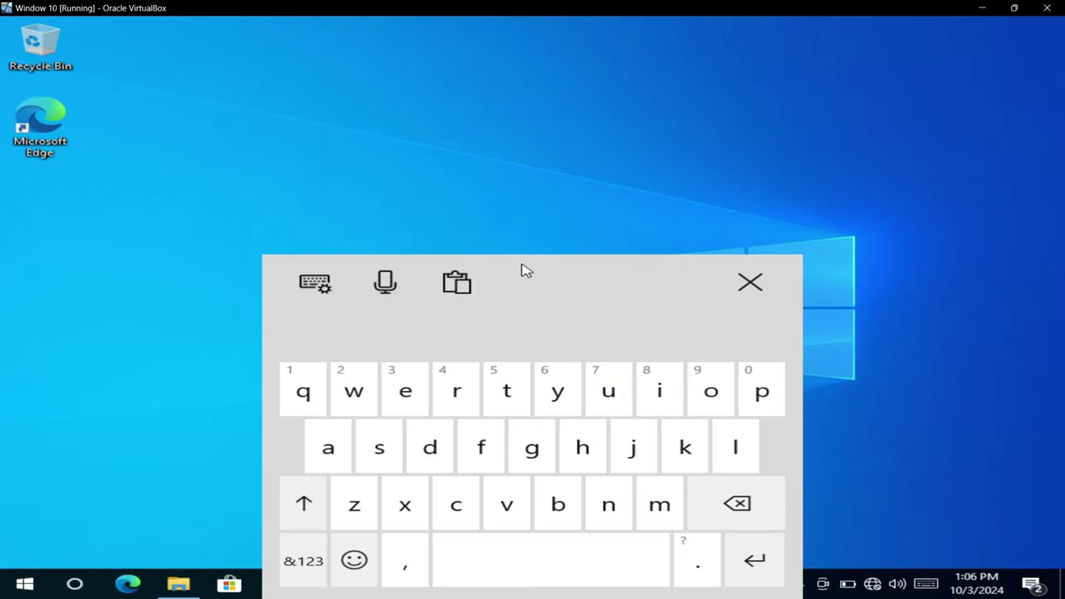
drag(524, 267, 610, 183)
click(418, 228)
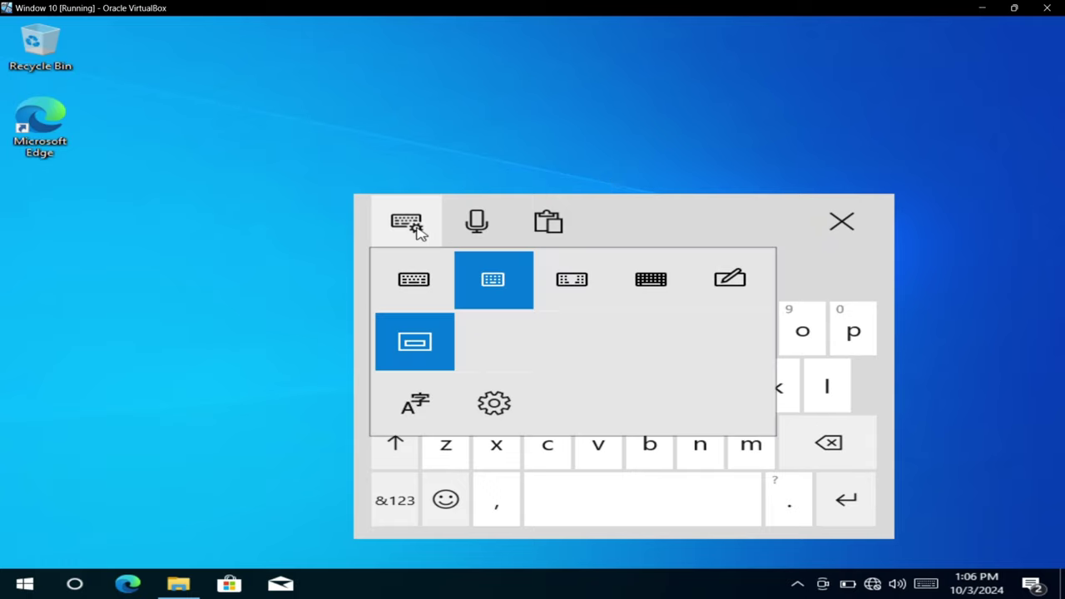
click(422, 287)
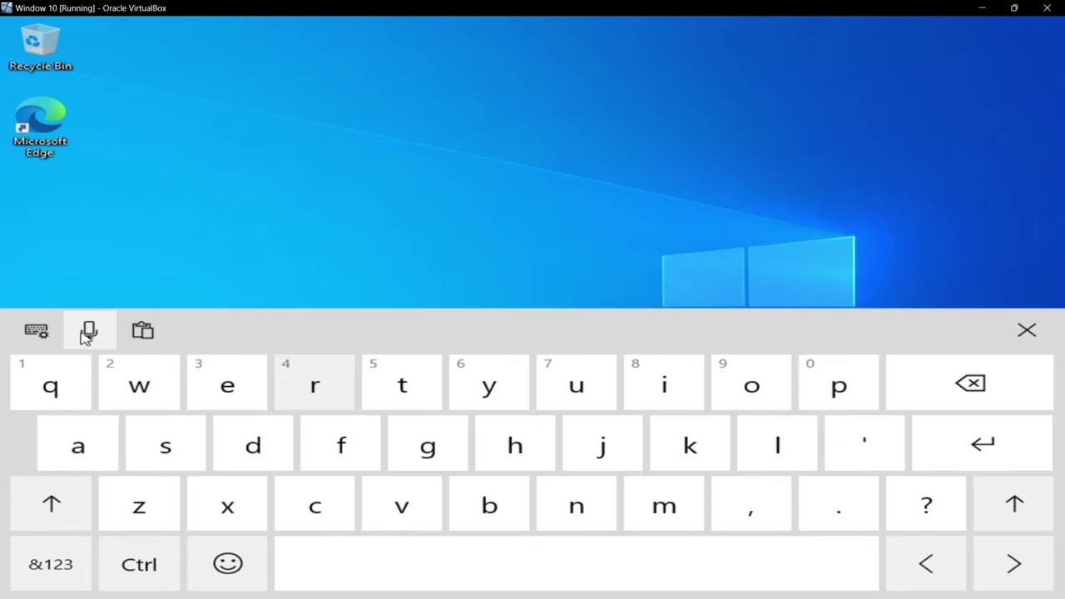
Browse the Typing settings, close them and the keyboard, then remove the touch keyboard button.
click(36, 331)
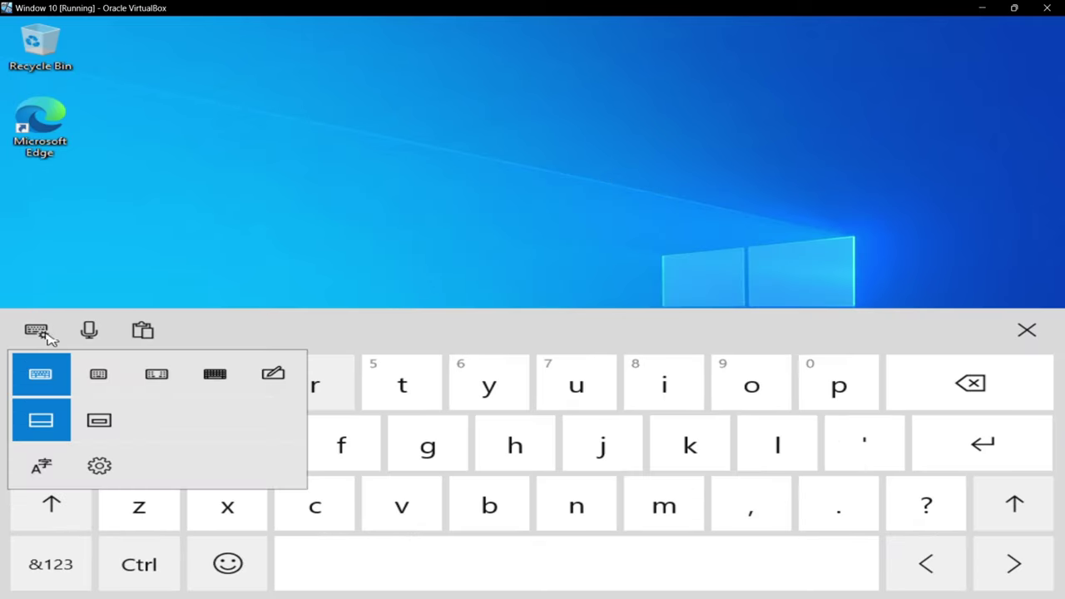
click(102, 466)
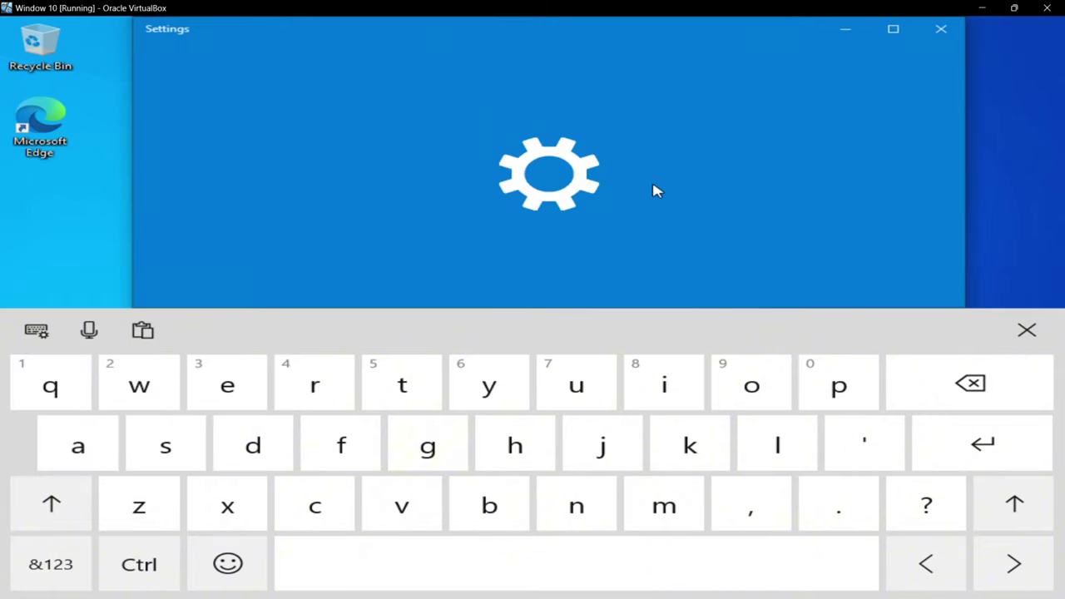
scroll(653, 191, down, 10)
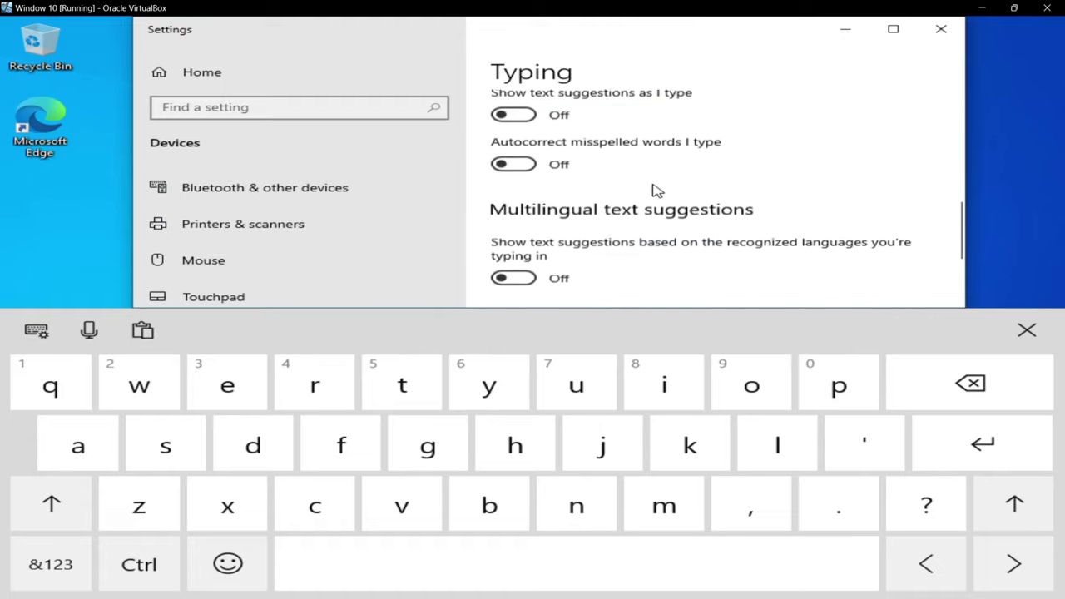
scroll(653, 191, down, 5)
scroll(653, 191, up, 8)
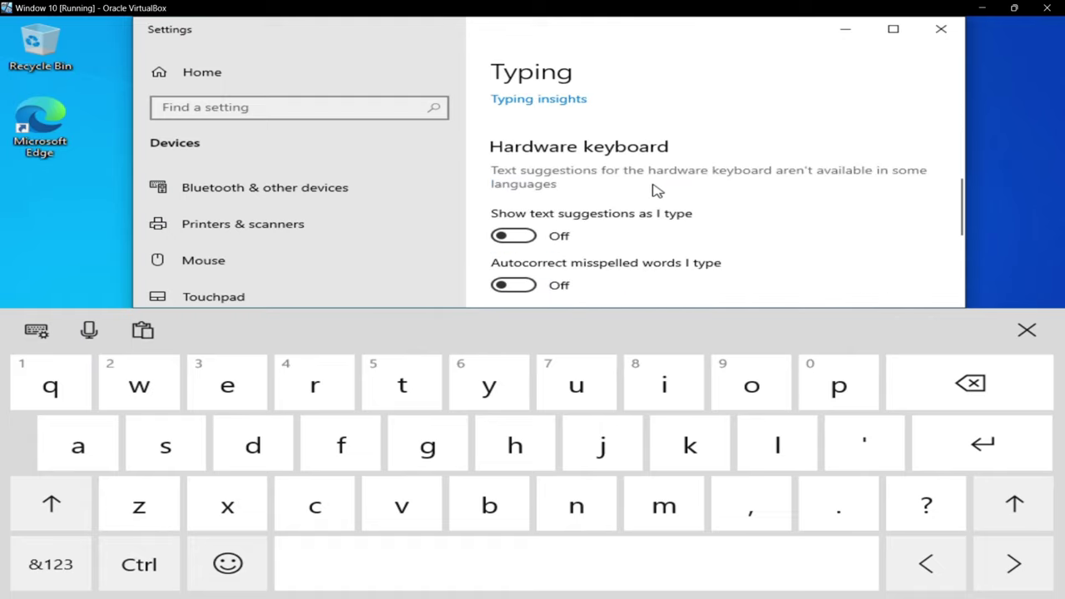
click(940, 28)
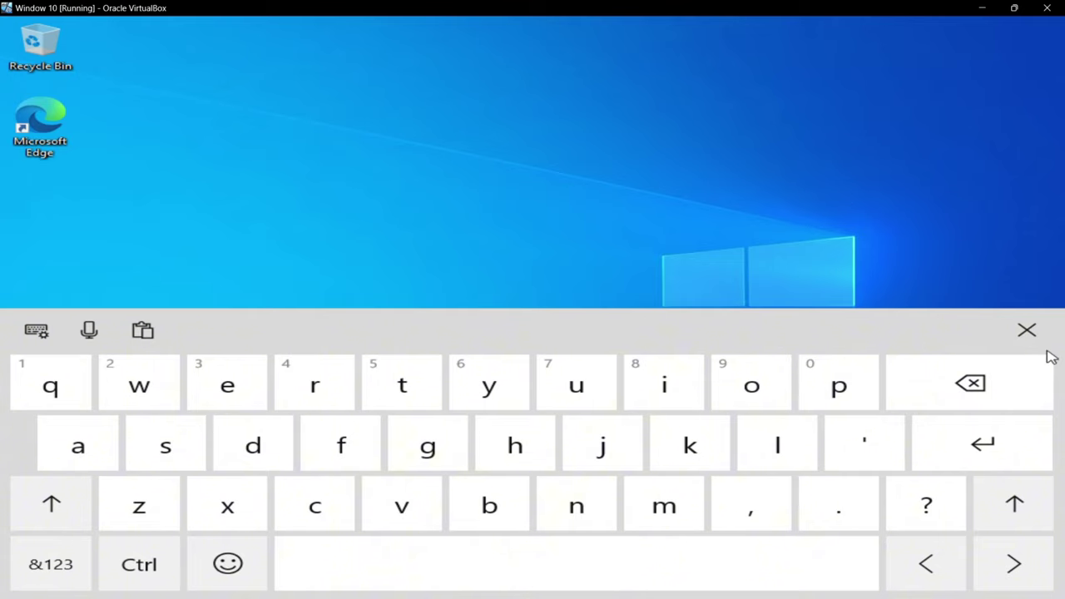
click(1029, 330)
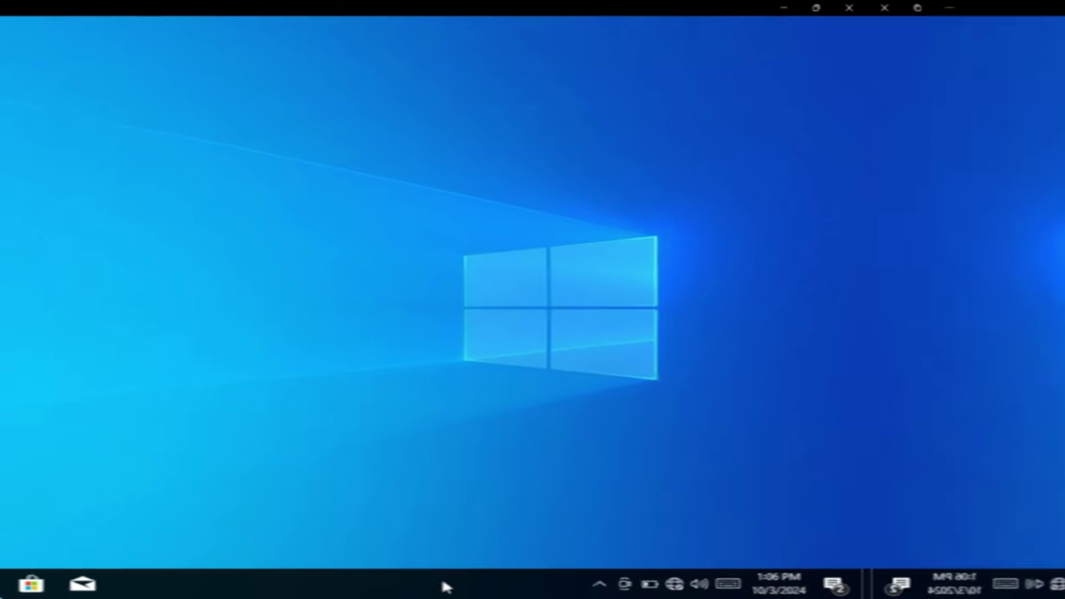
right_click(645, 585)
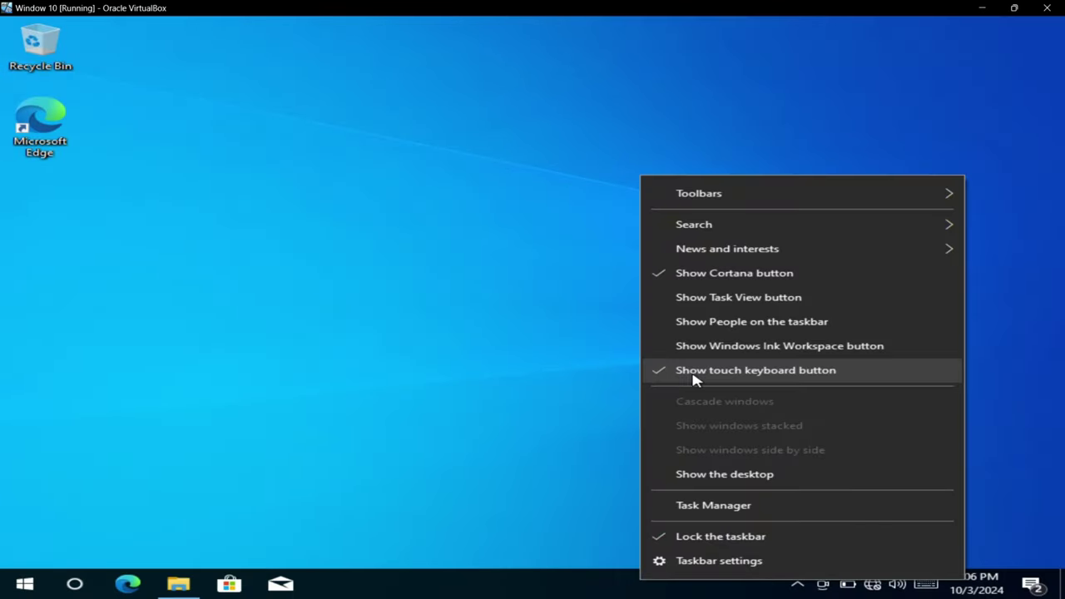
click(677, 376)
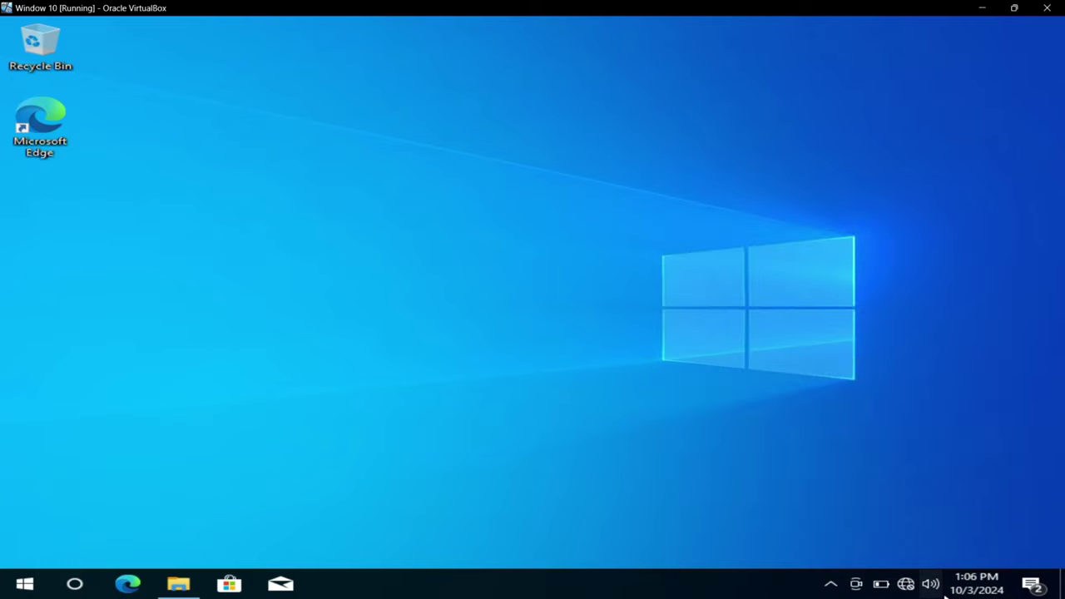
Launch On-Screen Keyboard by searching 'on' in Start and drag its window taller.
right_click(728, 590)
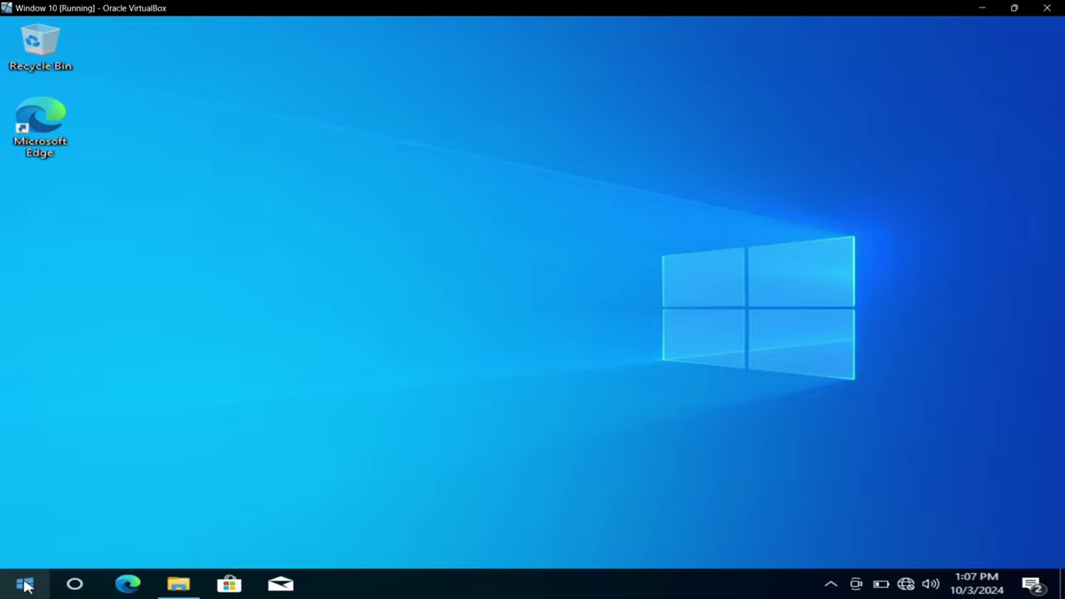
click(25, 586)
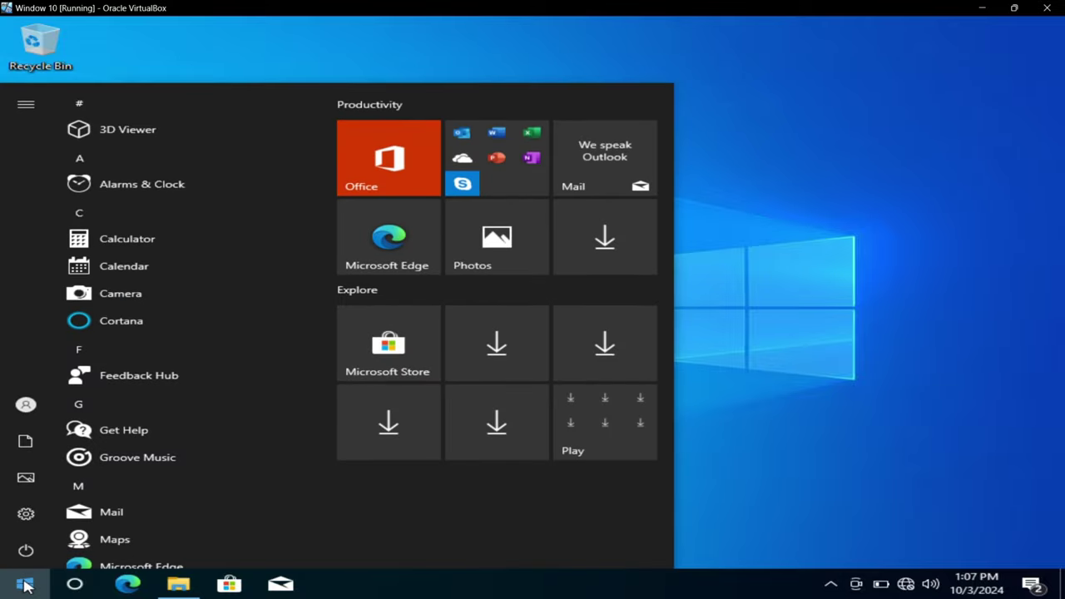
text(on)
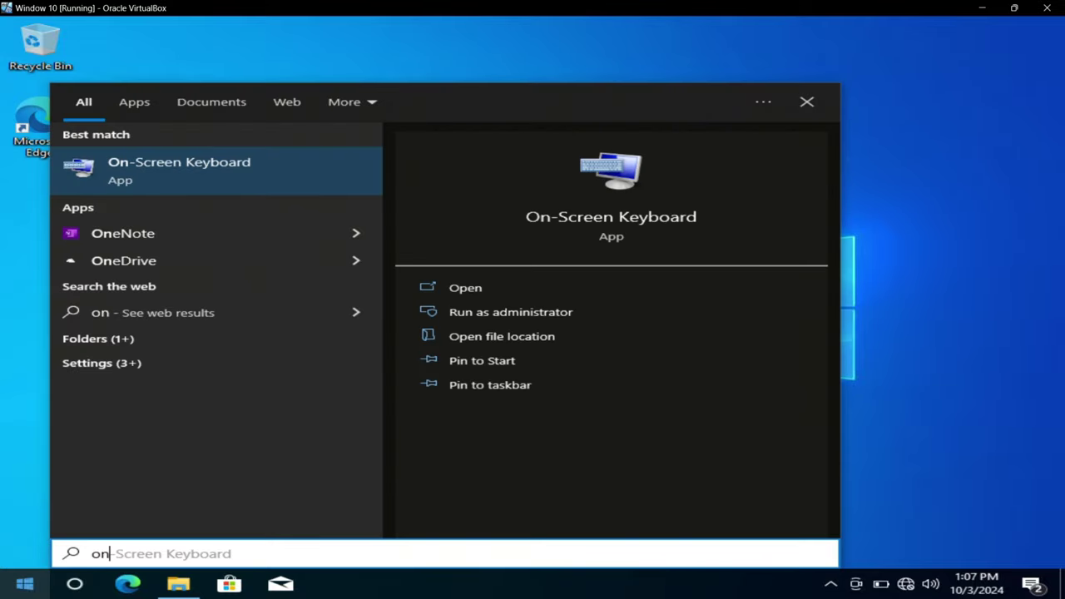
click(192, 173)
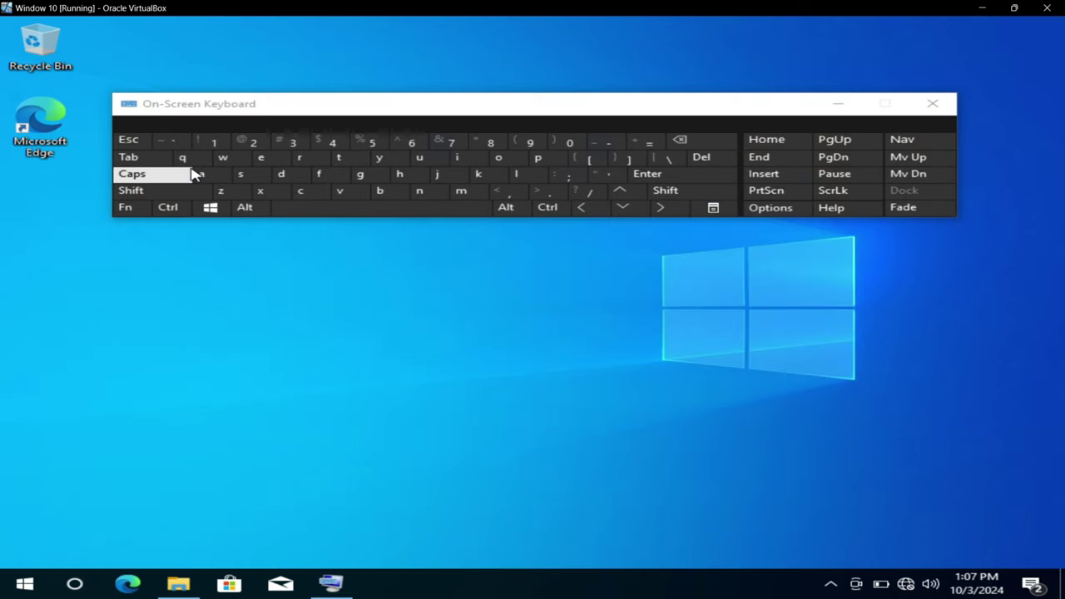
drag(190, 219, 183, 330)
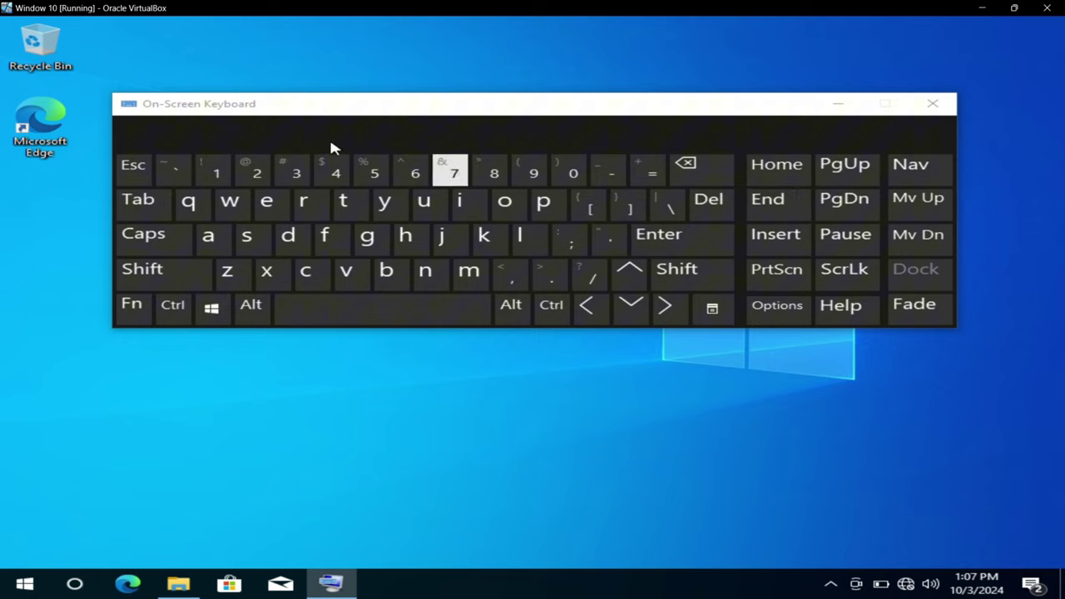
click(144, 114)
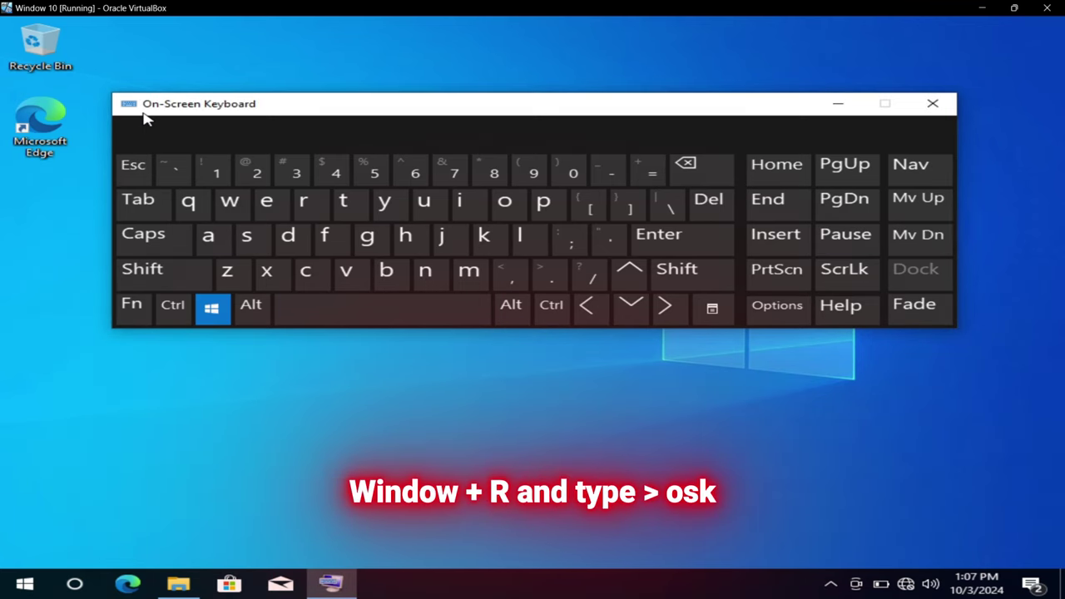
Type 'os' into the Run box and close the On-Screen Keyboard.
key(super+r)
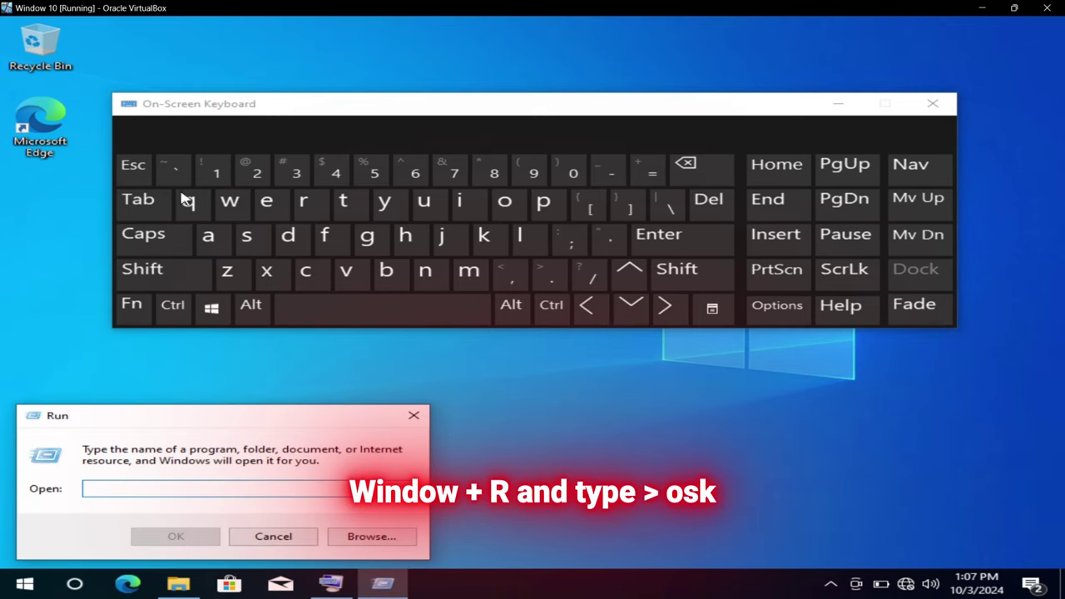
click(142, 110)
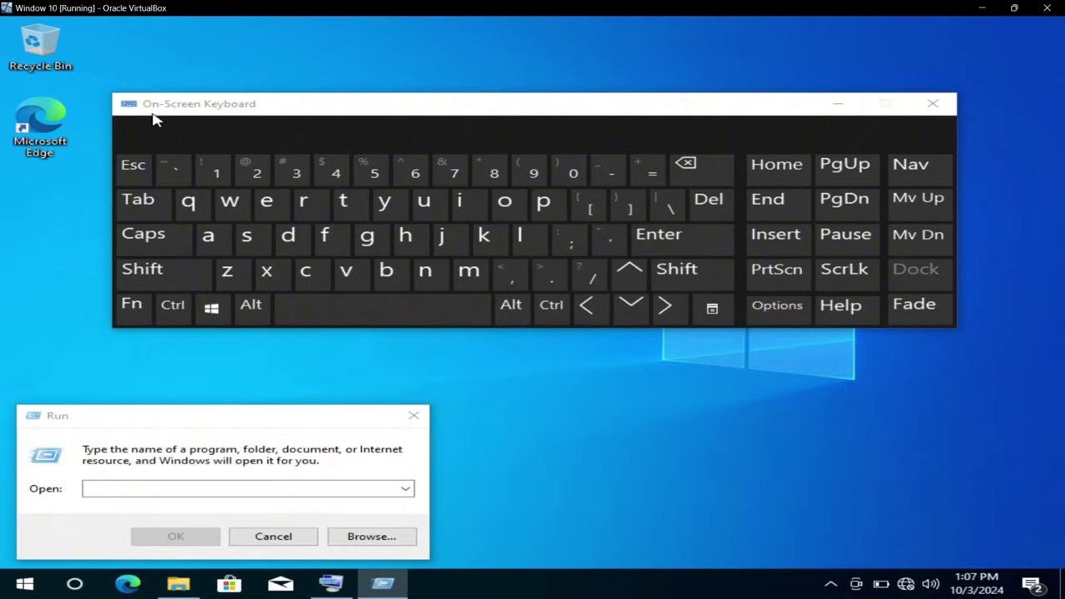
click(124, 489)
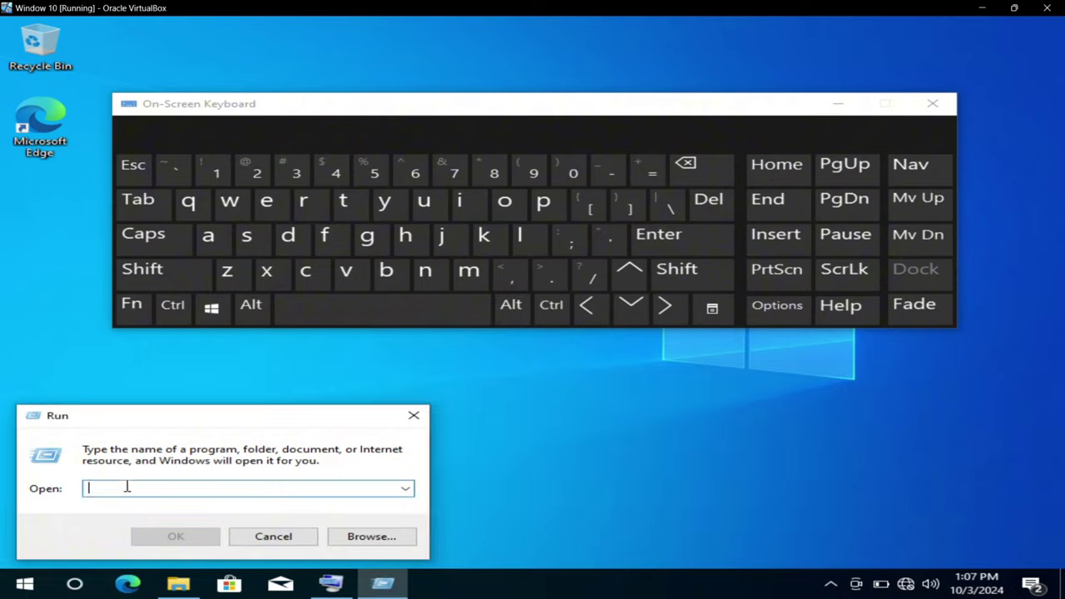
text(osk)
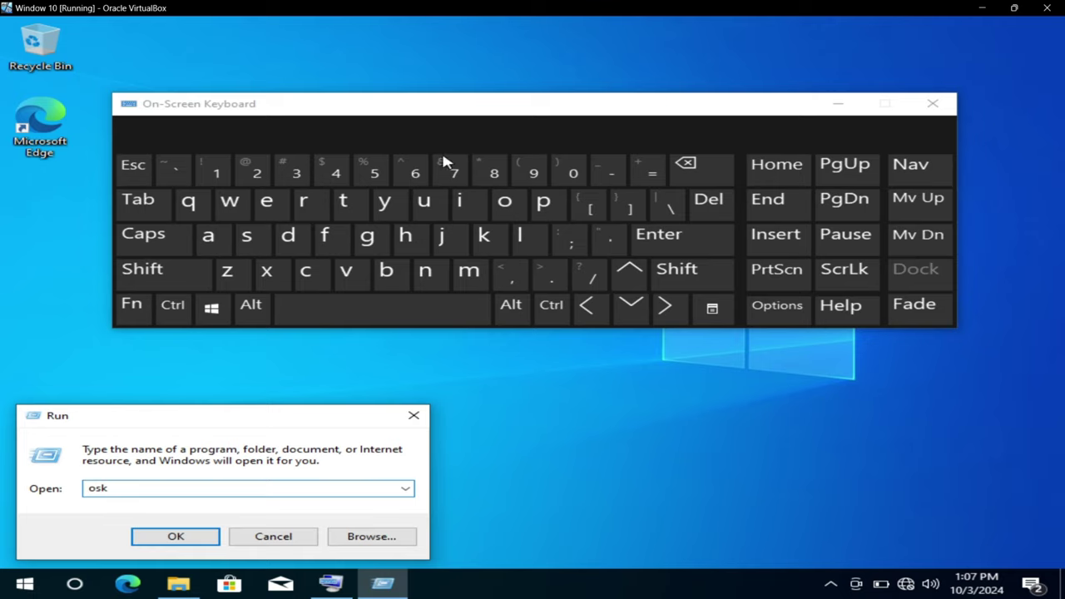
click(932, 105)
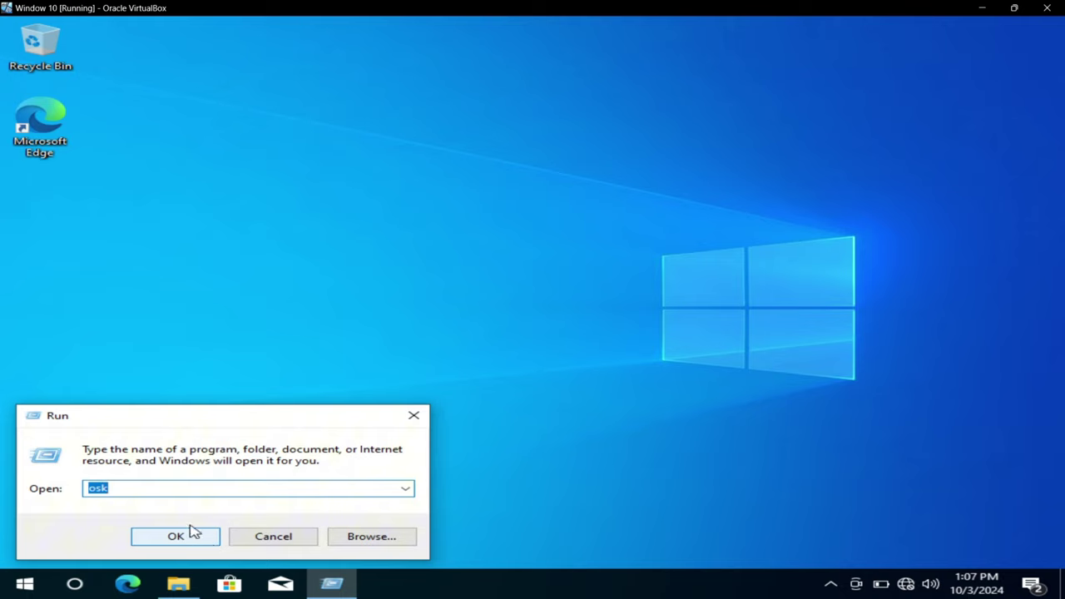
Rerun osk, close the reopened On-Screen Keyboard, and bring up the taskbar's context menu.
click(139, 488)
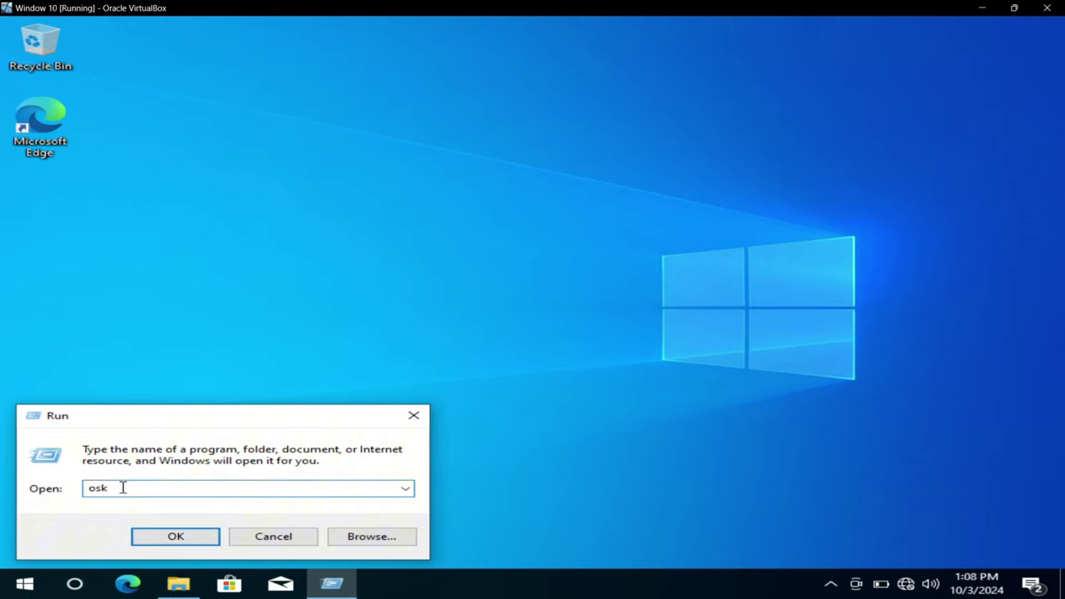
click(171, 537)
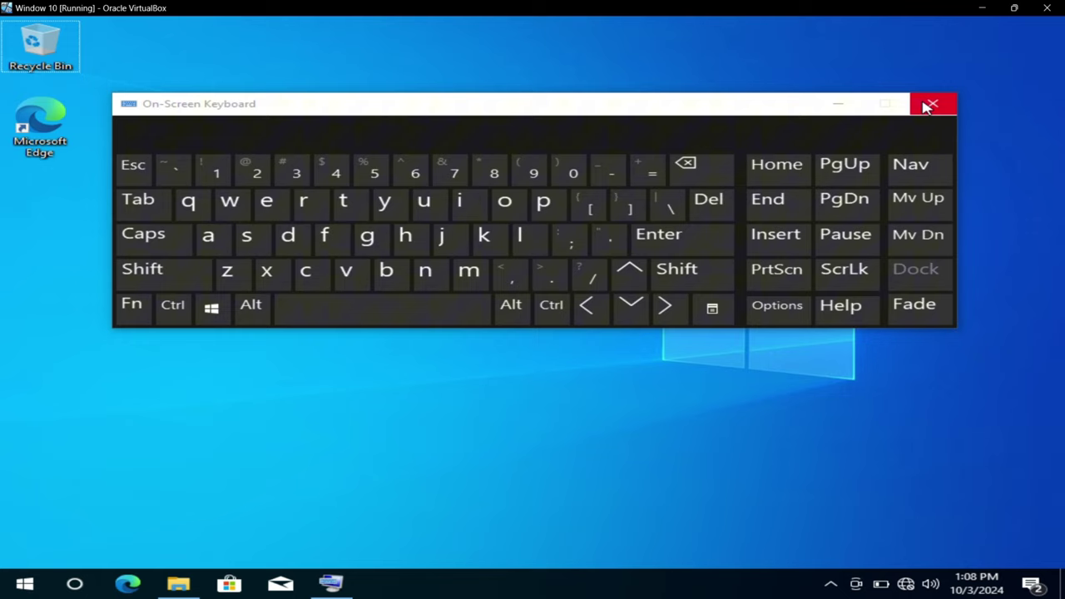
click(926, 103)
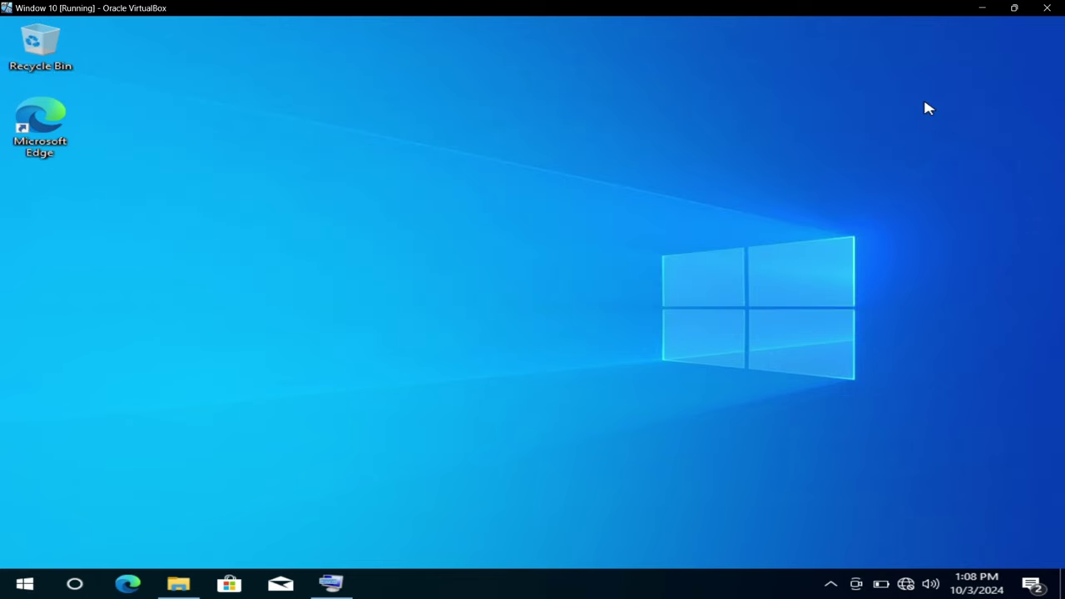
right_click(660, 581)
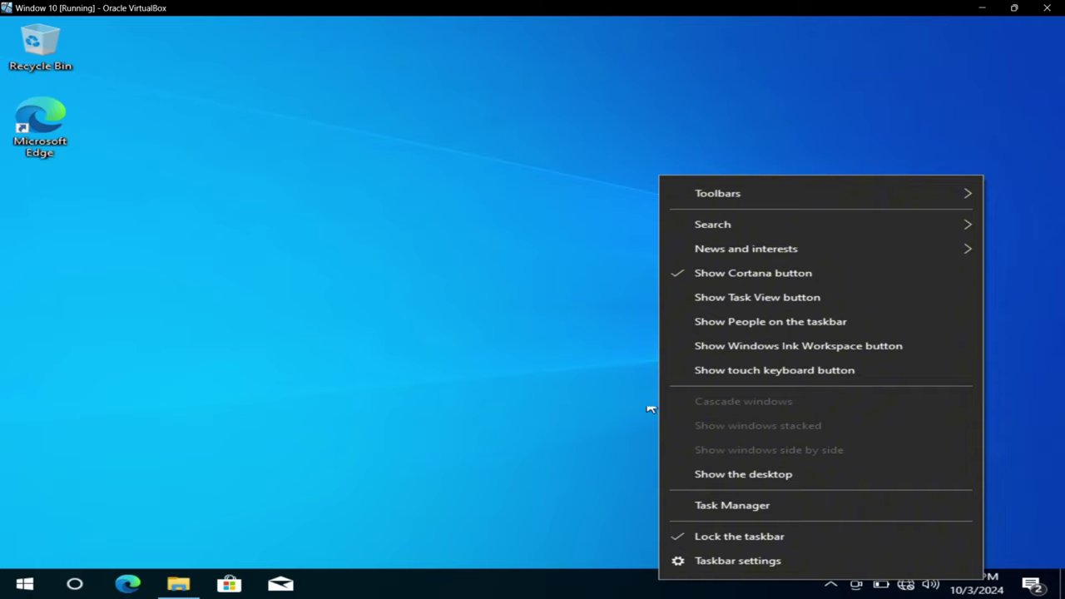
Open File Explorer alongside Edge and cascade the windows.
click(304, 174)
drag(260, 124, 478, 304)
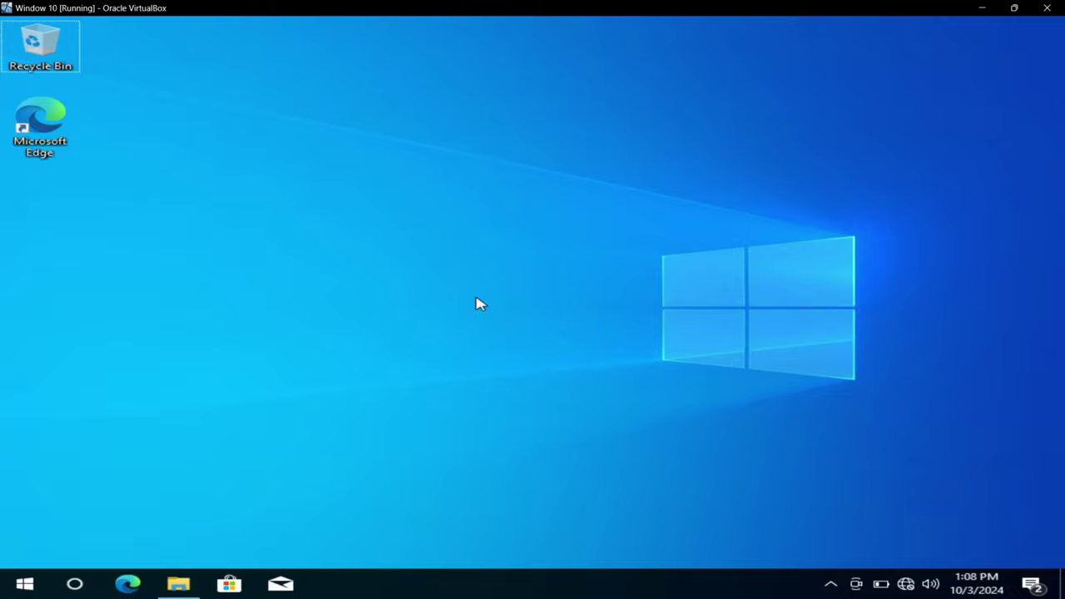
click(188, 588)
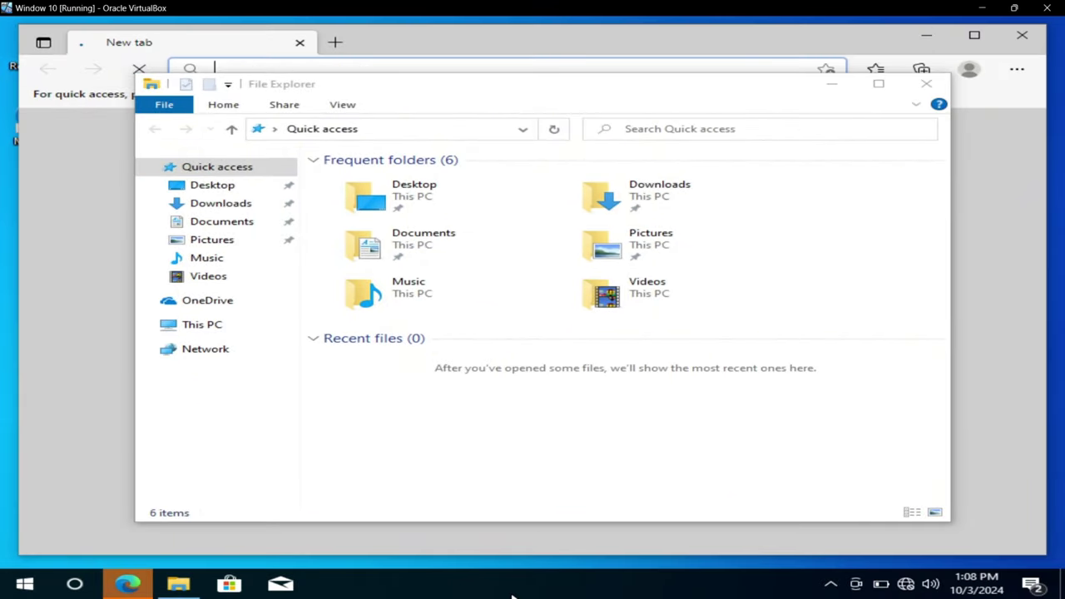
right_click(513, 596)
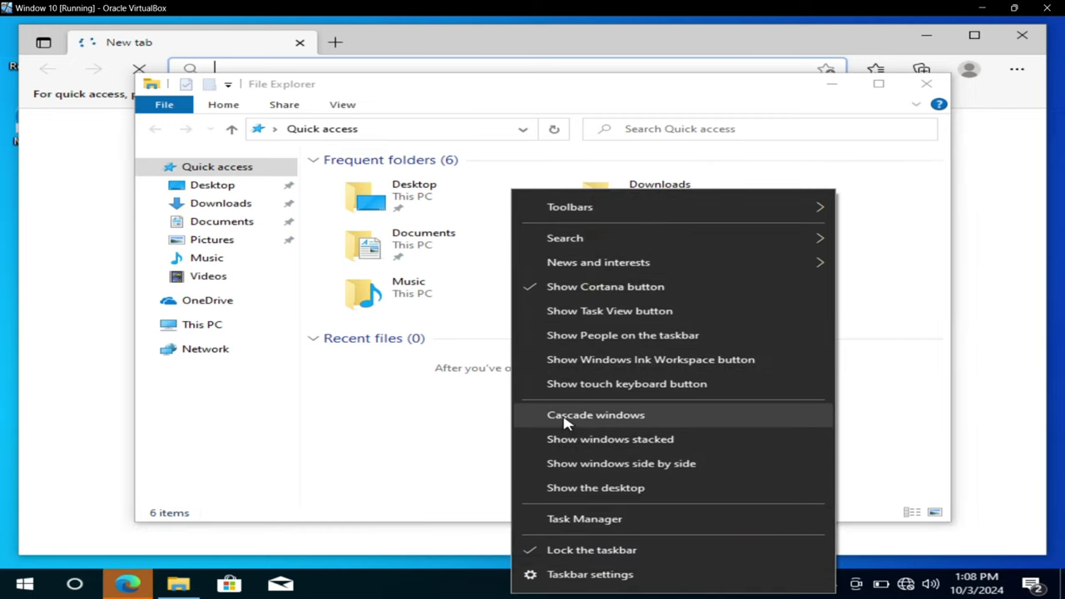
click(565, 416)
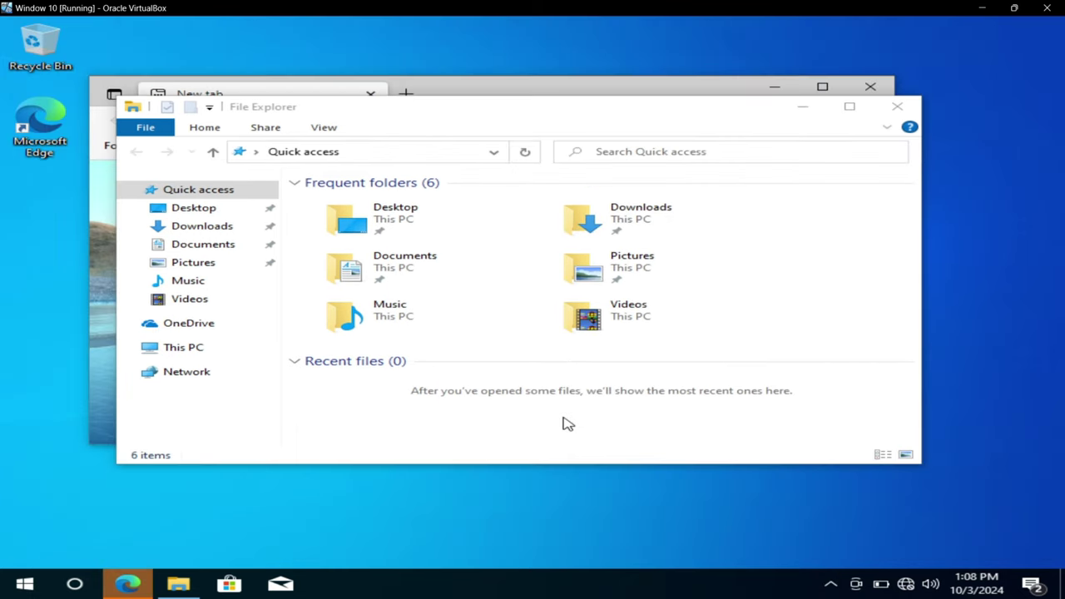
Stack the windows with Show windows stacked, then adjust Edge back to its stacked width.
right_click(544, 580)
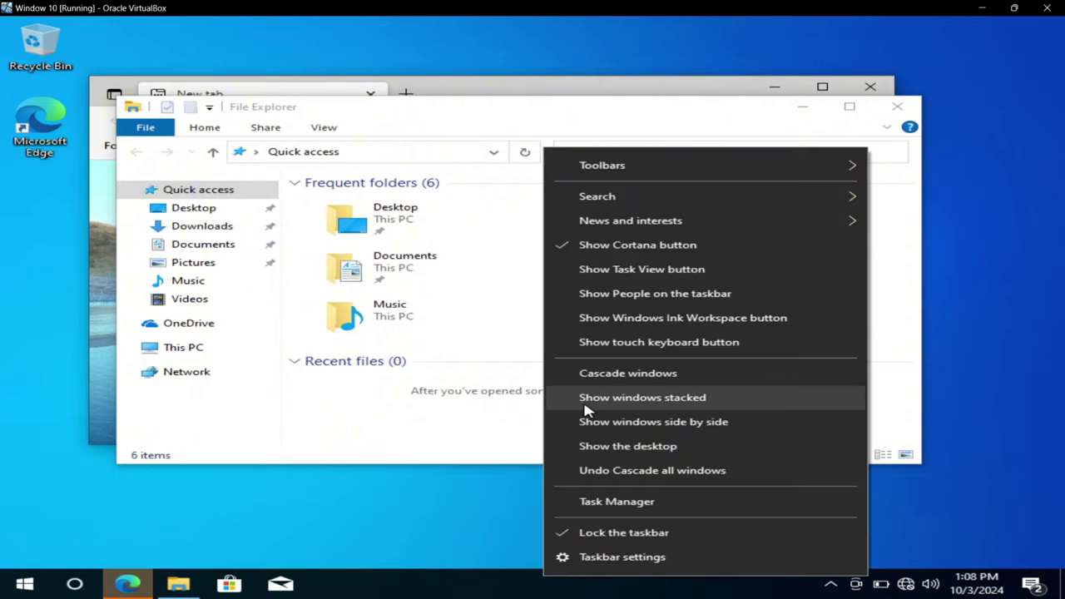
click(620, 405)
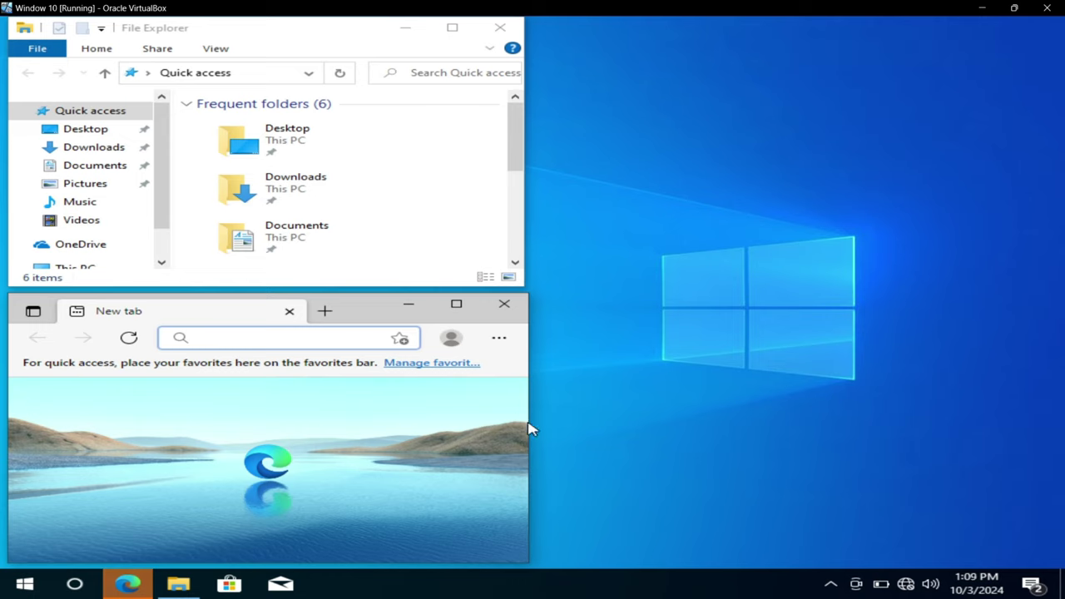
drag(533, 424, 882, 444)
drag(819, 450, 533, 458)
Show windows side by side and move File Explorer to the centre-right.
right_click(700, 588)
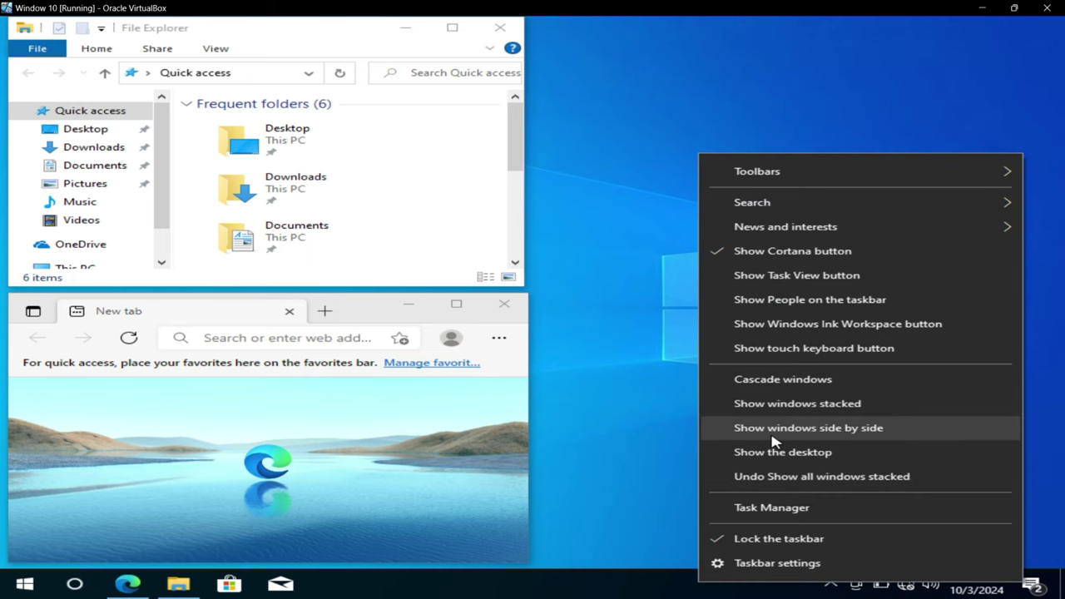
click(773, 437)
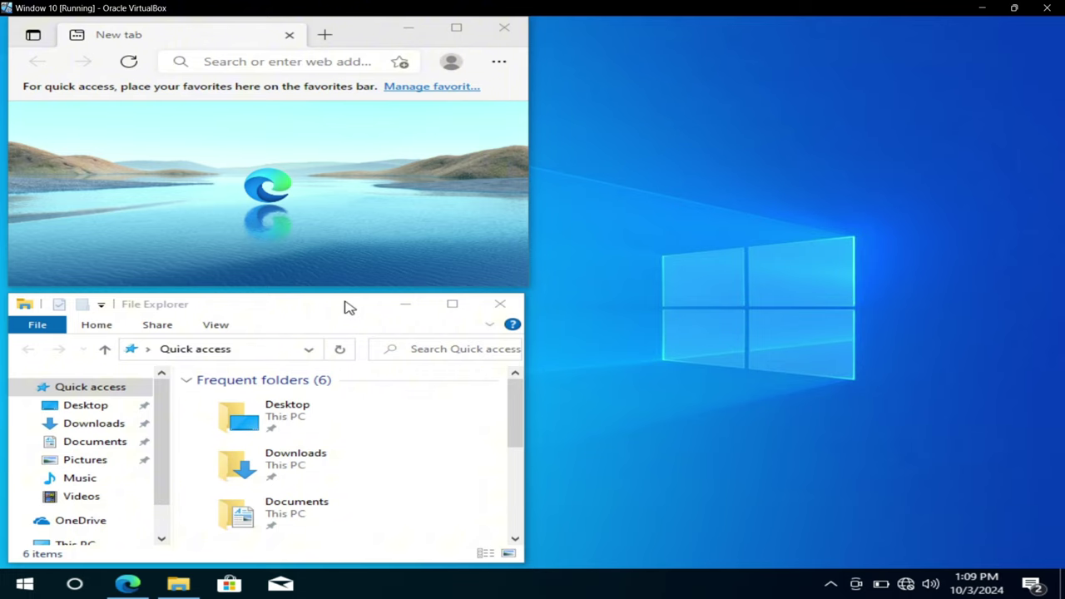
drag(378, 308, 799, 171)
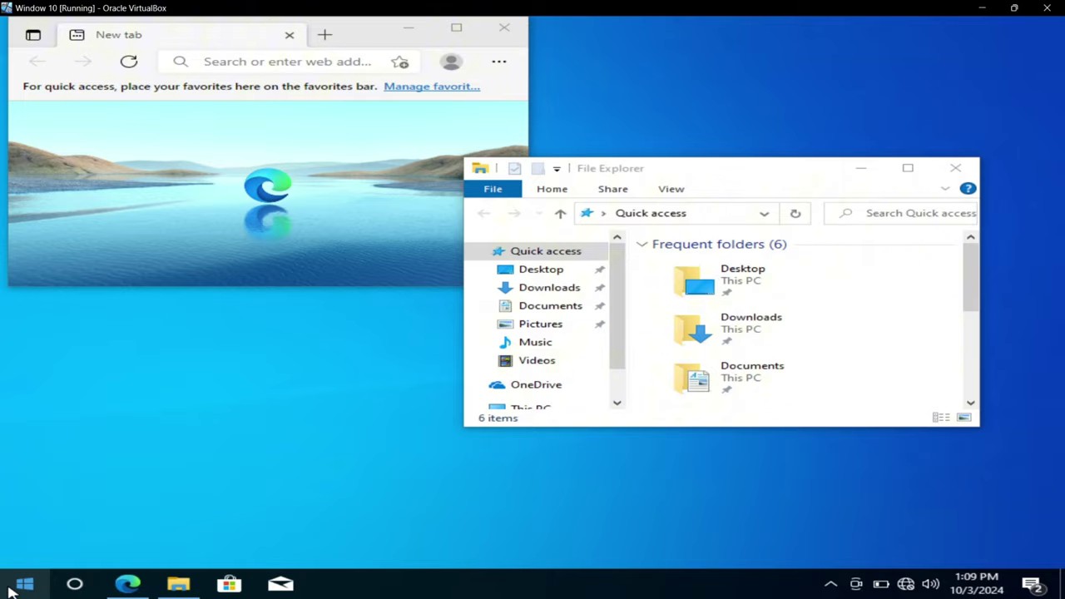
Launch the On-Screen Keyboard, snap Edge to the left half, and reposition the keyboard.
key(super+r)
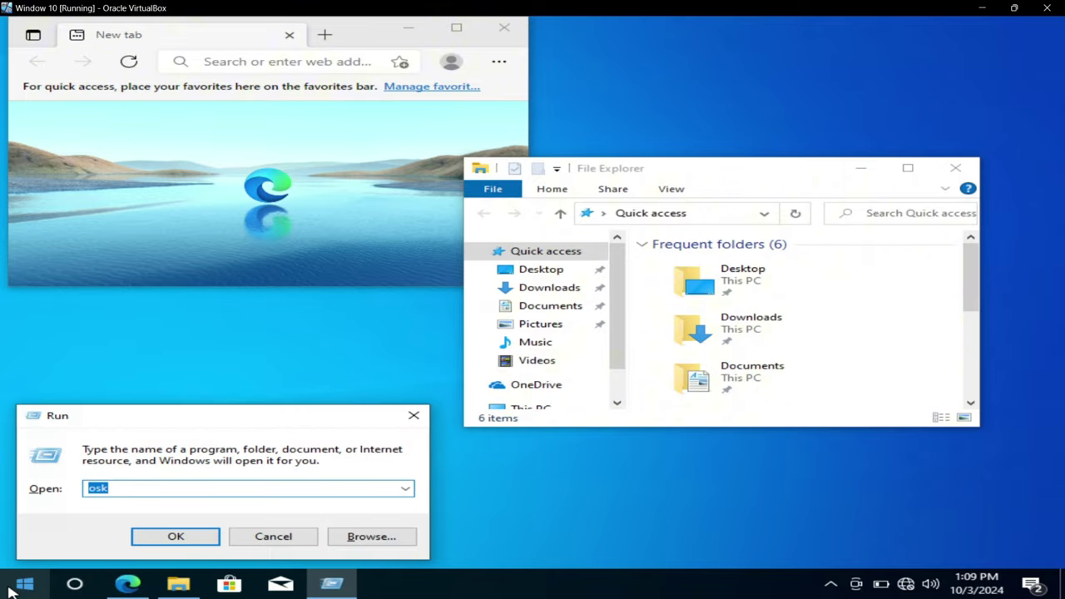
key(Escape)
key(ctrl+super+o)
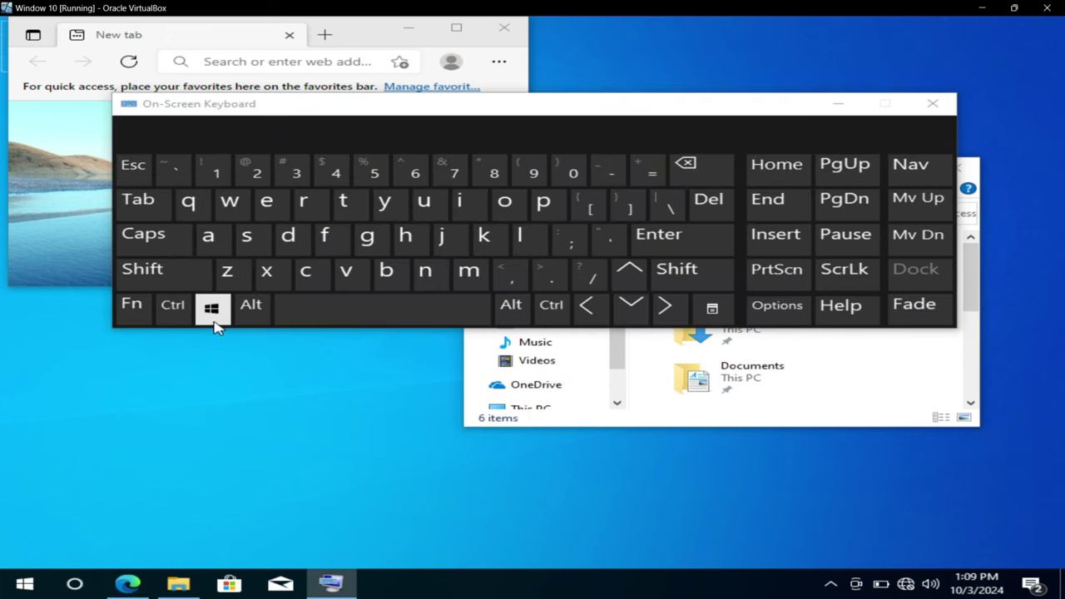
click(213, 313)
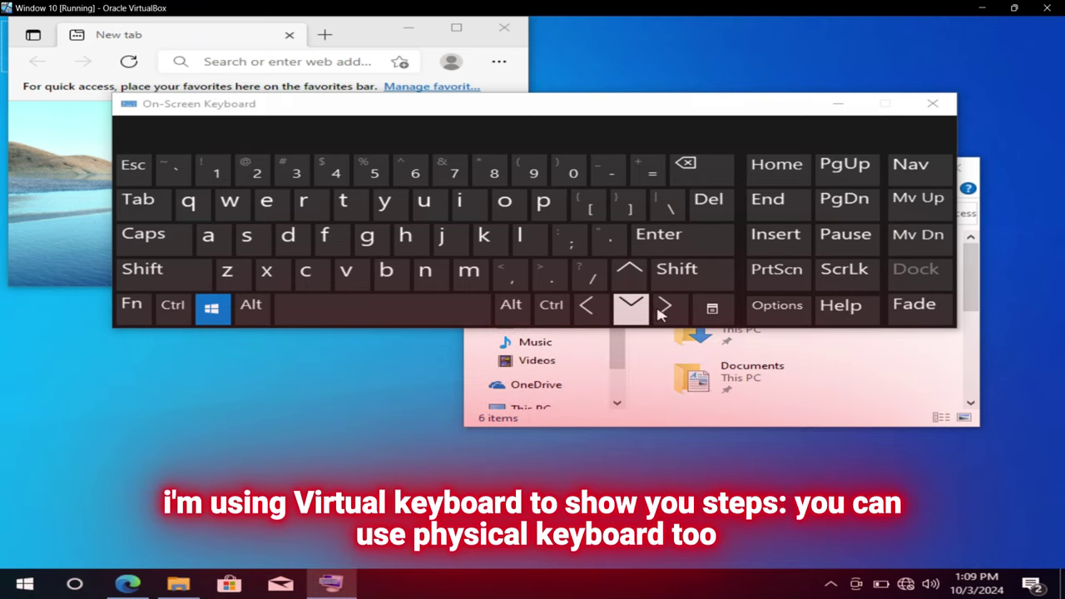
click(360, 32)
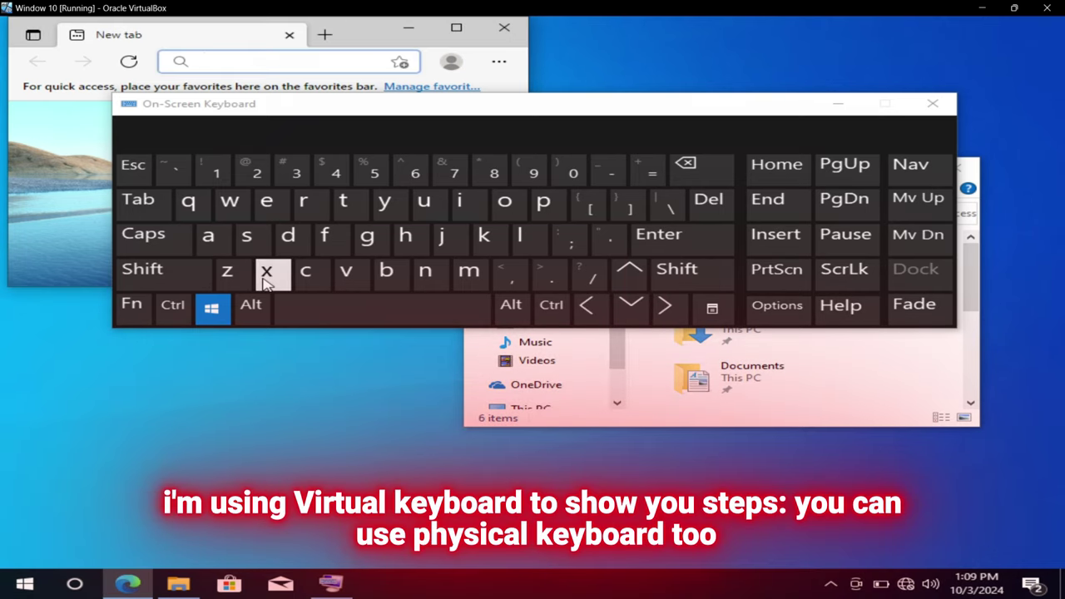
click(590, 306)
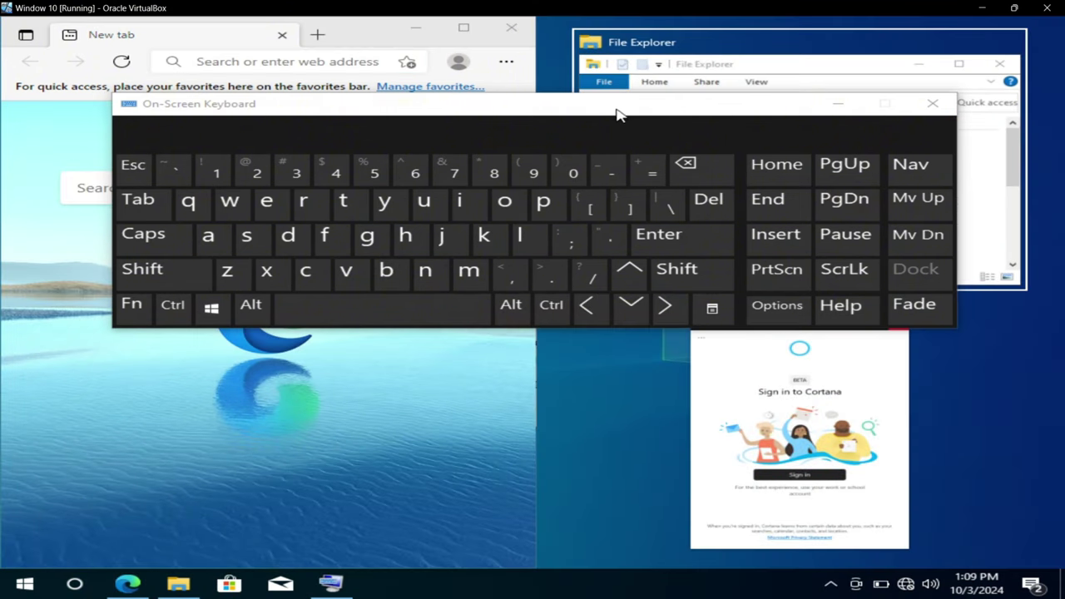
drag(619, 106, 574, 349)
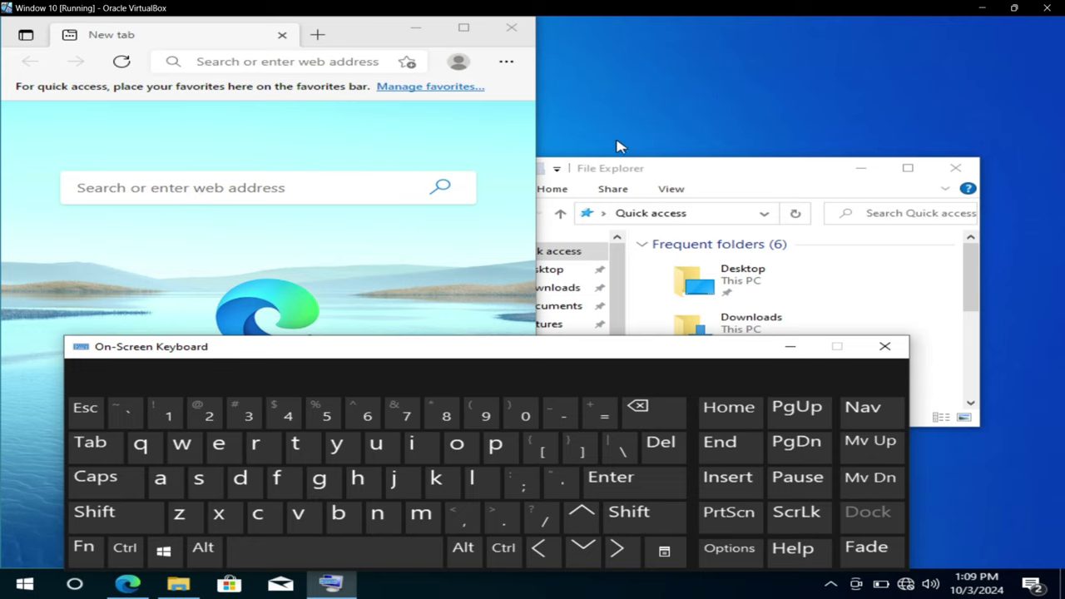
drag(499, 346, 511, 226)
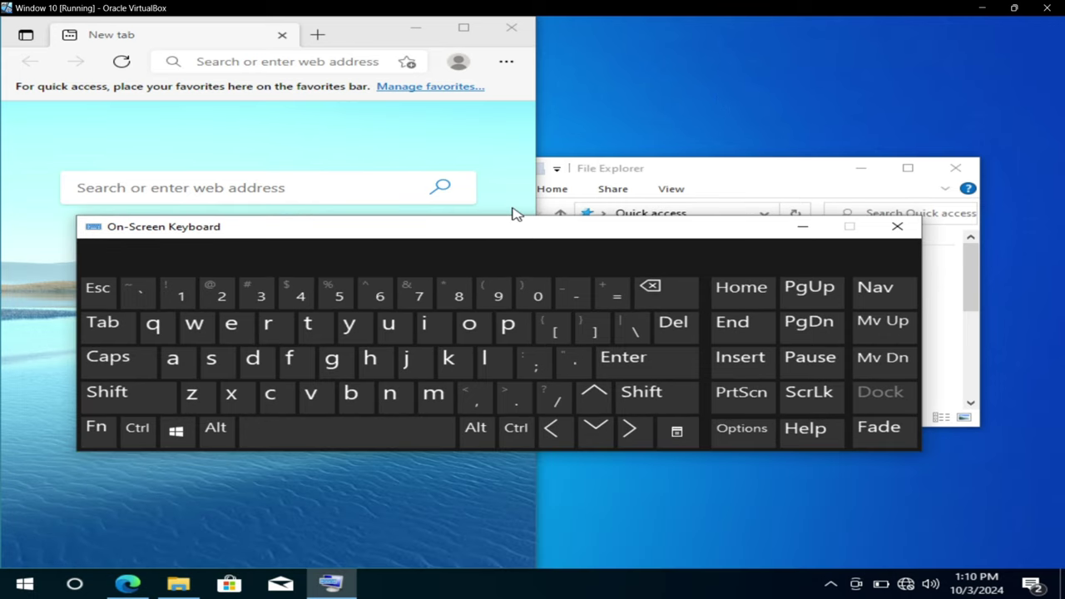
Snap File Explorer right, to the top-right quarter, maximized, restored, then right again.
click(622, 177)
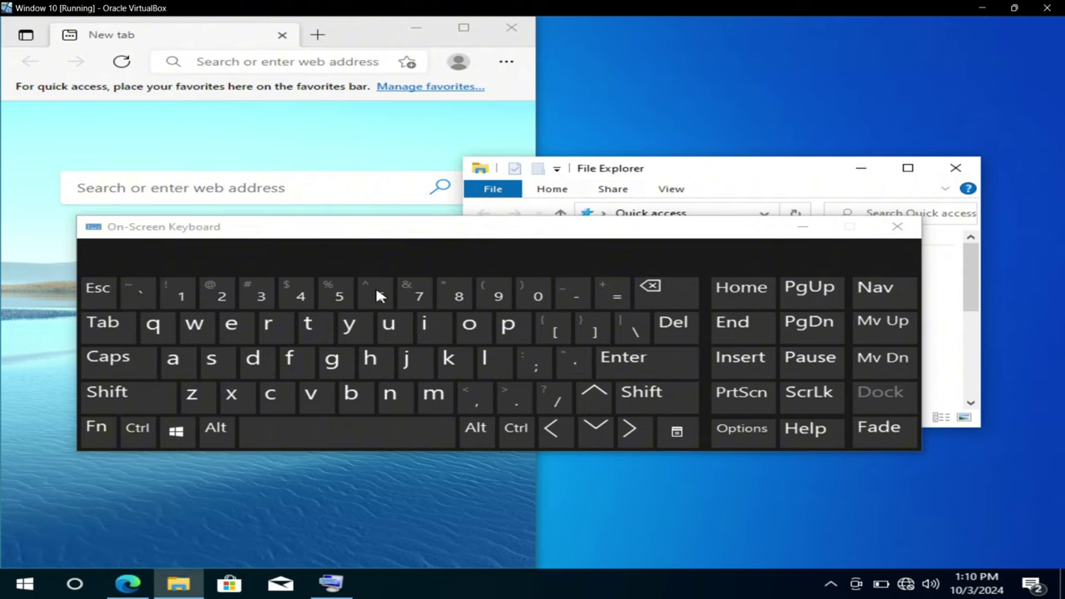
click(183, 434)
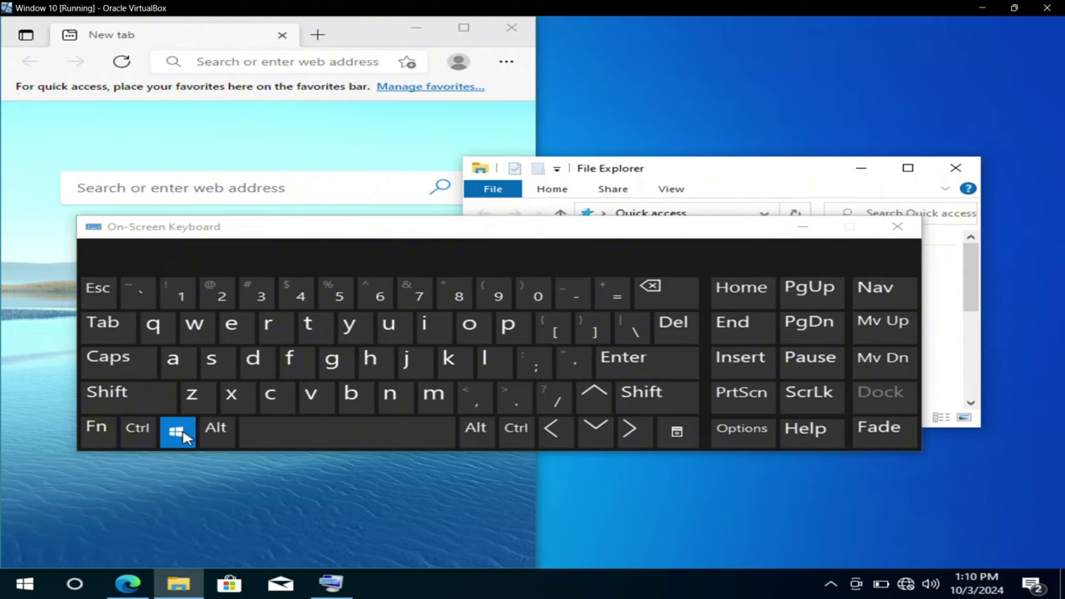
click(632, 428)
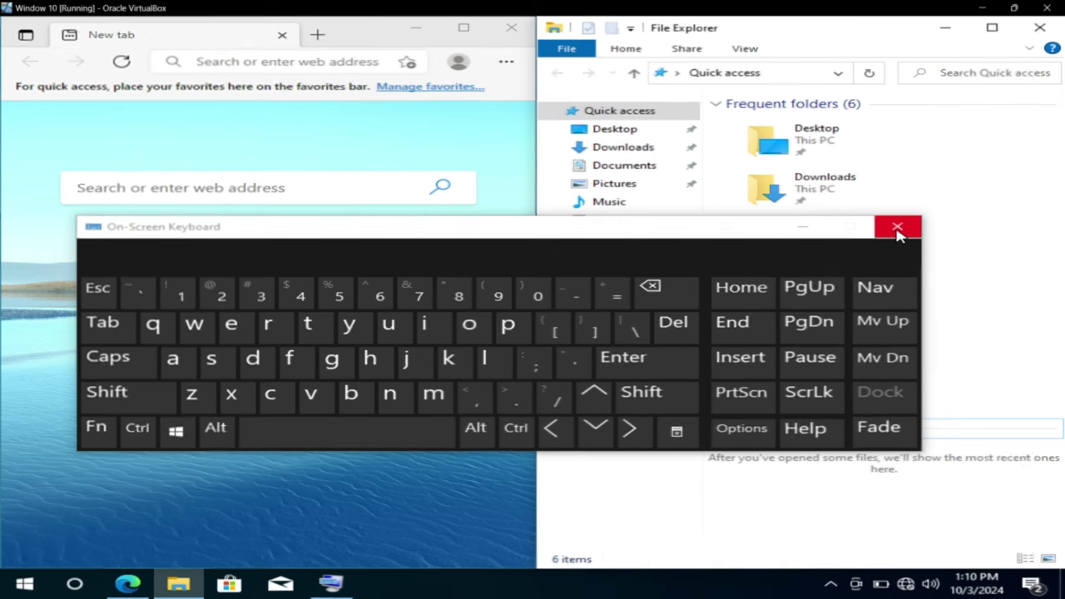
key(super+Up)
click(183, 434)
click(594, 396)
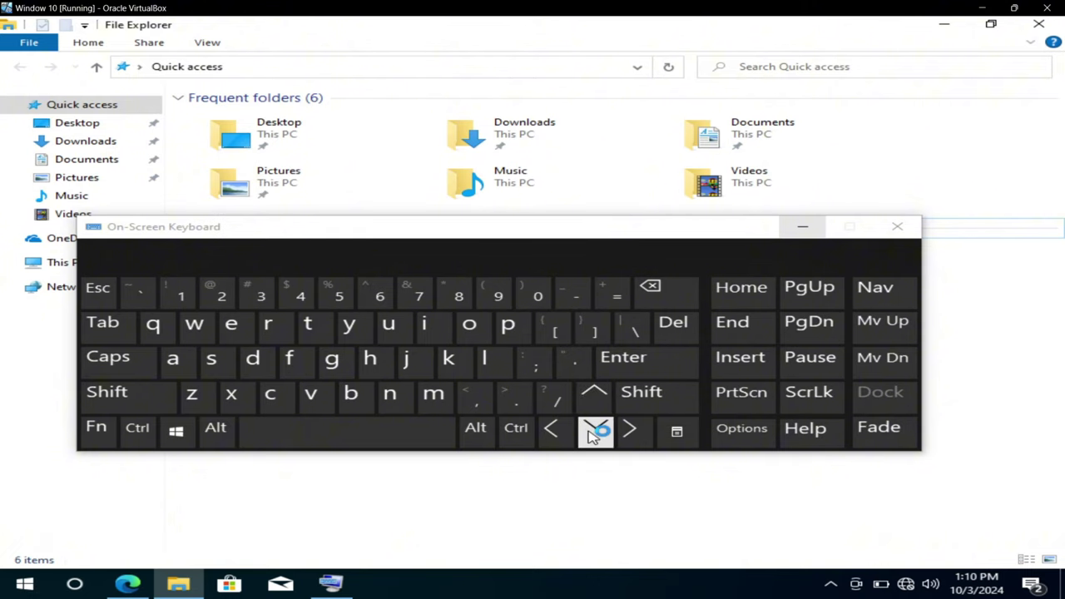
click(175, 431)
click(595, 428)
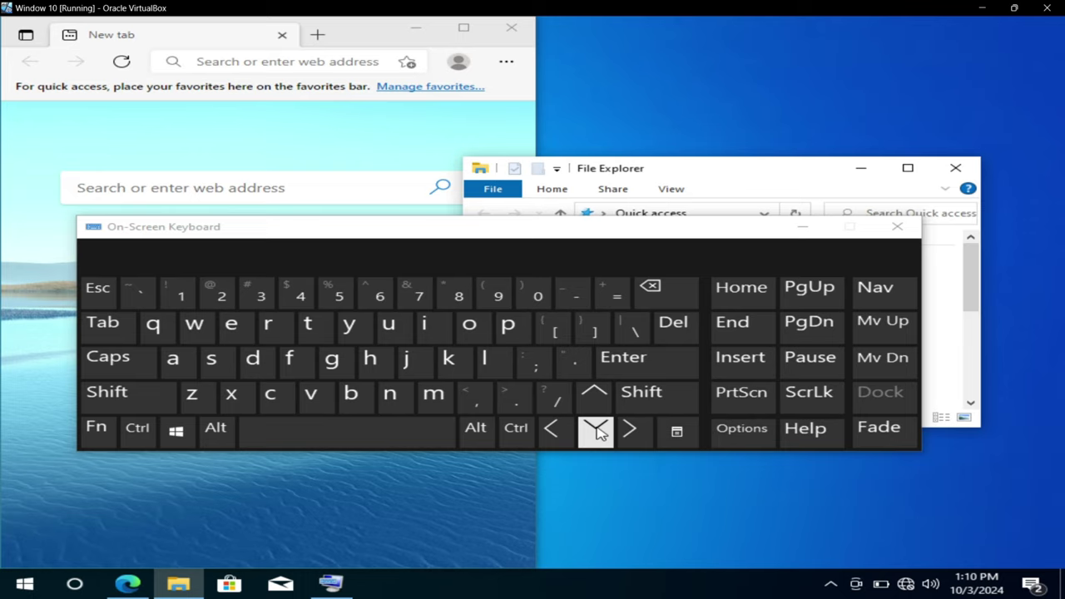
click(175, 431)
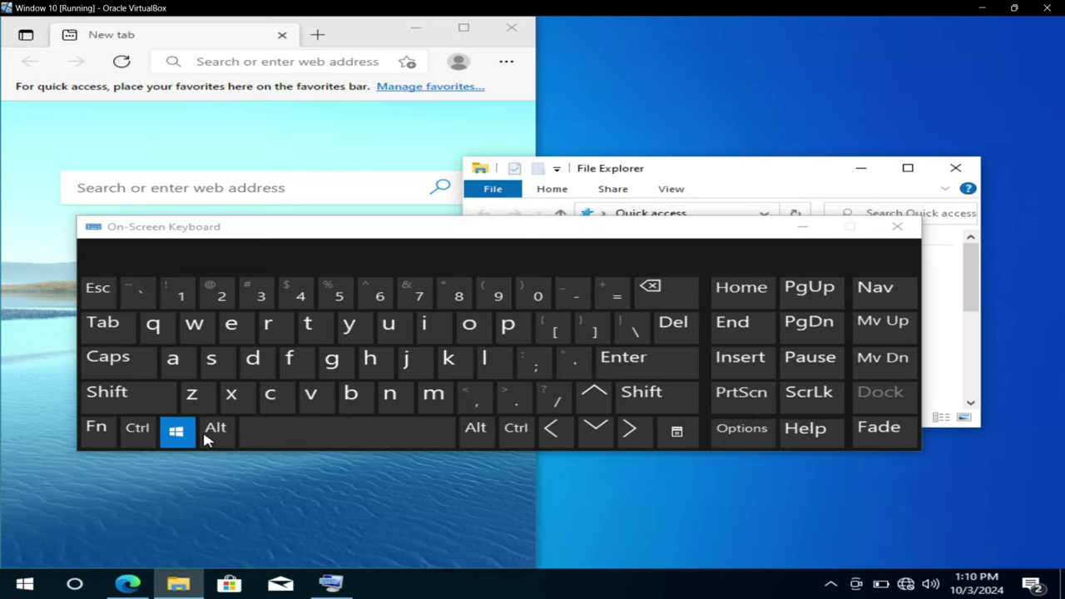
click(629, 428)
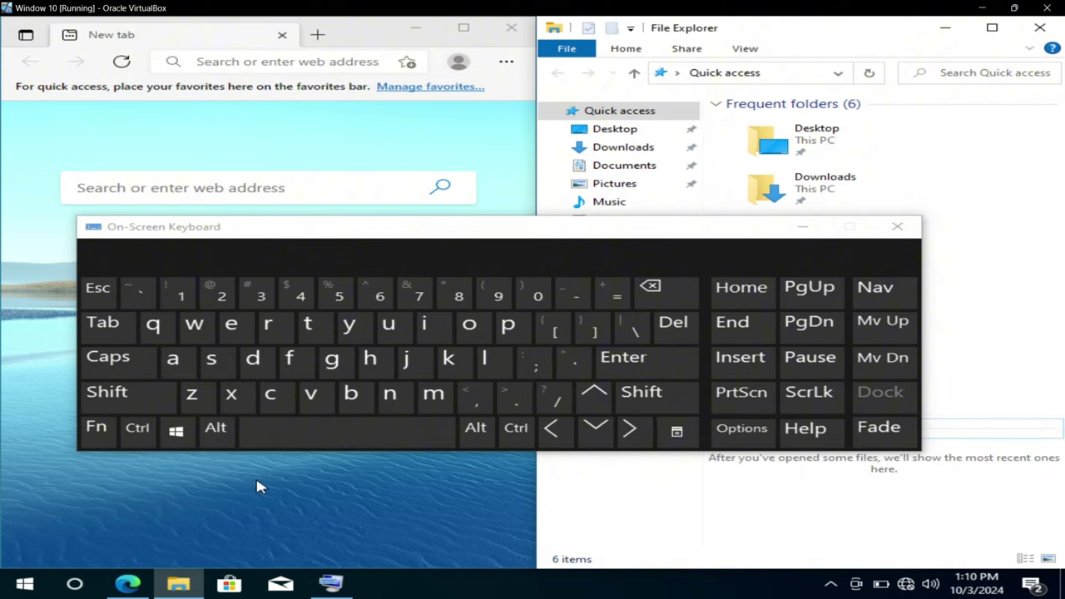
Minimize File Explorer and close the On-Screen Keyboard.
click(179, 437)
click(939, 33)
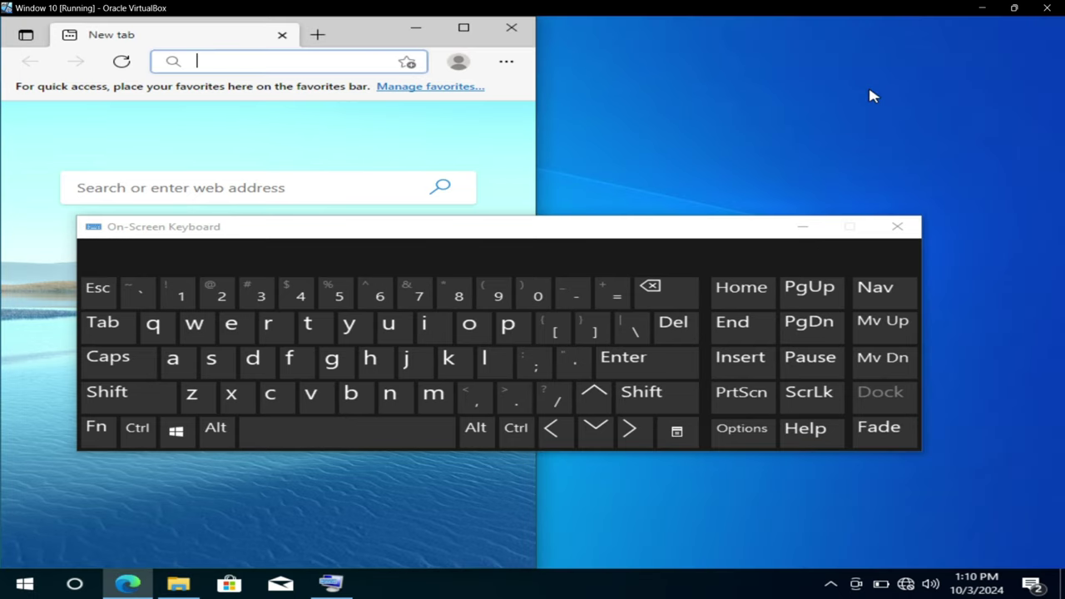
click(897, 225)
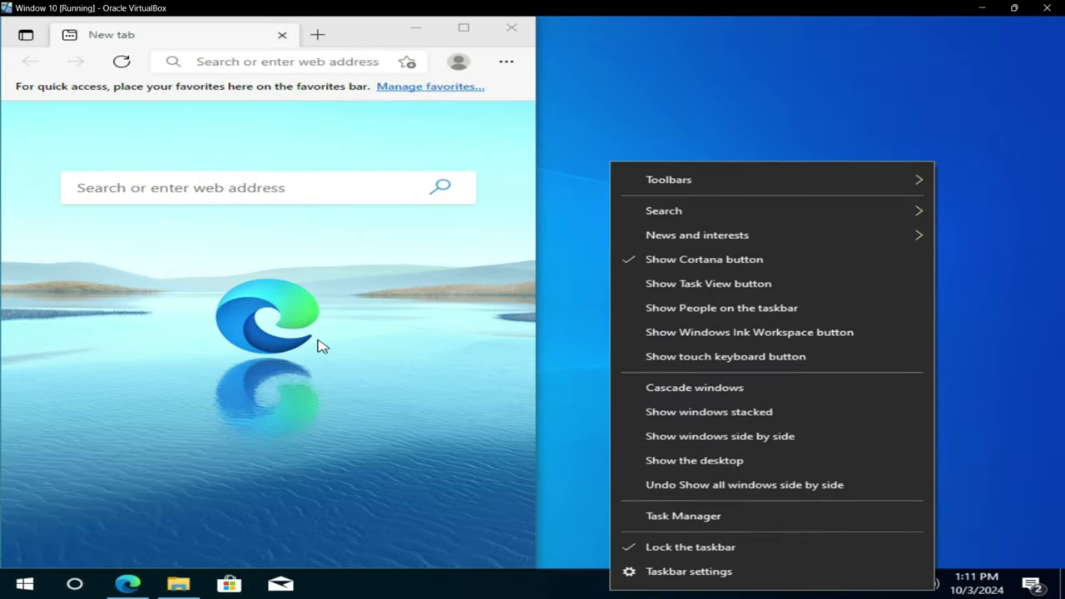
Hide all windows with Show the desktop, then bring them back with Show open windows.
click(659, 463)
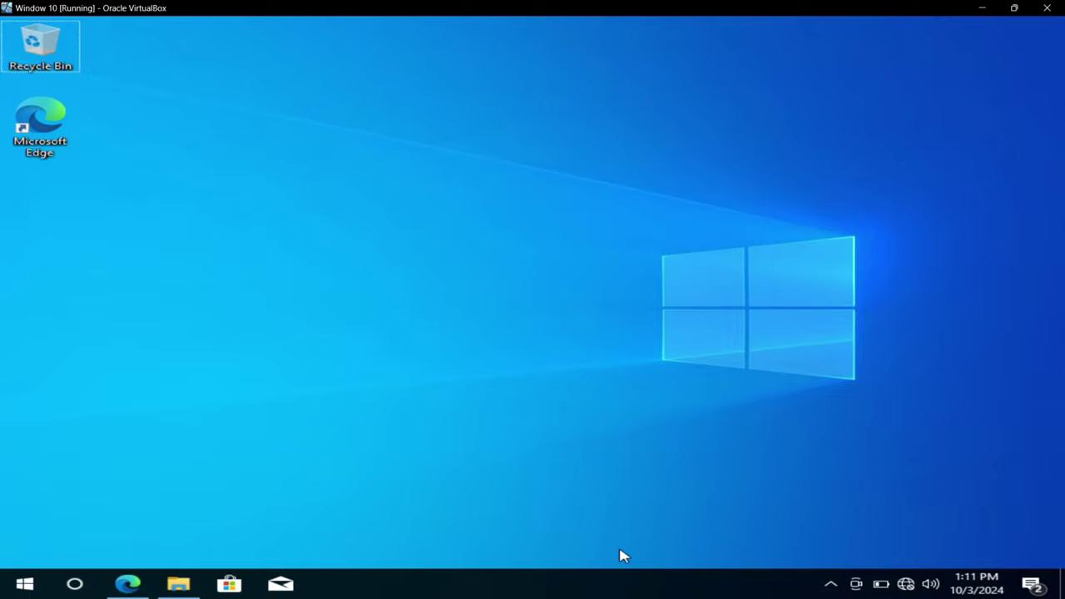
right_click(613, 588)
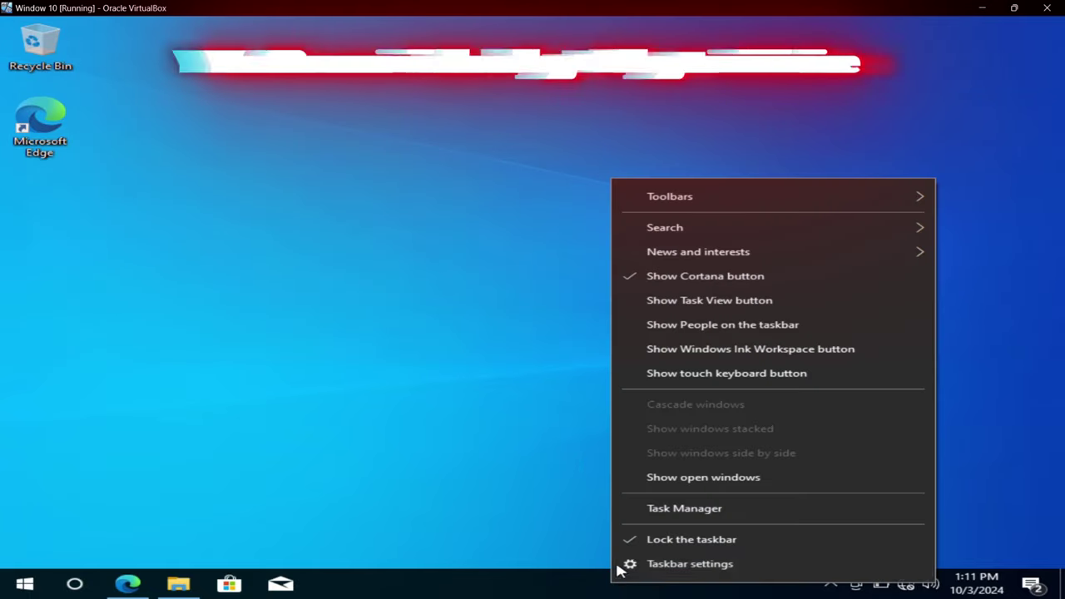
click(660, 481)
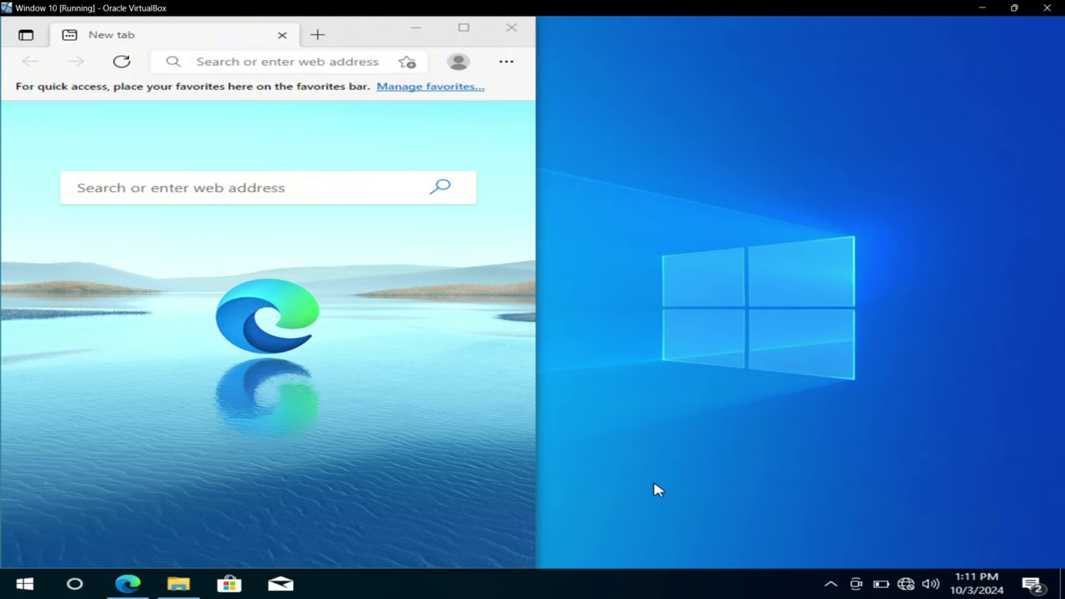
right_click(637, 588)
Open Task Manager and scroll through its Processes list of apps and background processes.
click(706, 522)
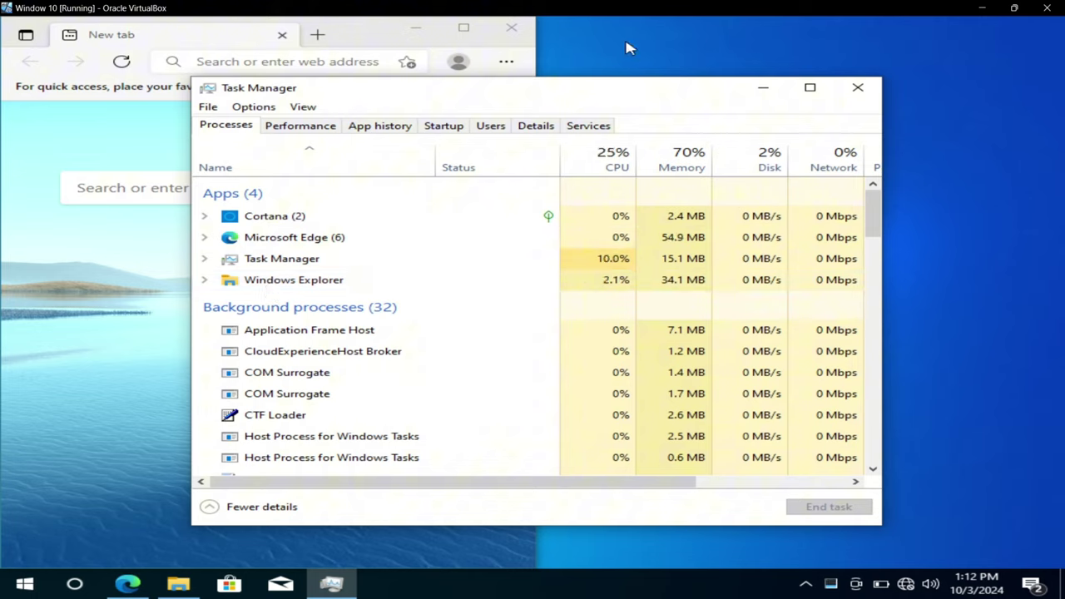
scroll(297, 339, down, 3)
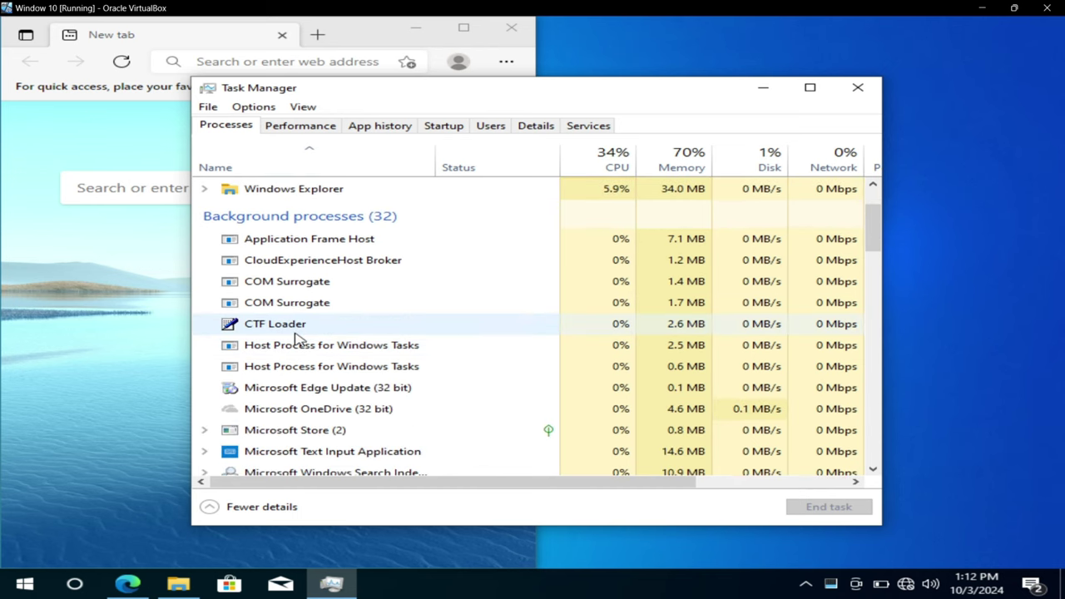
scroll(297, 340, up, 2)
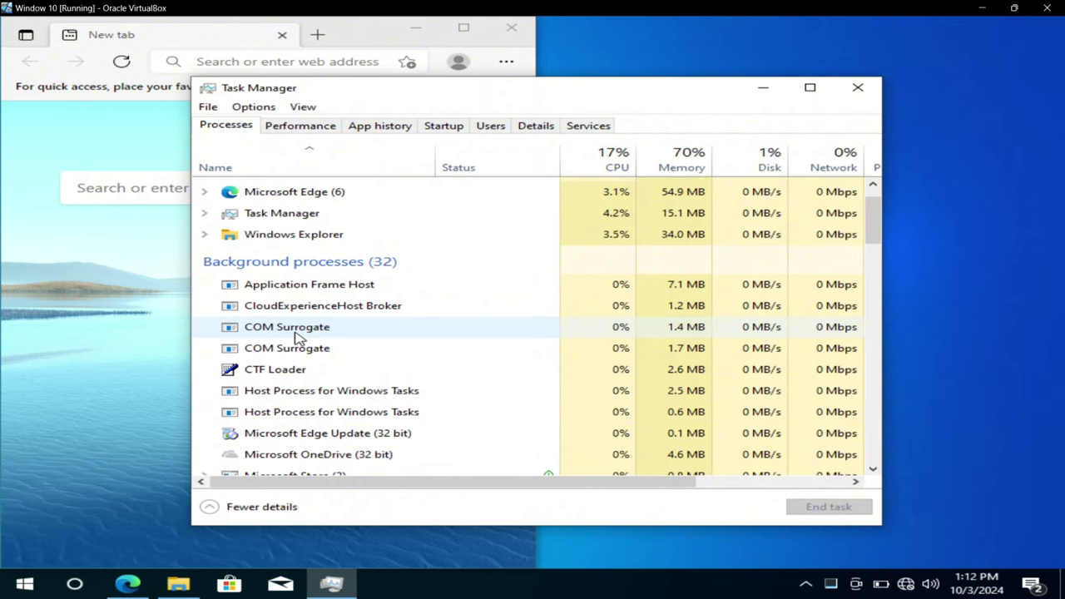
scroll(297, 337, up, 1)
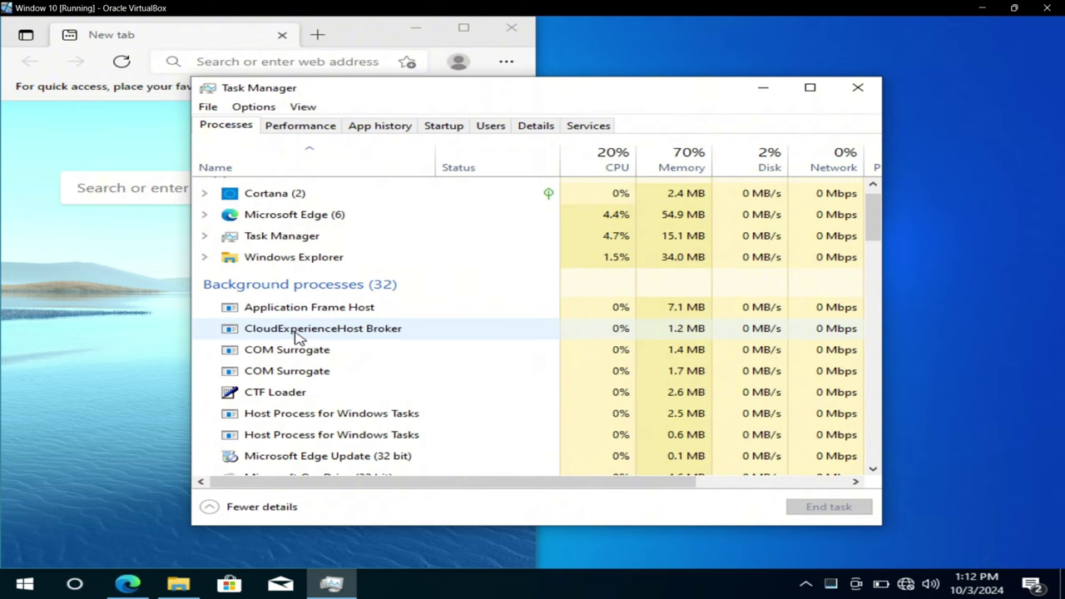
scroll(297, 337, down, 1)
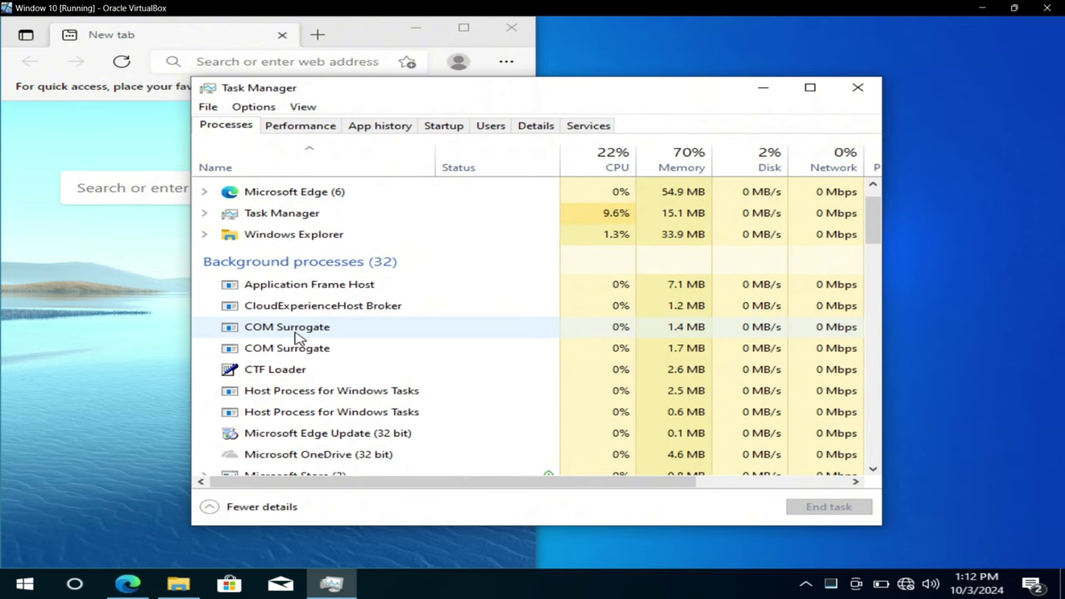
scroll(297, 337, up, 1)
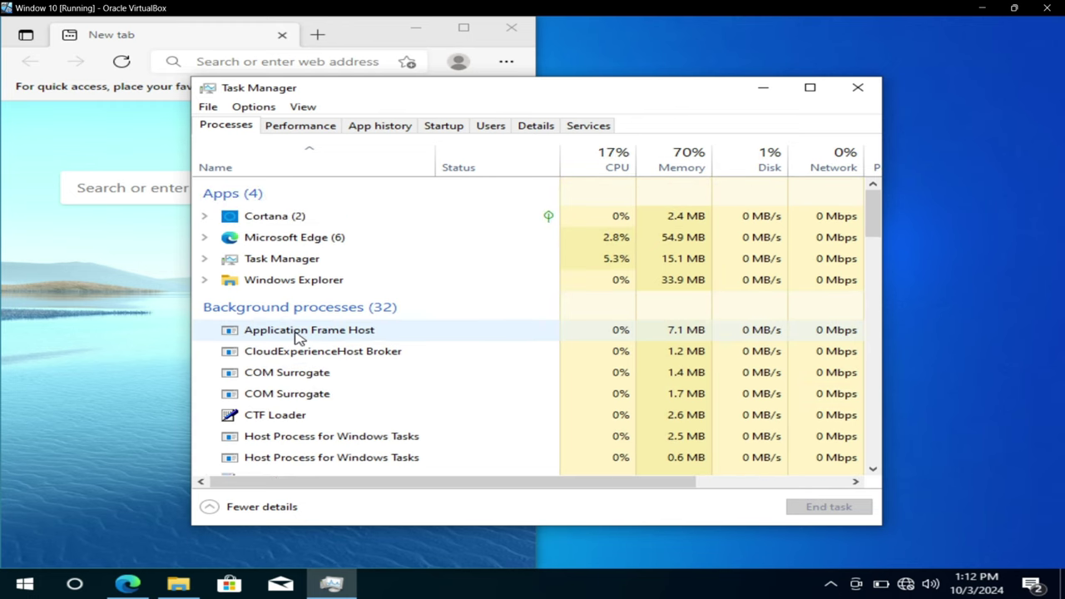
scroll(297, 337, down, 2)
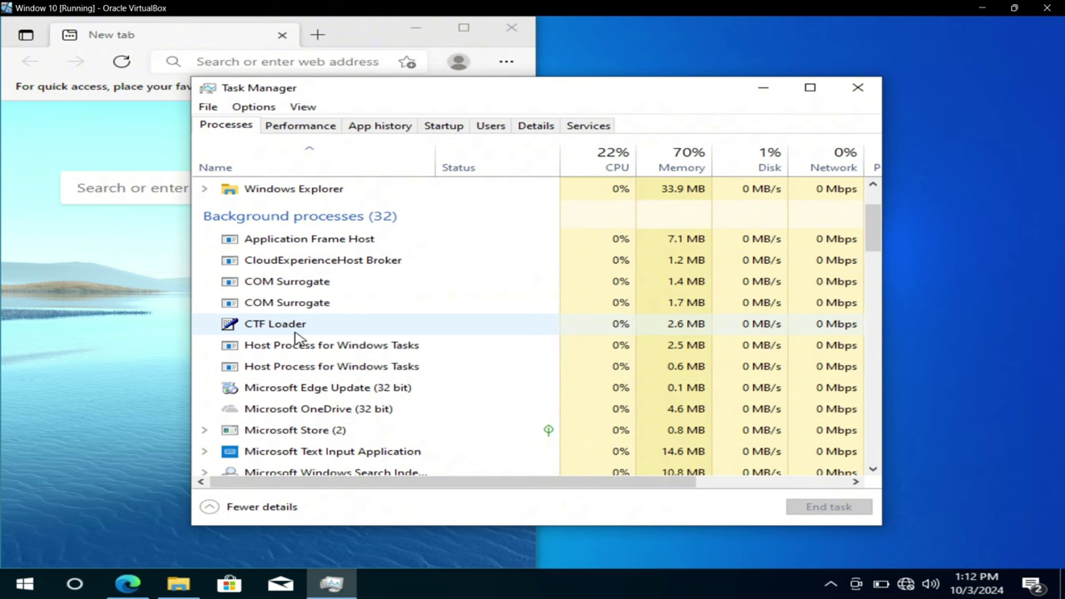
scroll(297, 337, up, 2)
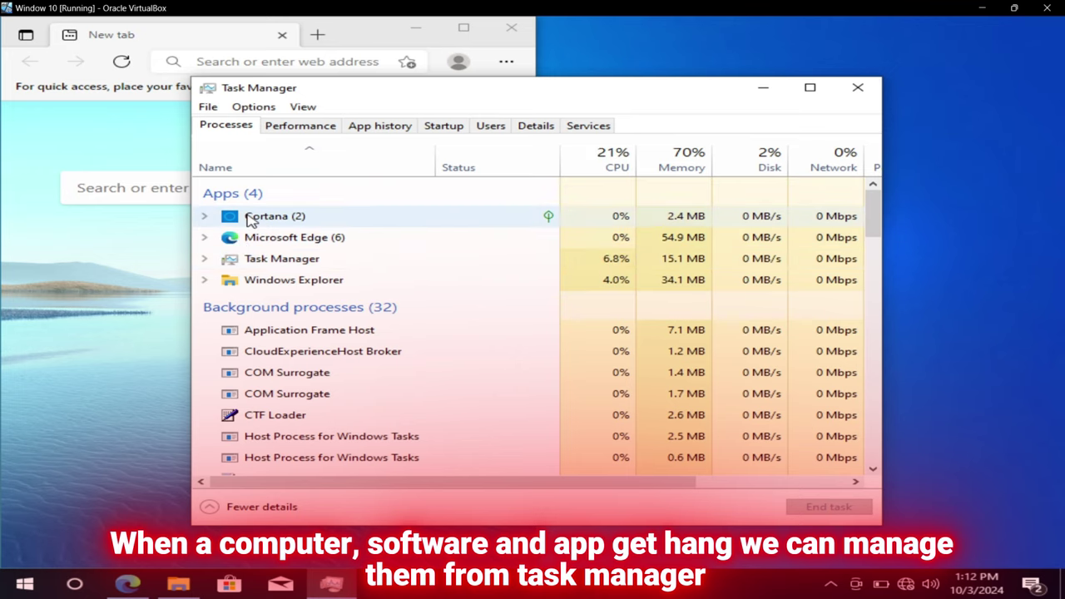
End the Cortana task, then end Microsoft Edge from its right-click menu.
click(251, 219)
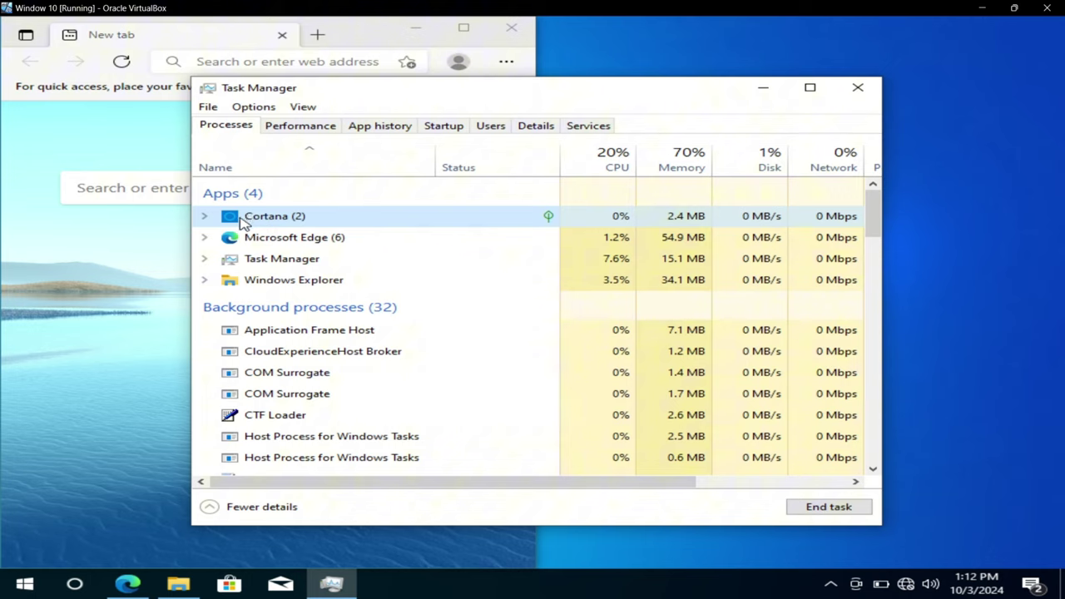
click(818, 506)
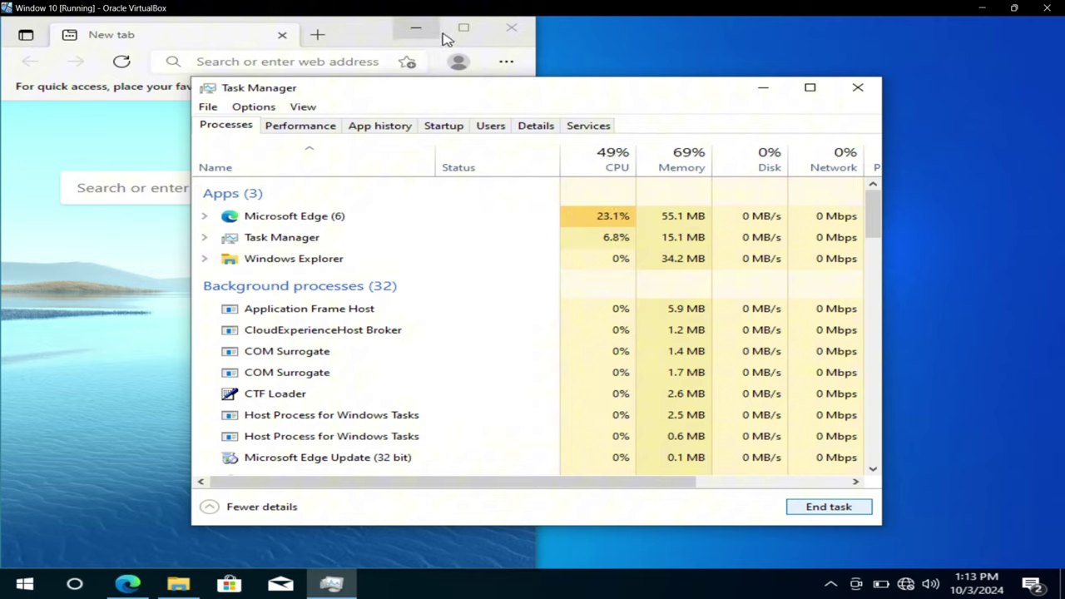
click(268, 220)
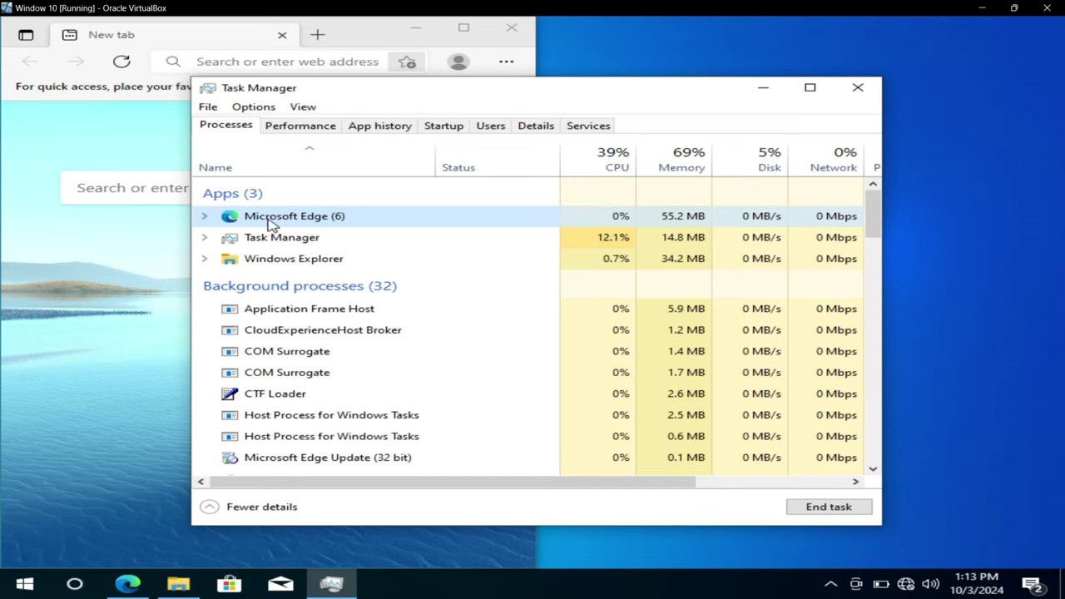
right_click(358, 215)
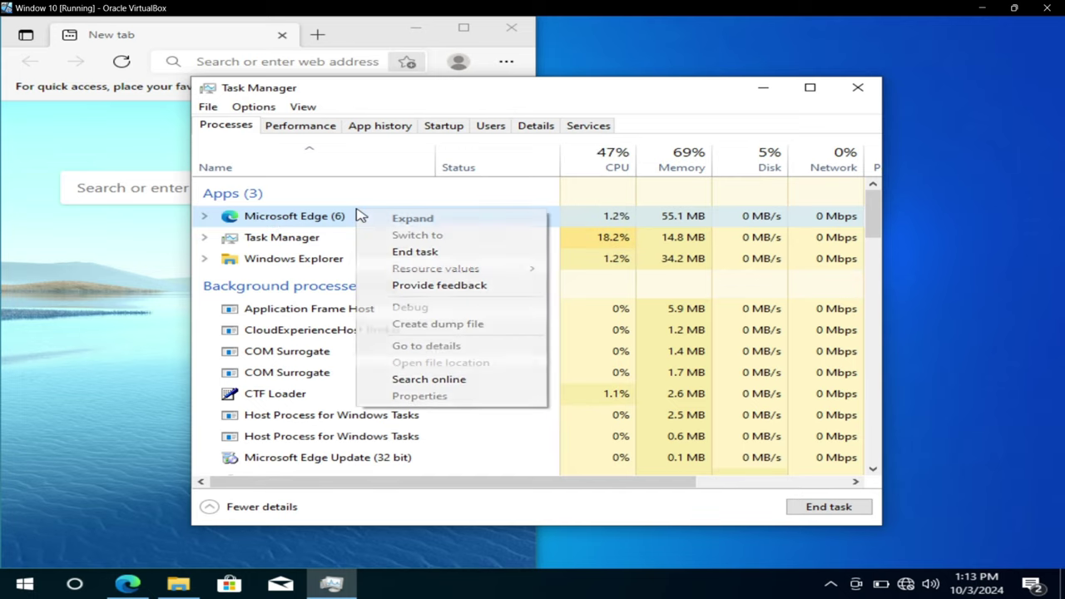
click(409, 252)
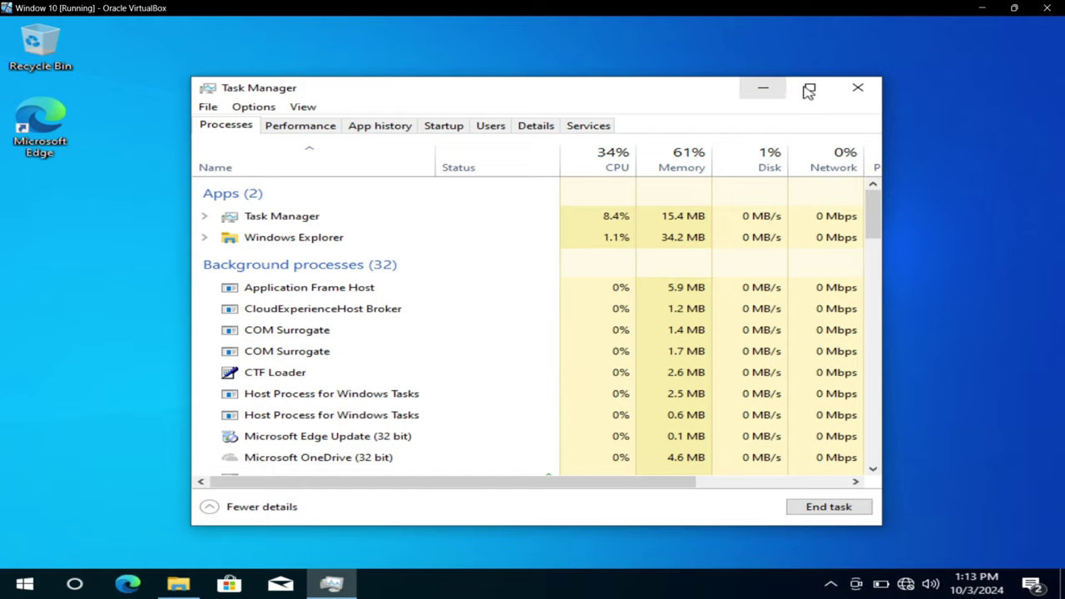
Close Task Manager, send Ctrl+Alt+Del from the On-Screen Keyboard, and minimize the keyboard.
click(850, 89)
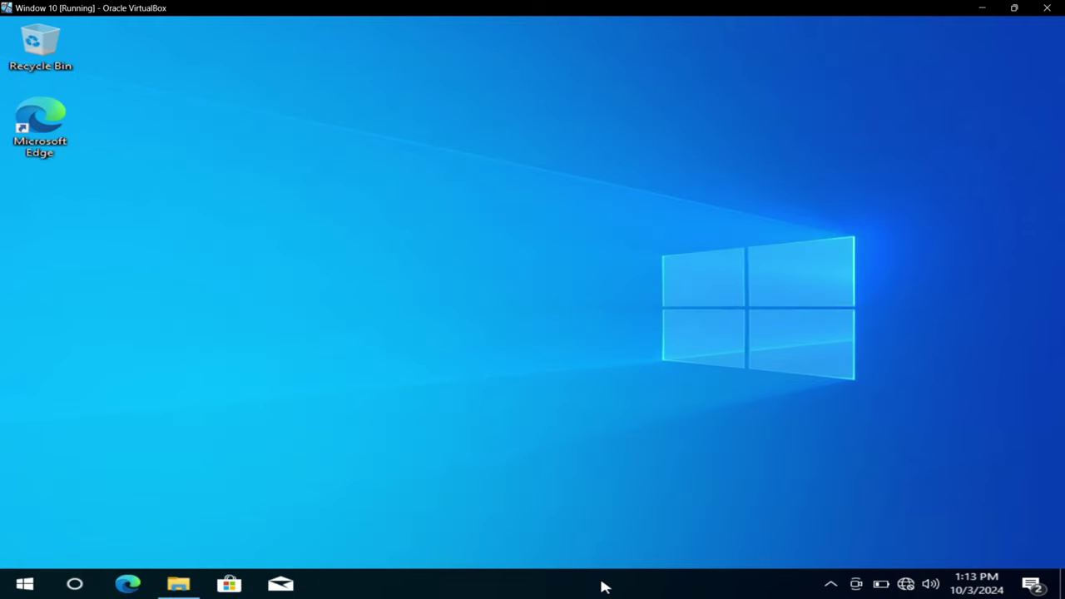
right_click(604, 586)
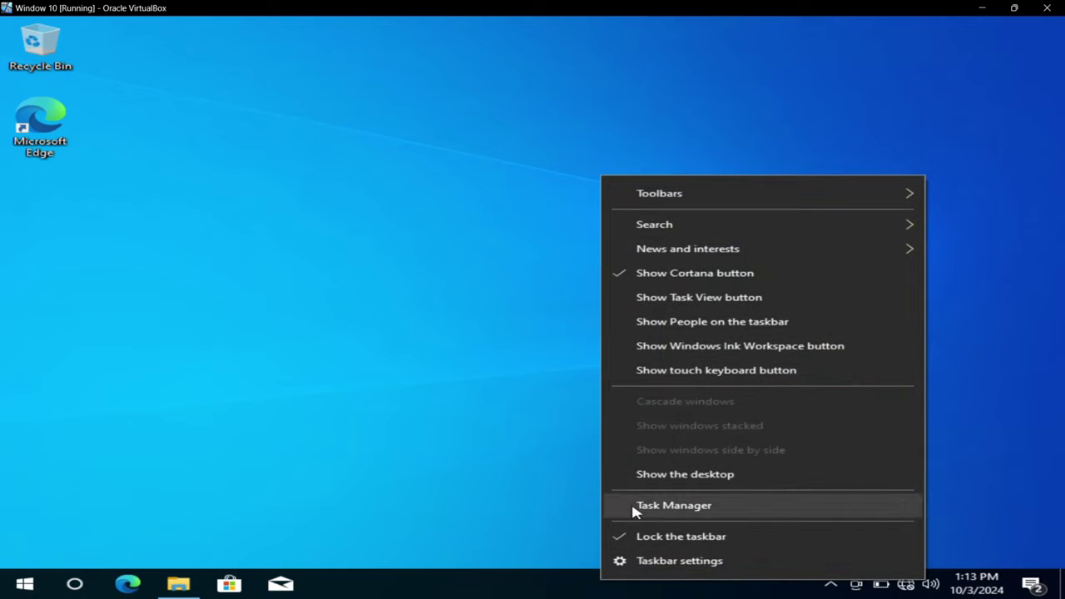
click(532, 495)
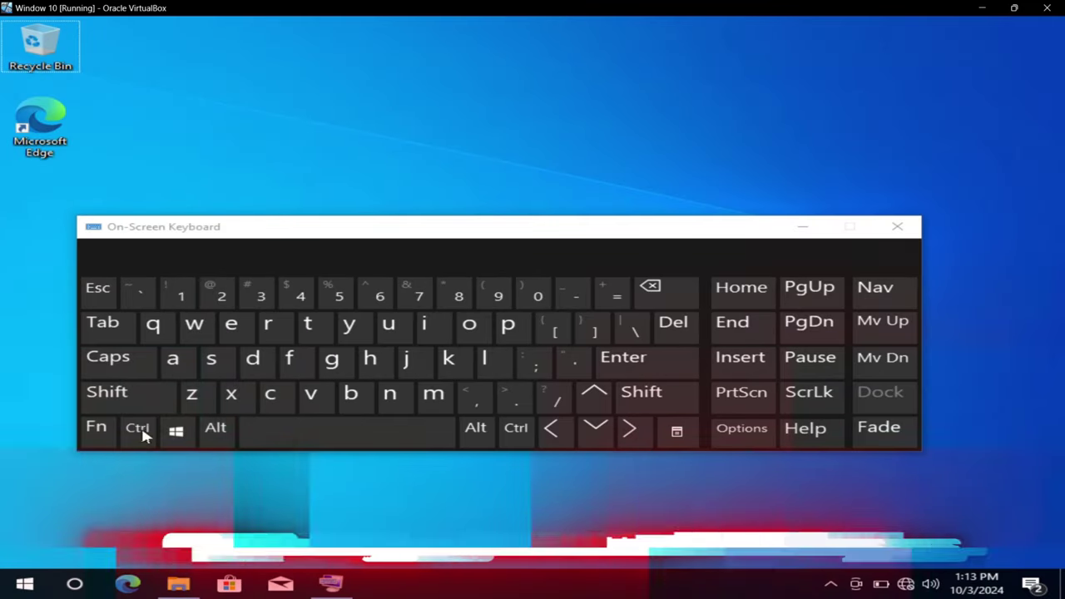
click(138, 430)
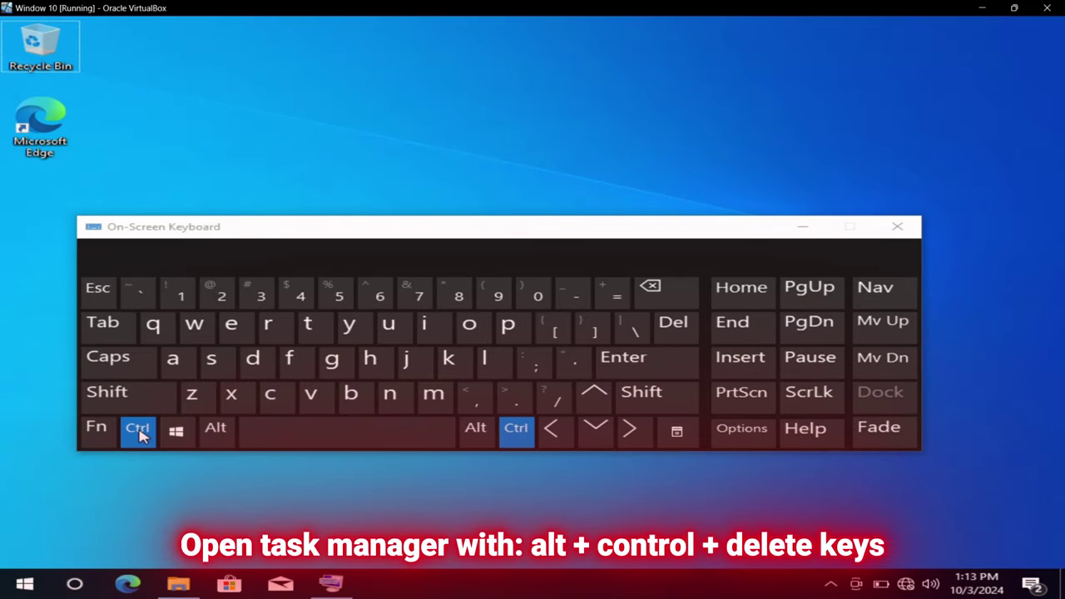
click(215, 430)
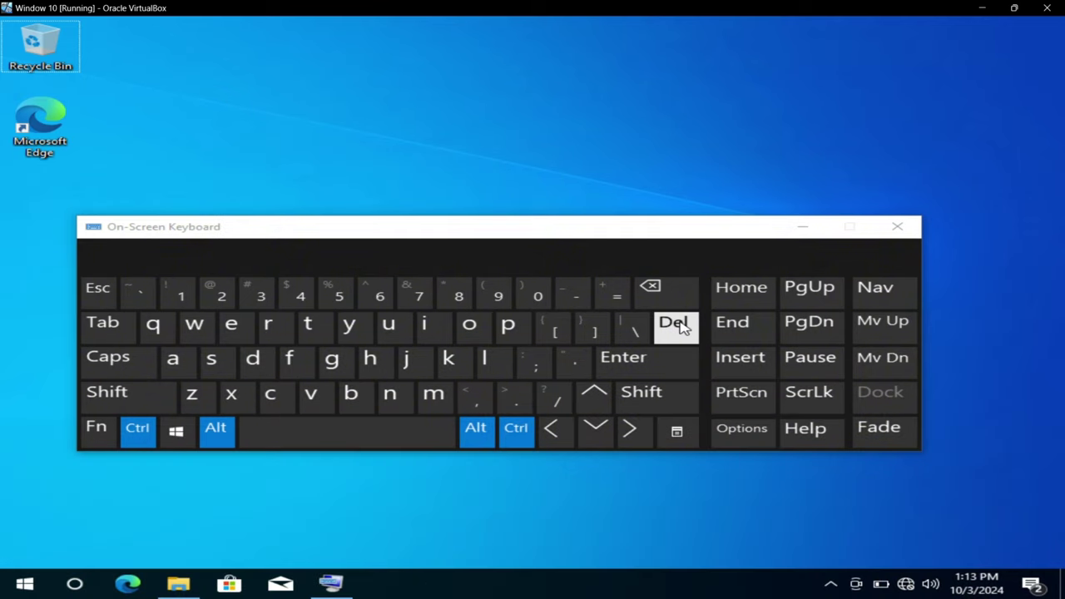
click(807, 229)
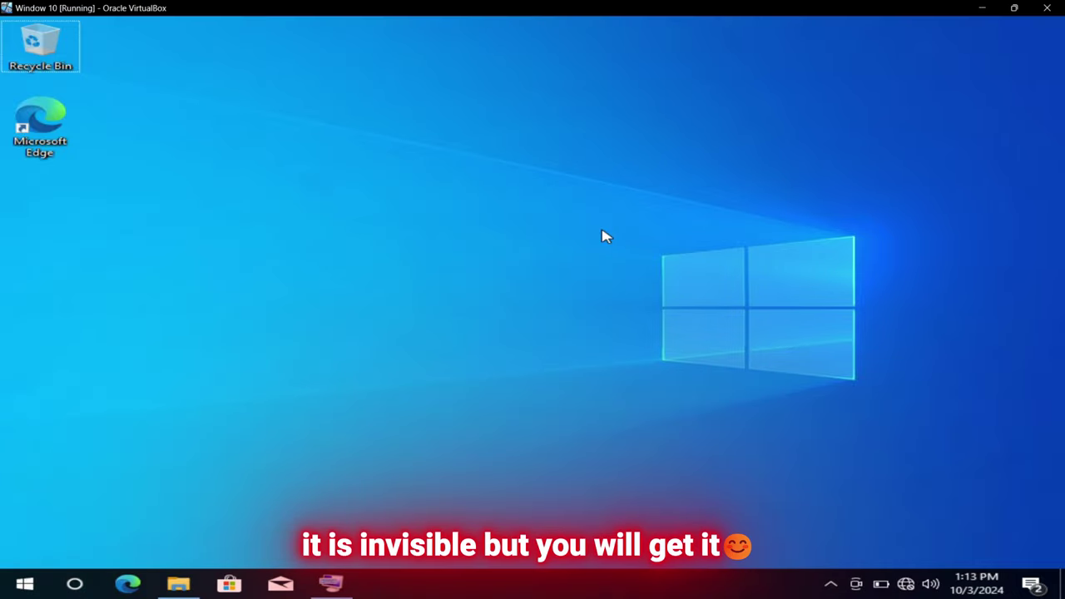
Open the host's Task Manager with Ctrl+Shift+Esc and switch to the Performance page.
key(ctrl+shift+Escape)
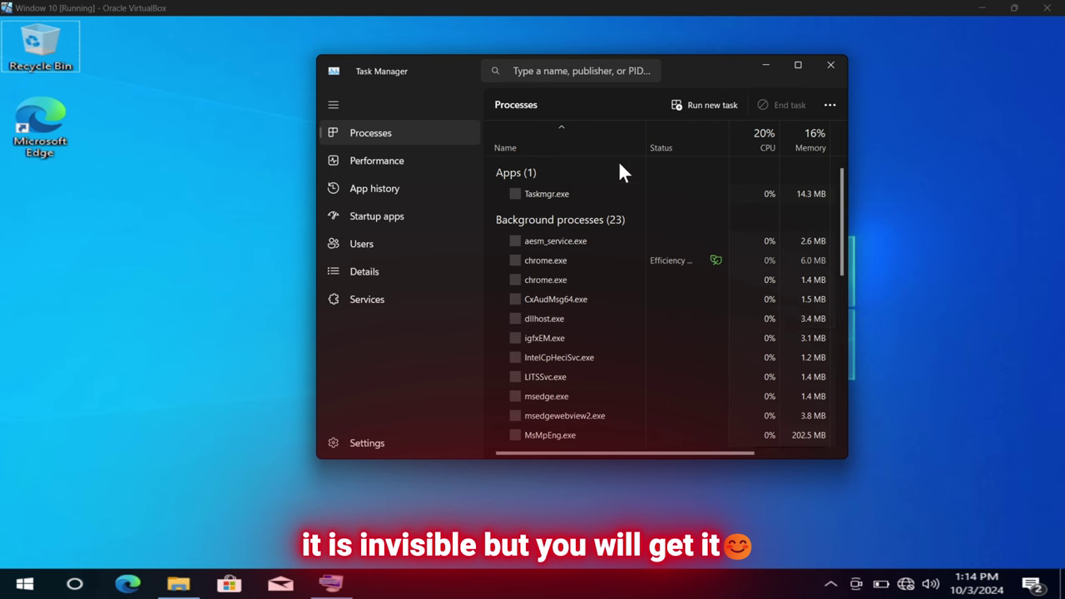
click(826, 70)
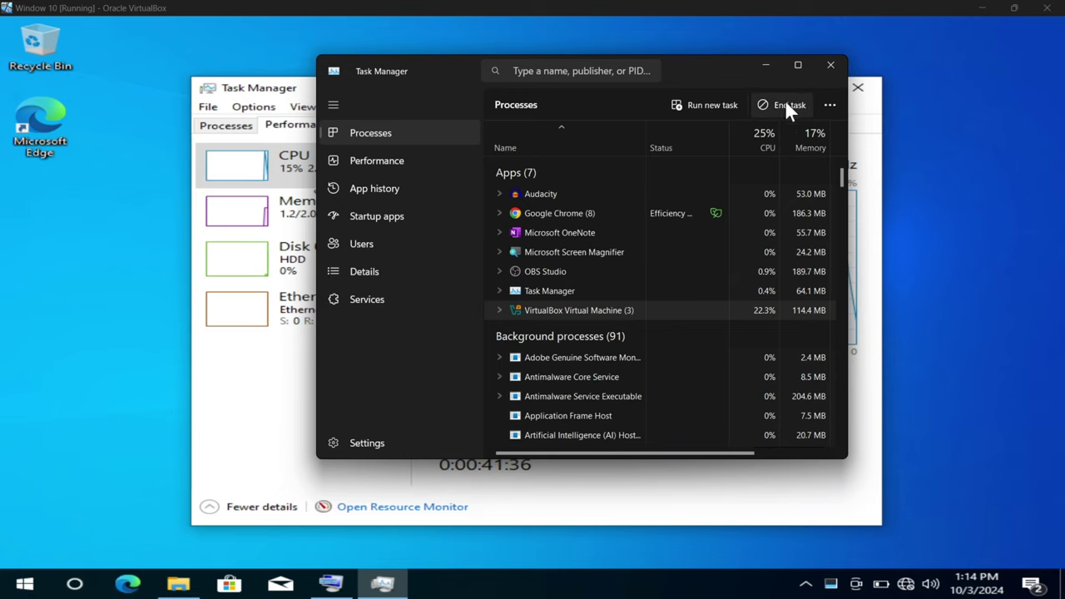
key(ctrl+Tab)
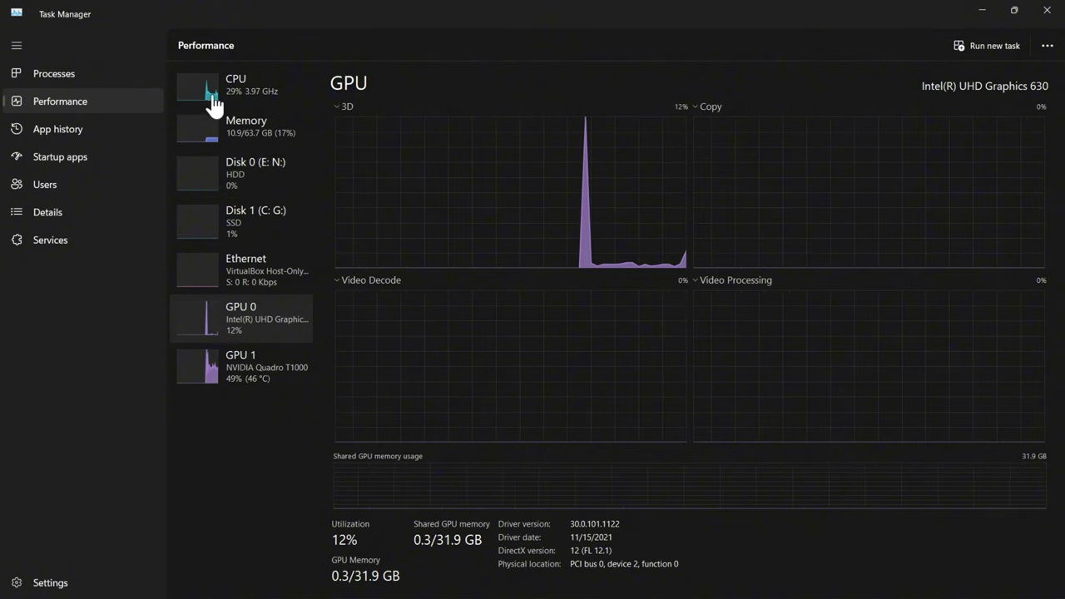
View the CPU, memory, Disk 0 (E: N:) and Disk 1 (C: G:) performance graphs.
click(234, 102)
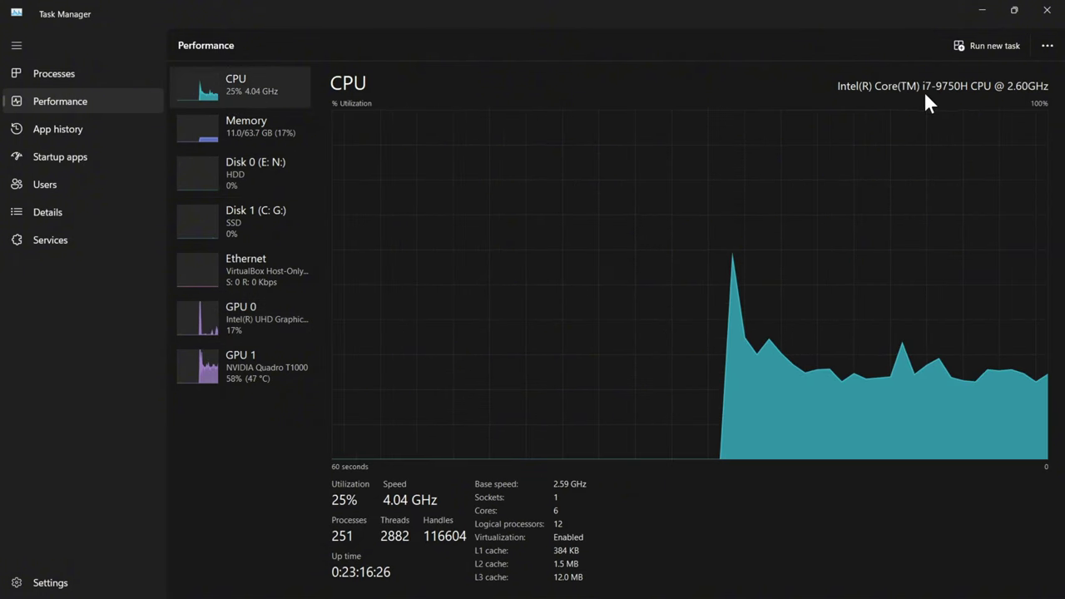
click(253, 143)
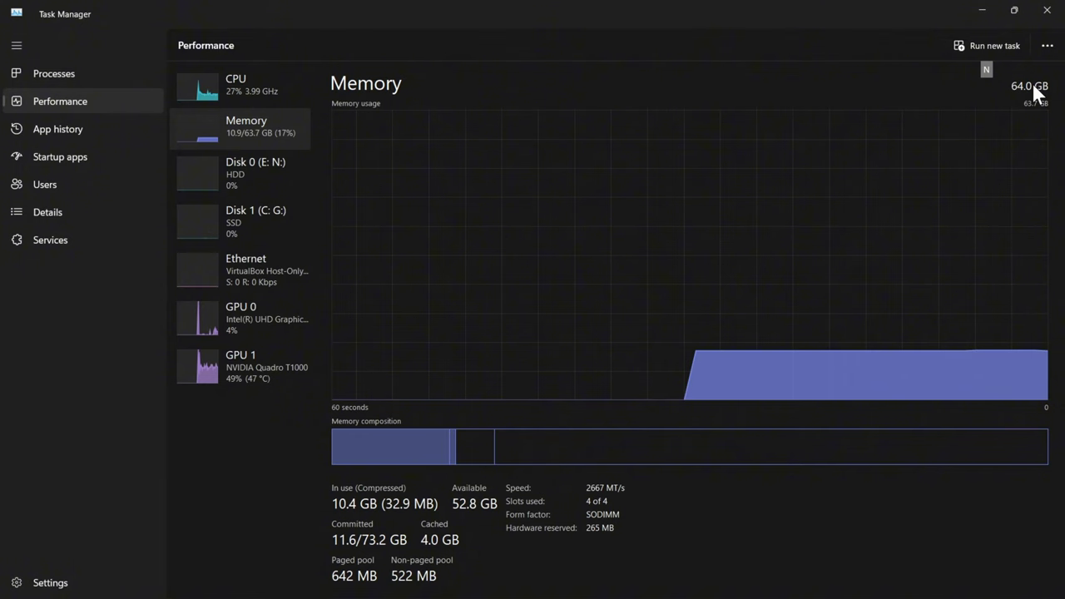
click(203, 179)
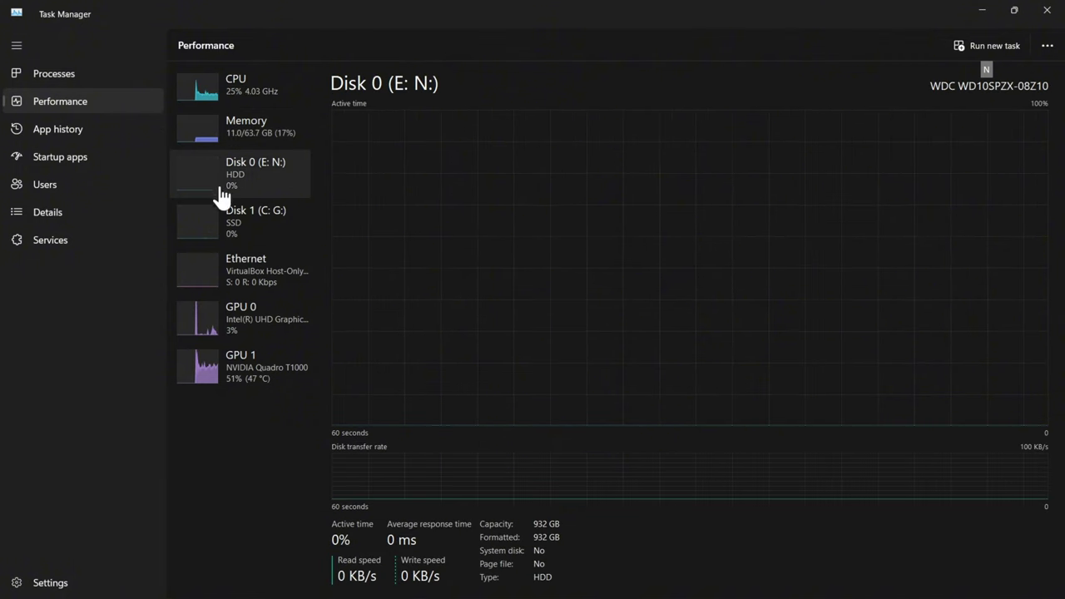
click(228, 219)
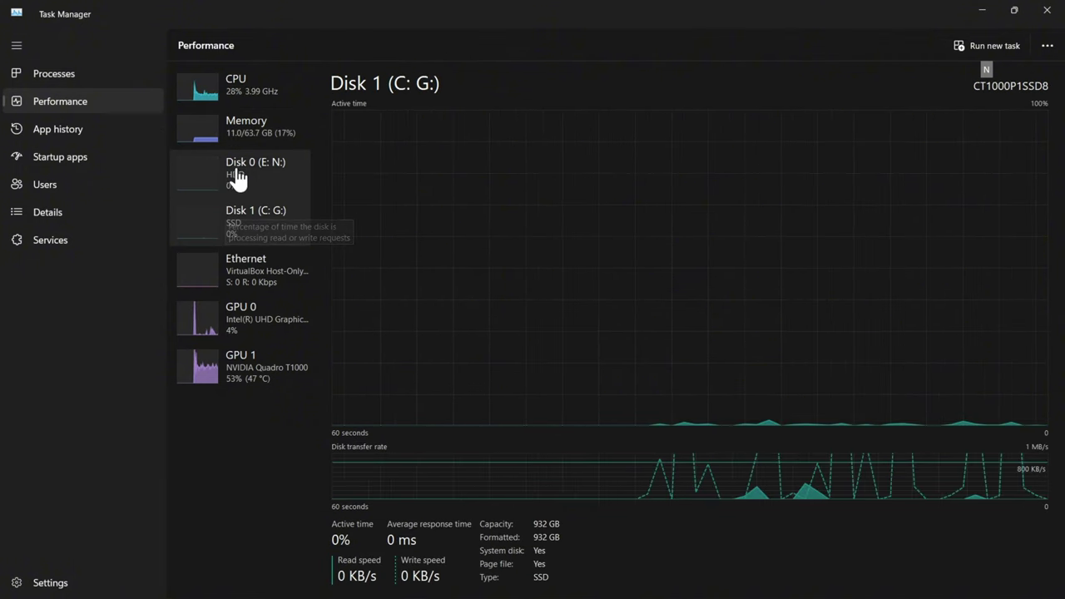
click(237, 179)
click(236, 223)
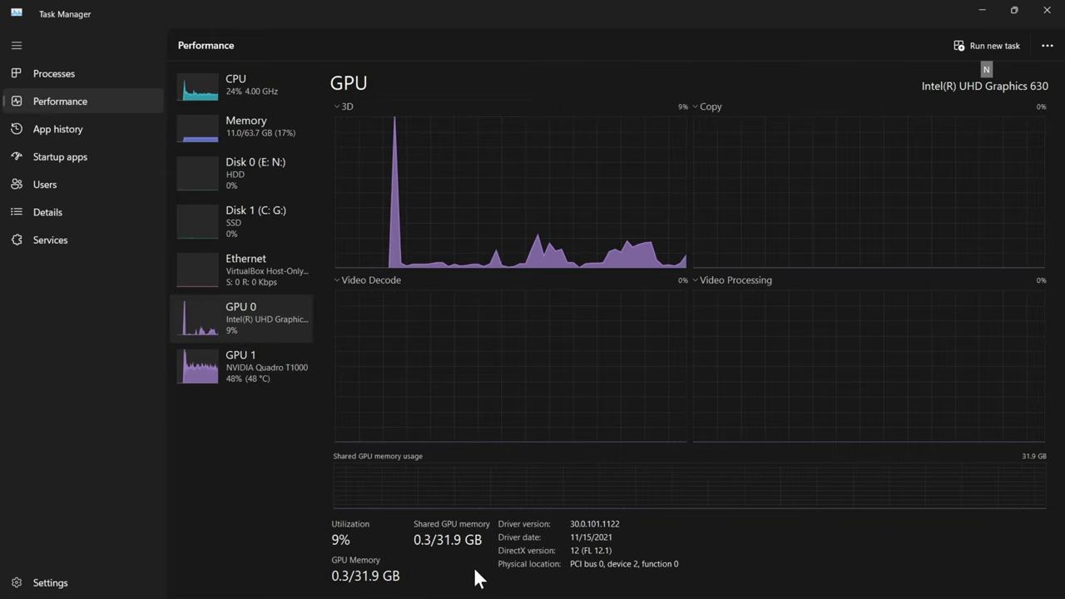
Compare the NVIDIA Quadro T1000 and Intel UHD Graphics 630 GPU graphs, then return to Processes.
click(230, 368)
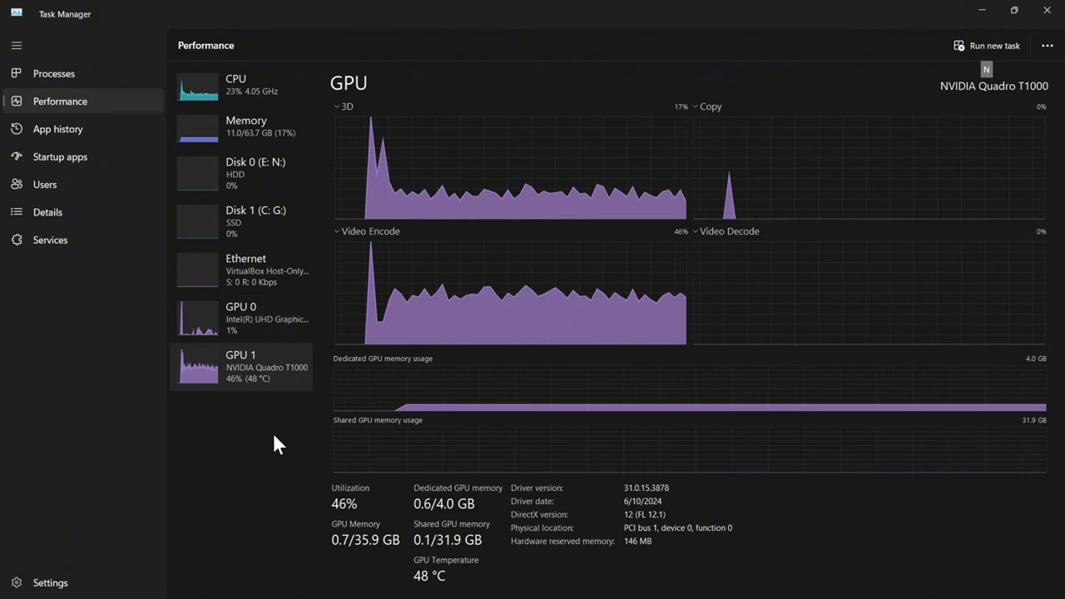
click(231, 324)
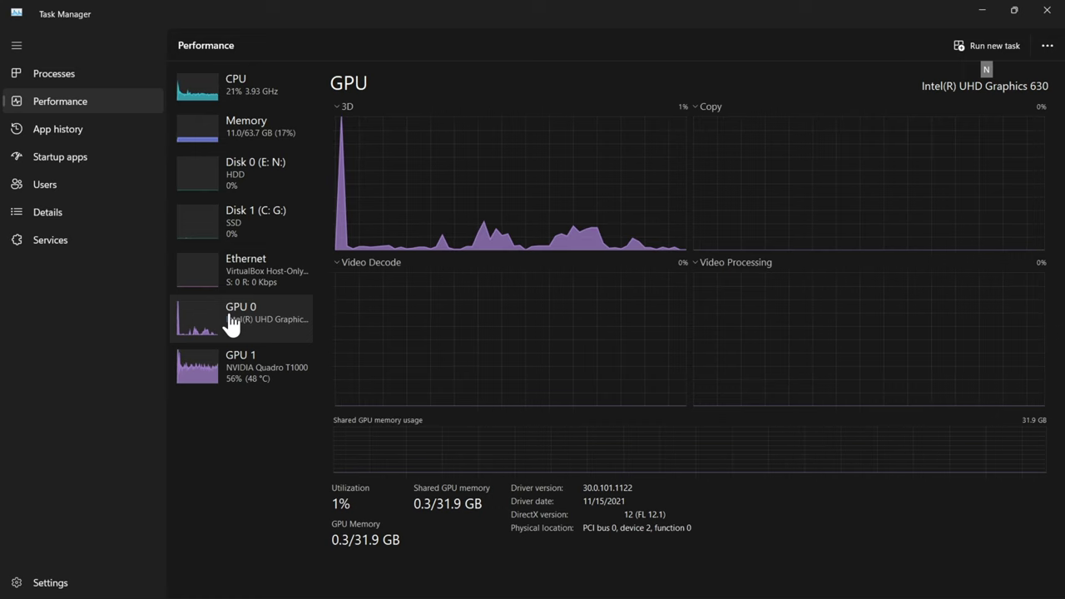
click(222, 361)
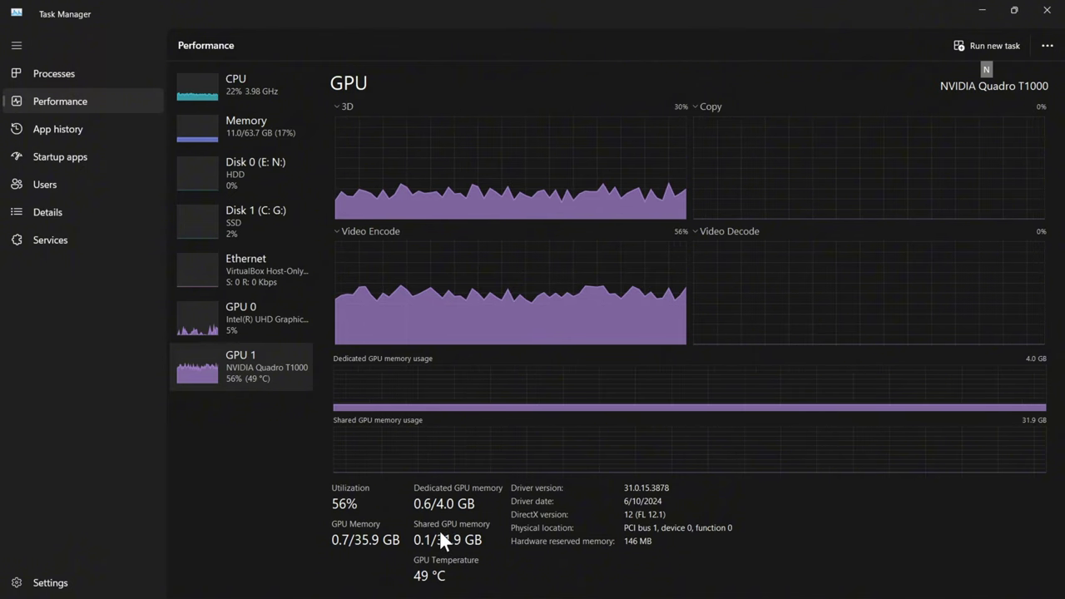
click(54, 73)
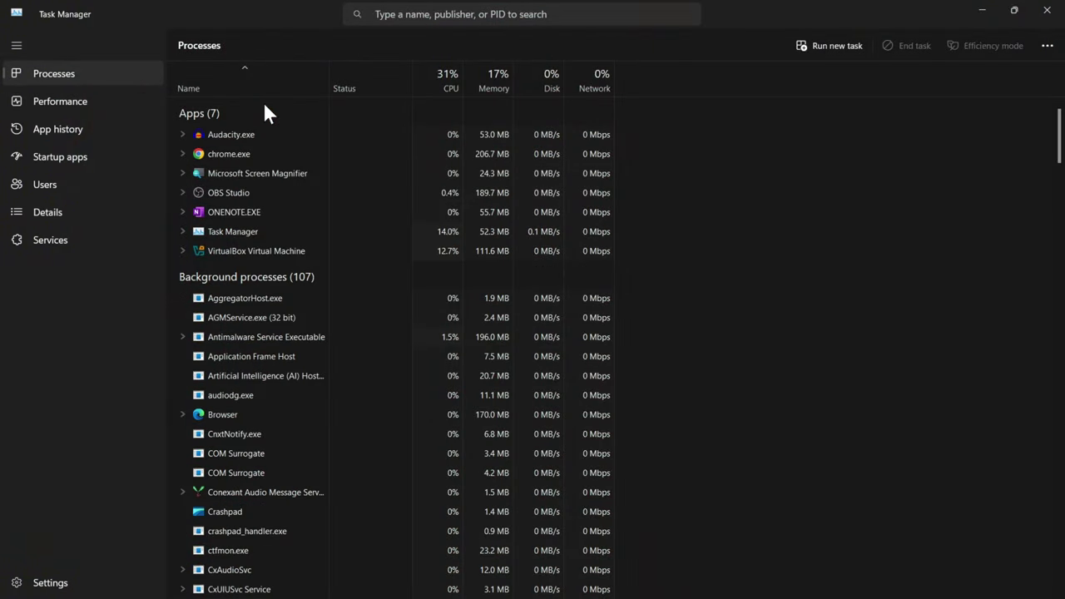
Browse the App history, Startup apps, Users and Details pages, scrolling the Details list.
click(36, 123)
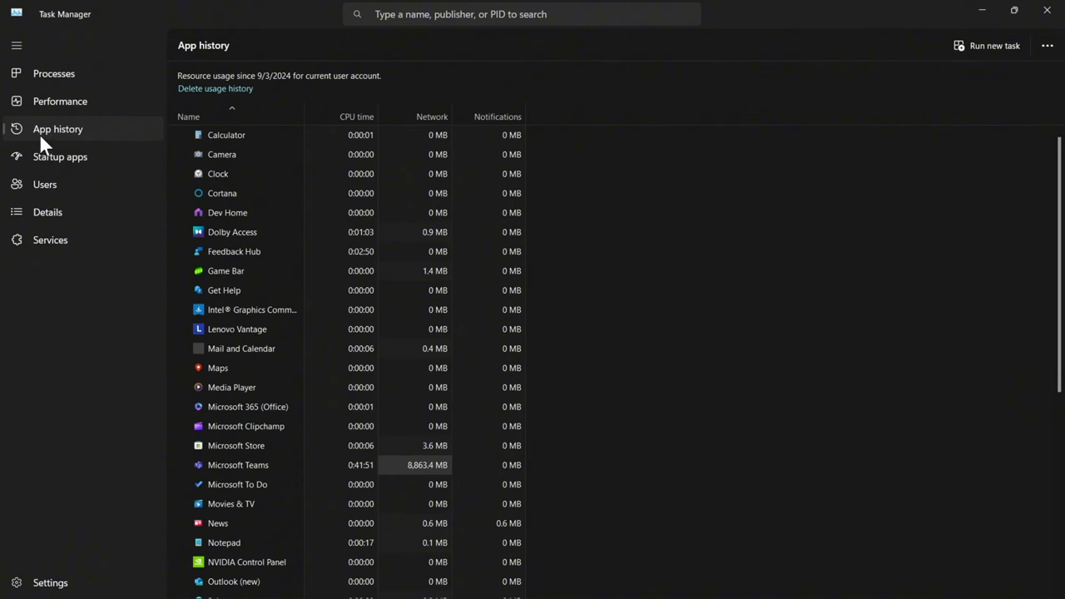
click(44, 166)
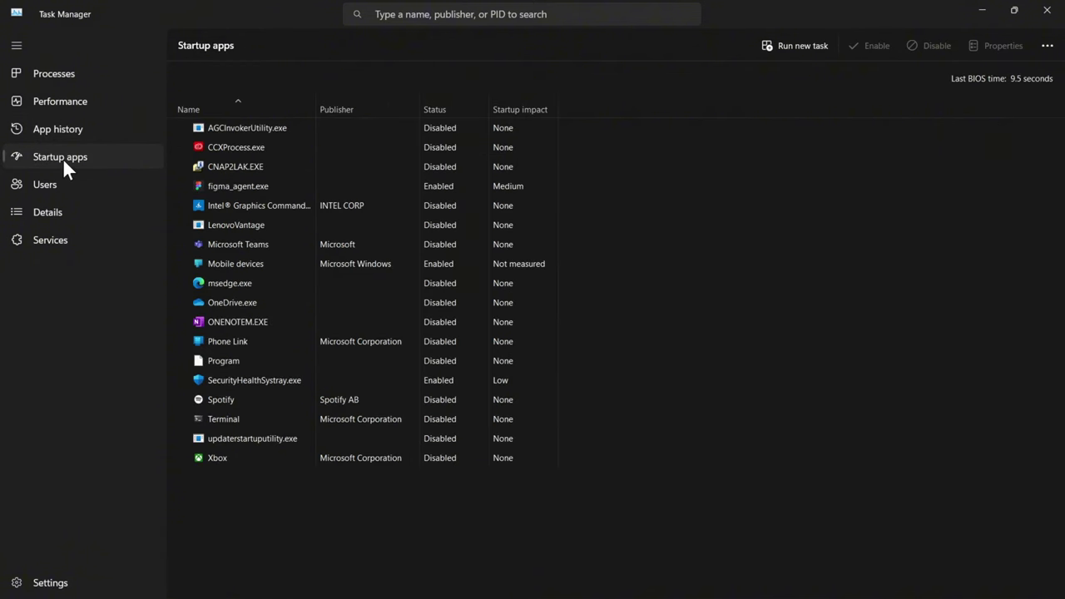
click(30, 185)
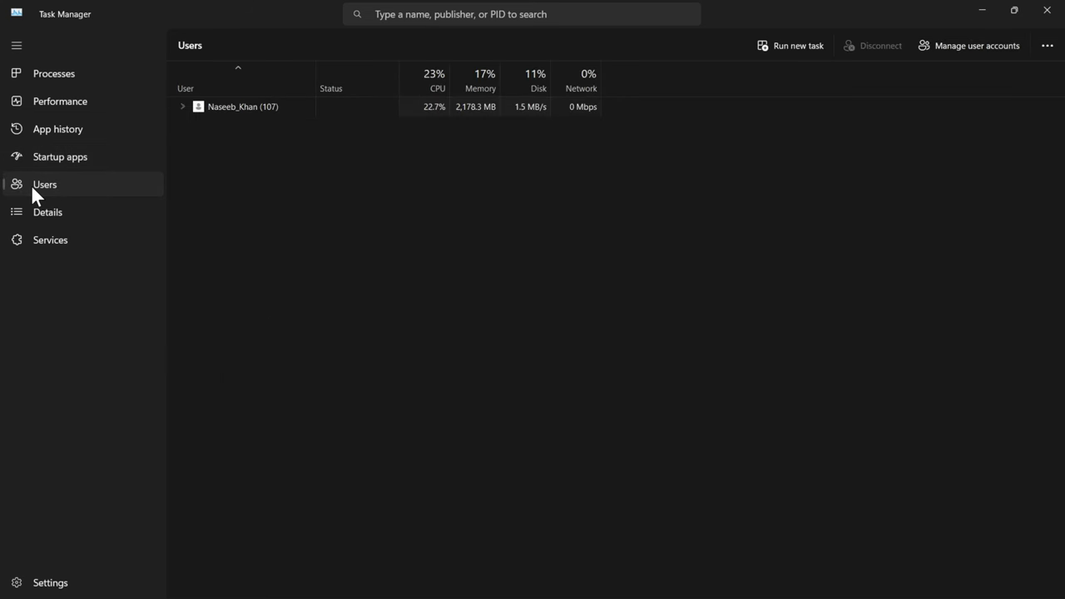
click(41, 212)
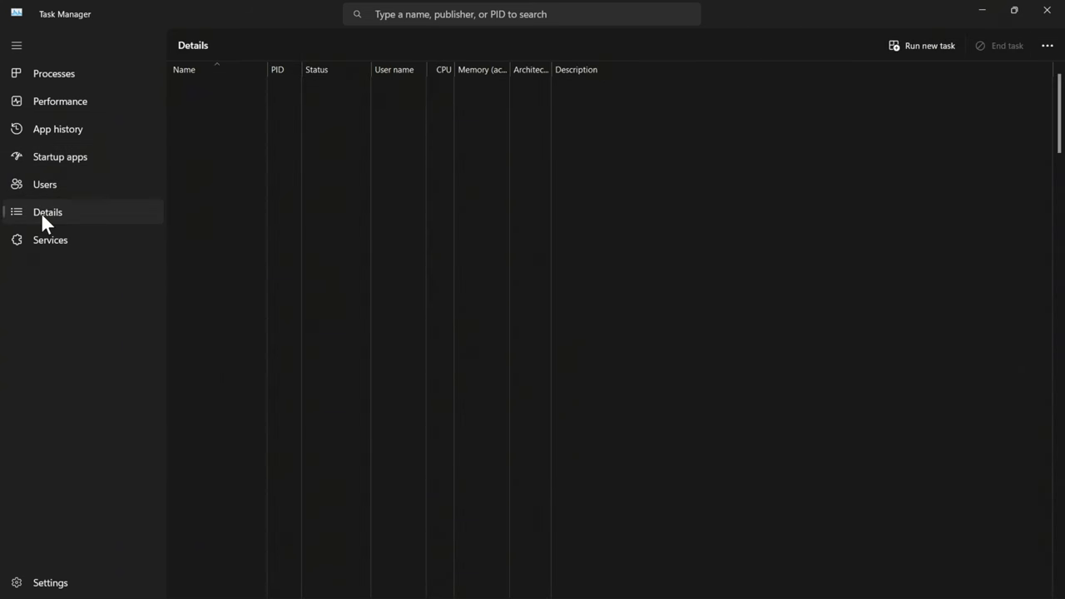
scroll(285, 150, down, 4)
scroll(284, 150, down, 1)
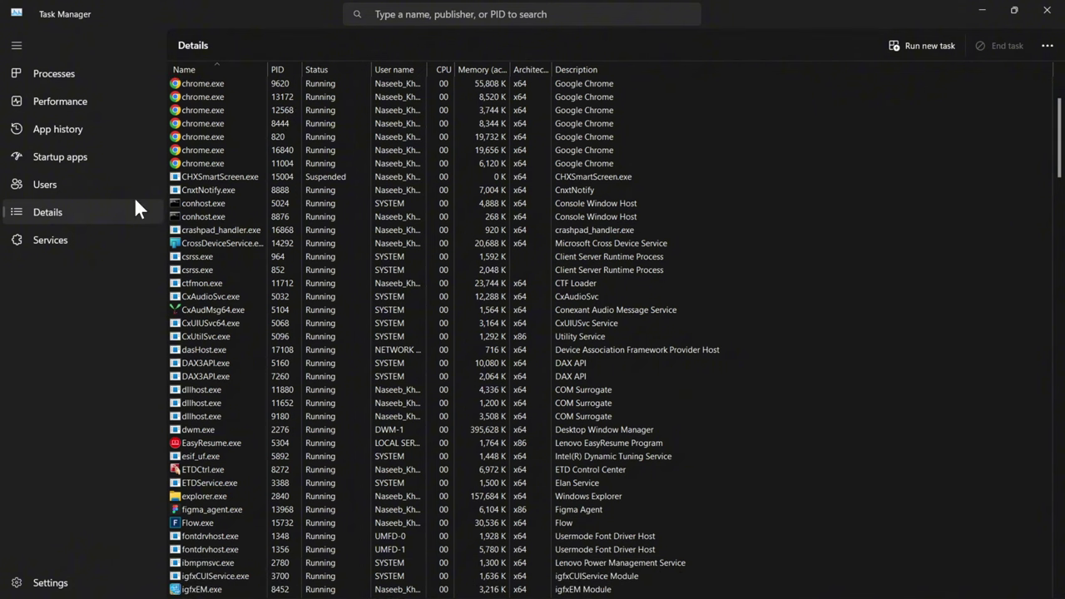
Open the Services page and scroll through the list of Windows services.
click(40, 240)
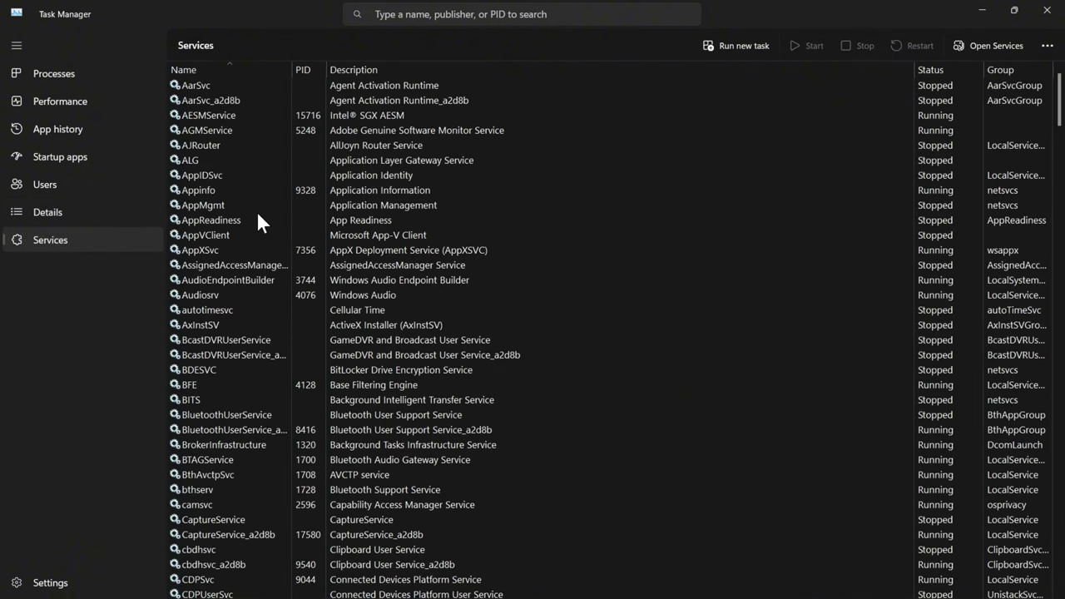
scroll(230, 171, down, 6)
scroll(231, 171, up, 6)
scroll(230, 171, down, 13)
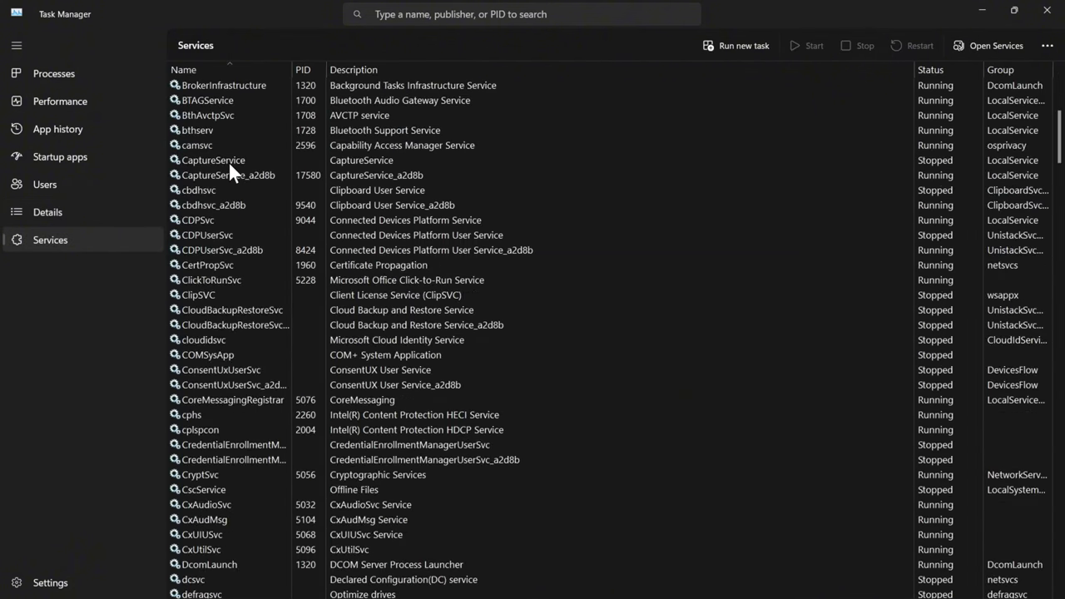
scroll(230, 171, up, 13)
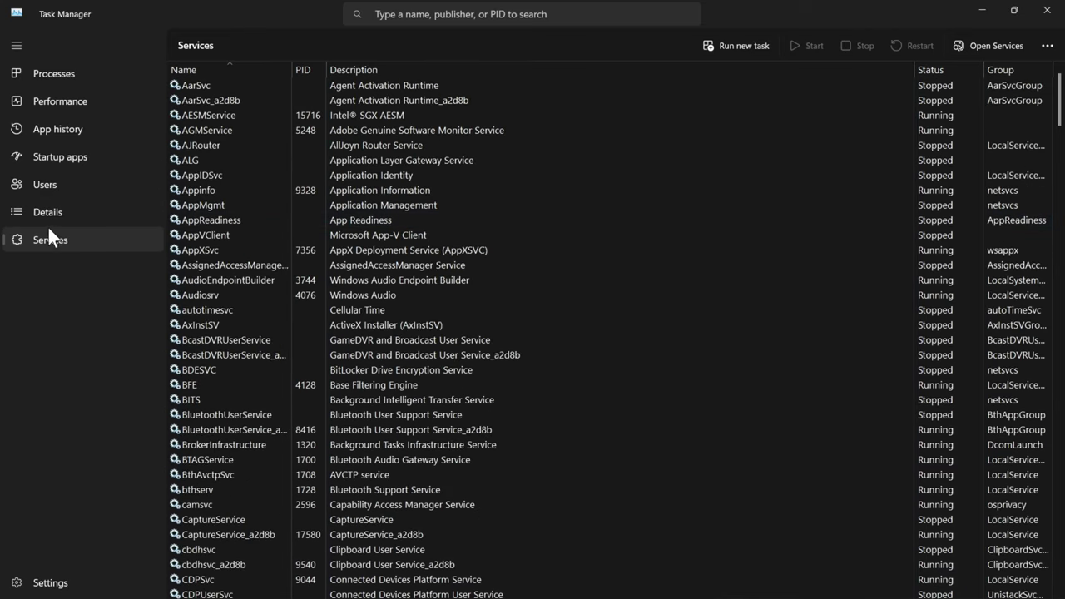
Return to Processes and restore Task Manager from full-screen to a smaller window.
click(39, 73)
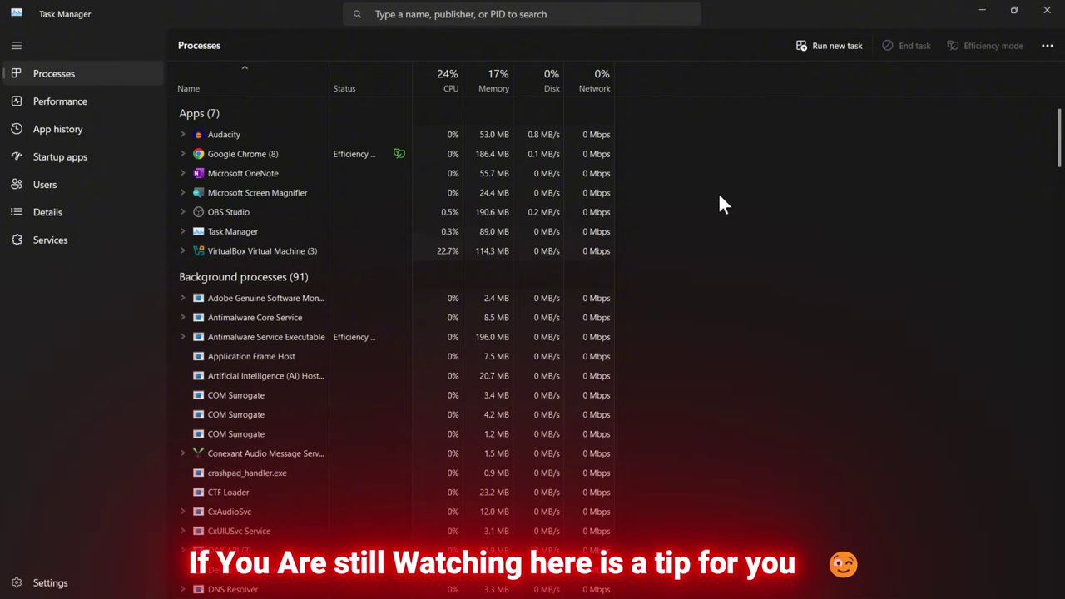
drag(1060, 137, 1047, 580)
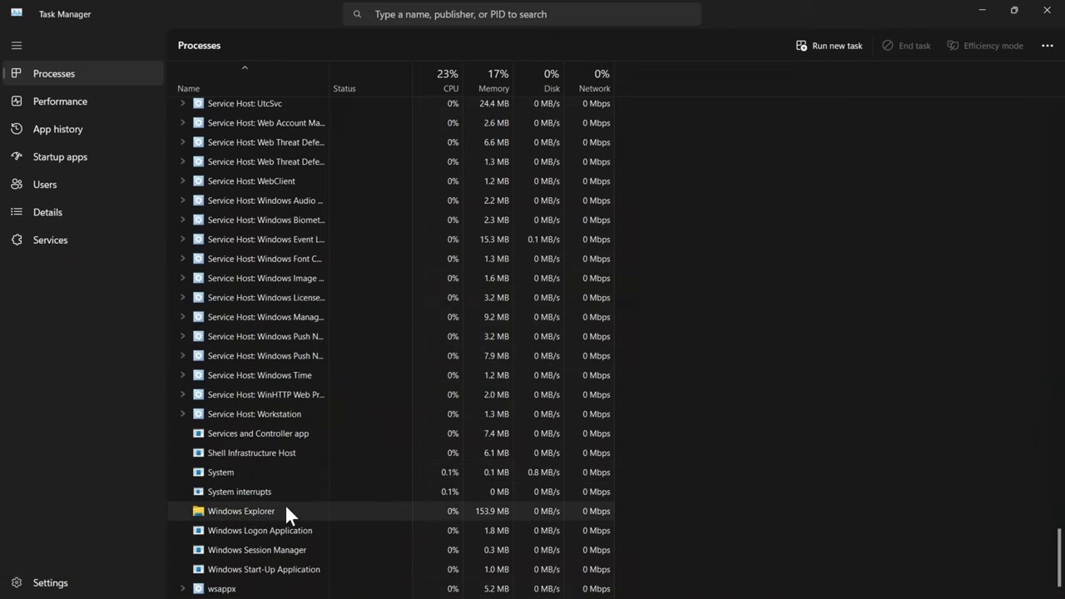
click(982, 10)
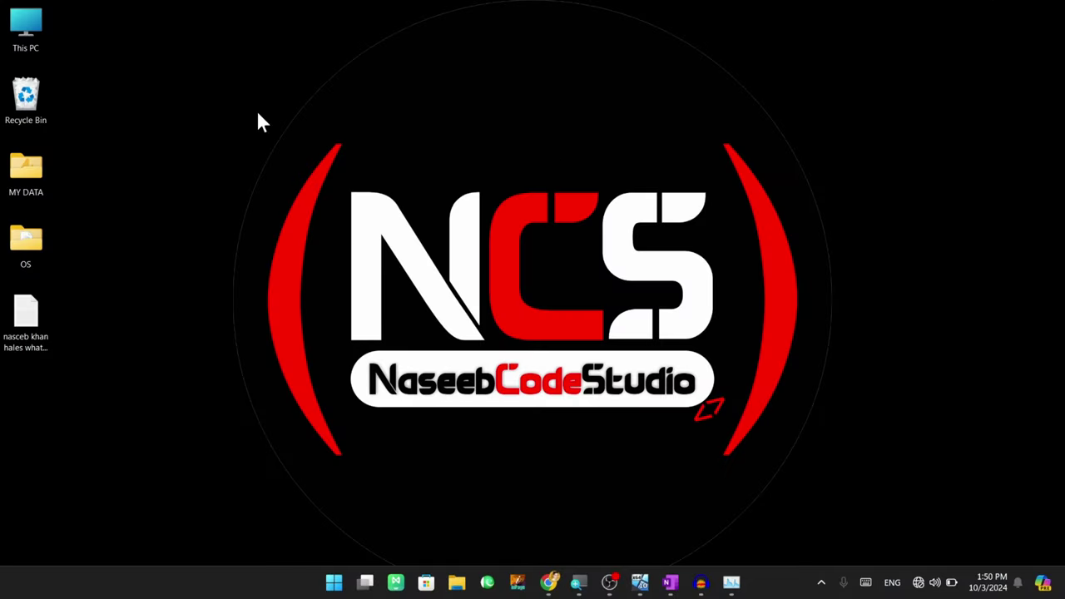
drag(141, 8, 560, 360)
click(731, 583)
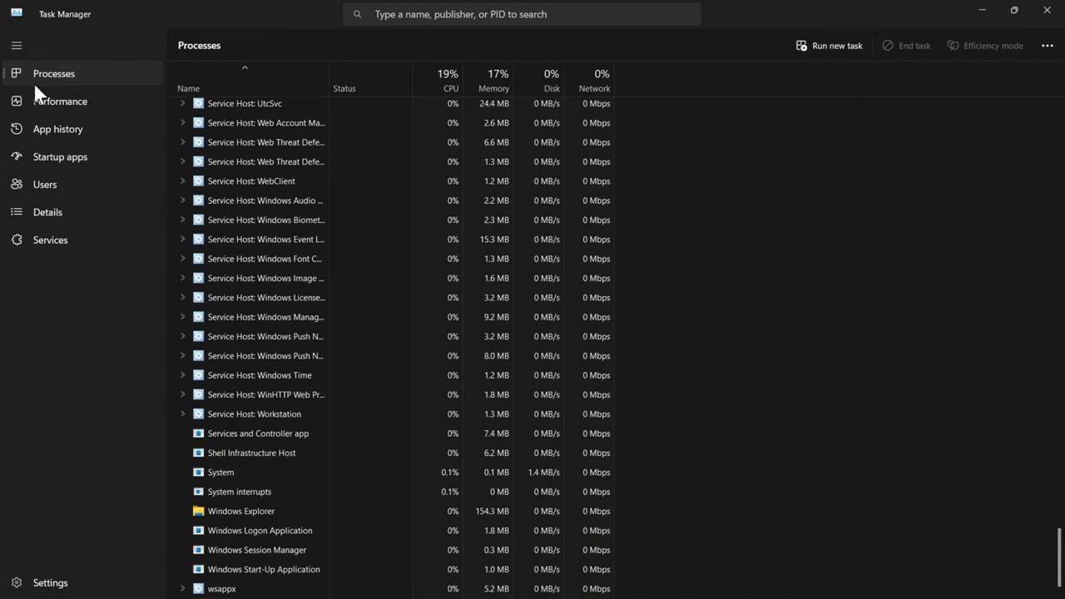
double_click(725, 15)
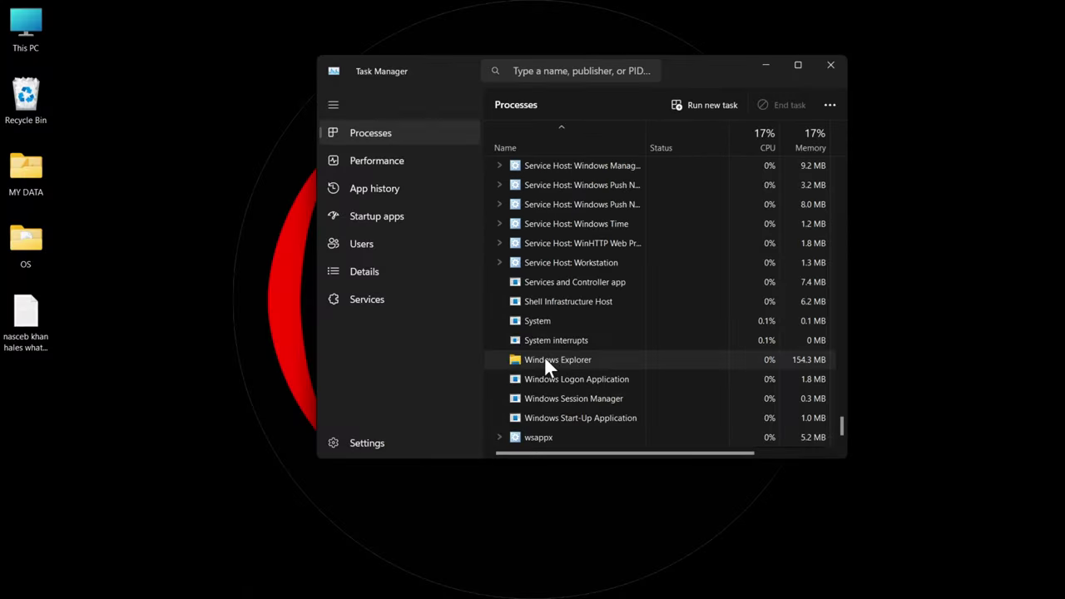
End the Windows Explorer process from its right-click menu.
right_click(544, 356)
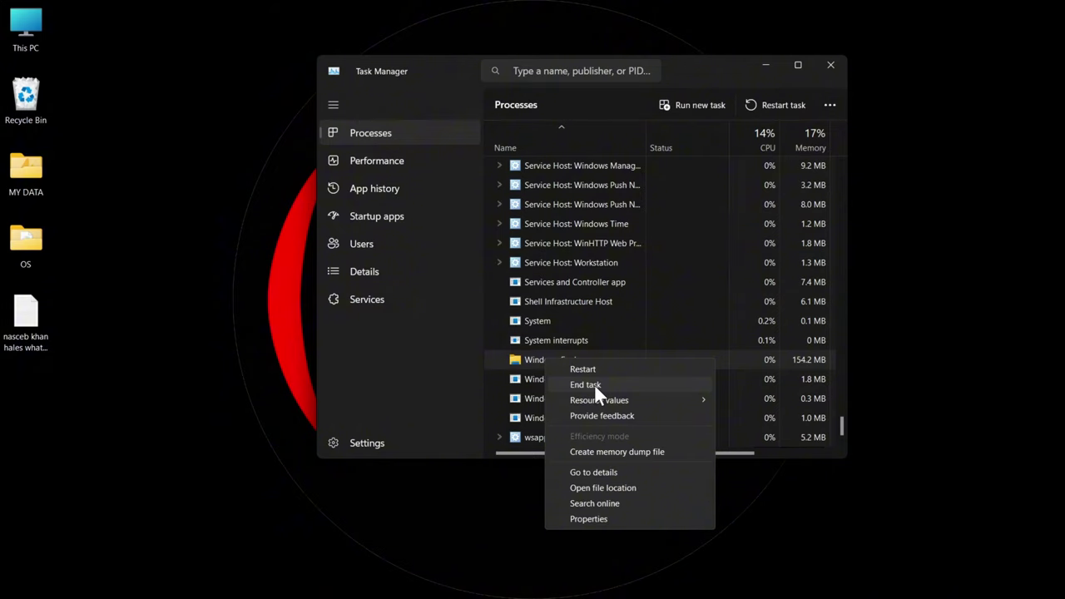
click(441, 366)
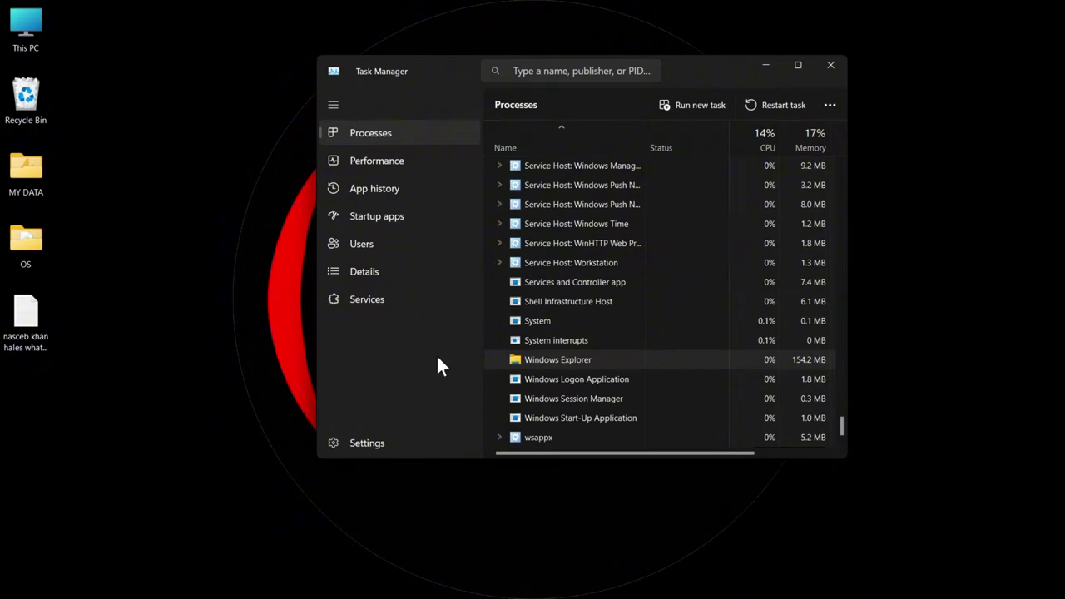
right_click(545, 363)
click(584, 389)
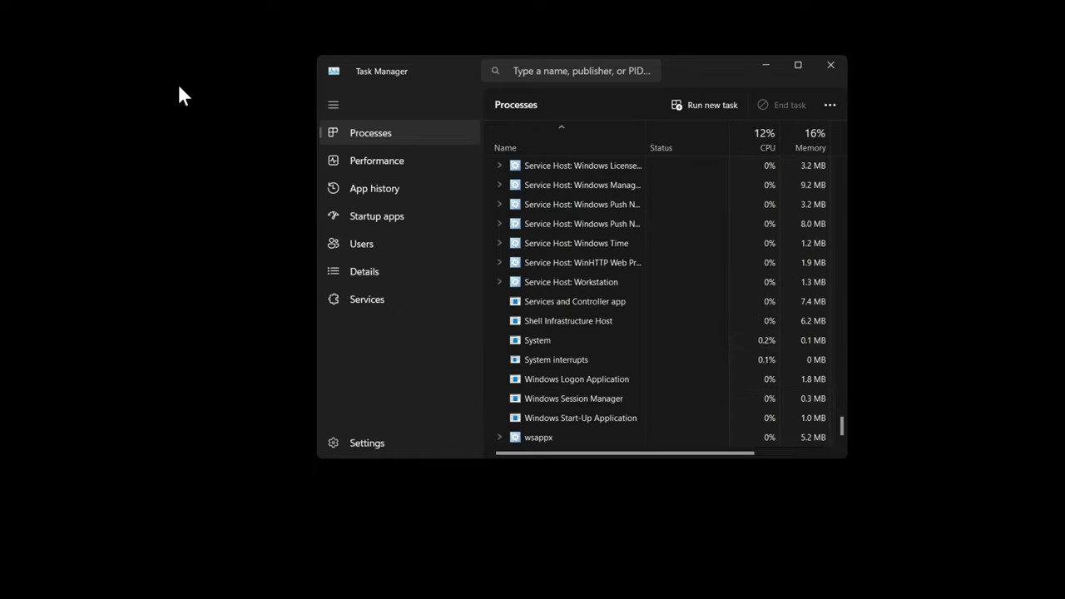
click(833, 65)
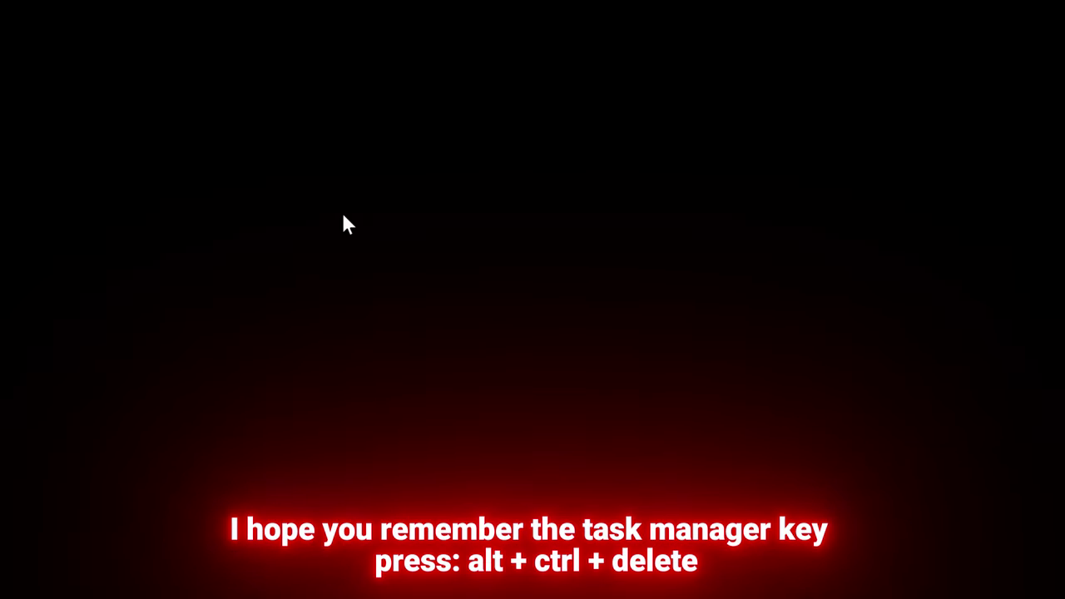
key(ctrl+alt+Delete)
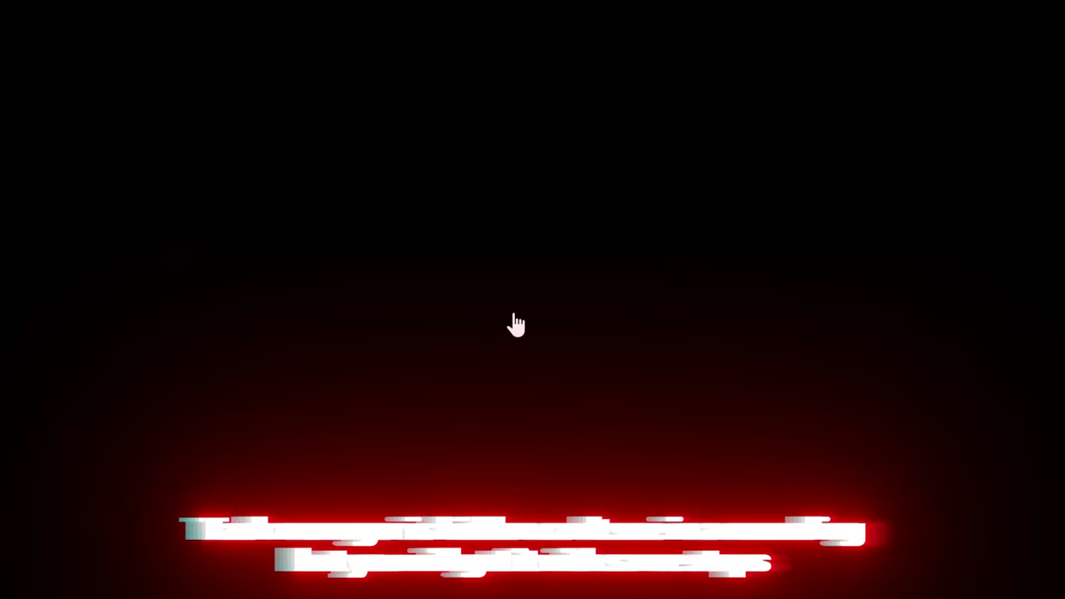
click(513, 323)
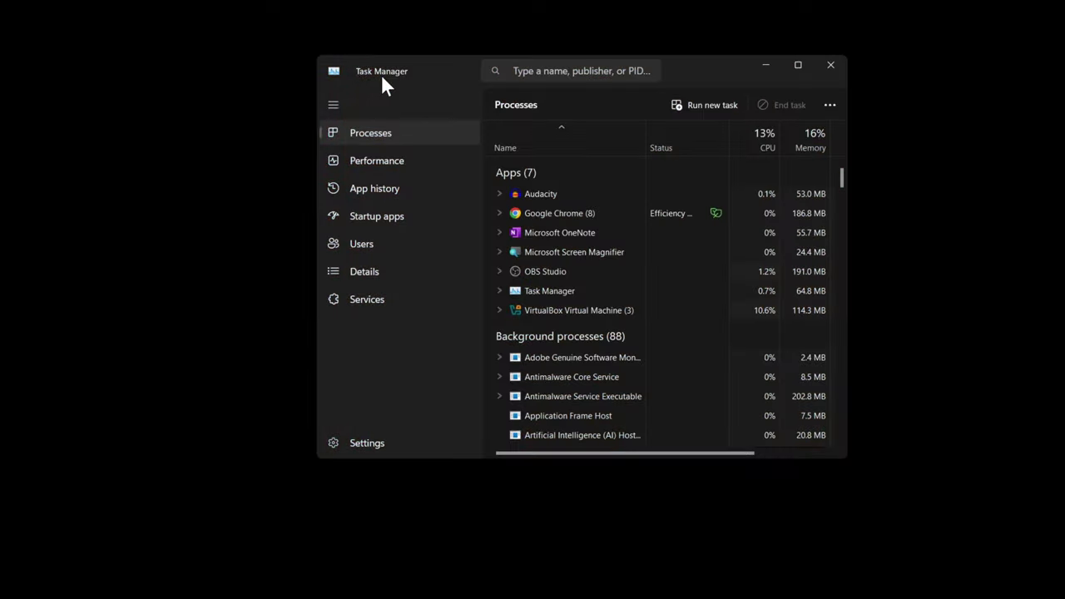
click(691, 106)
drag(417, 134, 359, 136)
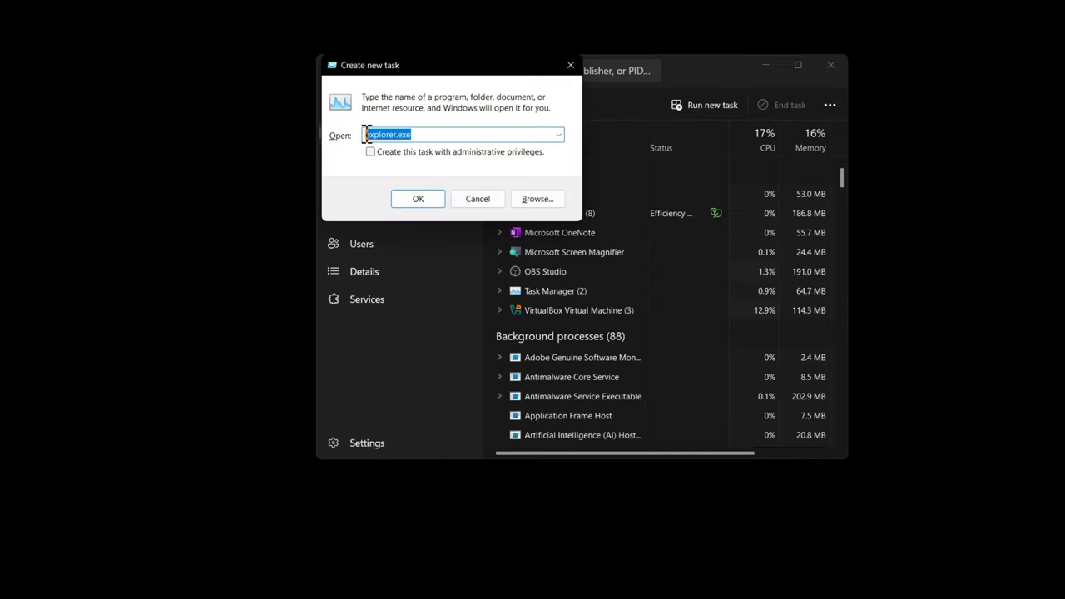
click(424, 196)
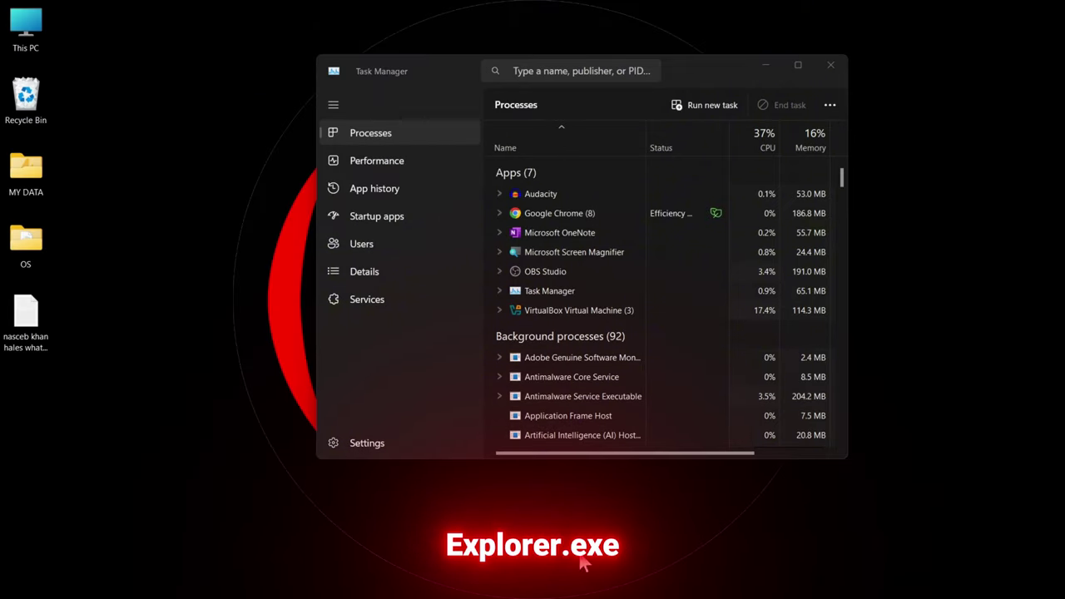
key(super)
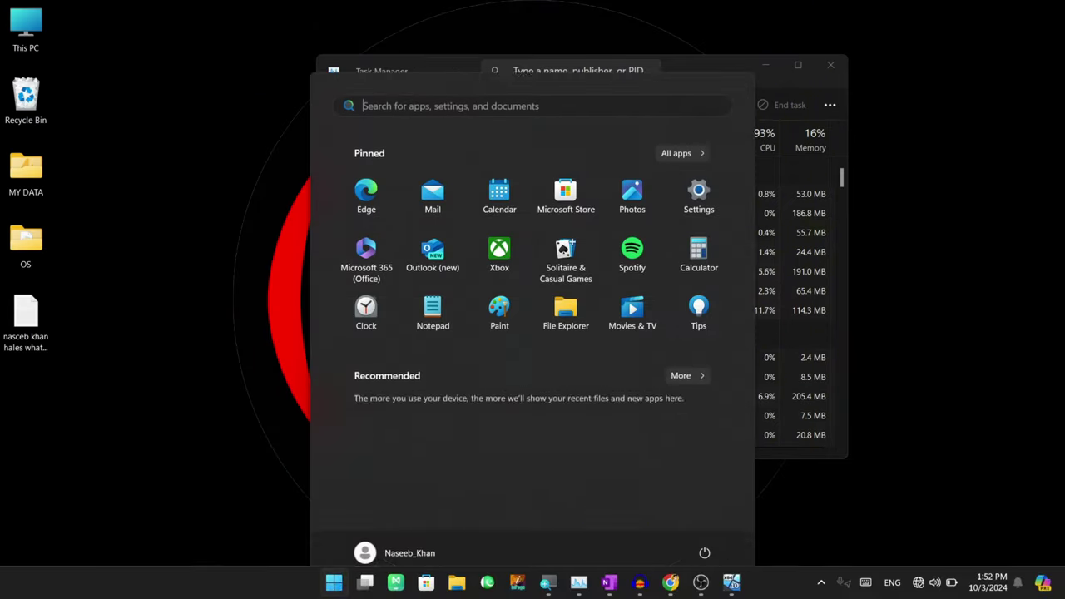
click(923, 442)
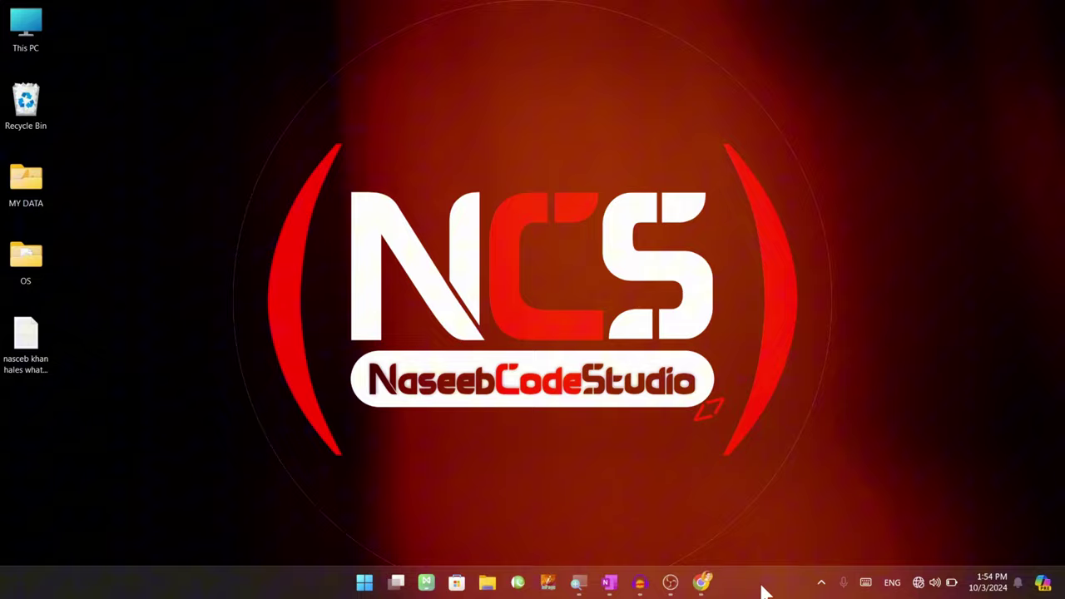
Open Taskbar settings from the taskbar menu and try the icon-and-label search style.
right_click(764, 591)
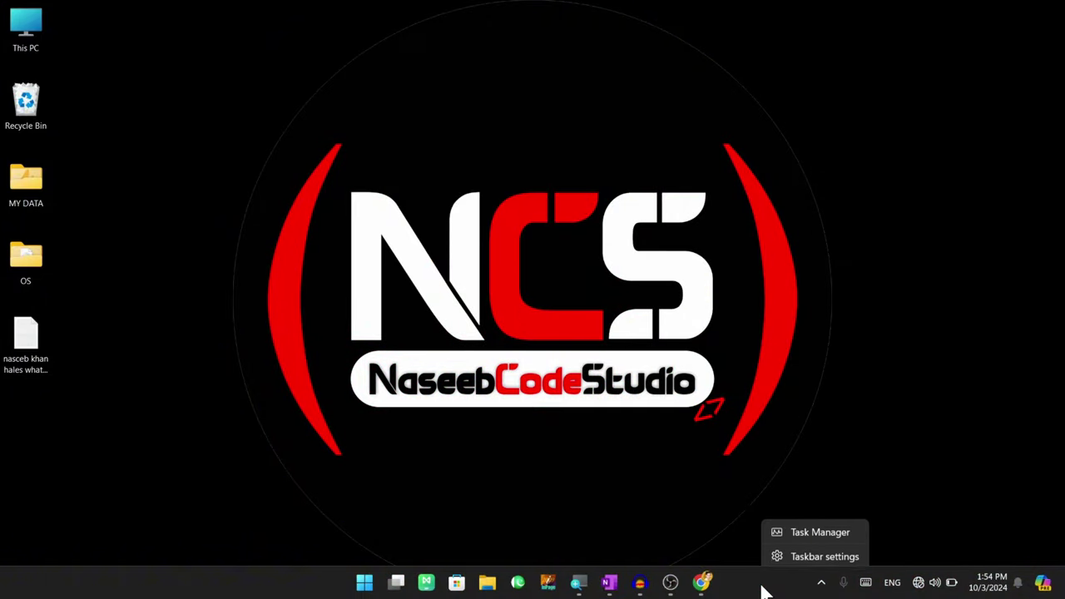
click(805, 554)
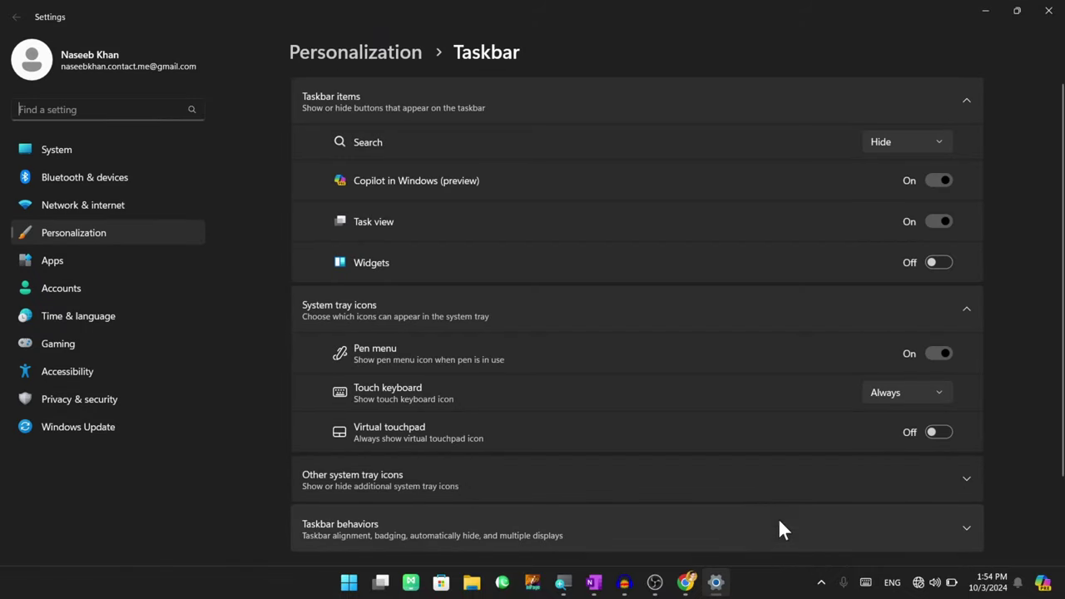
scroll(708, 430, down, 2)
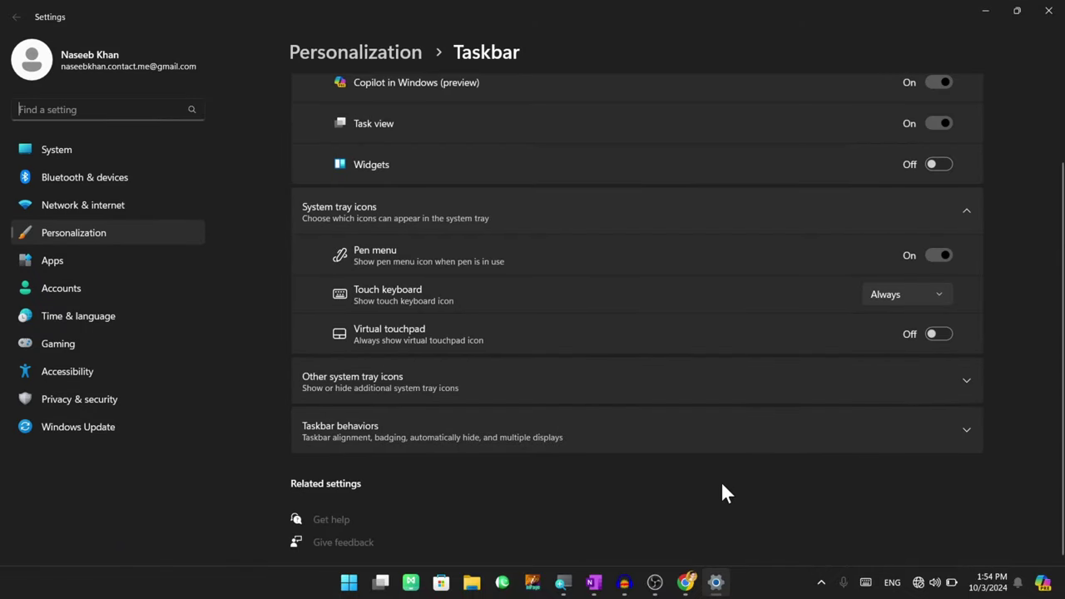
scroll(721, 491, up, 2)
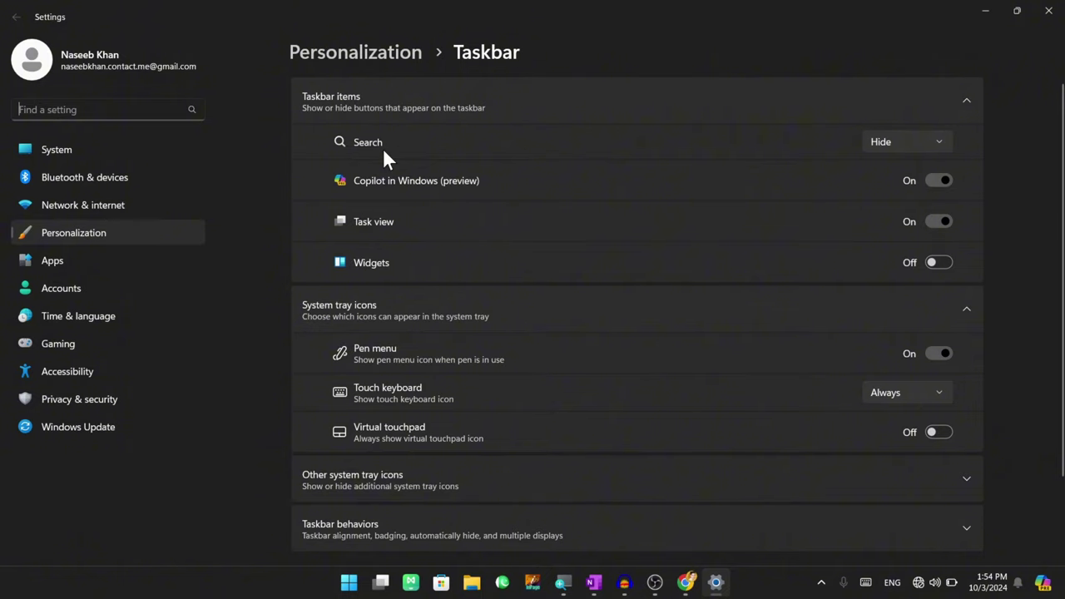
click(890, 144)
click(894, 166)
click(900, 140)
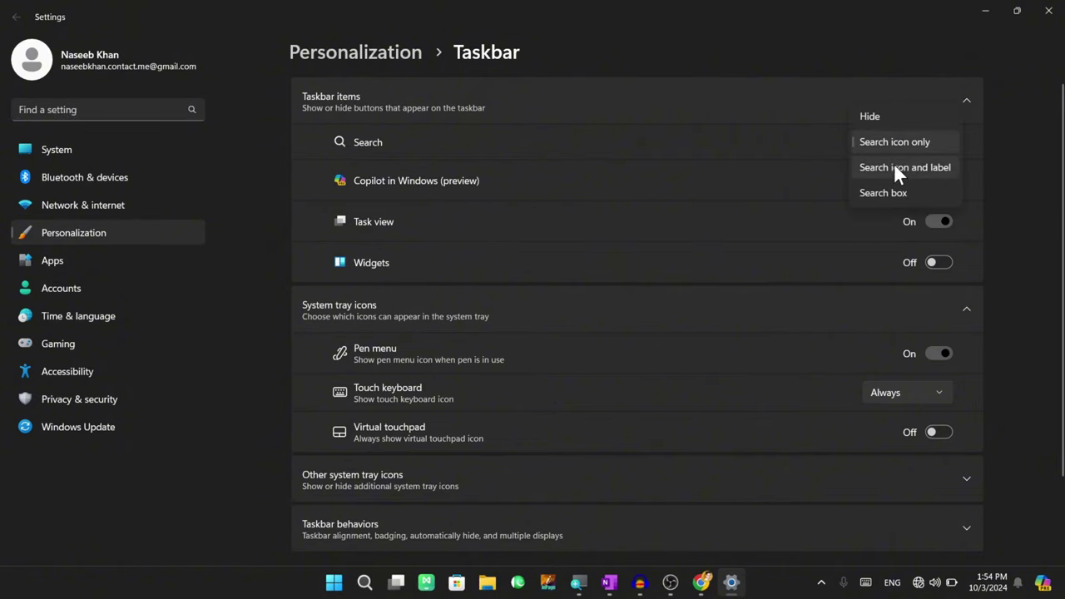
click(894, 167)
Try the search box and search-icon-only styles, set Search to Hide, then launch Copilot.
click(891, 141)
click(878, 170)
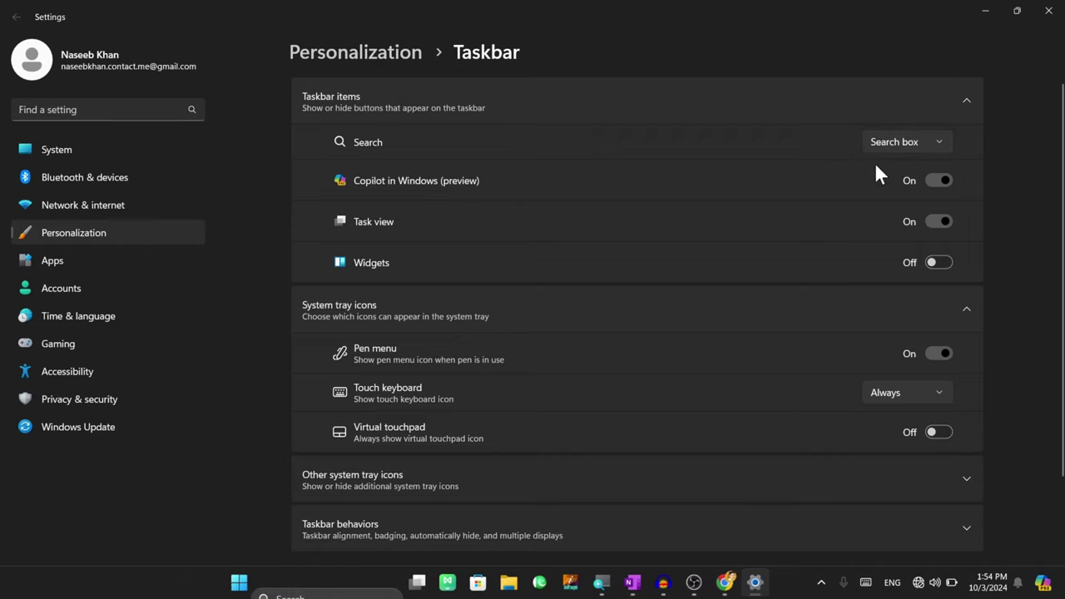
click(895, 144)
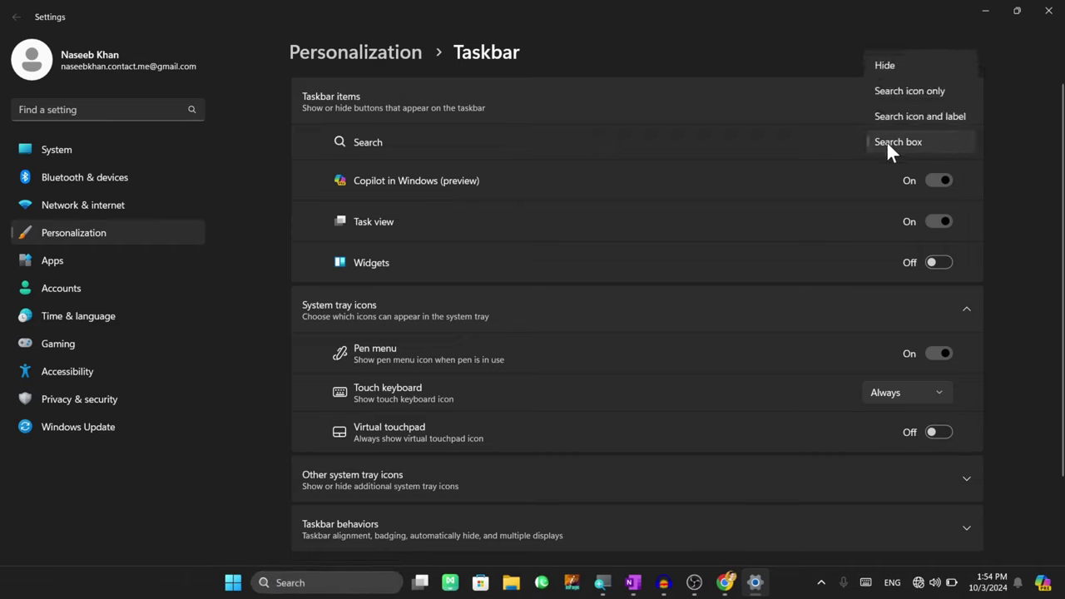
click(889, 90)
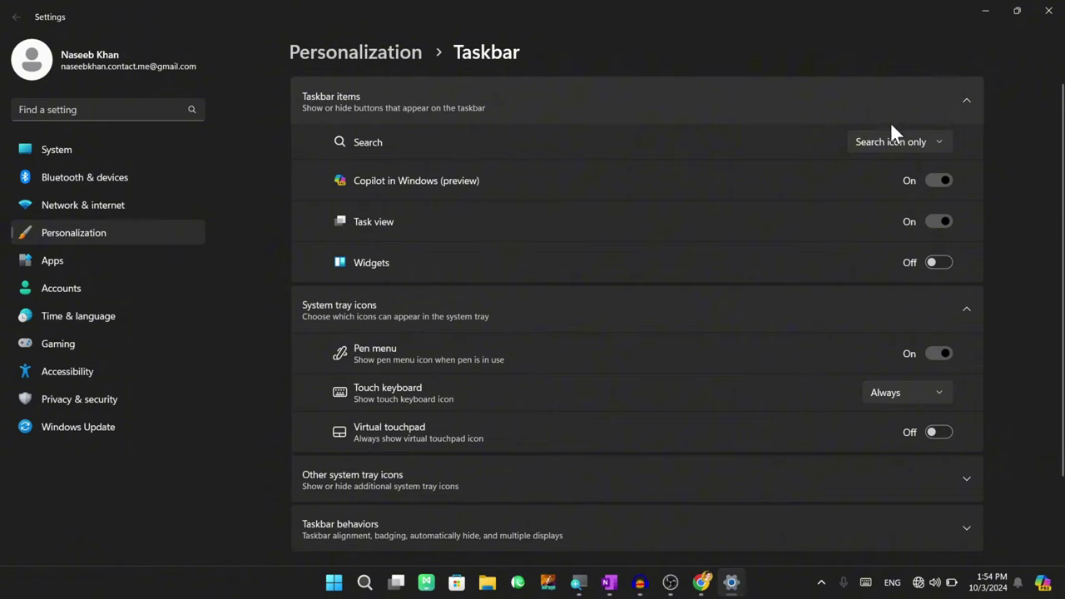
click(886, 144)
click(882, 117)
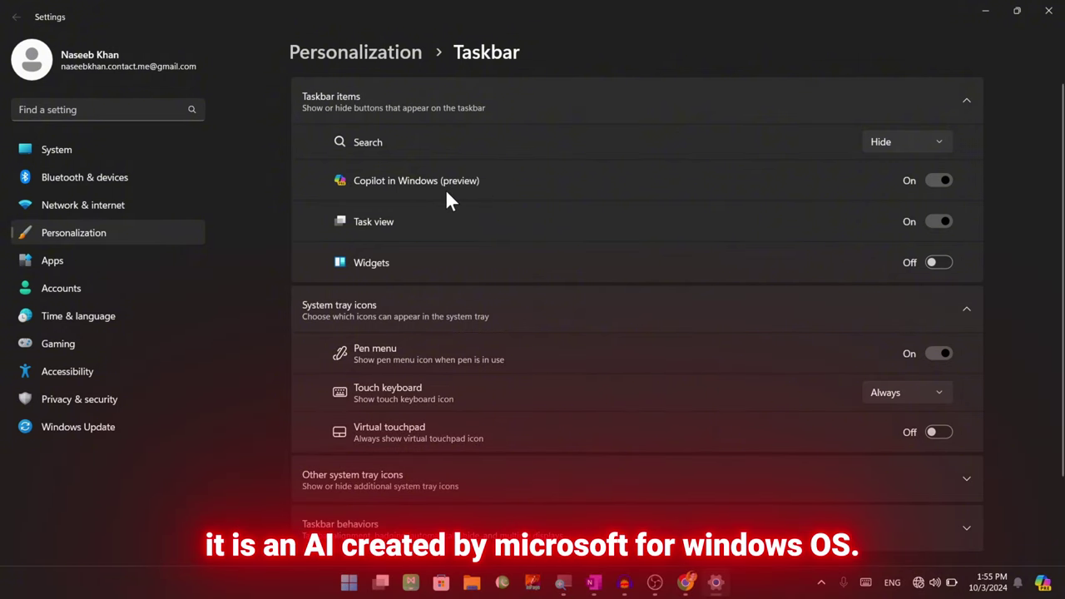
click(1043, 582)
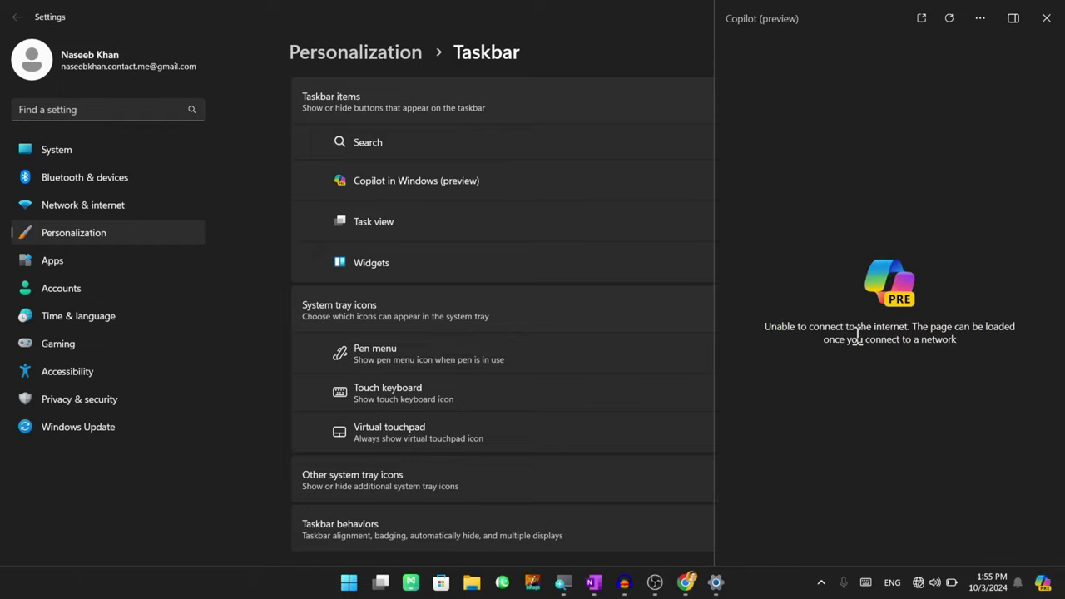
Close the Copilot pane with Win+C and toggle Copilot off and back on.
drag(873, 327, 908, 327)
click(904, 327)
key(super+c)
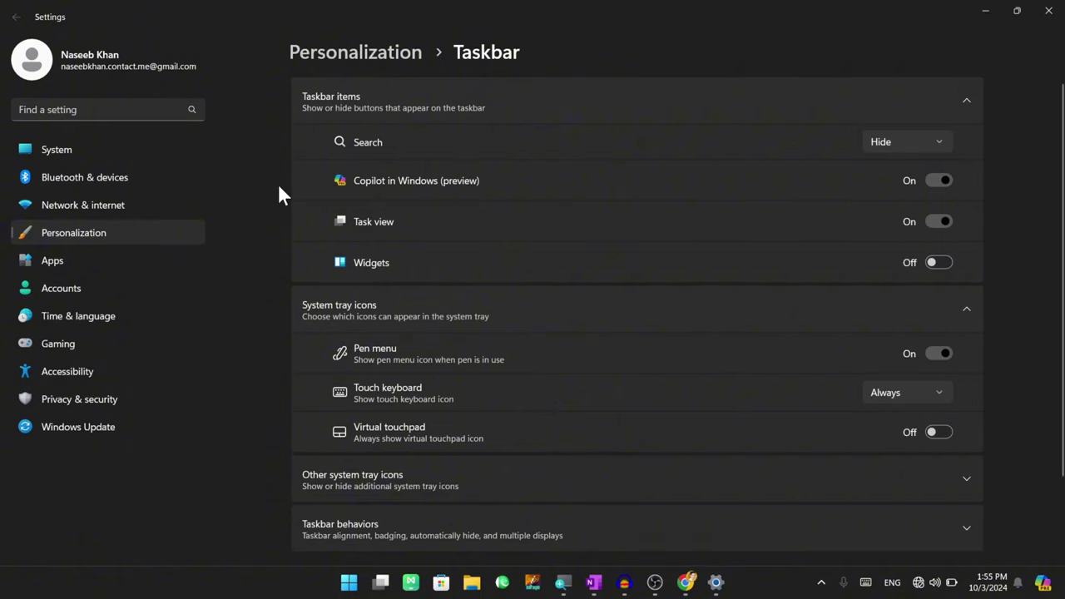
click(947, 178)
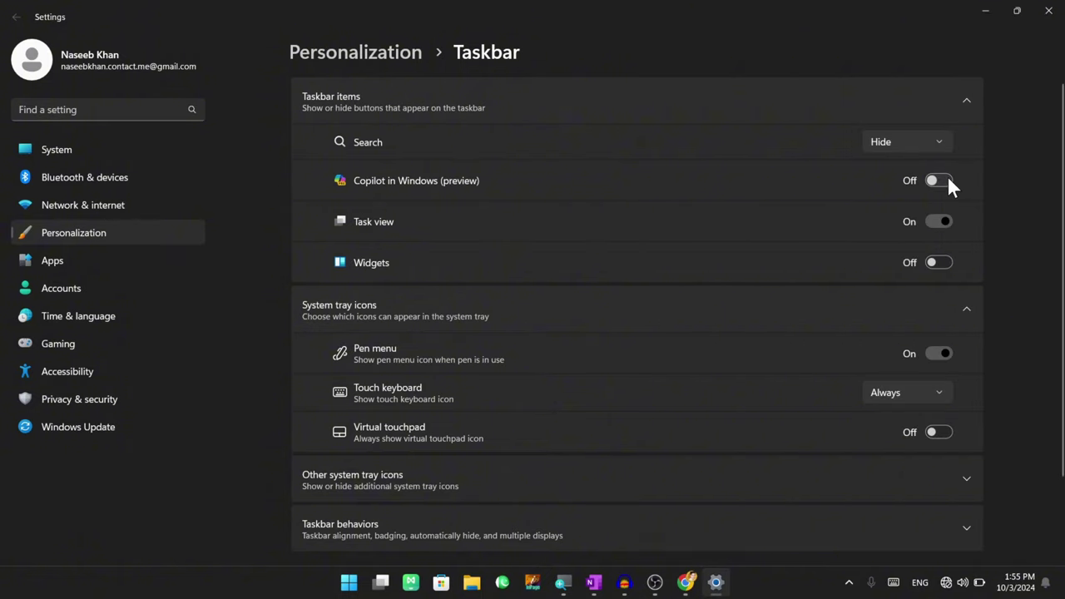
click(948, 178)
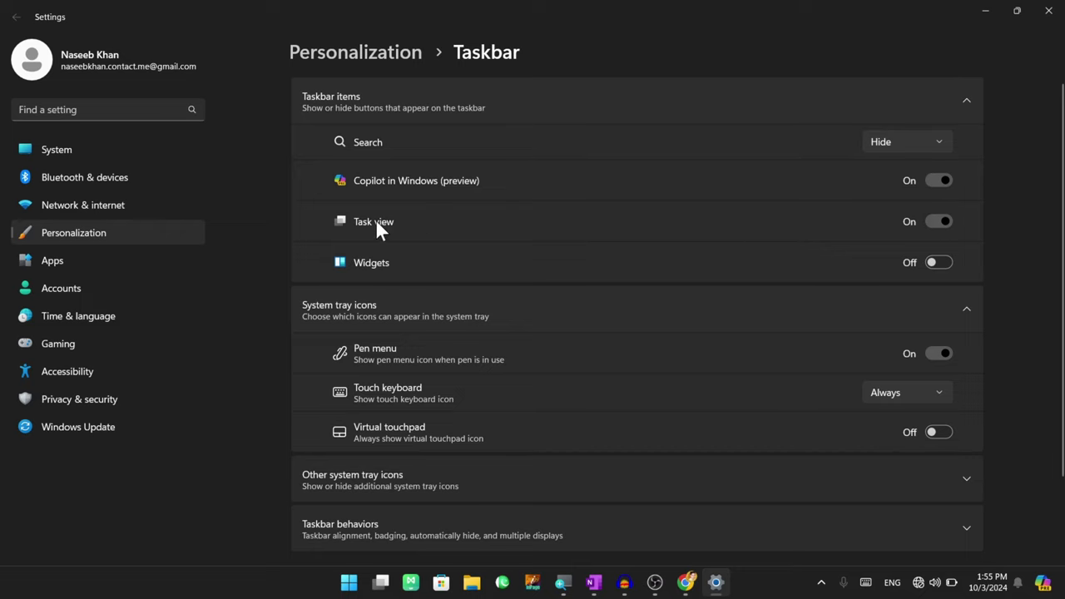
Compare Task View with Alt+Tab, leave the Task view button on, and turn Widgets on.
click(380, 582)
click(940, 221)
click(940, 221)
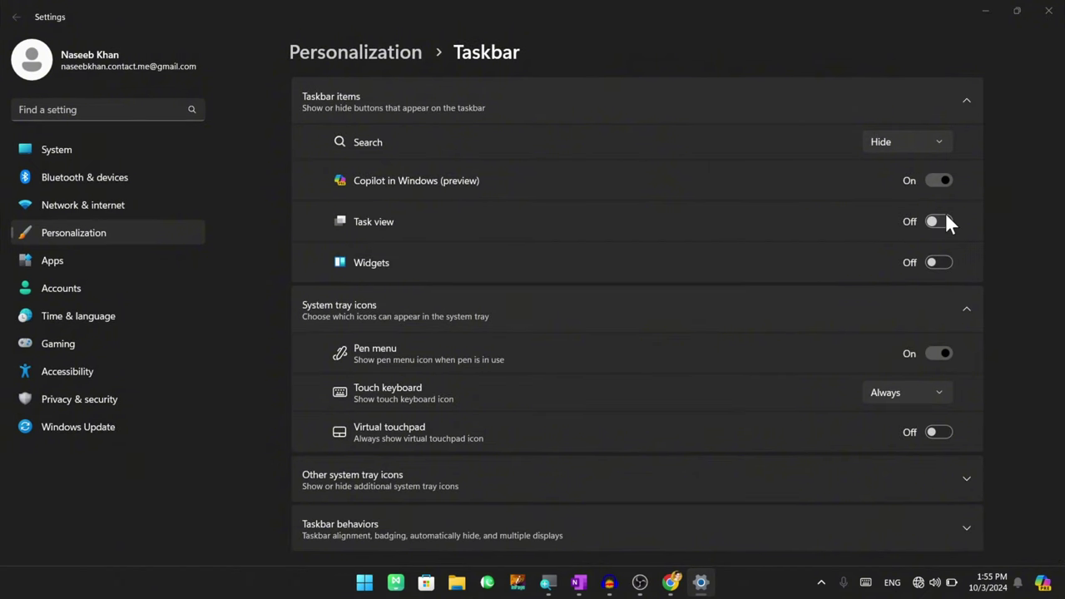
key(alt+Tab)
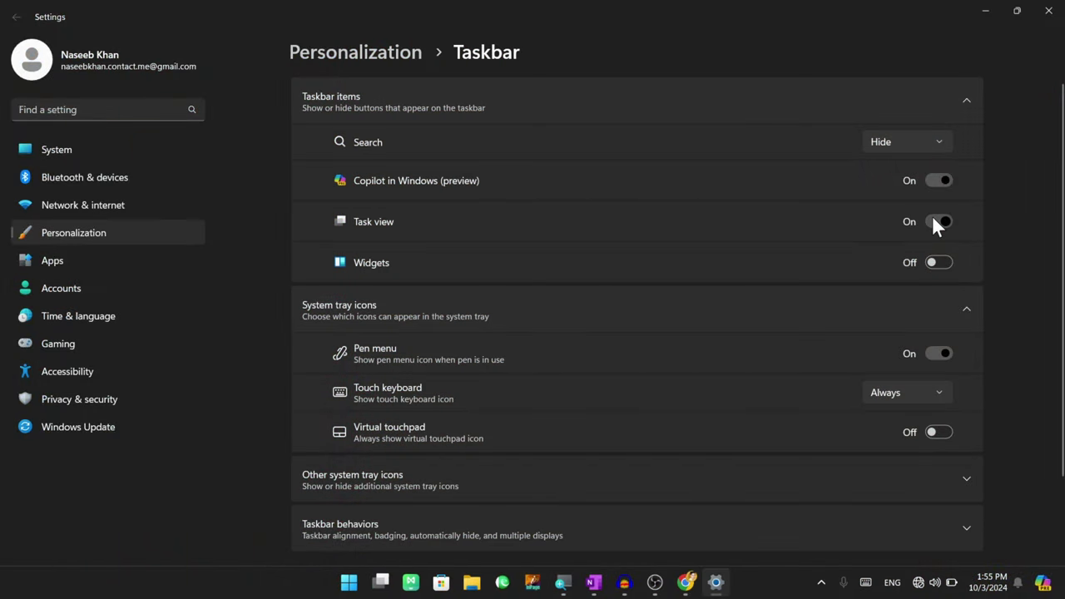
click(936, 222)
click(936, 221)
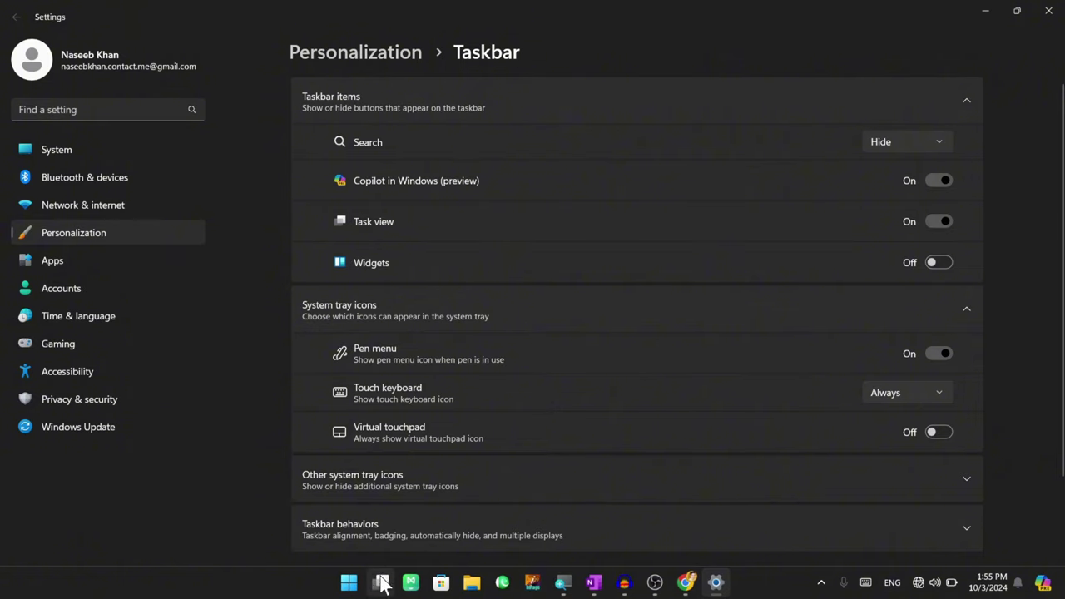
click(930, 221)
click(930, 221)
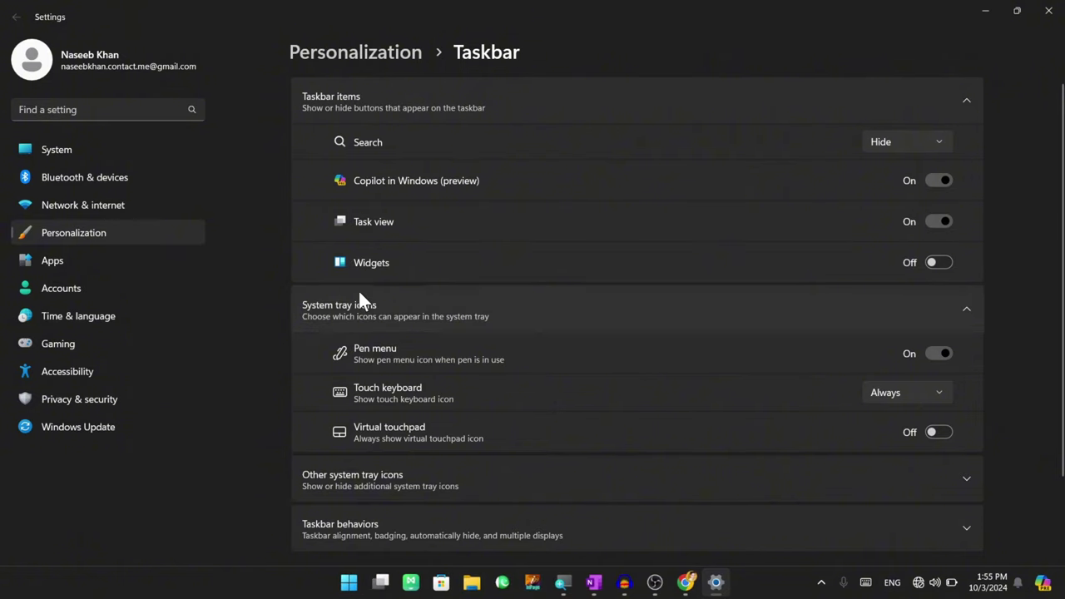
click(933, 262)
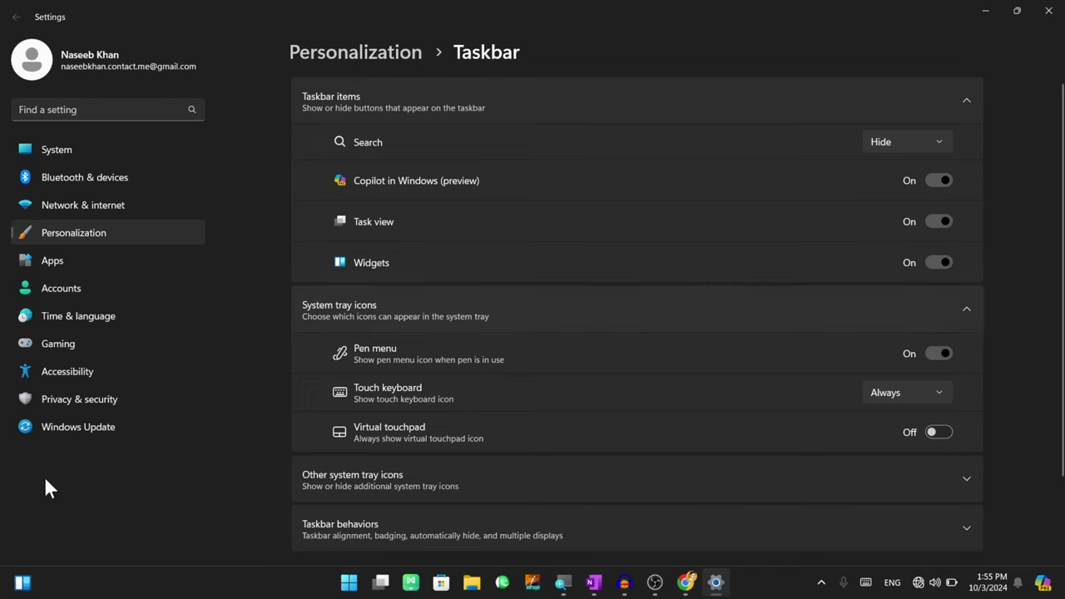
click(22, 584)
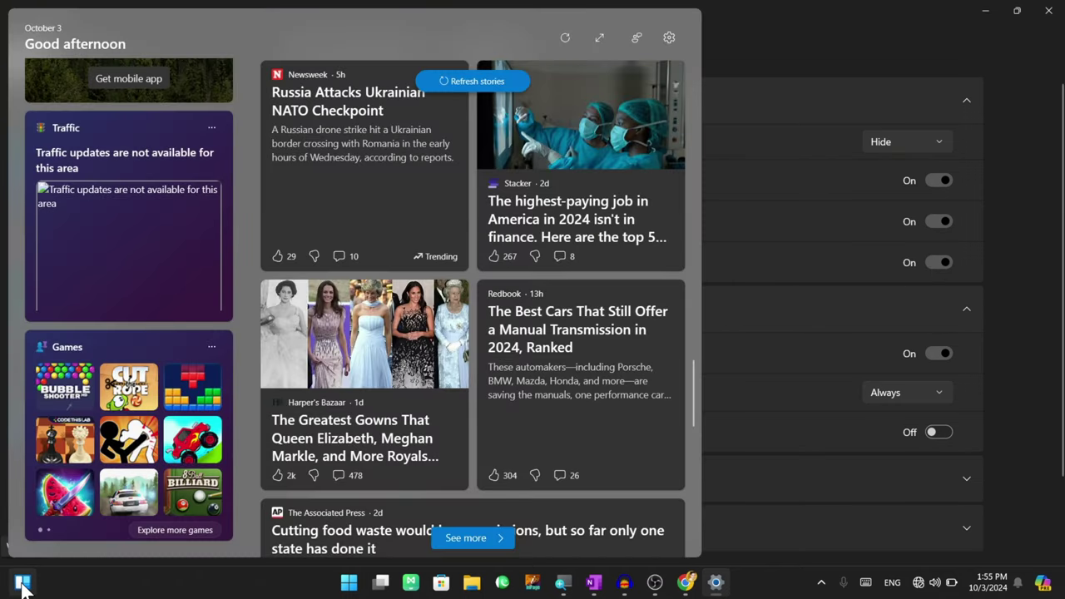
scroll(218, 308, down, 2)
scroll(259, 275, down, 4)
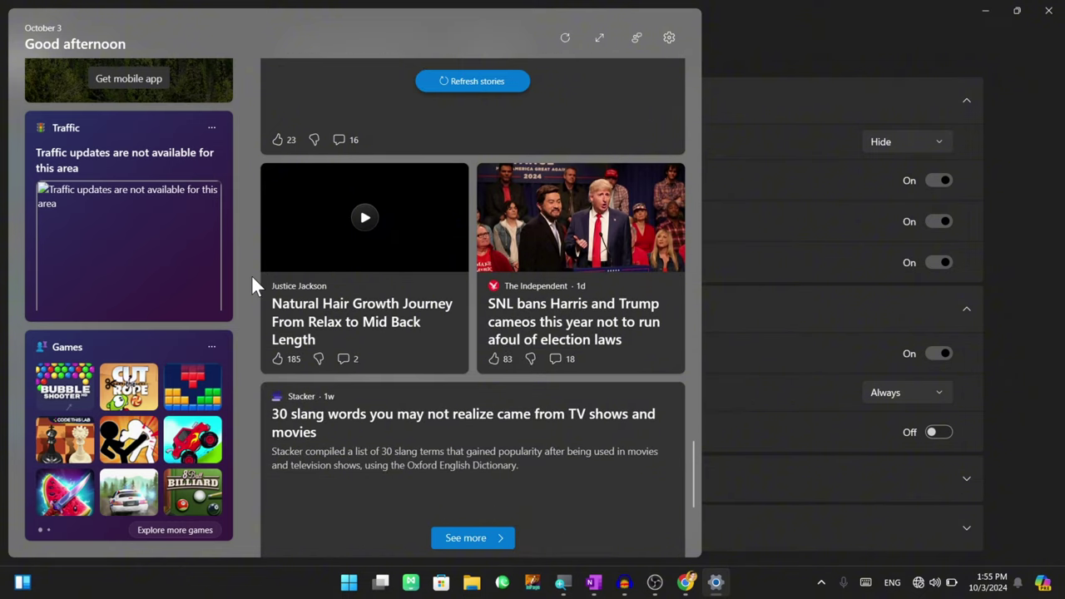
scroll(252, 283, up, 4)
scroll(252, 278, up, 4)
scroll(253, 278, down, 8)
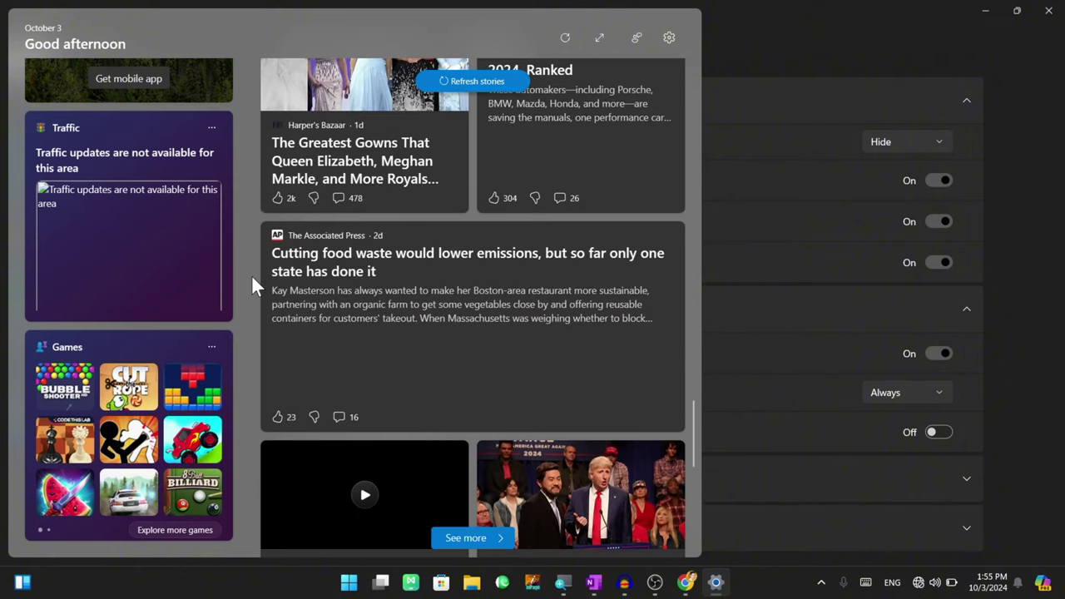
scroll(252, 278, up, 8)
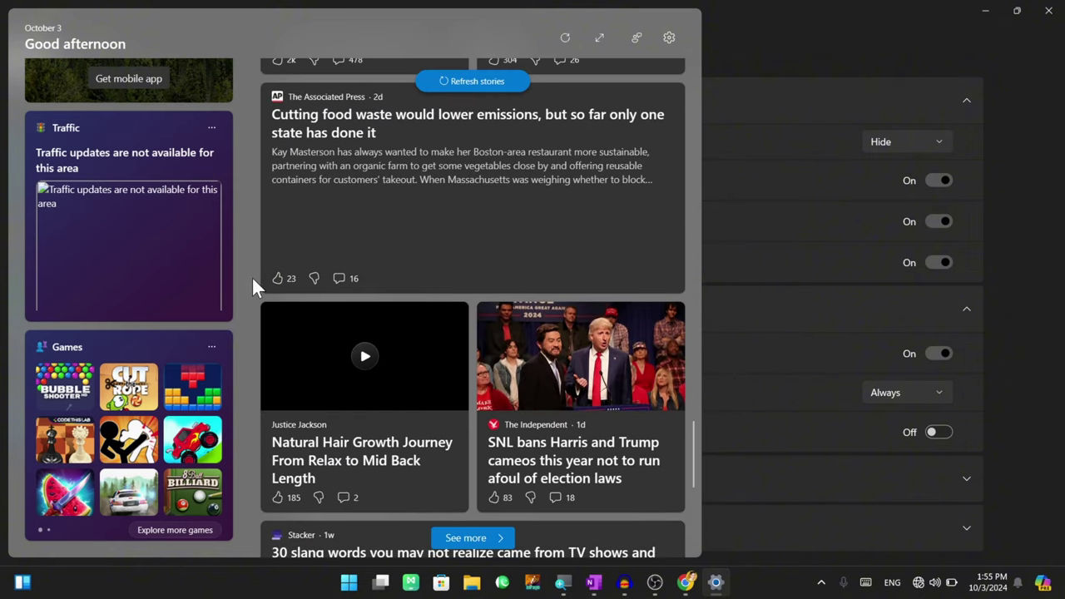
scroll(252, 278, up, 6)
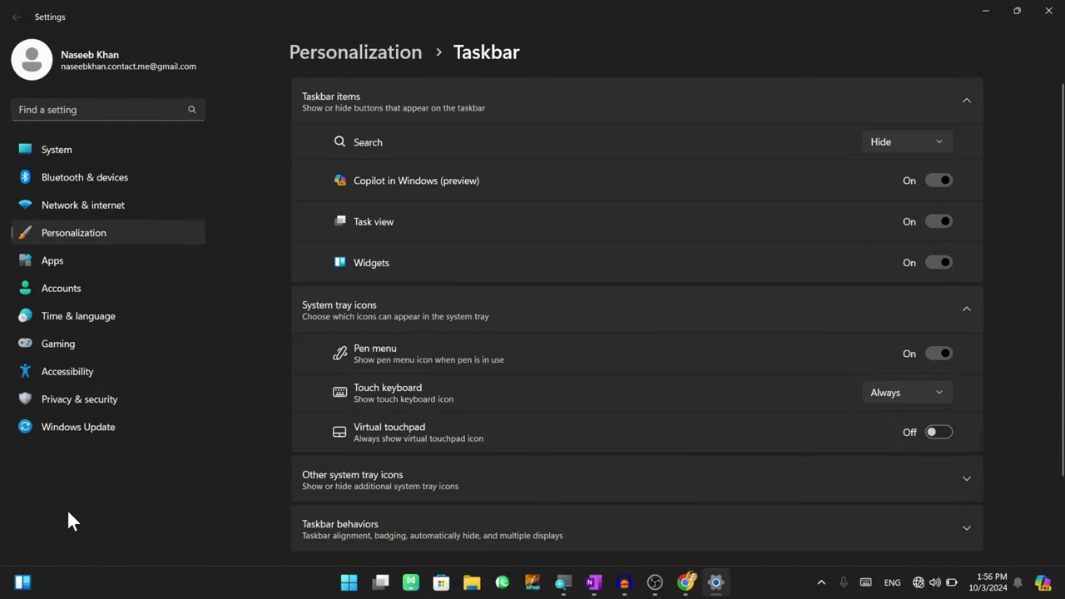
Turn the Widgets taskbar toggle off.
click(930, 261)
scroll(333, 265, down, 2)
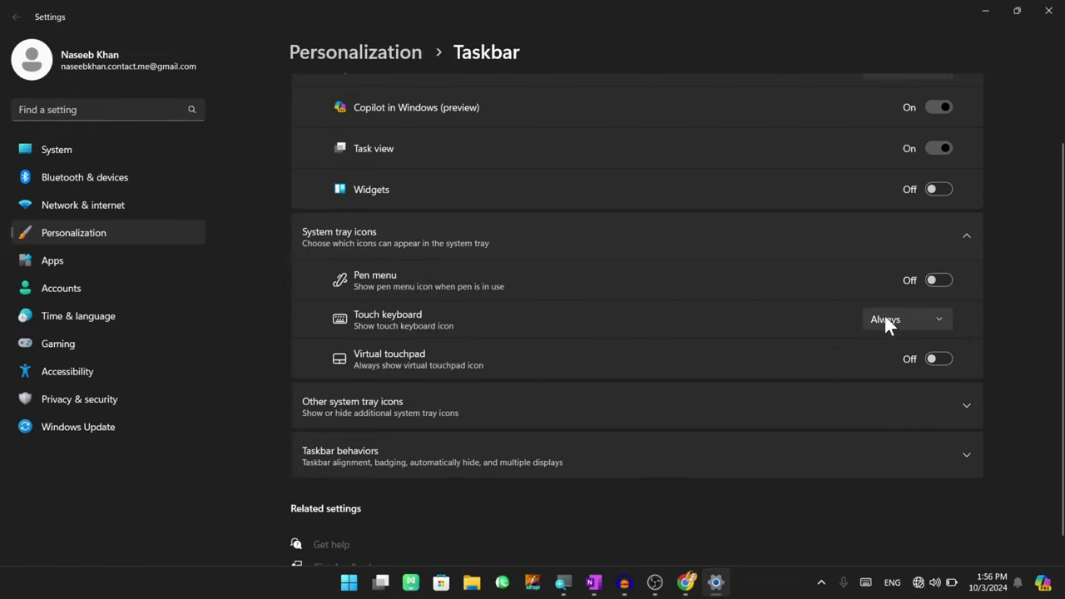
Try the touch keyboard icon options Never and When no keyboard attached, then choose Always.
click(865, 587)
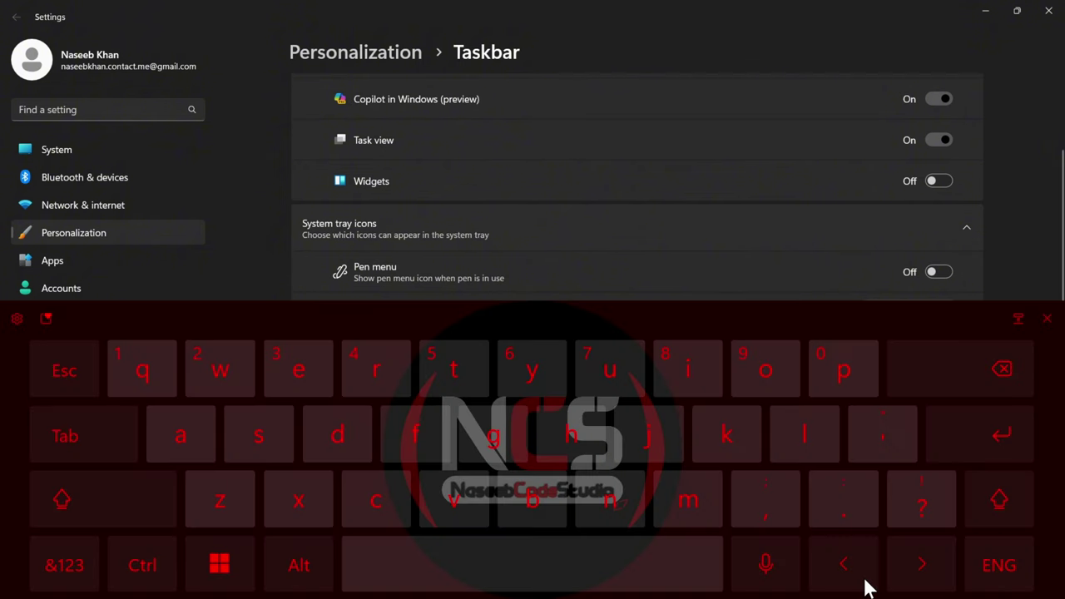
click(1048, 320)
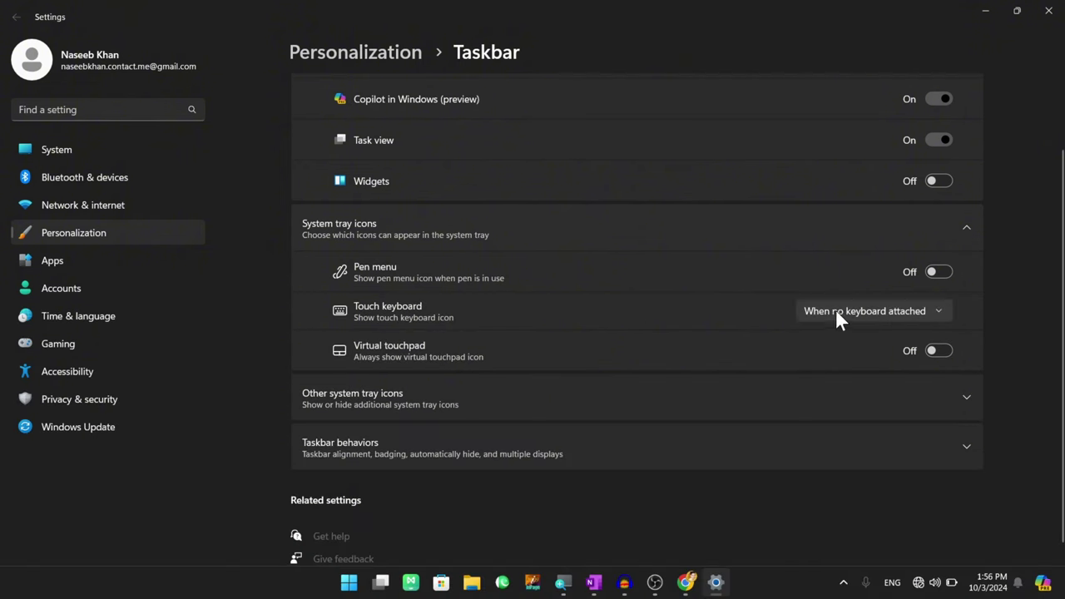
click(839, 309)
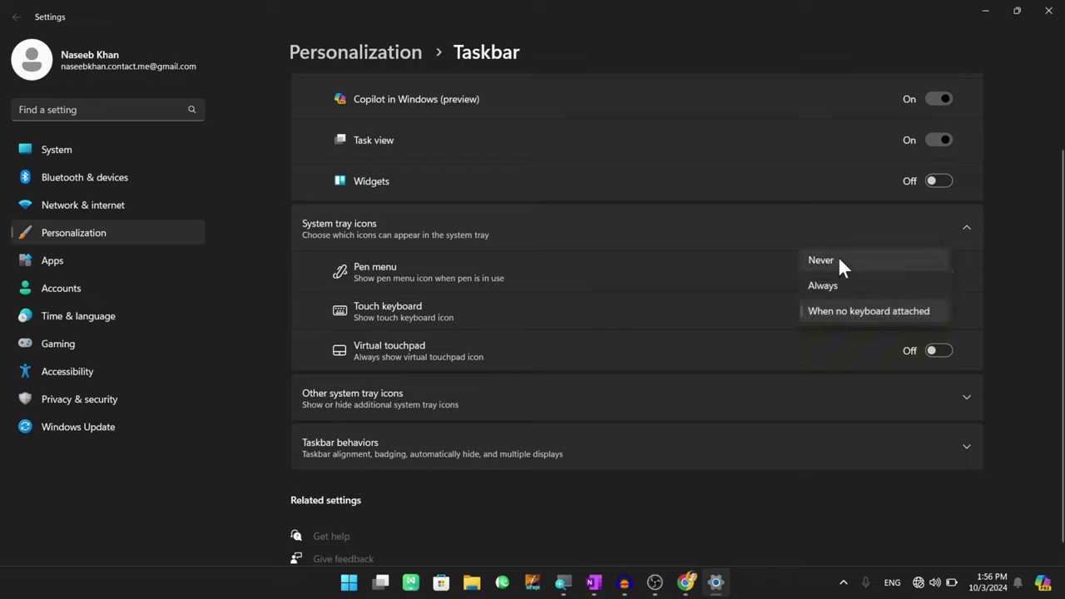
click(844, 261)
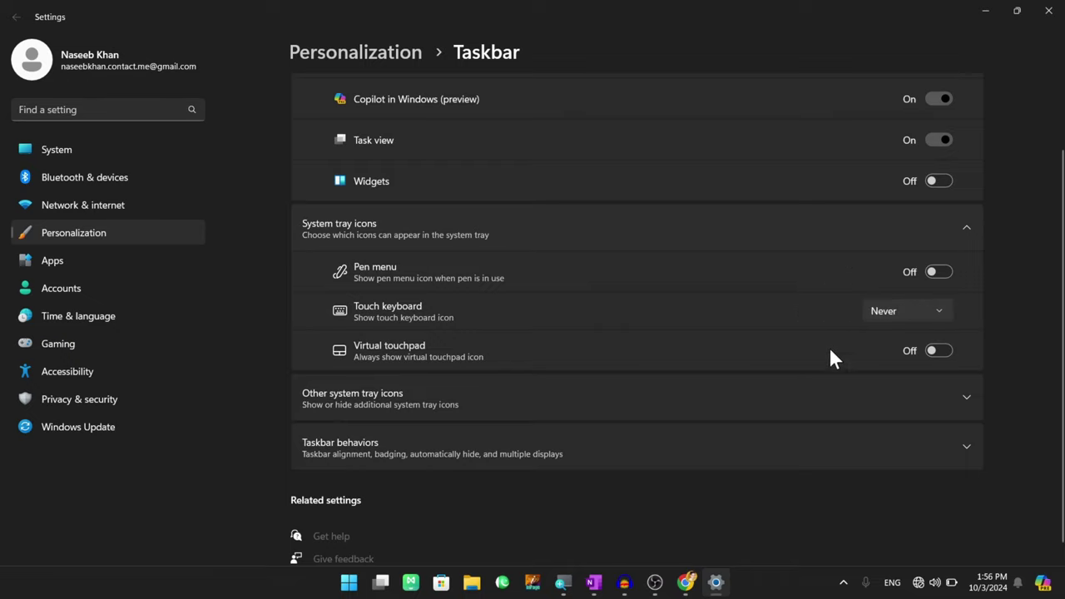
click(911, 310)
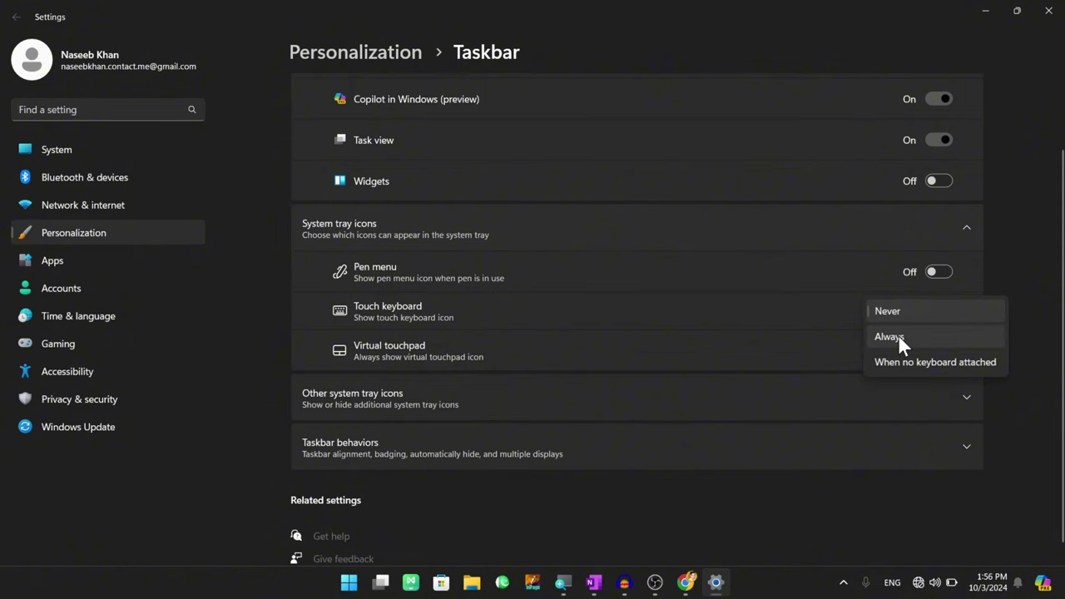
click(899, 337)
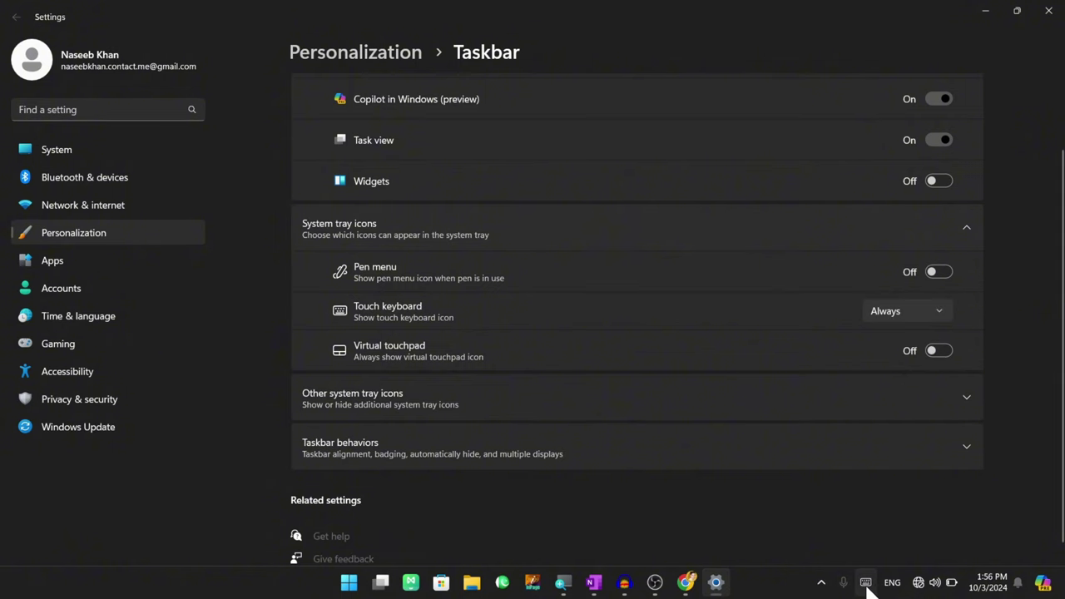
Keep the touch keyboard icon on Always and open the on-screen keyboard from the tray.
click(865, 583)
click(1047, 319)
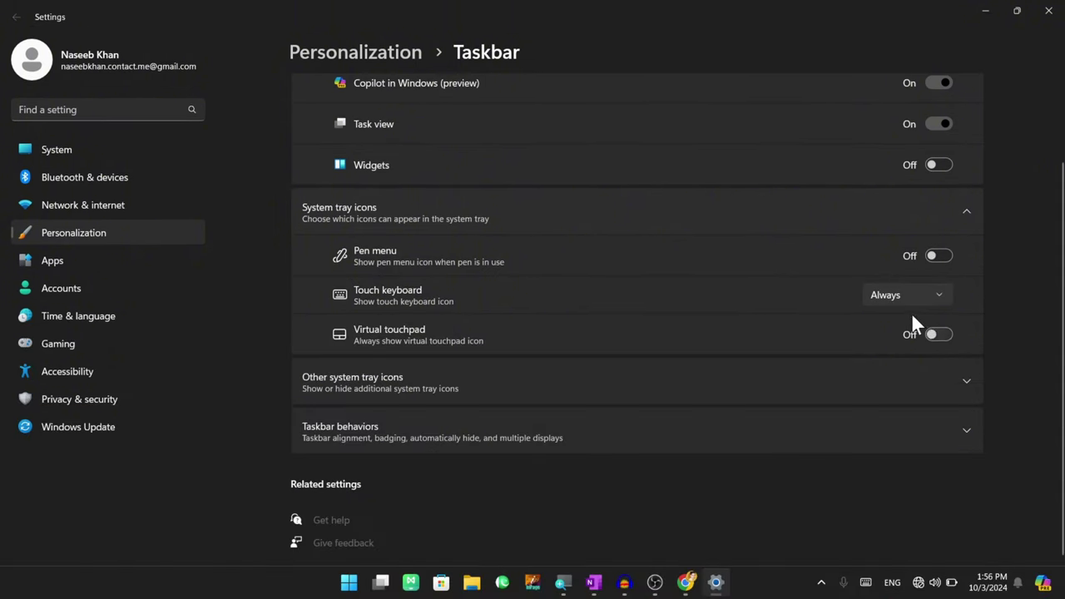
click(892, 295)
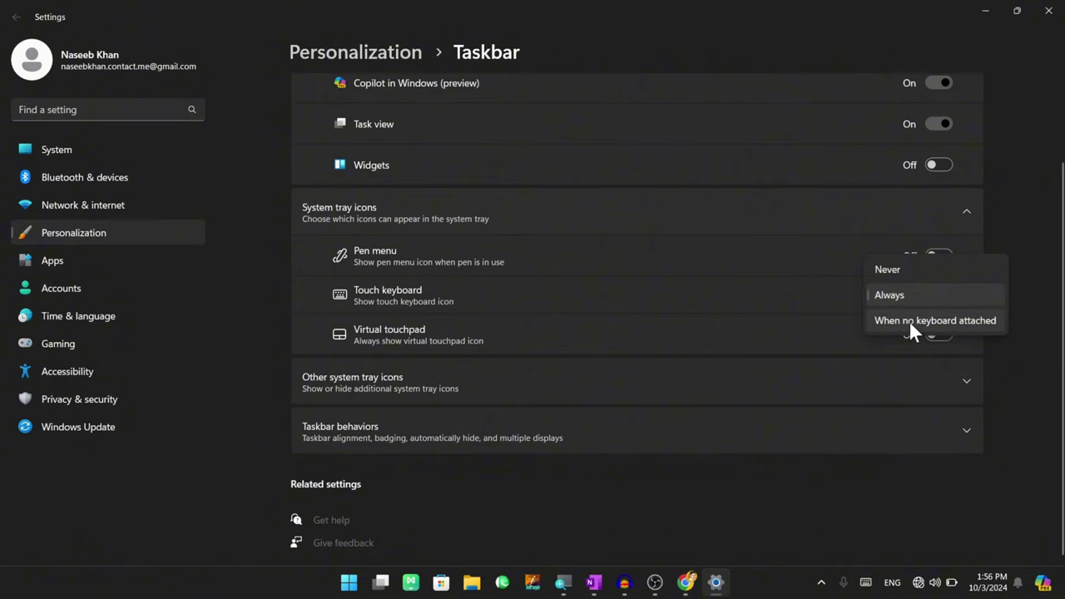
click(802, 298)
click(865, 582)
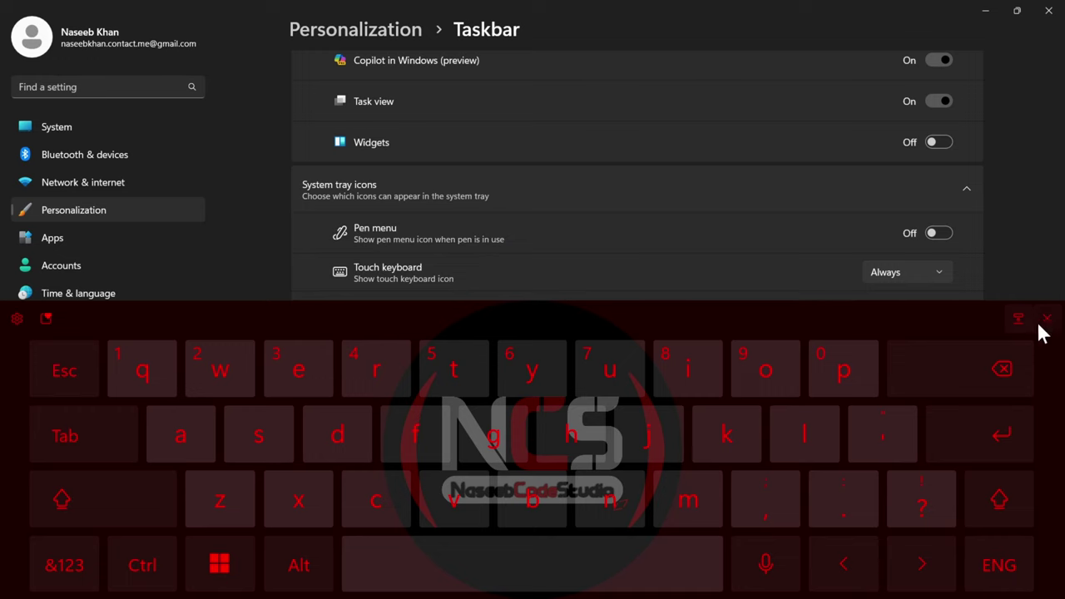
click(1045, 321)
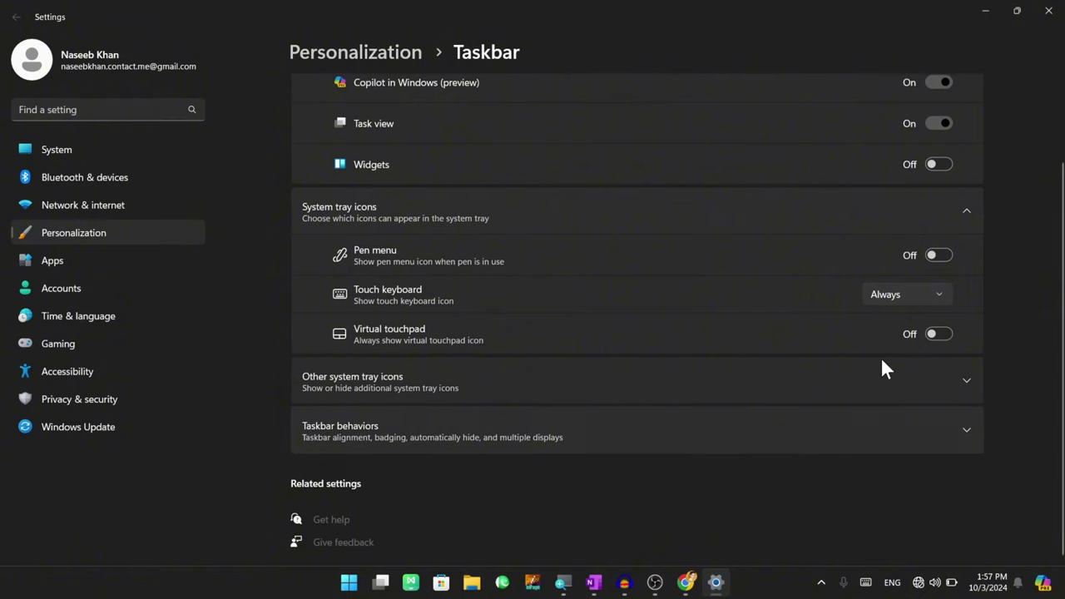
click(894, 295)
click(894, 295)
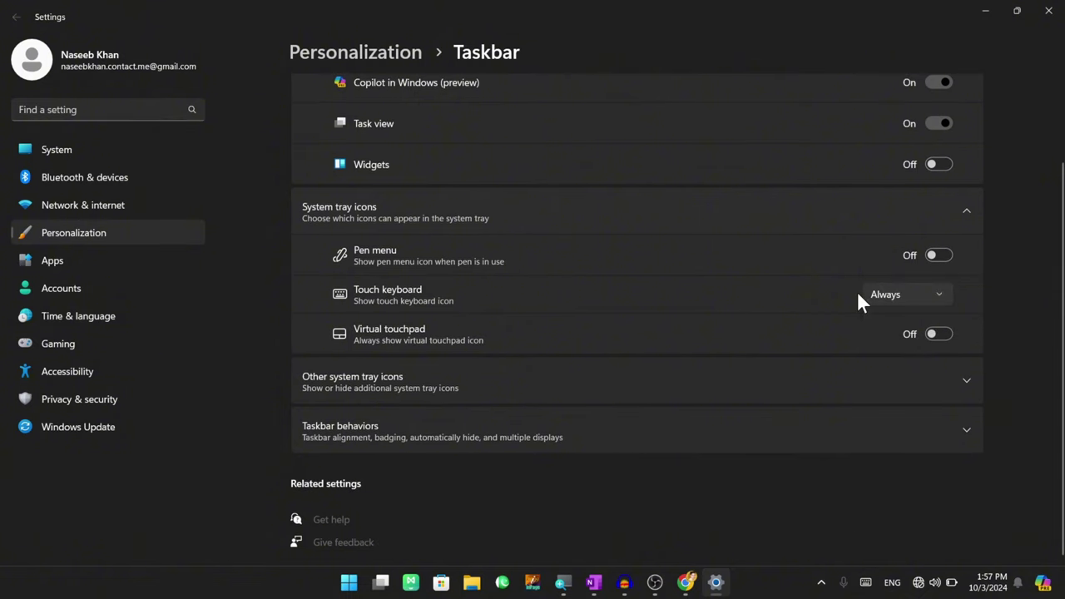
click(866, 583)
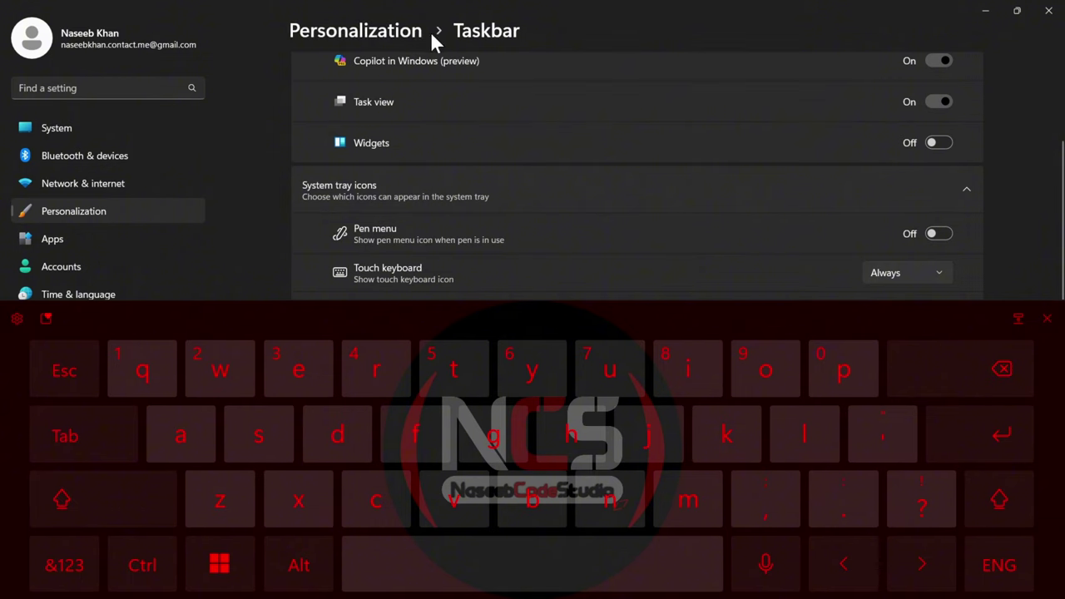
Undock the touch keyboard, move it to the upper middle, then dock it again.
click(1015, 323)
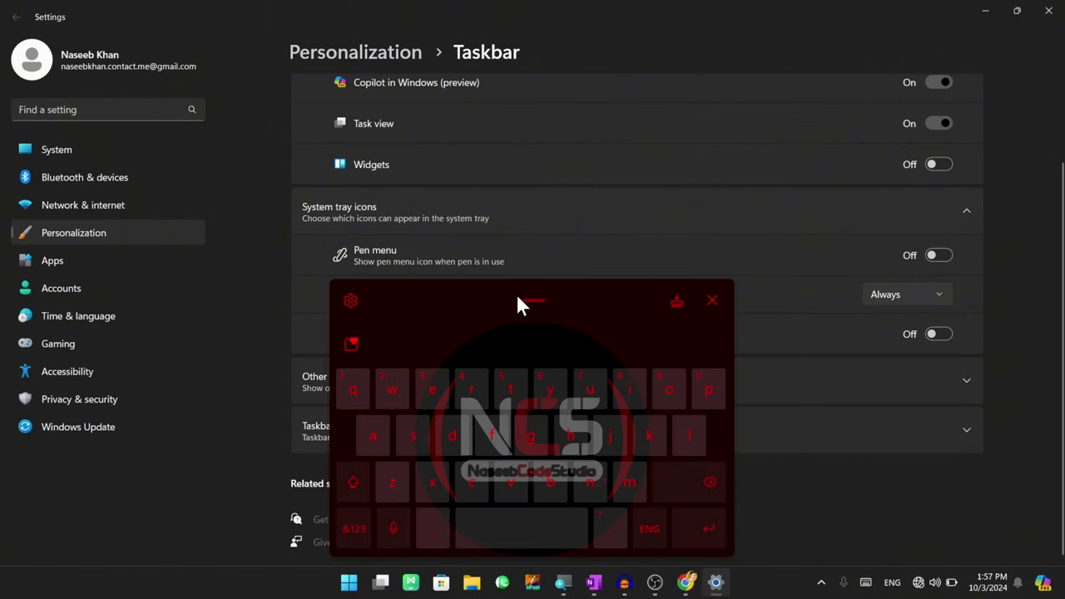
drag(518, 298, 555, 165)
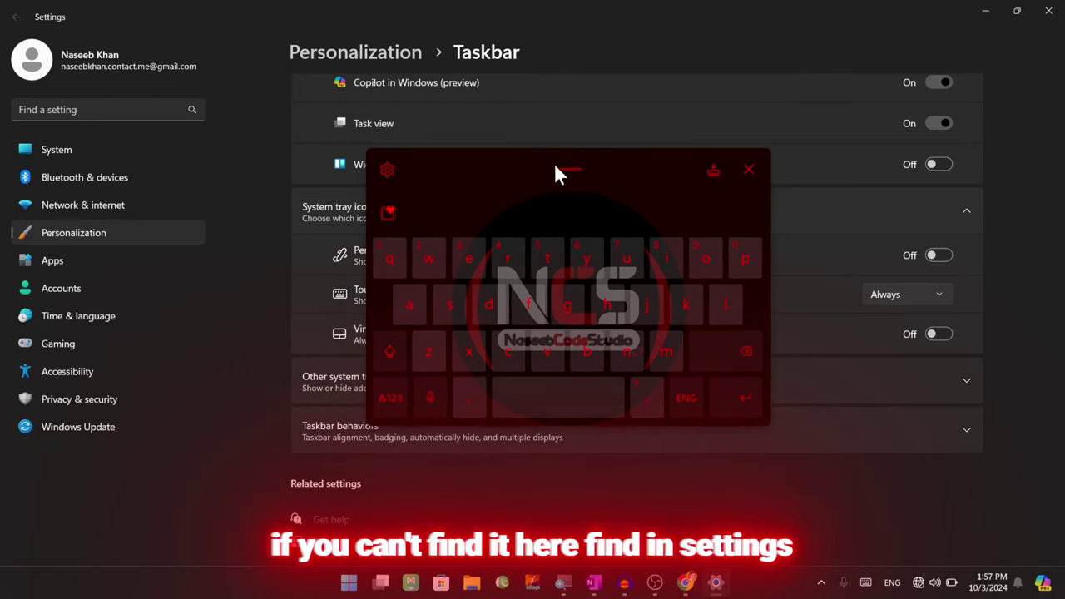
click(713, 221)
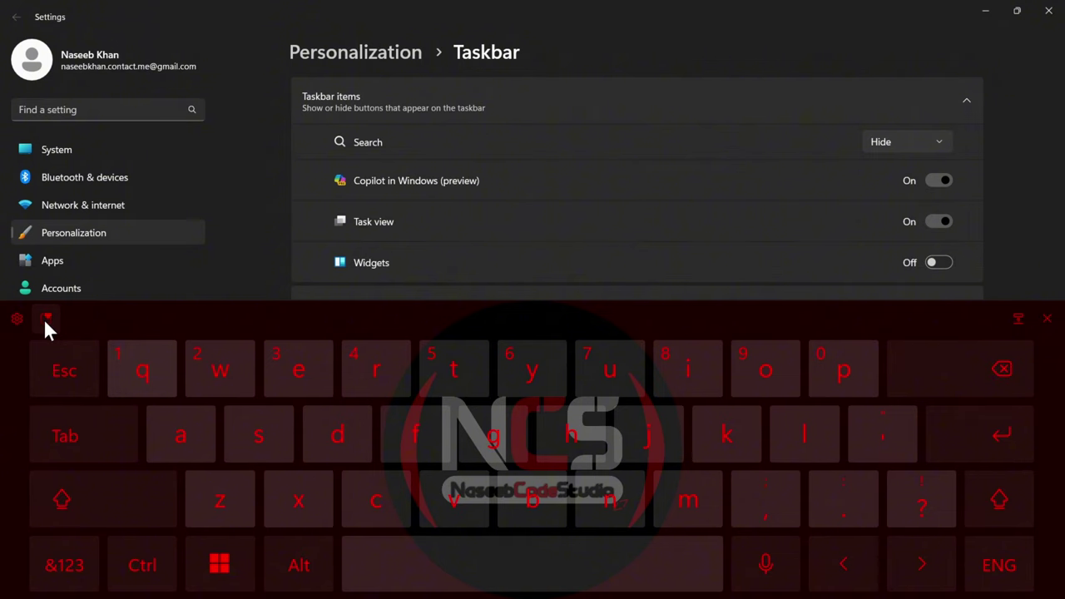
Browse the emoji panel's faces and kaomoji views, then return to the full keyboard.
click(47, 320)
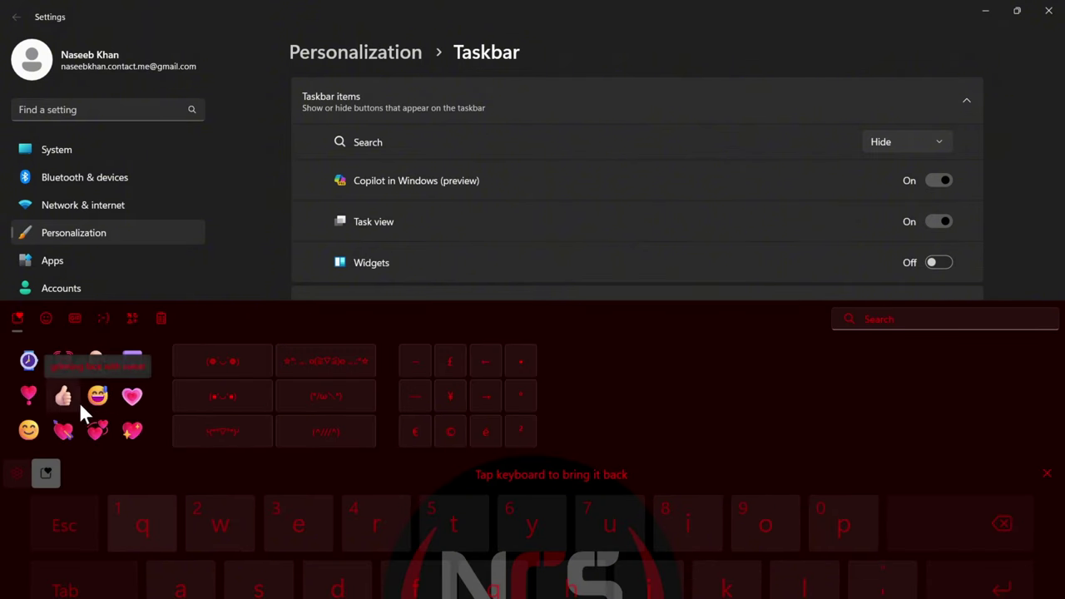
click(56, 317)
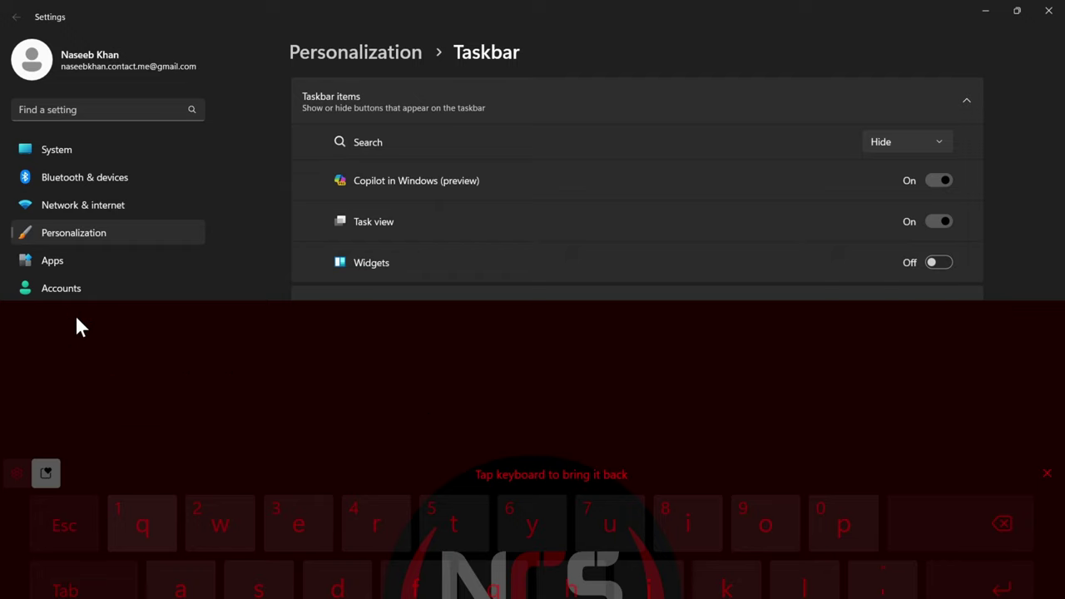
click(21, 315)
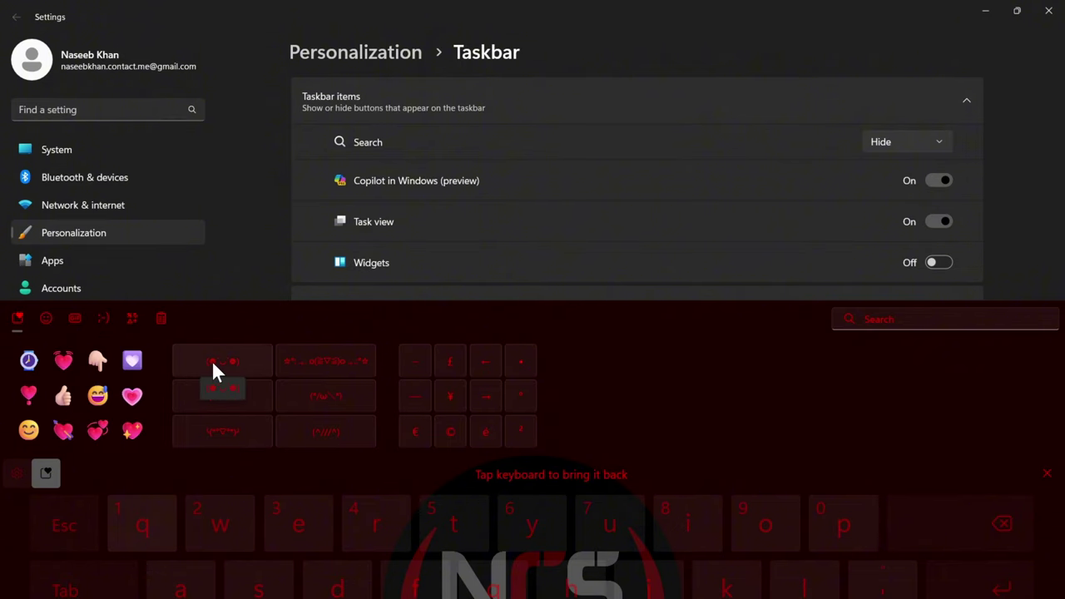
click(46, 474)
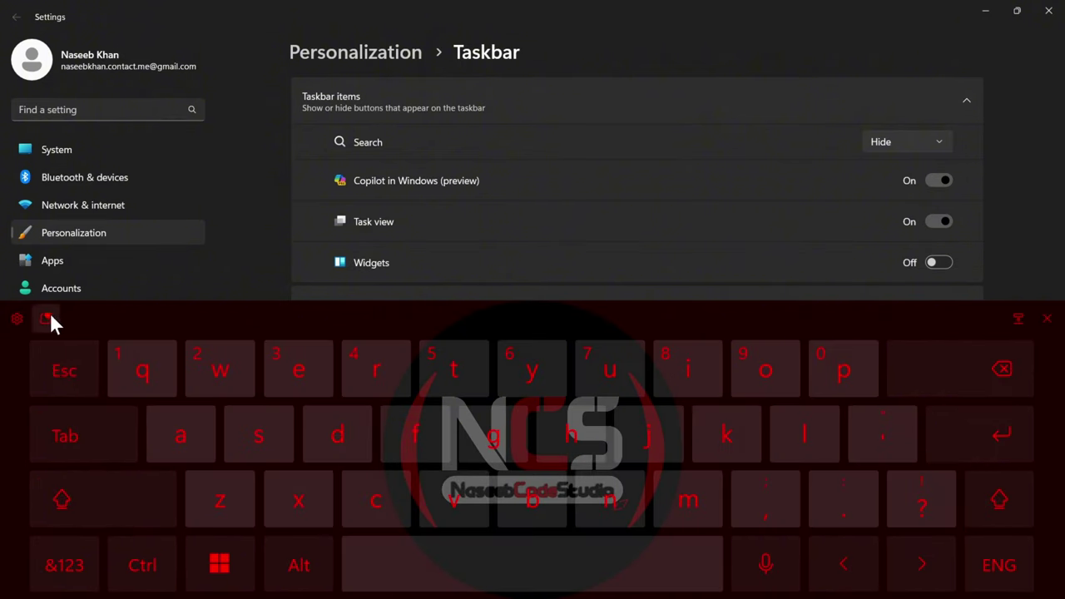
click(47, 318)
click(48, 476)
Switch the touch keyboard layout to Traditional.
click(17, 318)
mouse_move(86, 356)
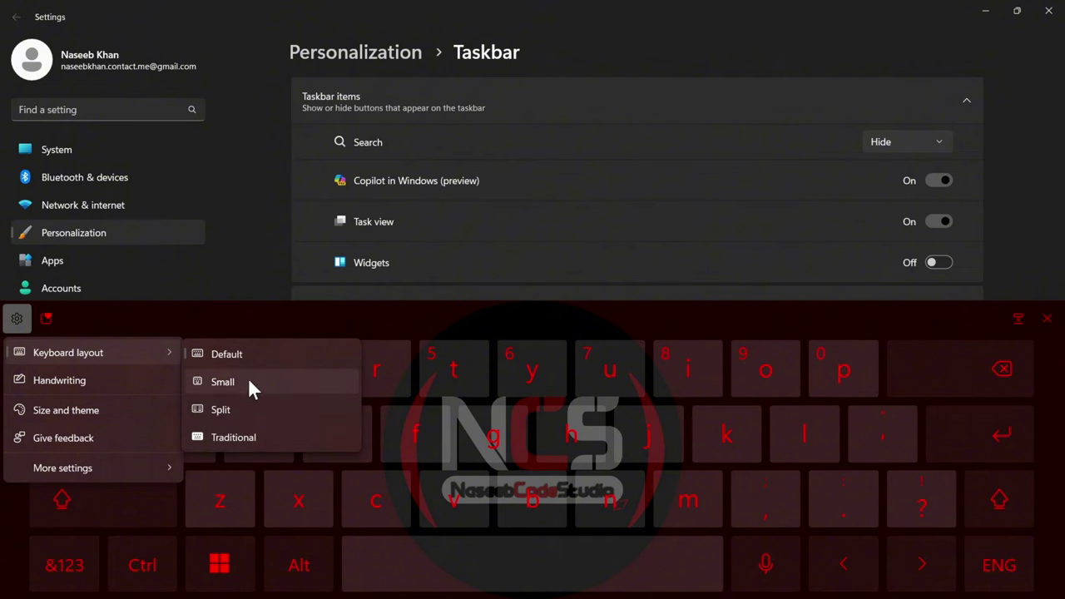
click(225, 438)
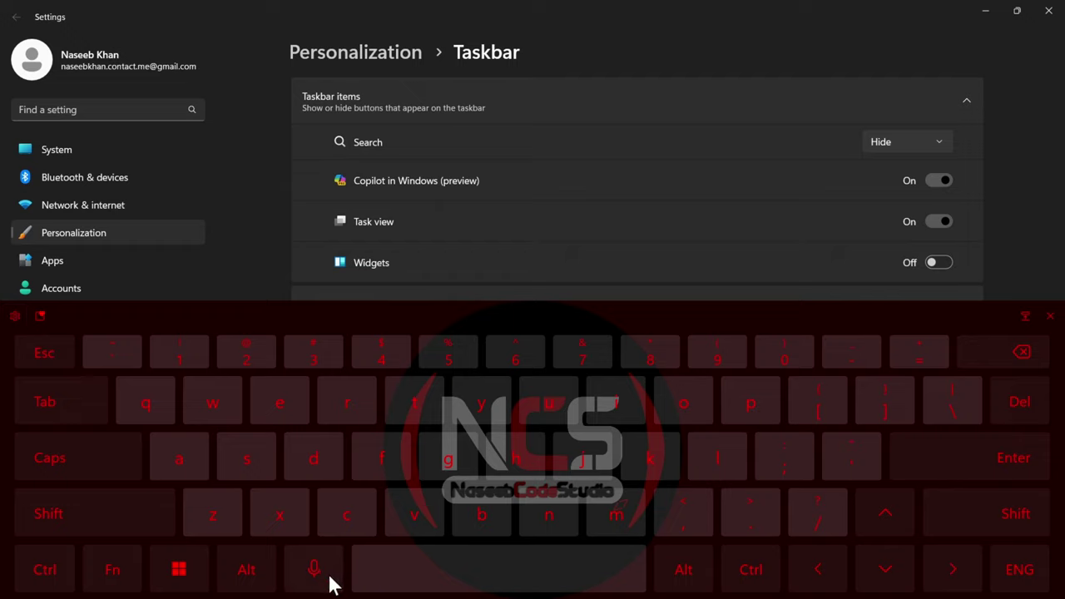
Try the Split and Small keyboard layouts, then return to Default.
click(15, 316)
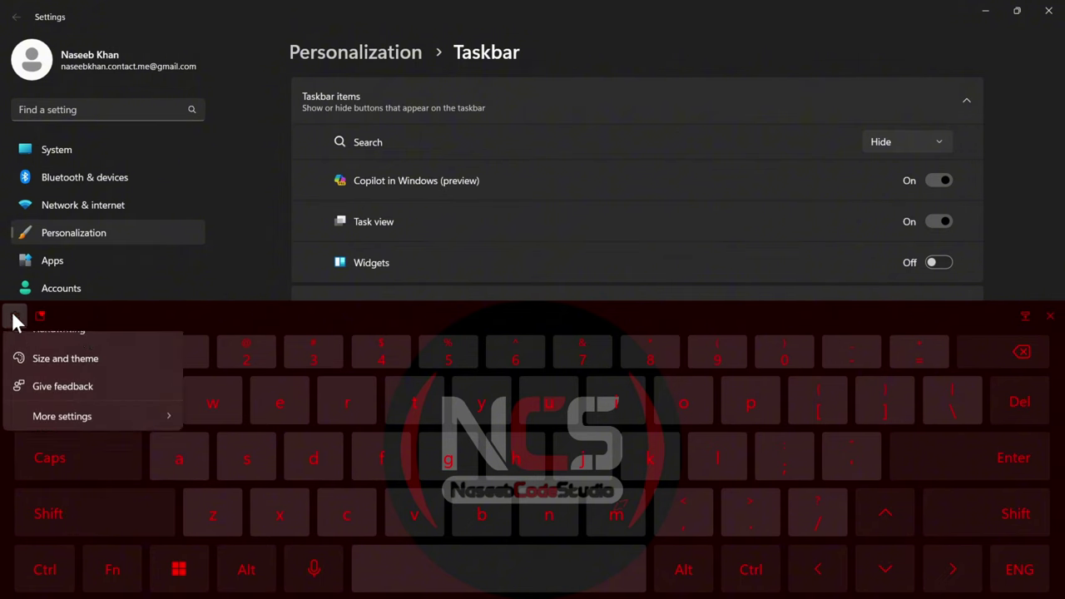
mouse_move(157, 346)
click(238, 402)
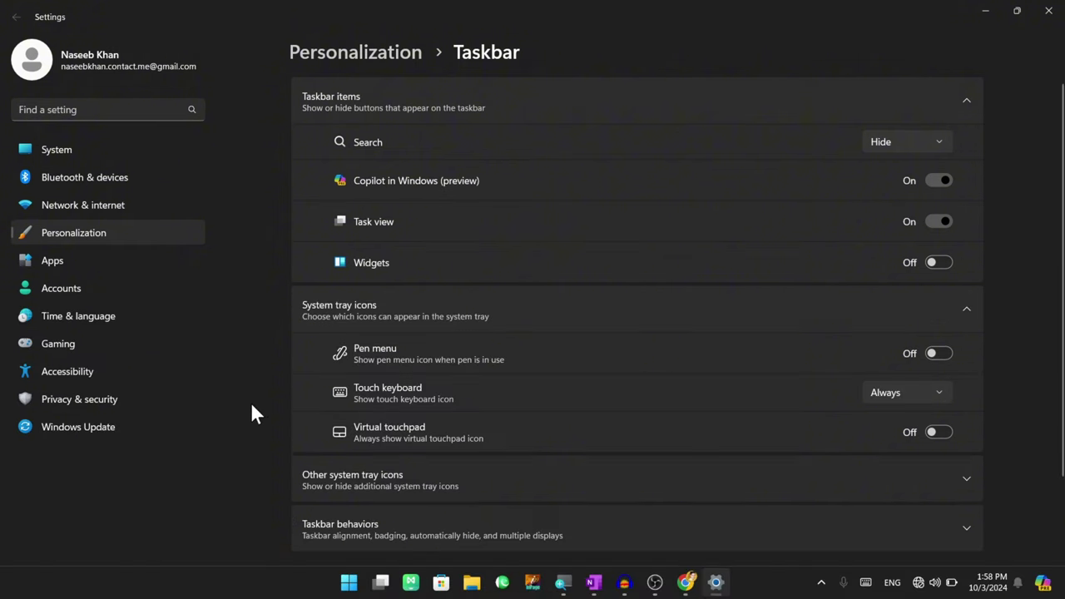
click(30, 328)
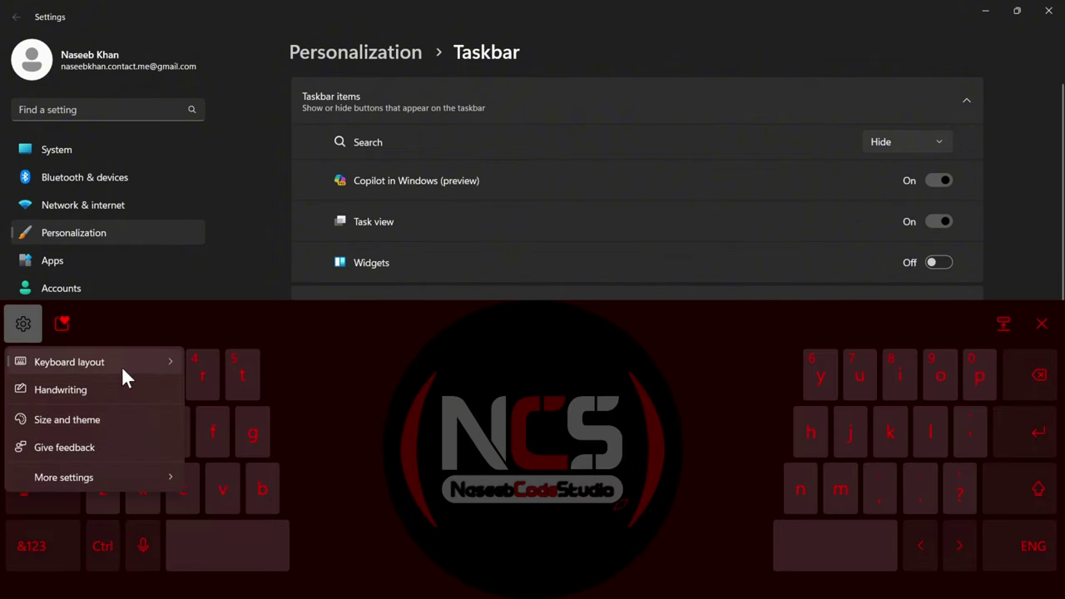
mouse_move(167, 363)
click(244, 388)
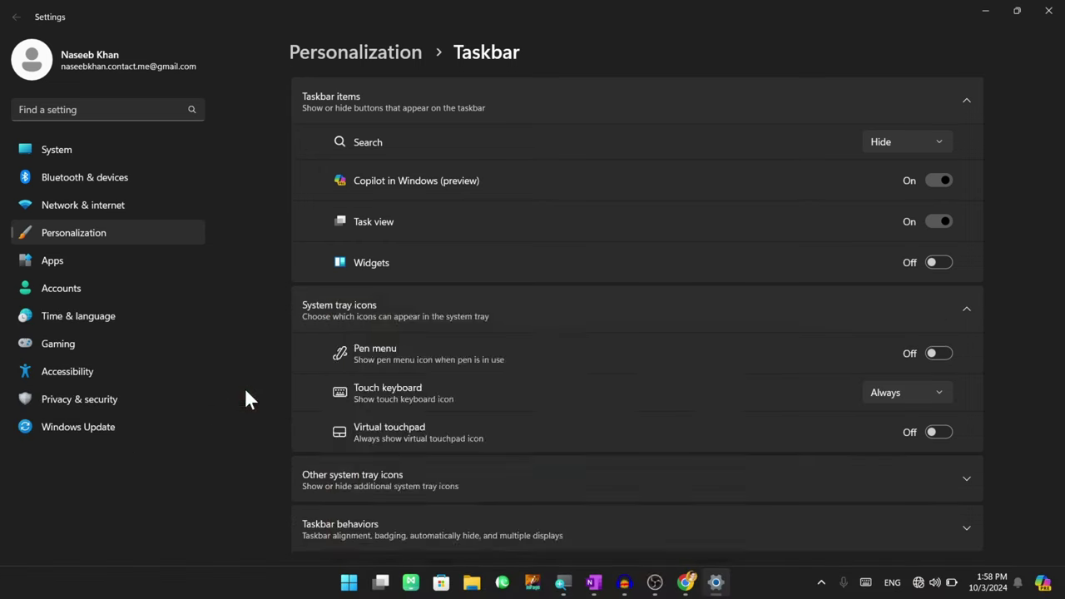
click(351, 303)
mouse_move(404, 338)
click(533, 339)
Switch to handwriting input, launch Notepad from Start search, and show the handwriting panel over it.
click(16, 319)
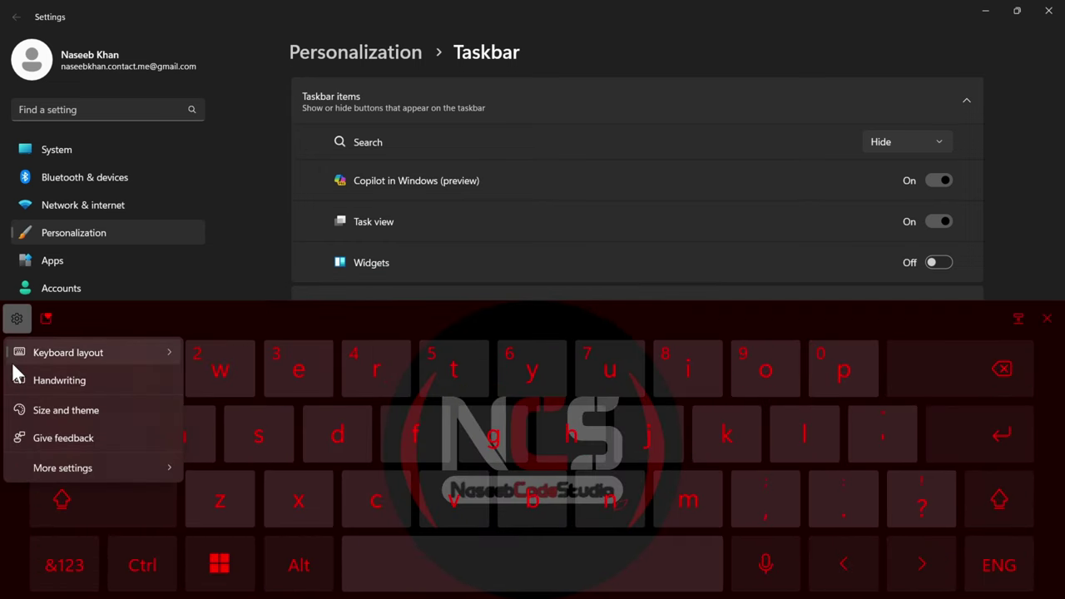
click(77, 379)
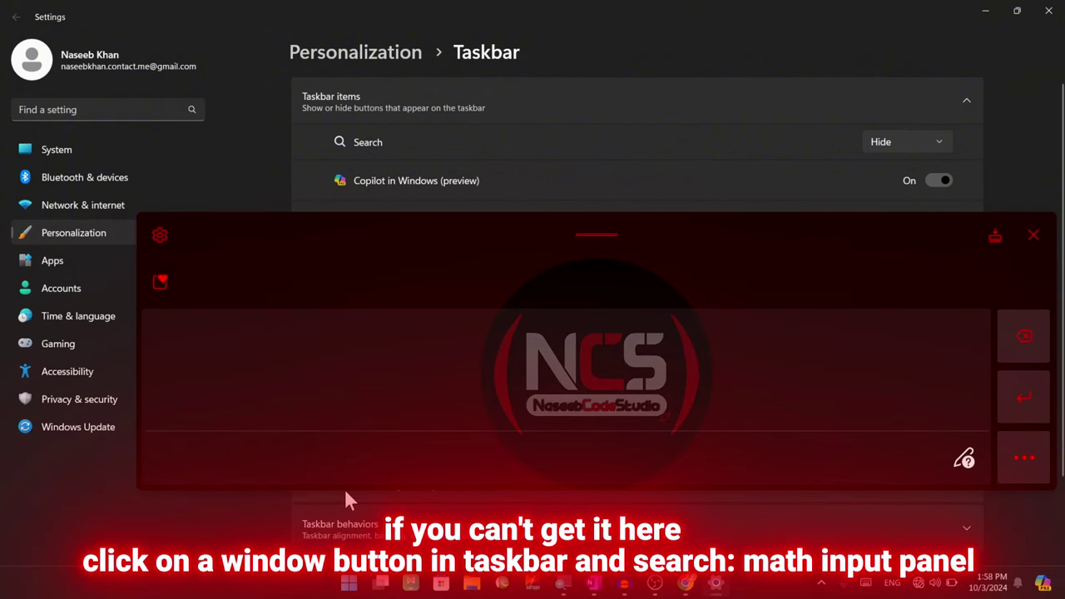
click(349, 582)
text(notepad)
key(Return)
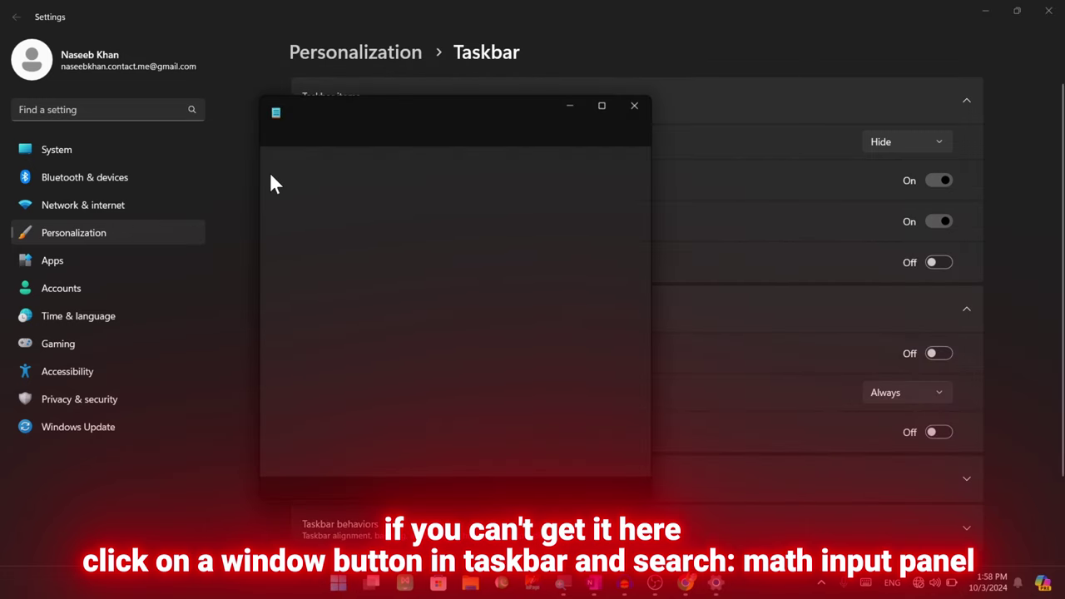
click(868, 584)
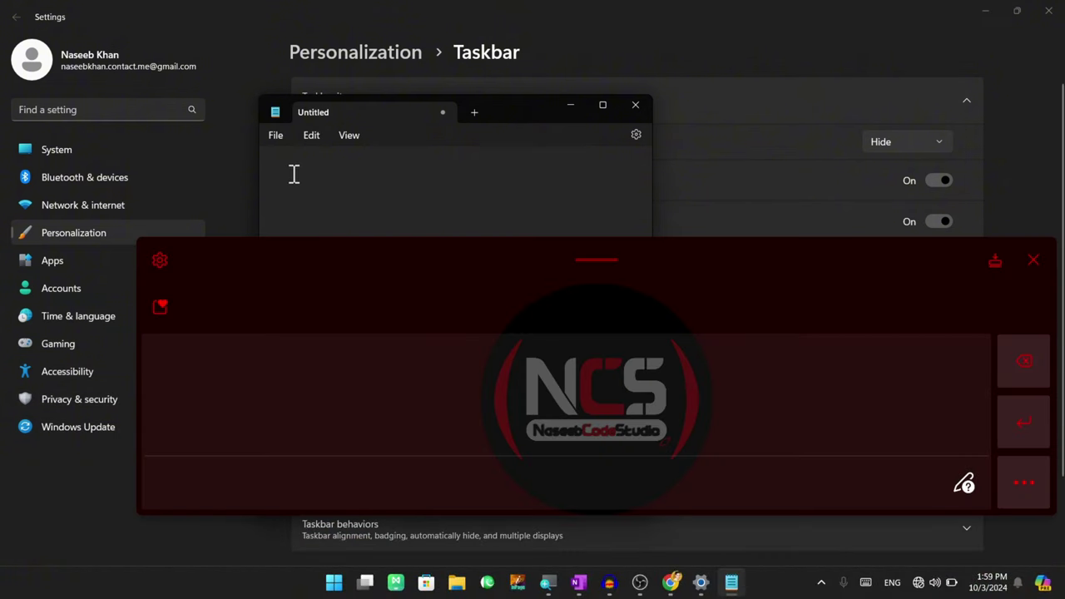
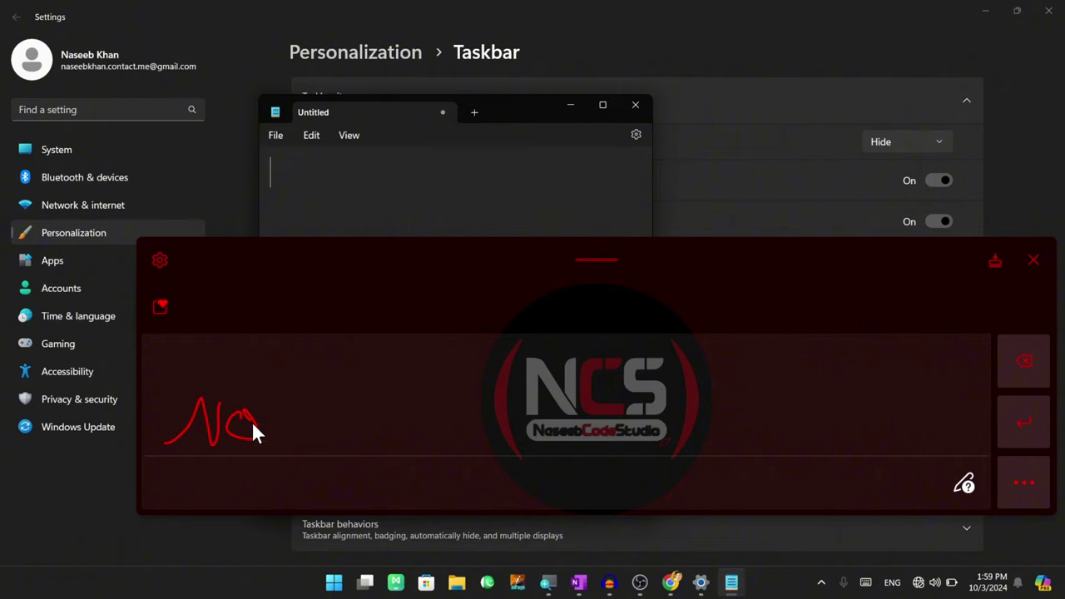
Handwrite several words with the pen so Notepad receives them as text, ending with 'Abc'.
drag(332, 428, 342, 434)
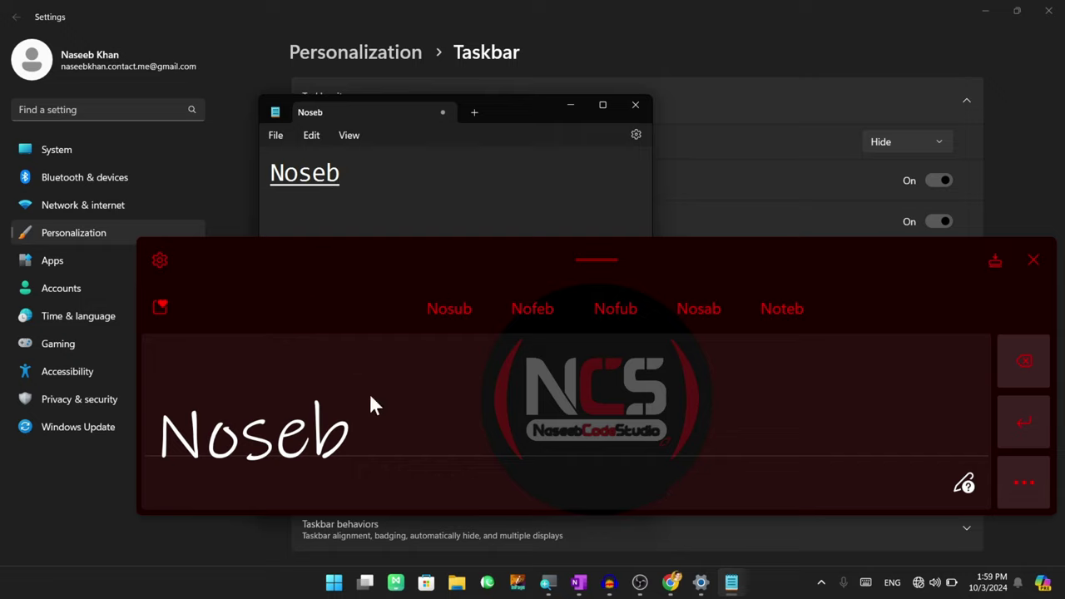
drag(423, 406, 419, 436)
mouse_move(453, 451)
mouse_down()
mouse_move(460, 396)
mouse_move(542, 444)
mouse_move(832, 428)
mouse_up()
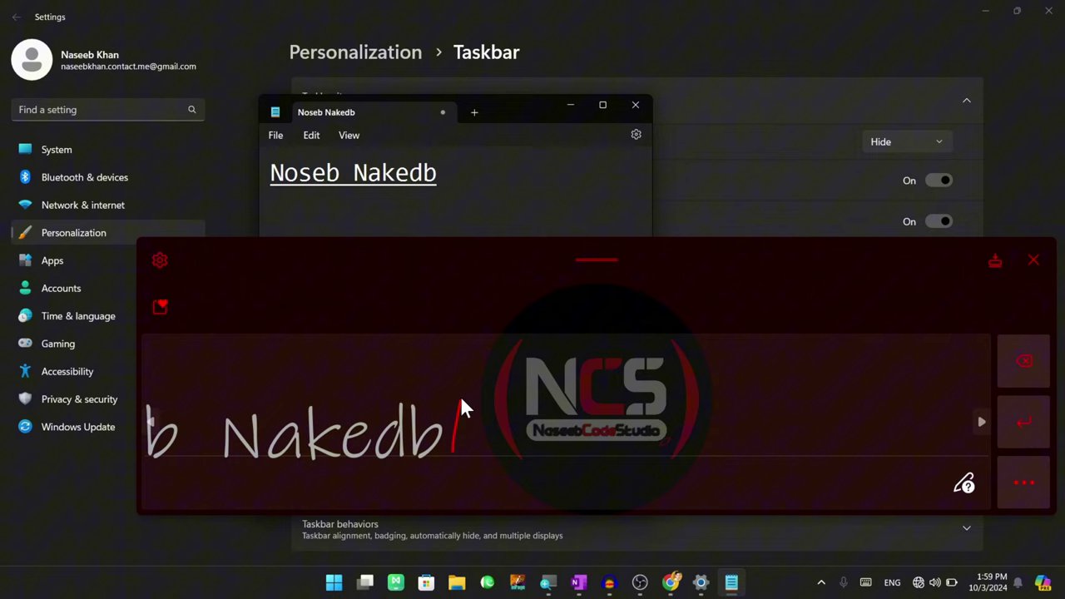
mouse_move(495, 461)
mouse_down()
mouse_move(530, 462)
mouse_move(551, 433)
mouse_move(571, 442)
mouse_move(596, 427)
mouse_up()
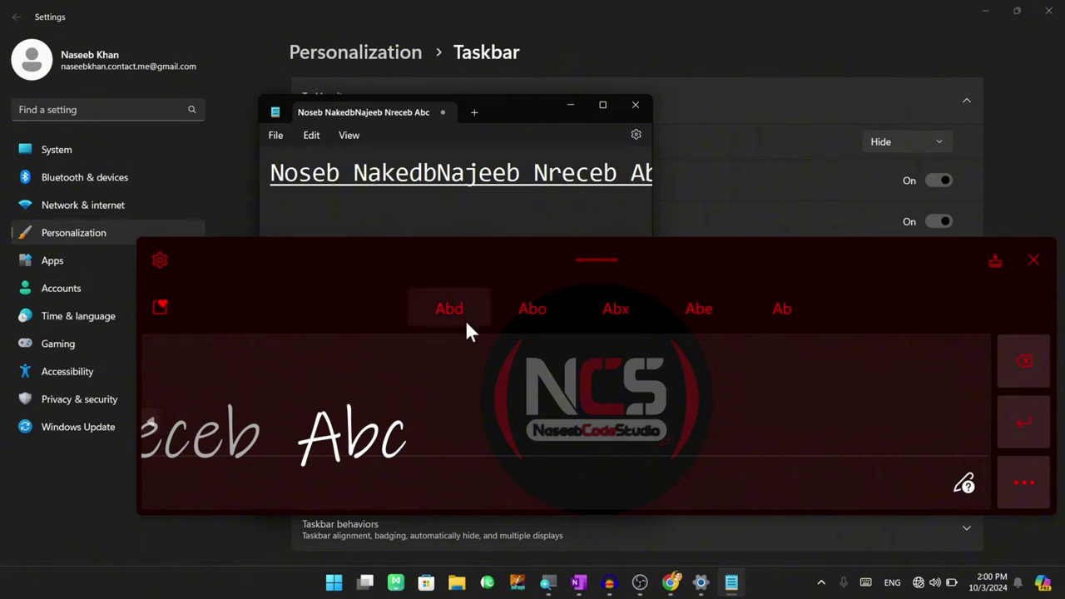
Switch the touch keyboard from handwriting to the Default keyboard layout through its gear menu.
click(172, 262)
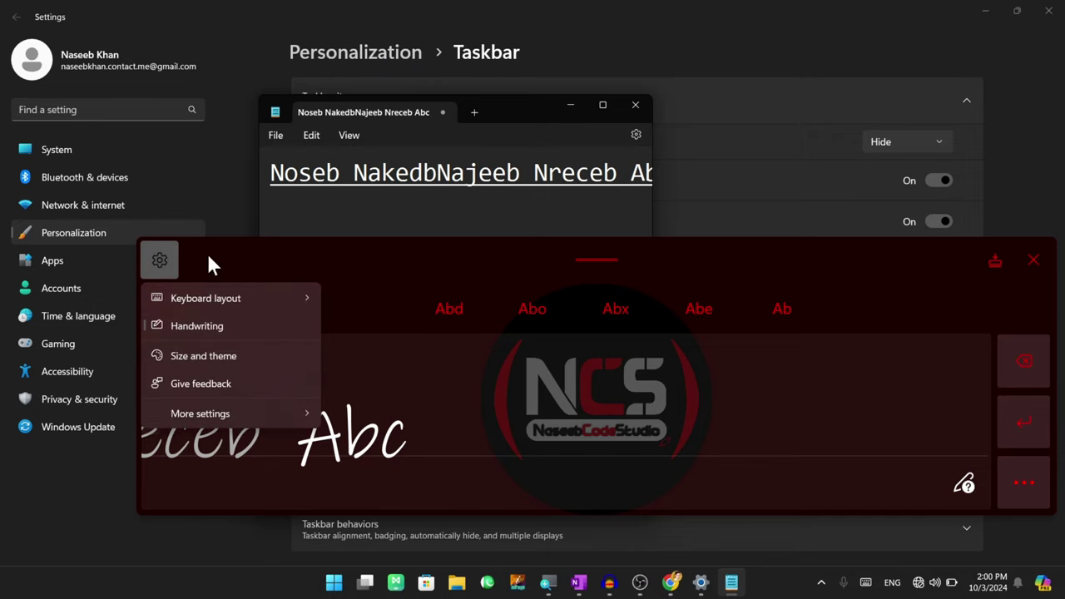
mouse_move(177, 298)
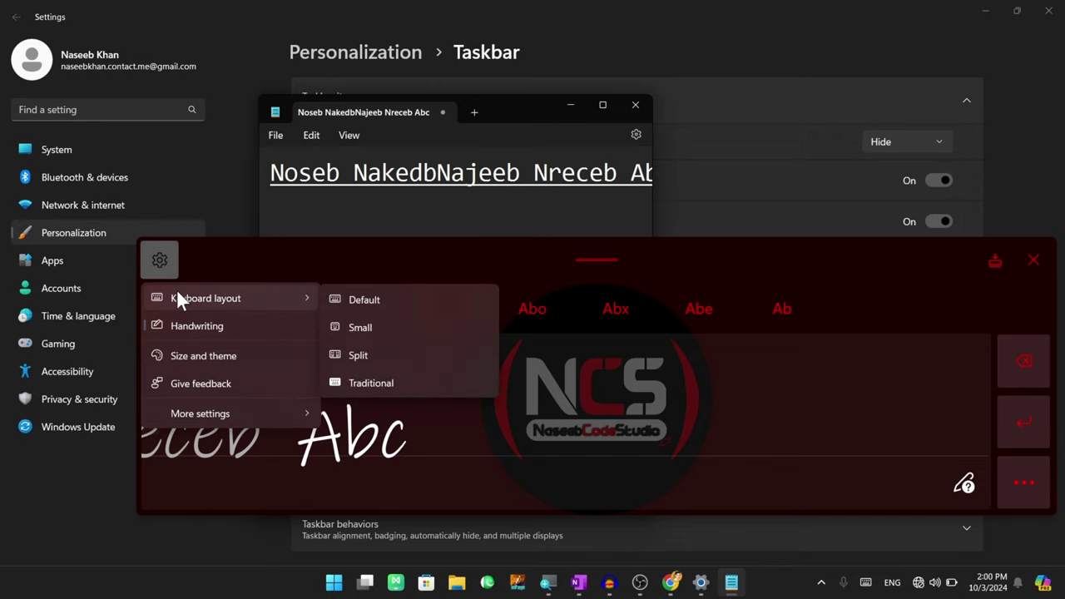
click(357, 300)
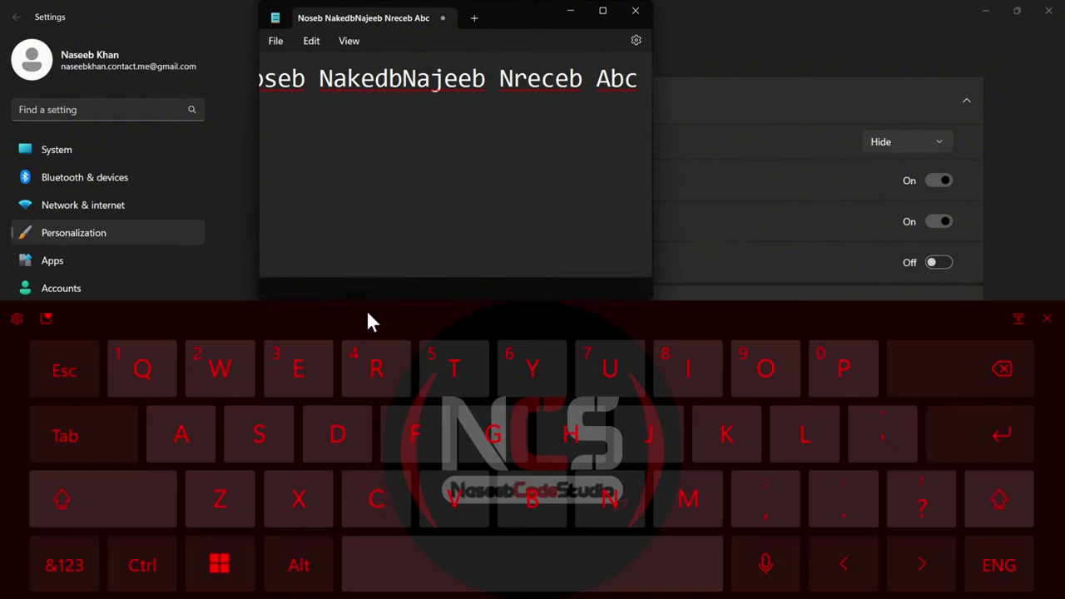
click(16, 319)
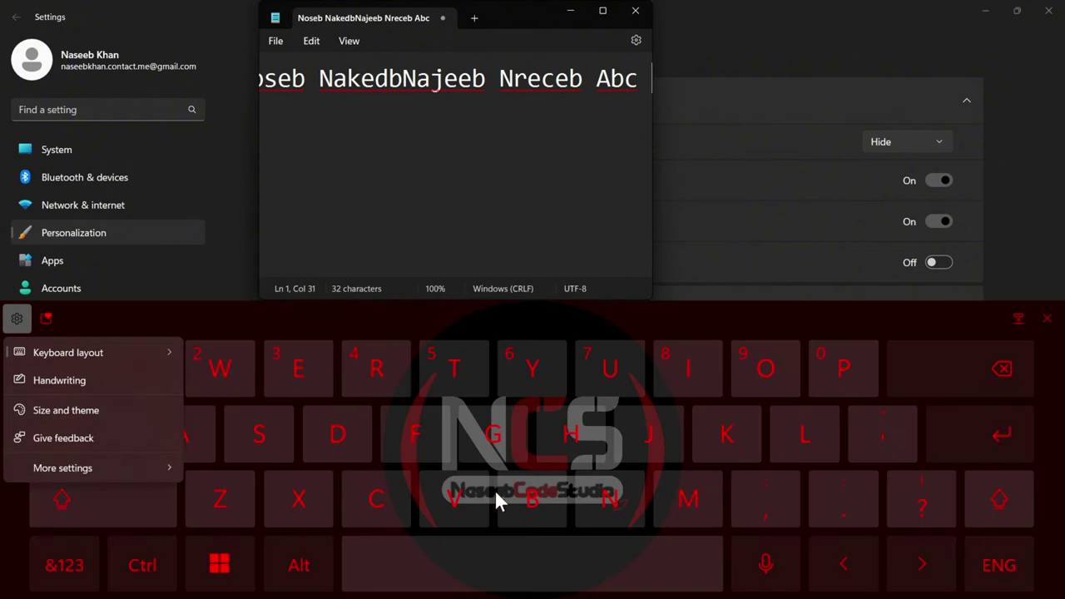
Apply the custom red-and-black keyboard theme and undock the keyboard into a floating window.
click(70, 410)
scroll(575, 209, down, 5)
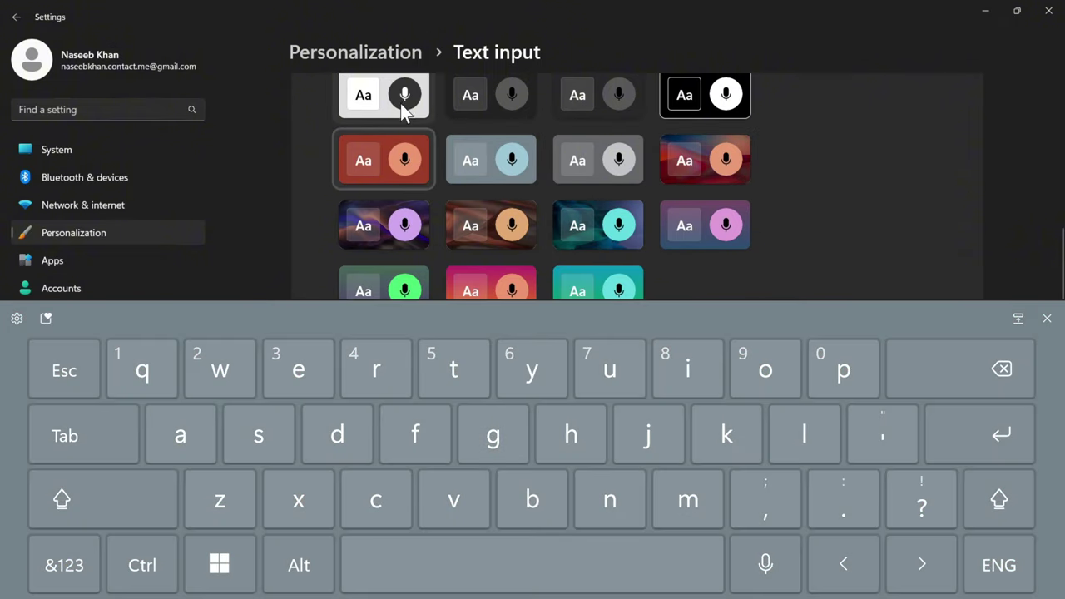
scroll(491, 125, down, 2)
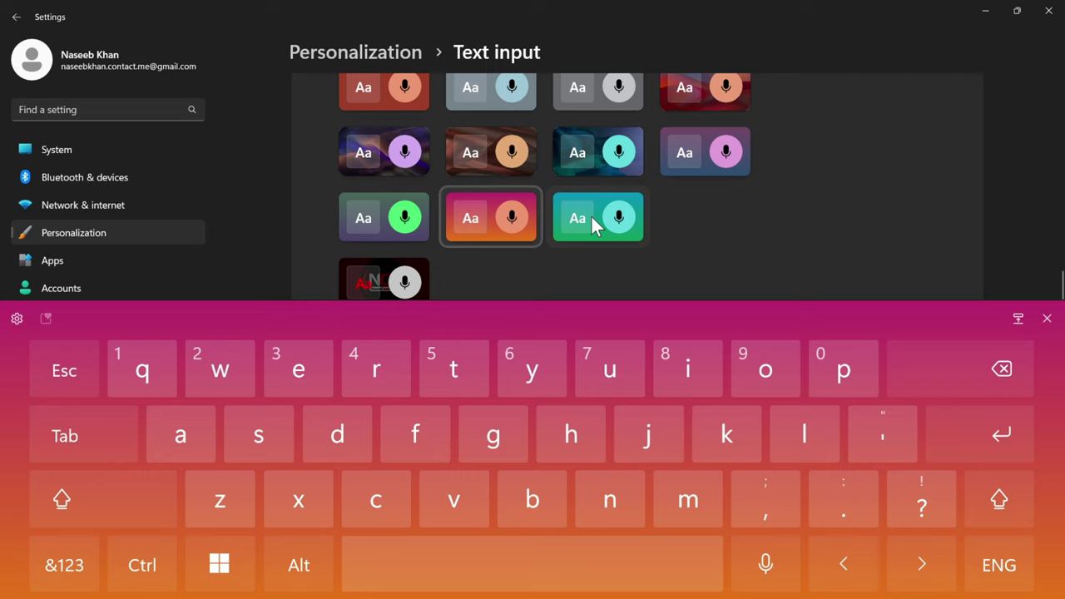
click(593, 224)
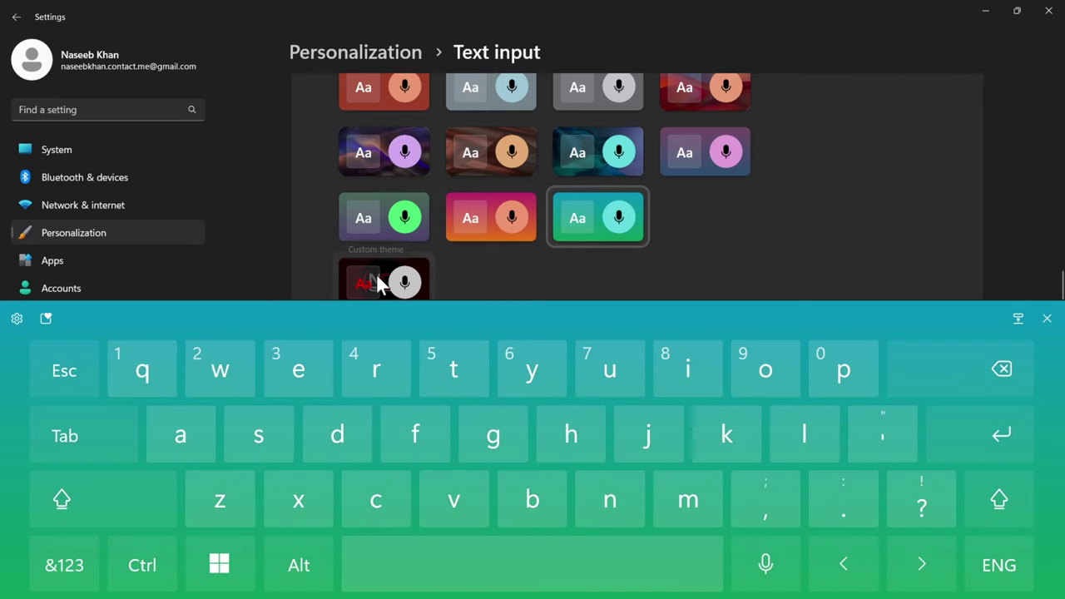
click(382, 280)
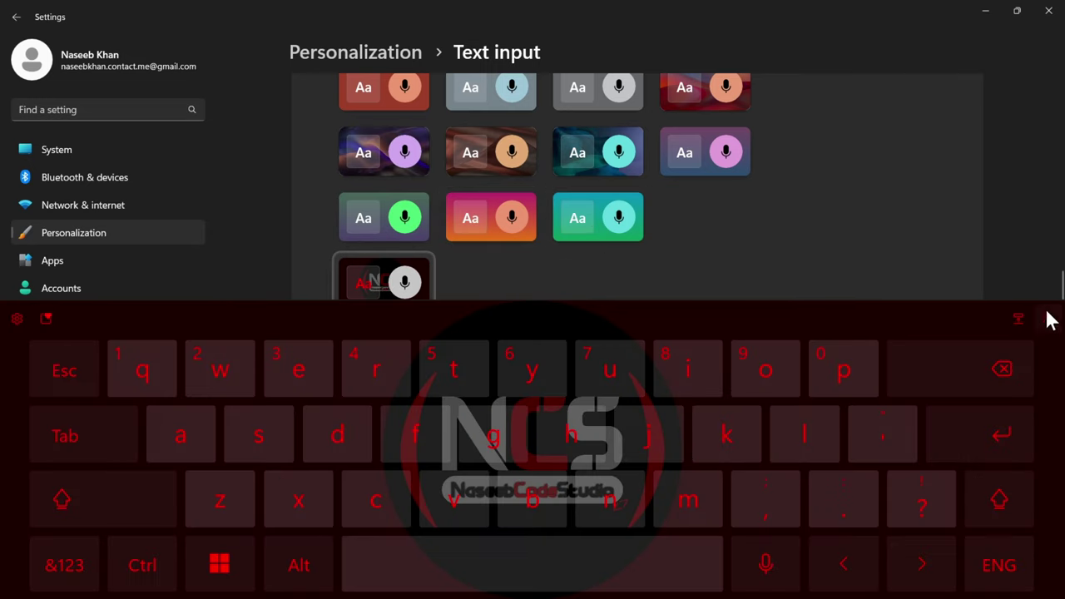
click(1018, 318)
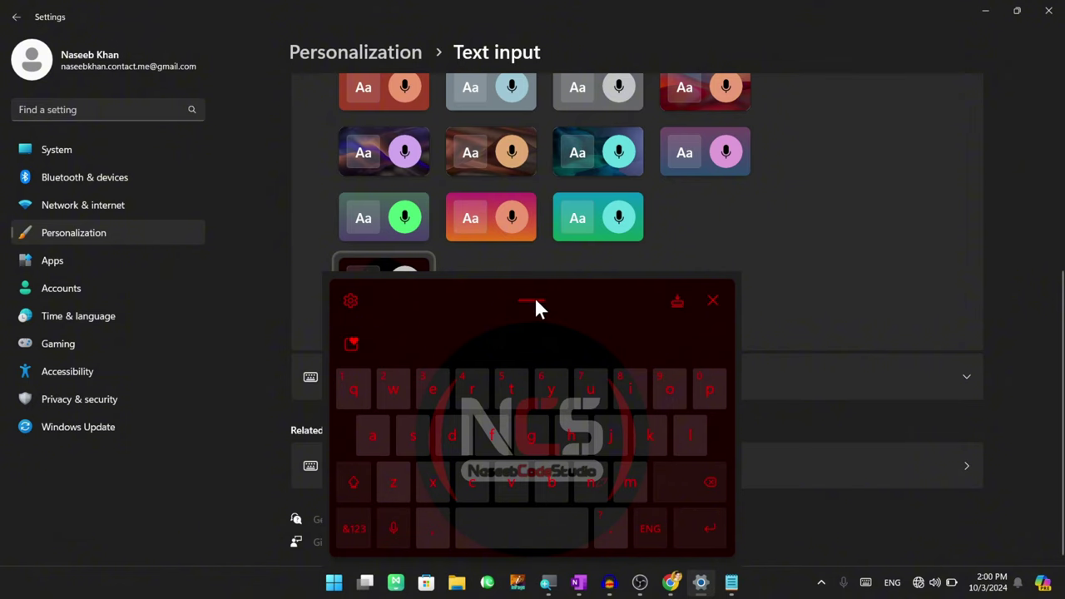
drag(535, 304, 488, 479)
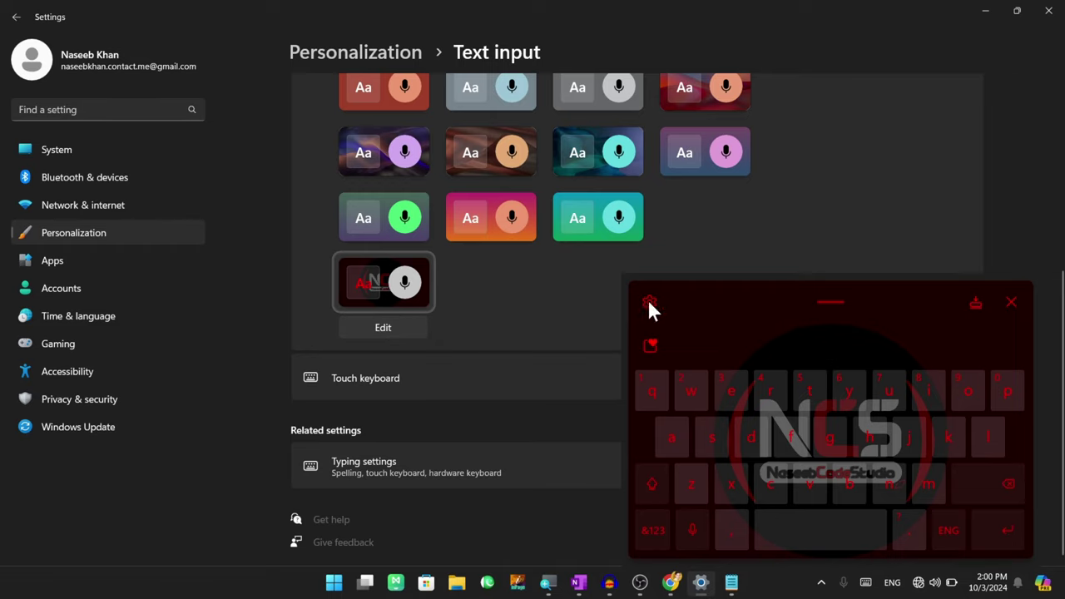
Change the custom theme's background colour to bright blue and save the theme.
click(385, 326)
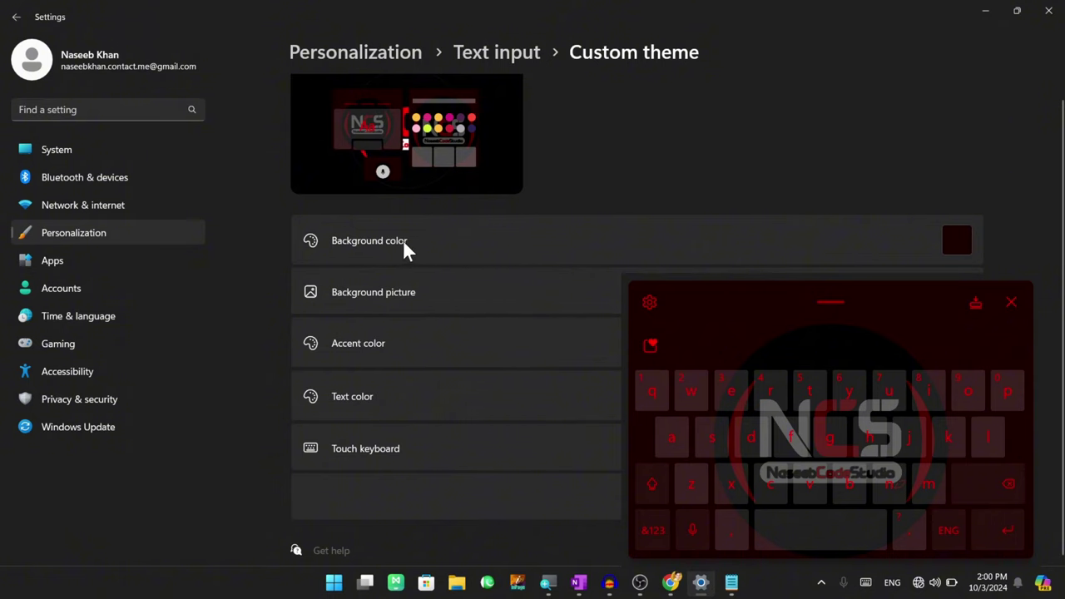
drag(823, 308, 226, 356)
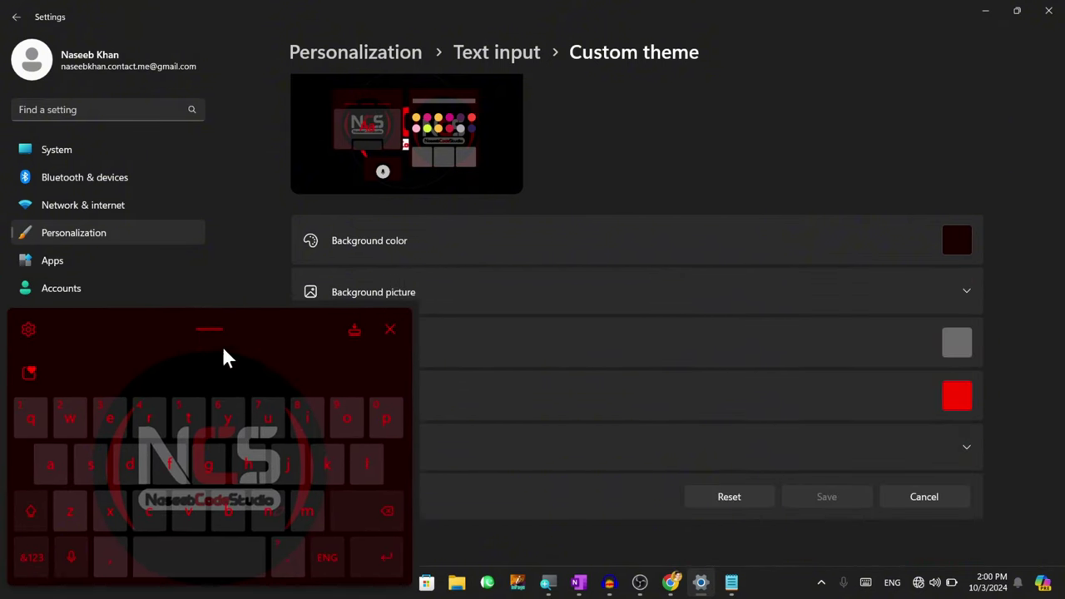
click(956, 240)
drag(537, 185, 542, 155)
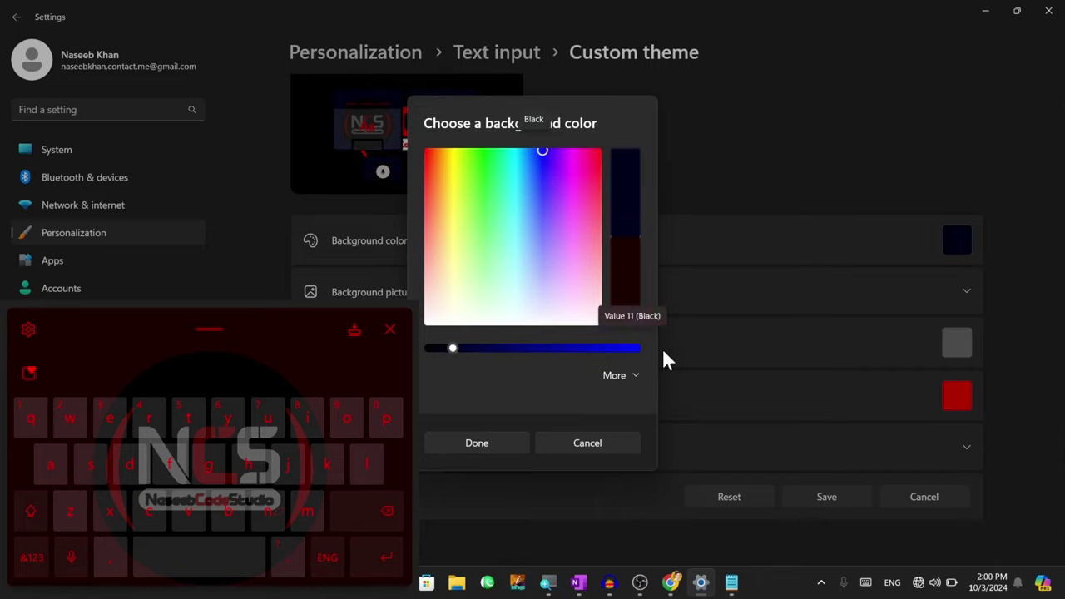
drag(663, 348, 651, 364)
click(491, 441)
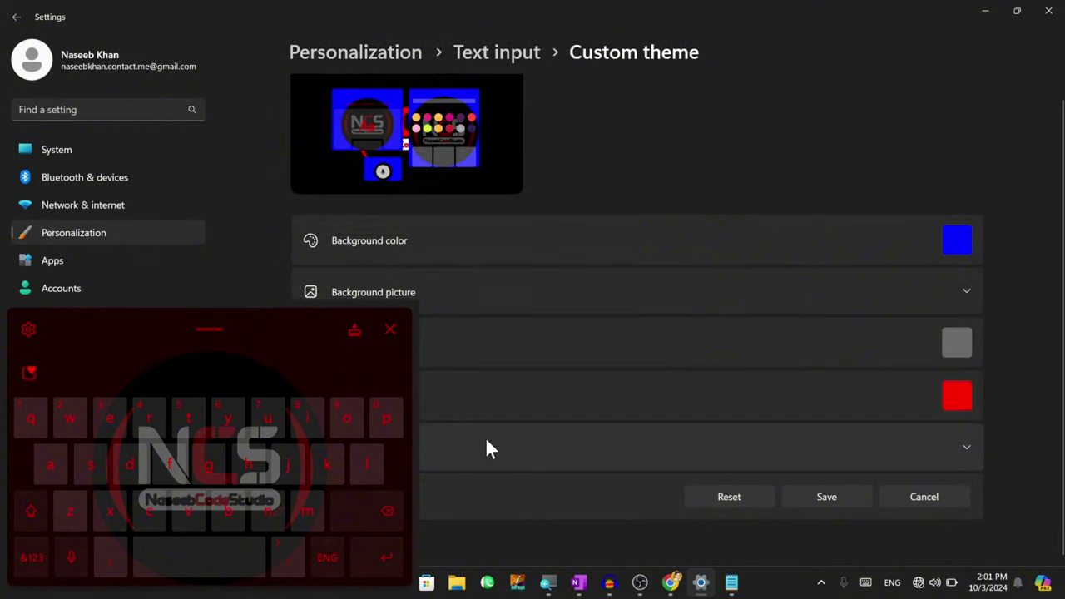
click(821, 497)
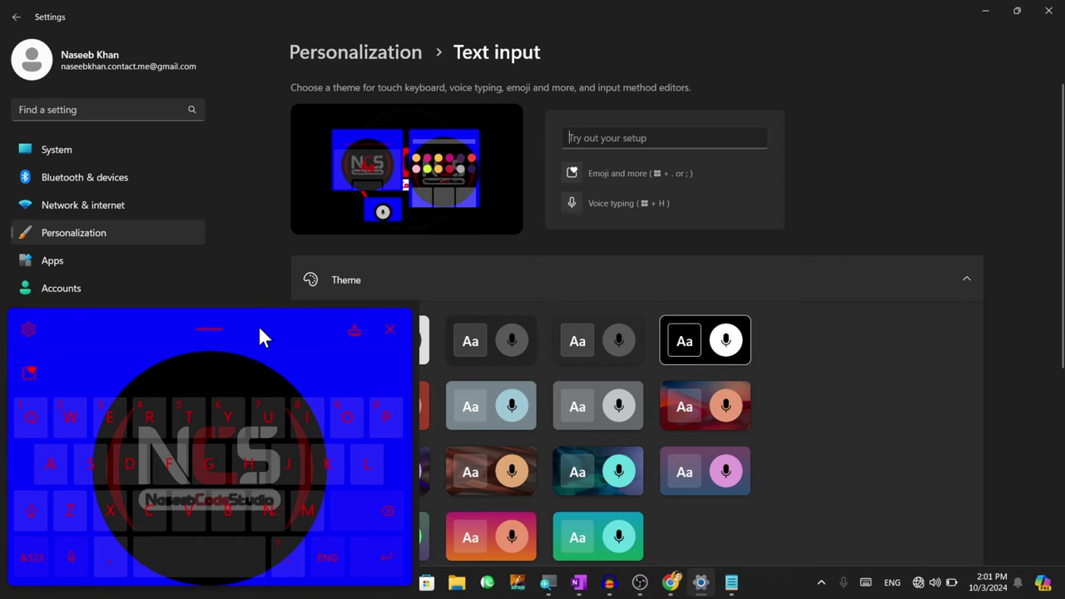
Reopen the Custom theme for editing, keeping the keyboard clear of the settings.
drag(258, 325, 836, 208)
scroll(500, 424, down, 3)
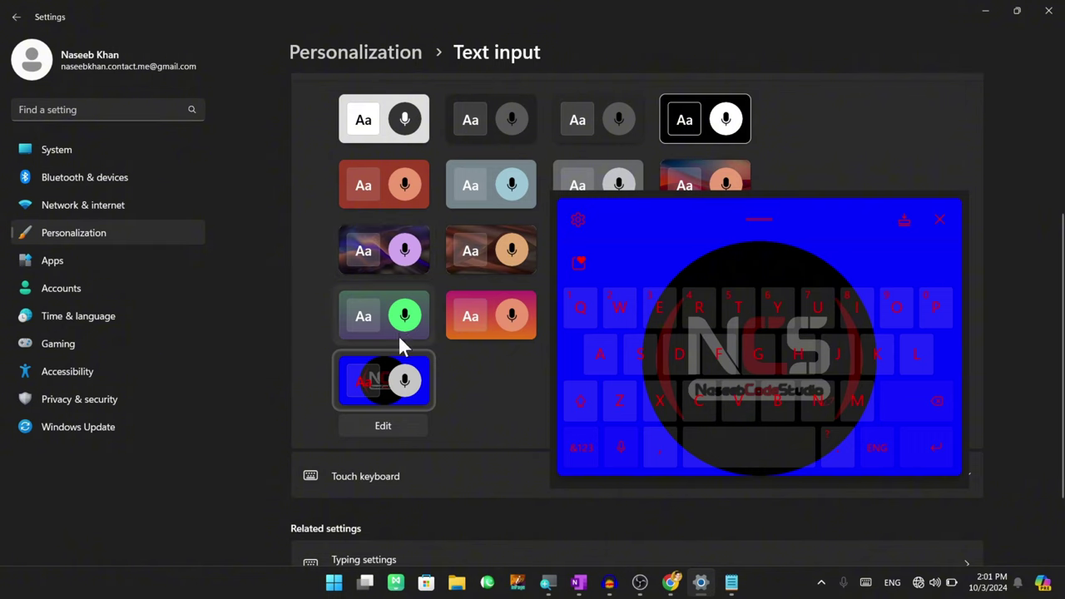
click(389, 425)
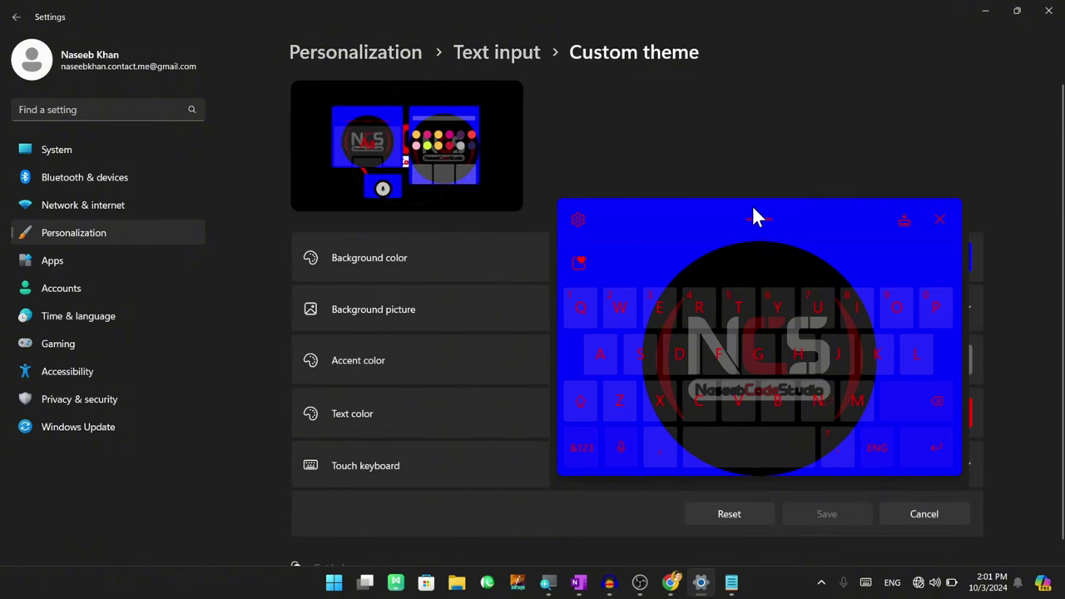
drag(765, 225, 218, 333)
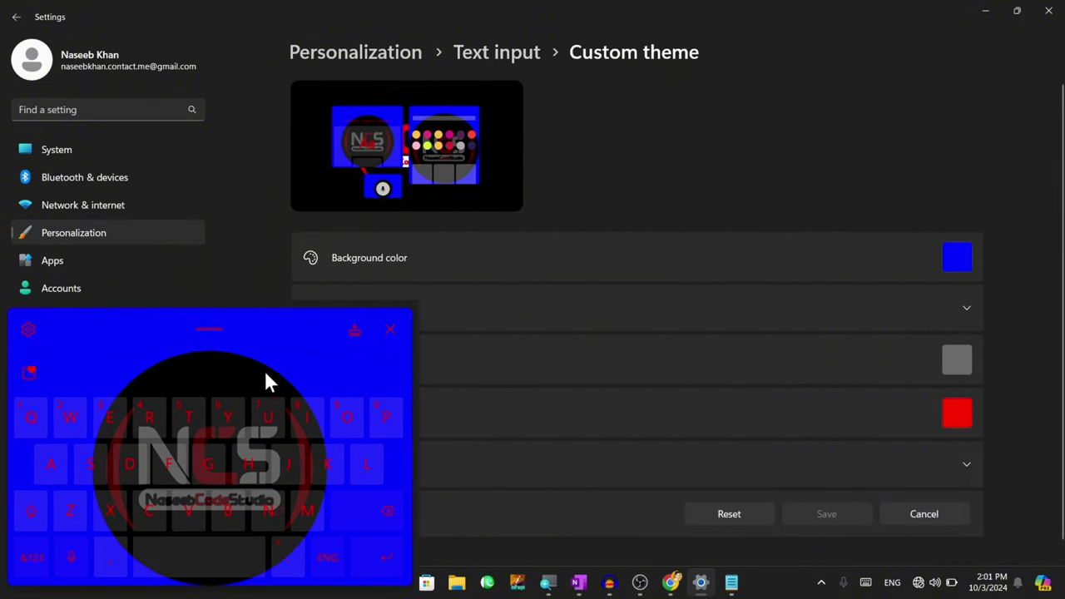
Expand the custom theme's Background picture options and start changing the picture.
scroll(724, 295, down, 1)
click(706, 291)
scroll(702, 292, down, 2)
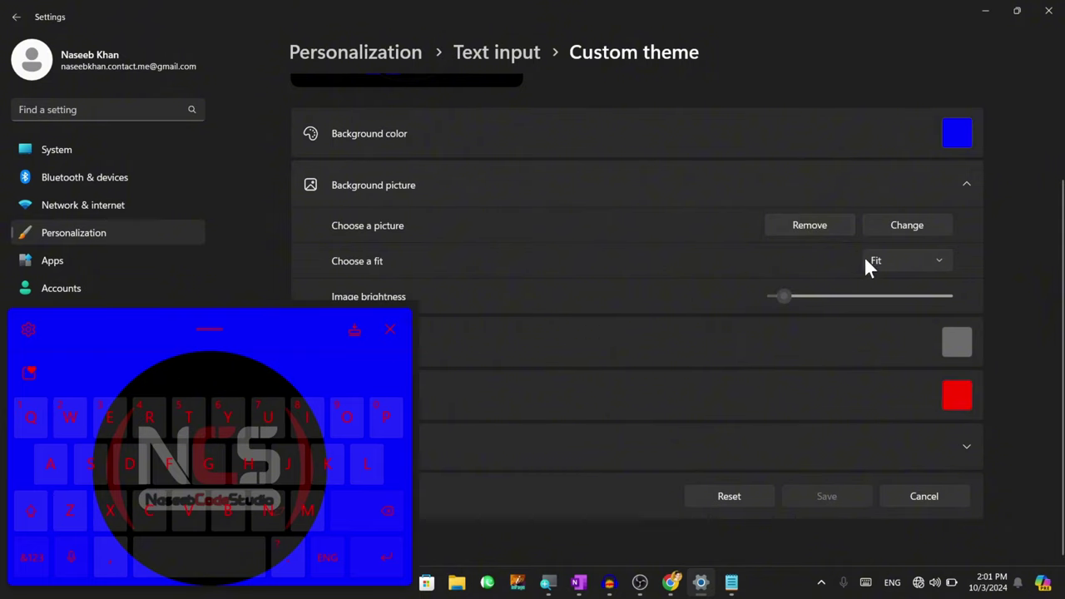
click(898, 229)
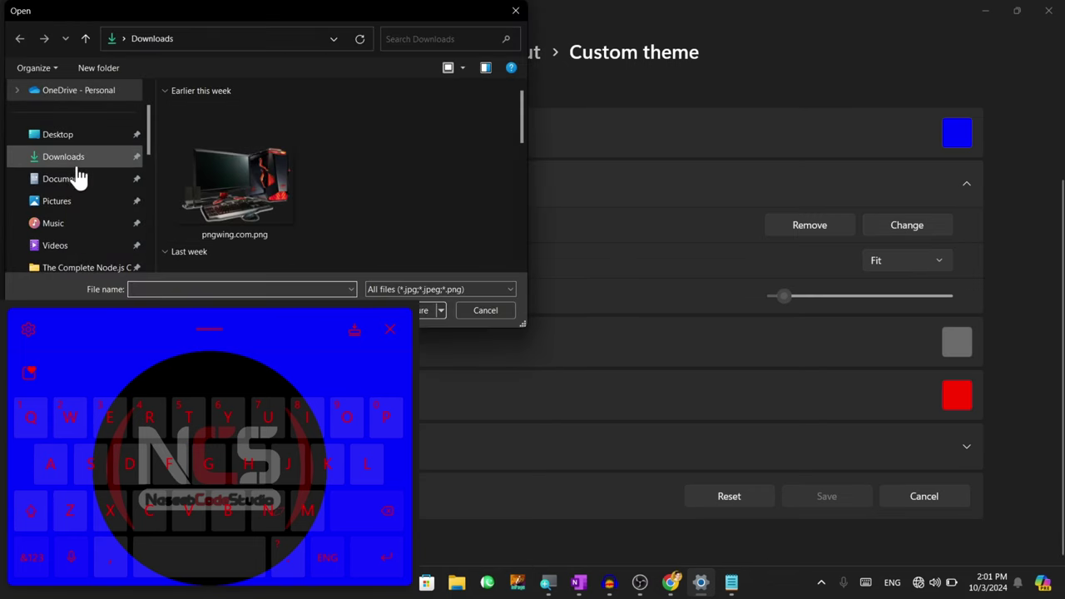
Set pngwing.com.png as the background picture, save, and bring up the touch keyboard.
scroll(291, 175, down, 5)
scroll(290, 175, up, 5)
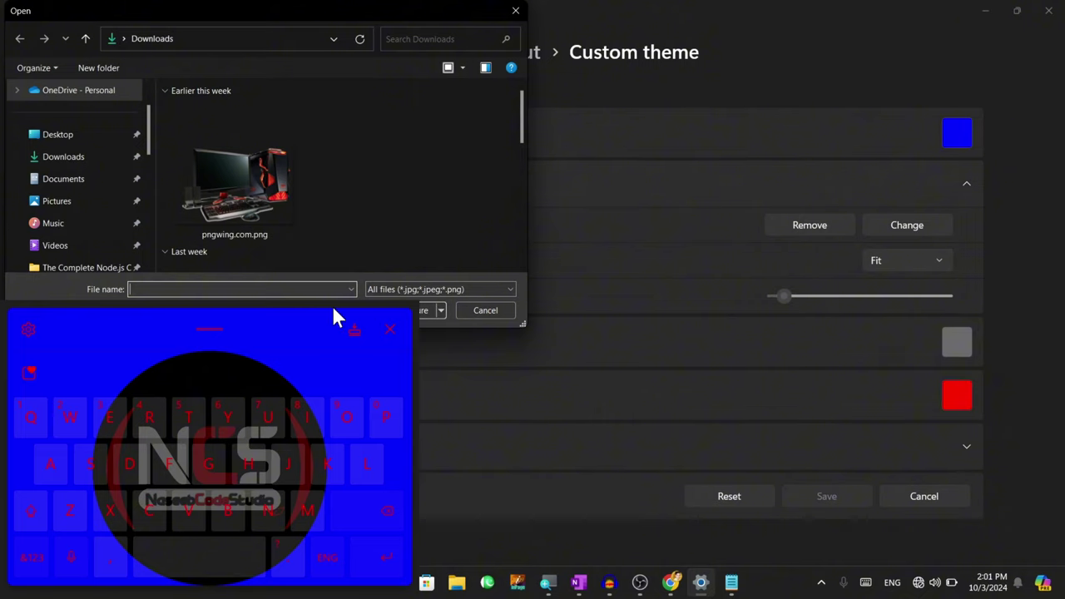
click(390, 329)
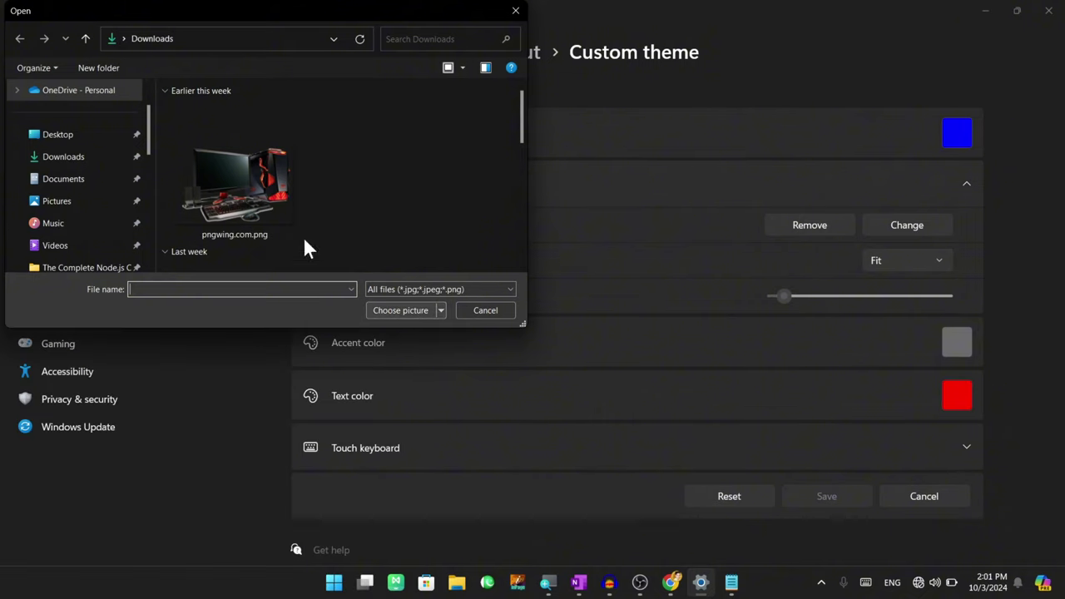
click(296, 233)
click(401, 310)
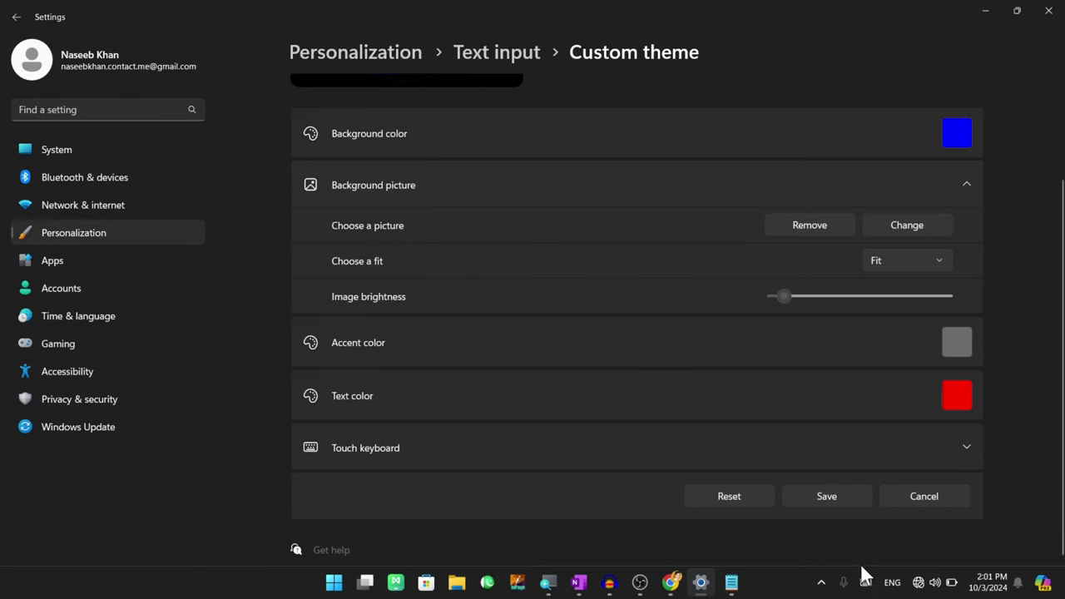
click(831, 496)
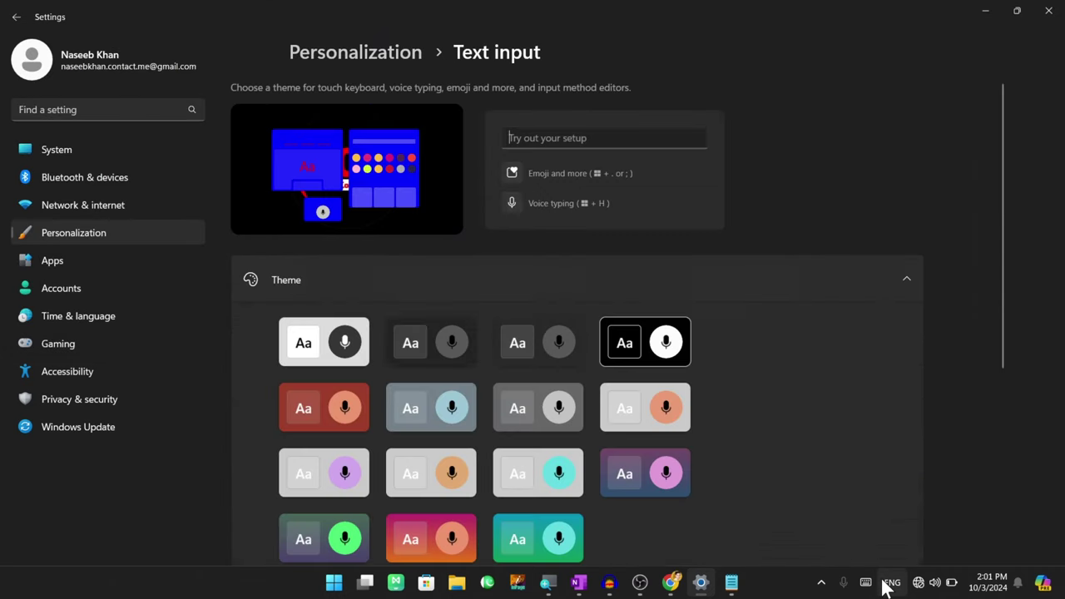
click(866, 583)
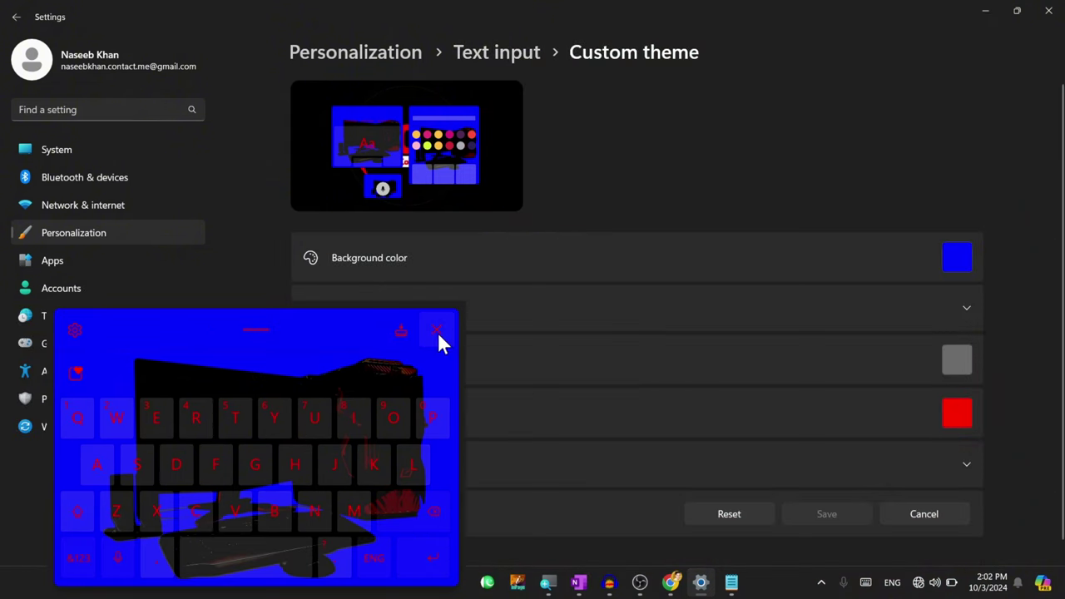
Set the custom theme's accent colour to dark red.
click(437, 332)
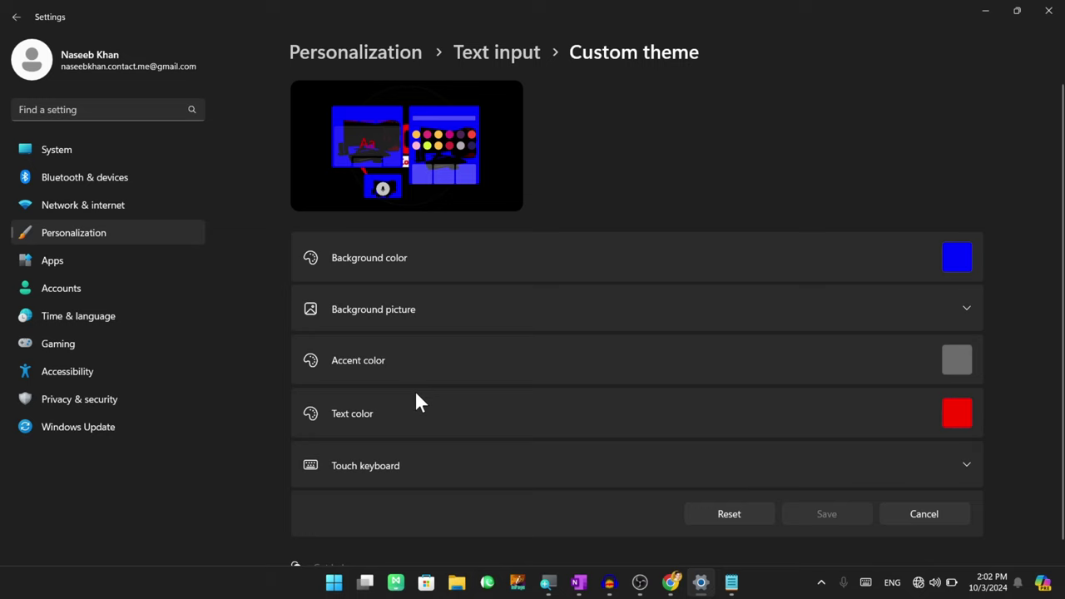
click(951, 366)
mouse_move(488, 186)
mouse_down()
mouse_move(563, 185)
mouse_move(585, 143)
mouse_move(602, 156)
mouse_up()
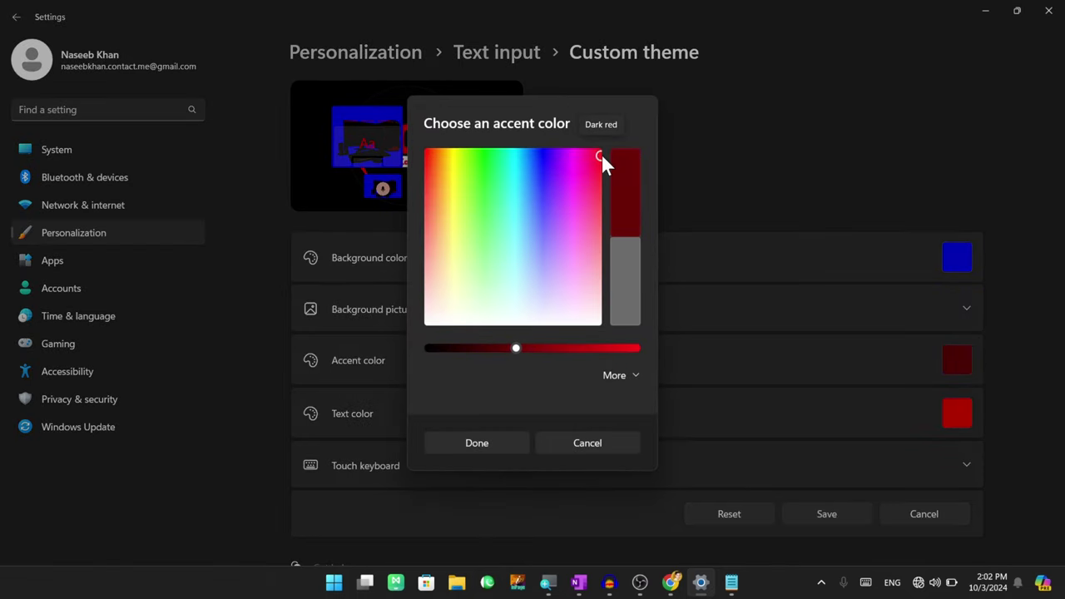
click(479, 443)
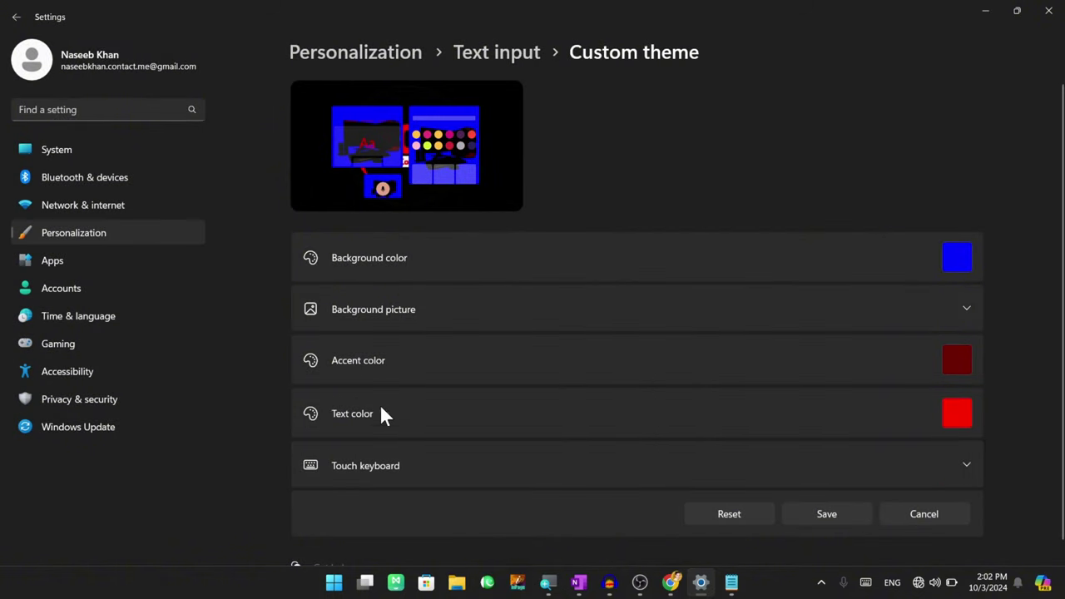
Make the suggestion text colour white and expand the touch keyboard key colour options.
click(955, 414)
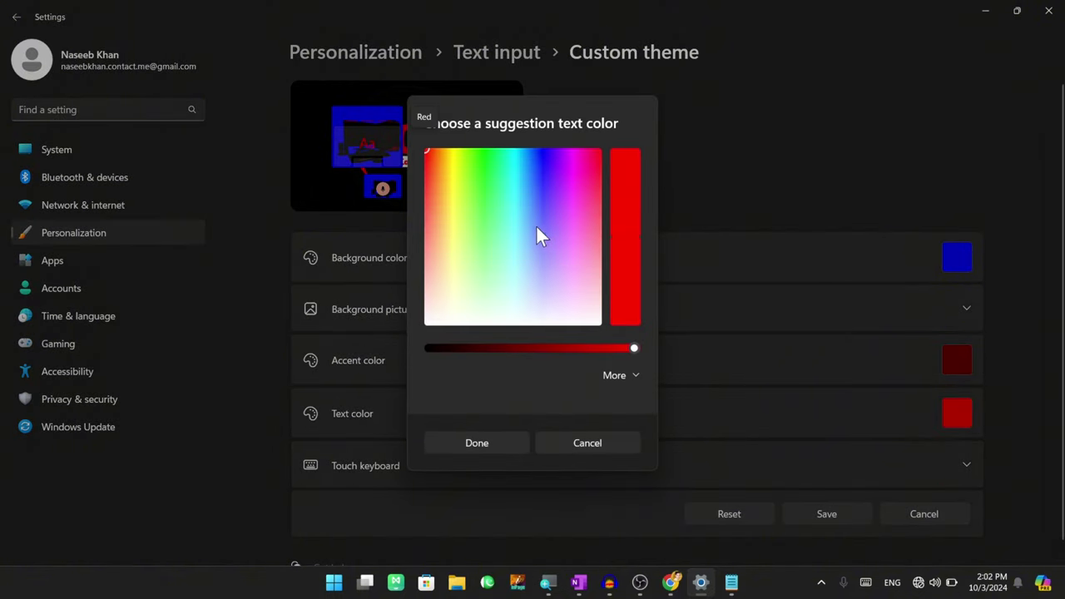
click(517, 190)
drag(518, 191, 627, 362)
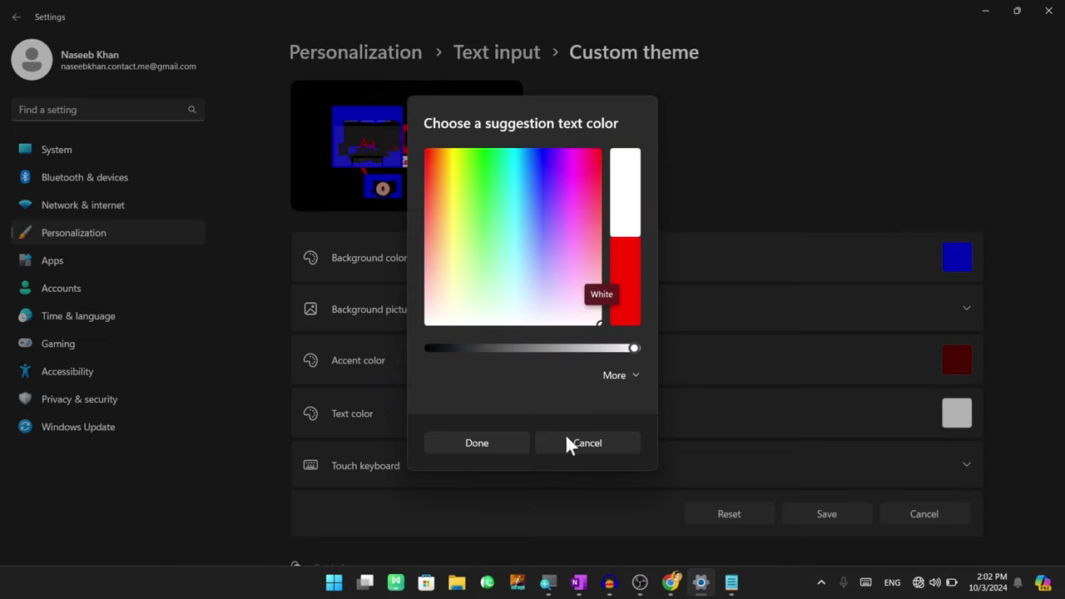
click(471, 444)
scroll(772, 423, down, 1)
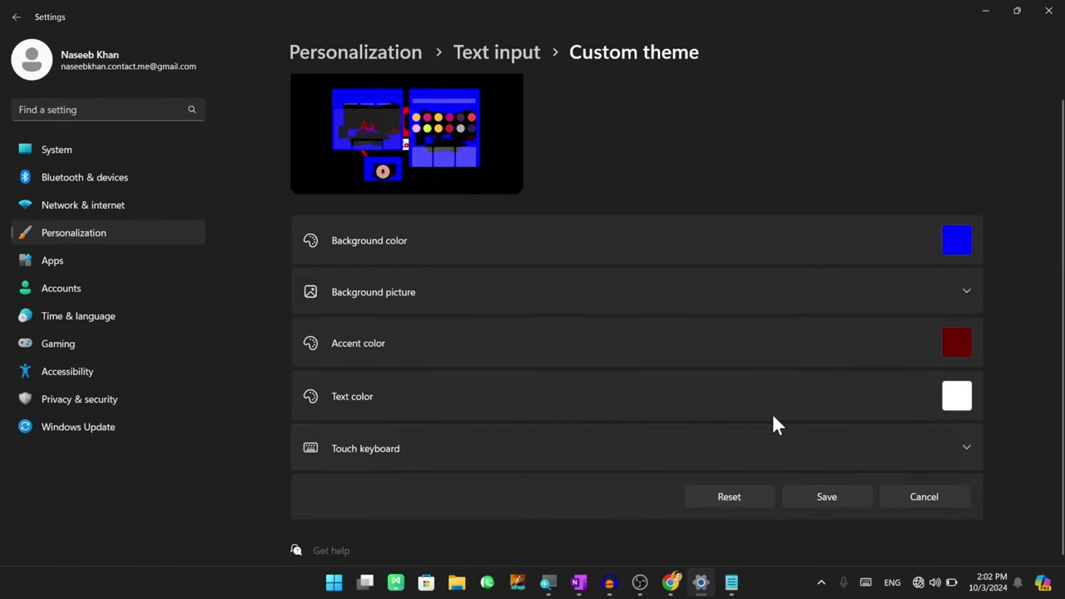
click(907, 450)
scroll(595, 403, down, 4)
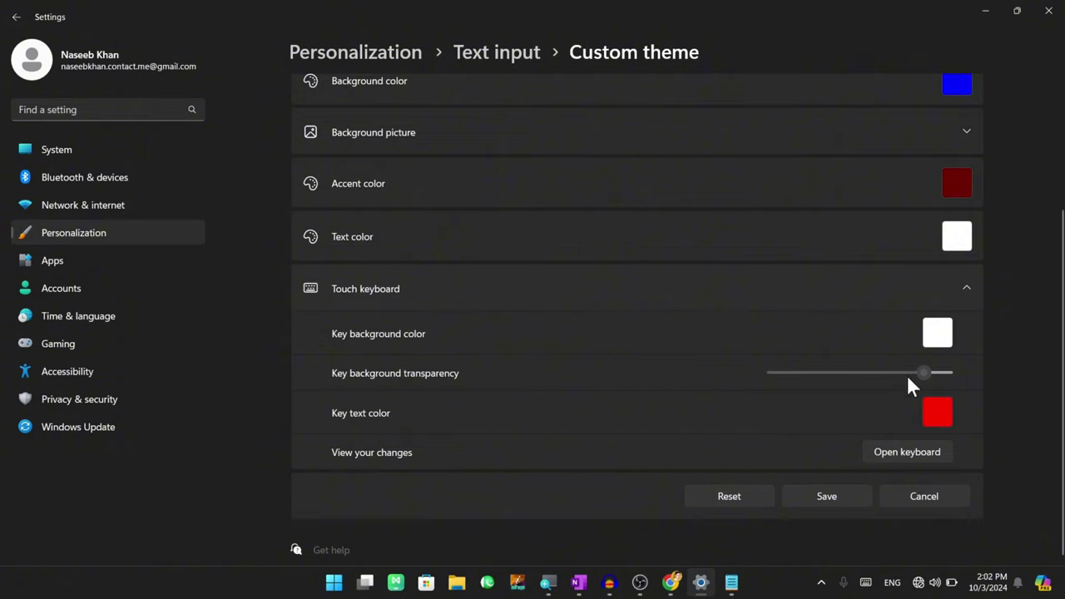
Lower the Key background transparency slider and save the Custom theme.
drag(927, 373, 880, 375)
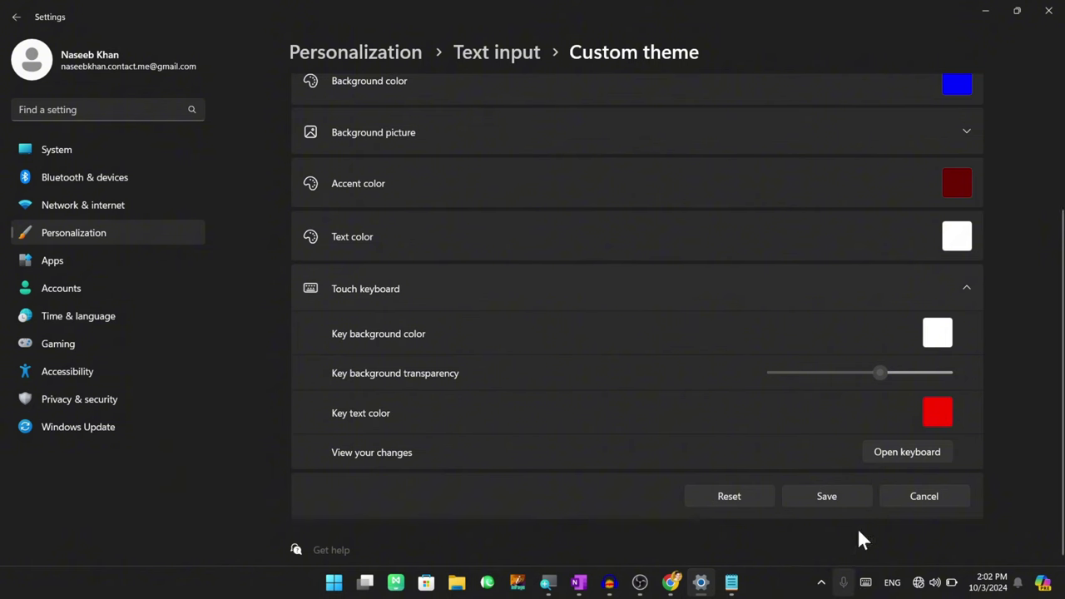
click(813, 497)
Open the touch keyboard from the tray to preview the saved custom theme.
click(899, 582)
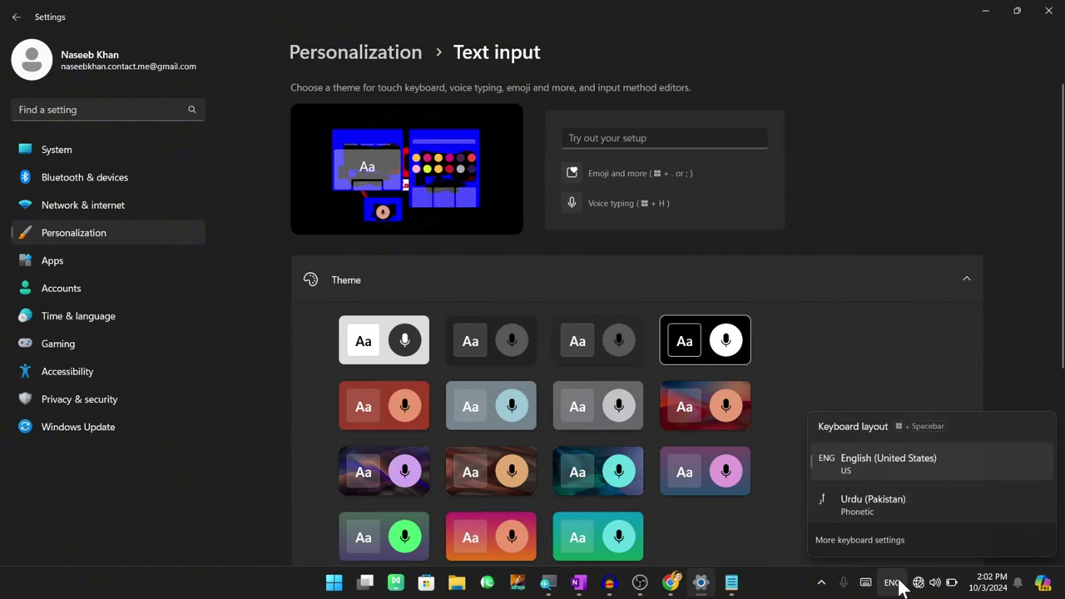
click(865, 582)
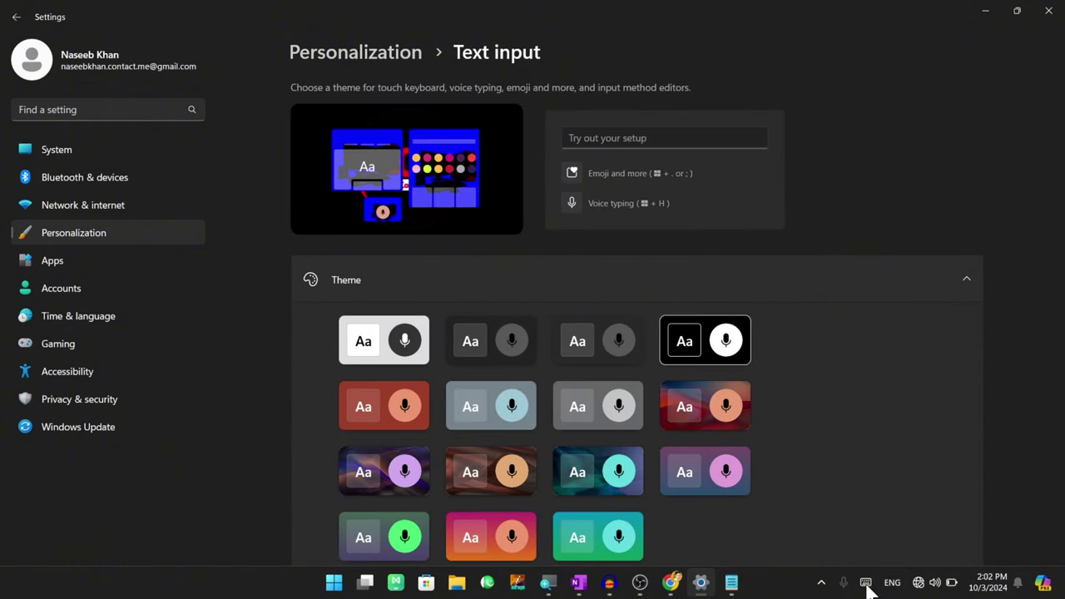
click(865, 582)
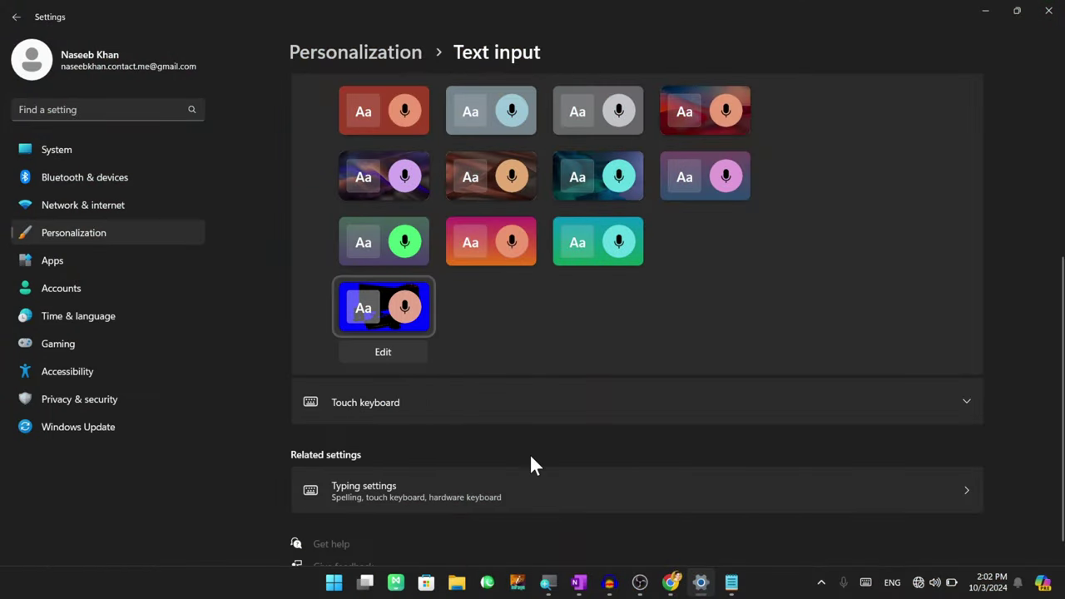
Look at the Typing settings, then return to the Personalization > Taskbar page.
scroll(426, 474, down, 1)
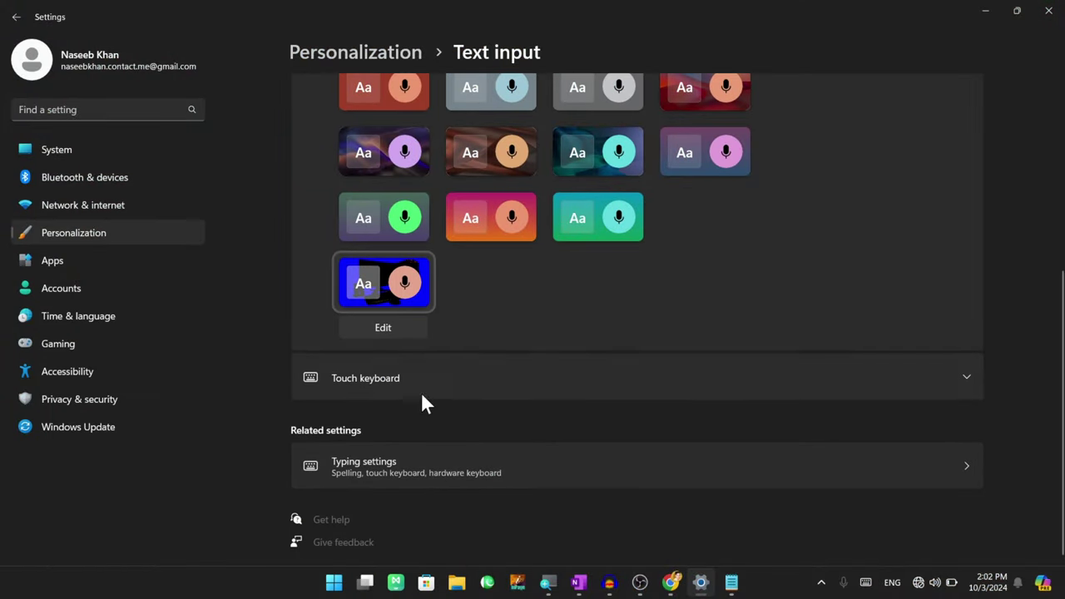
click(371, 375)
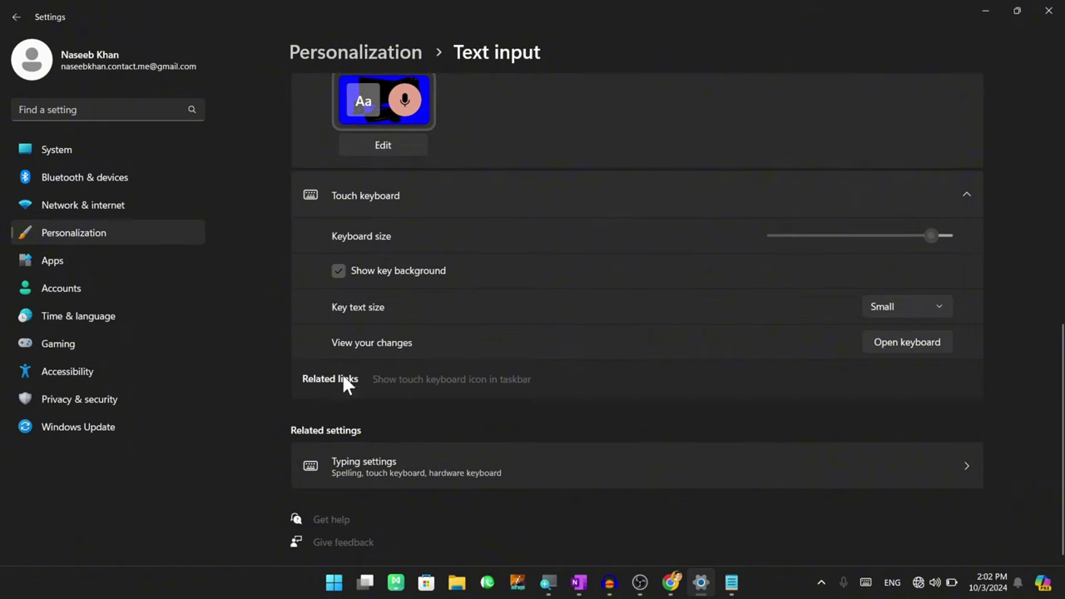
click(362, 467)
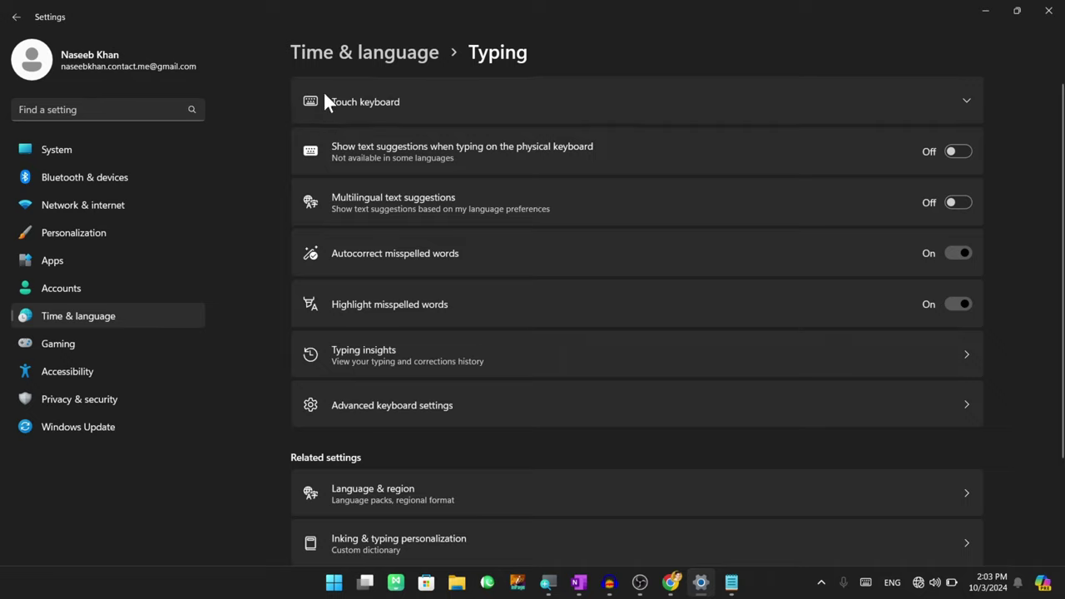
click(16, 16)
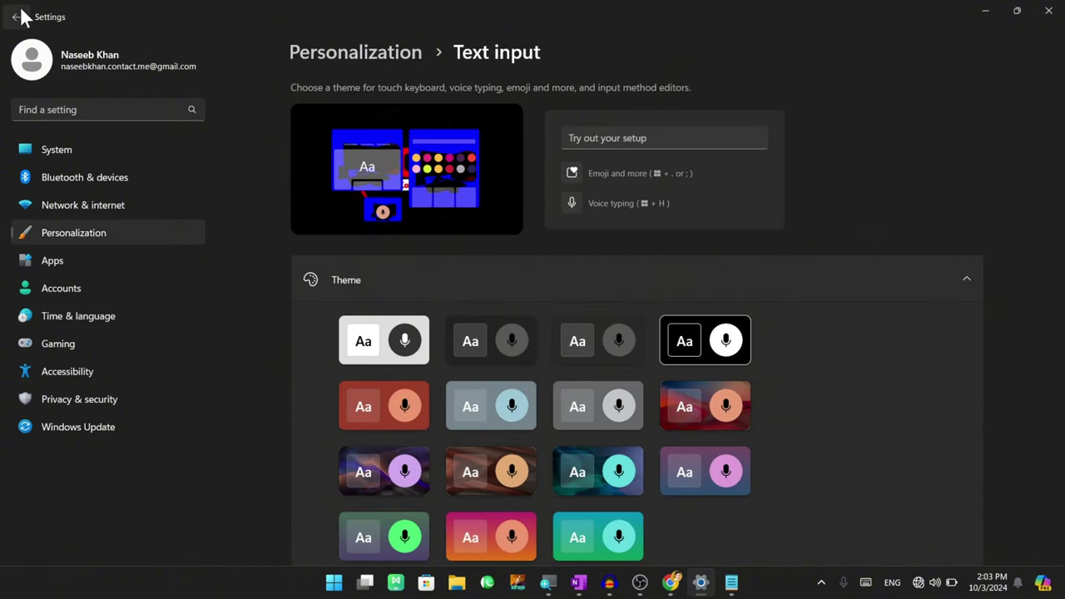
click(16, 16)
Toggle the Virtual touchpad tray icon on and off, leaving it off, and expand Other system tray icons.
scroll(517, 349, down, 2)
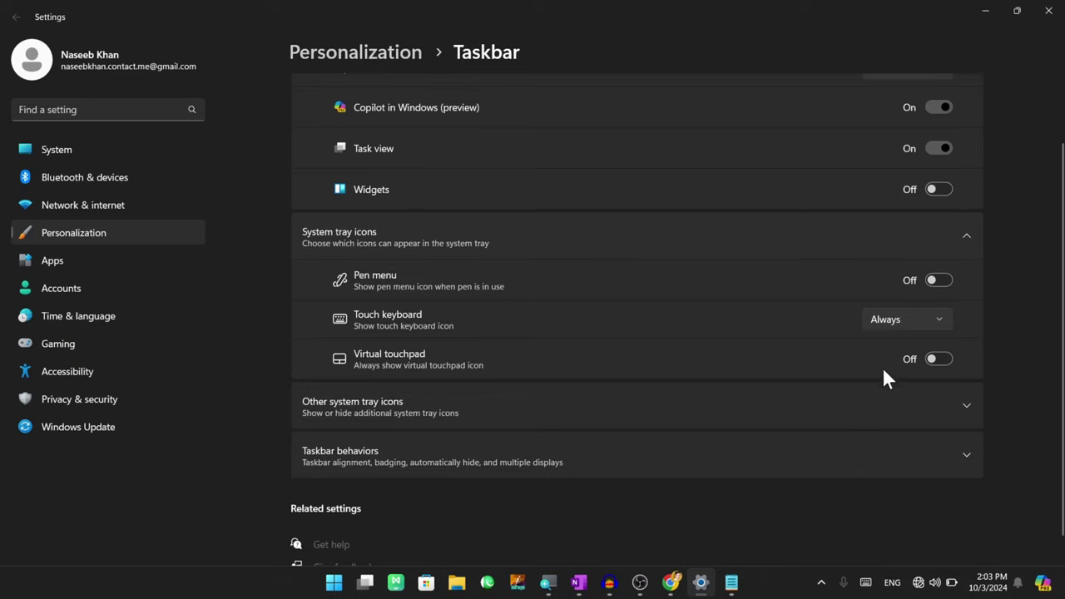
click(939, 359)
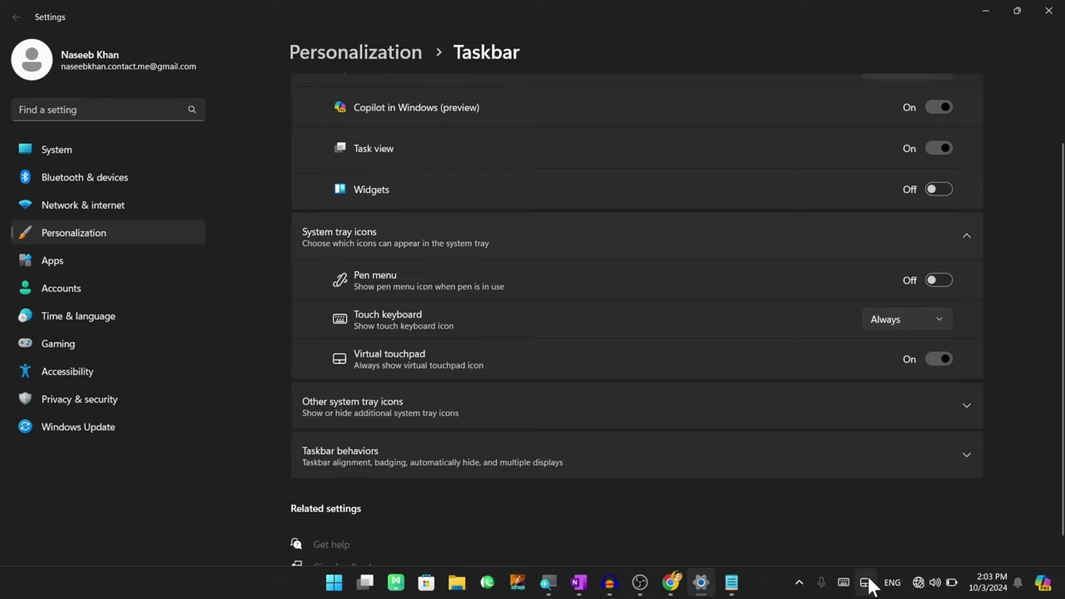
scroll(898, 416, down, 1)
click(932, 335)
click(932, 335)
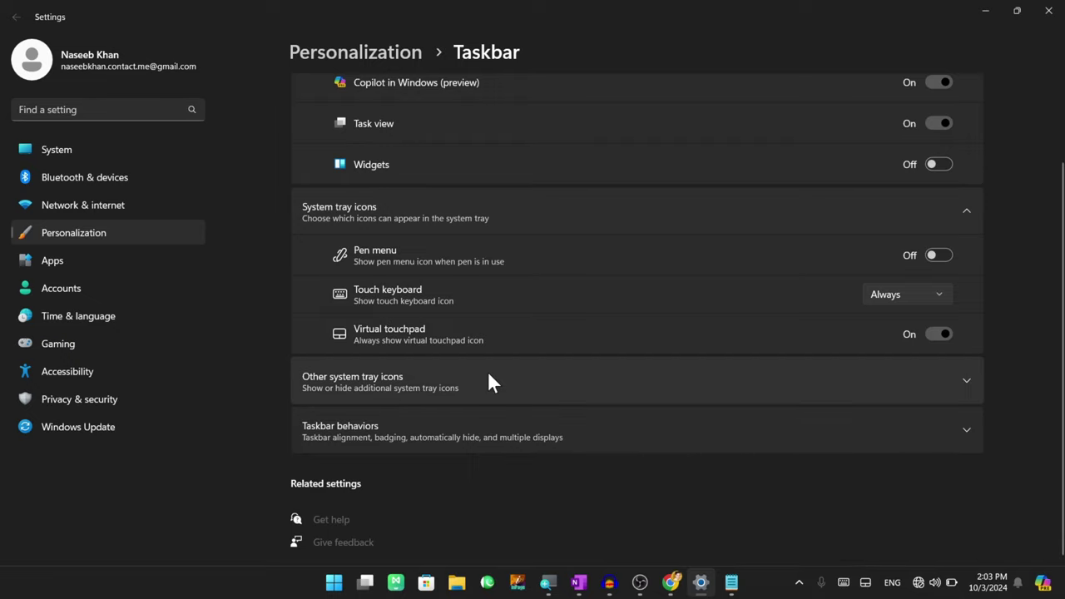
click(928, 334)
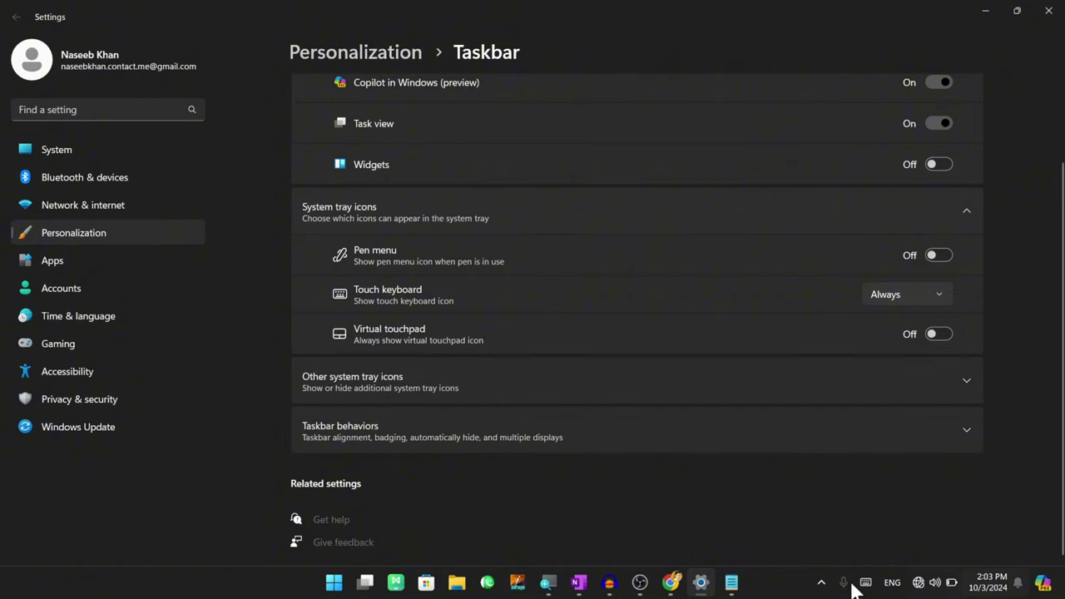
click(624, 379)
Turn off the hidden icon menu and check the hidden tray icons flyout.
scroll(563, 375, down, 2)
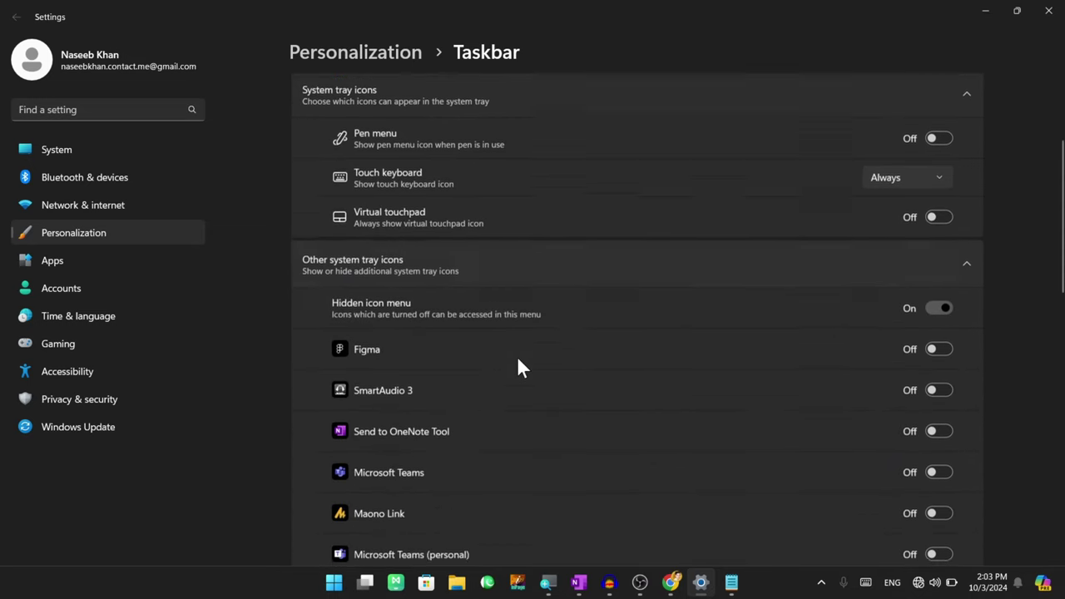
click(821, 583)
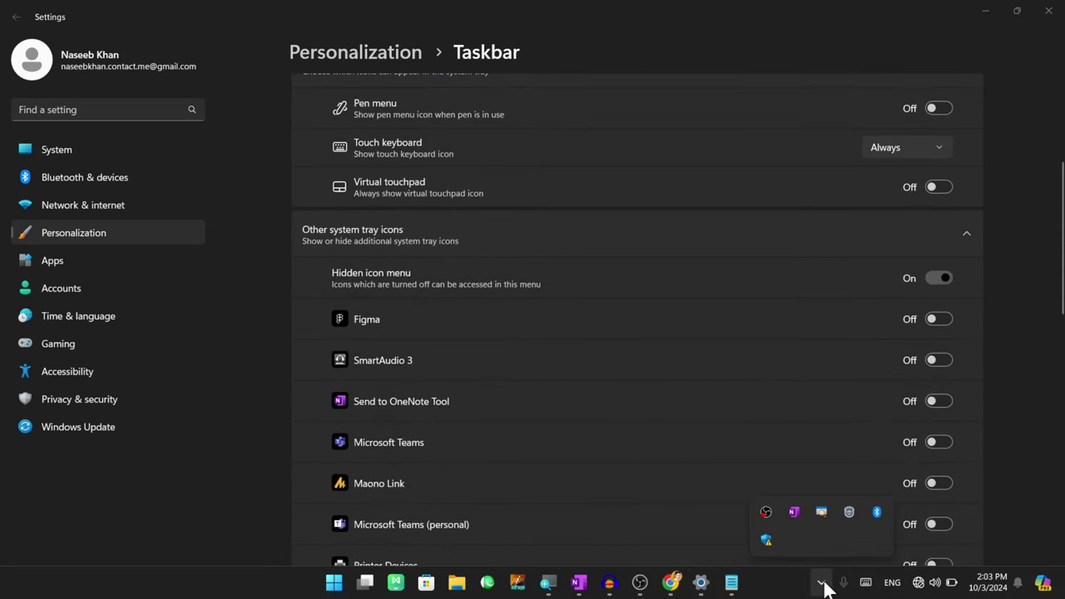
click(928, 279)
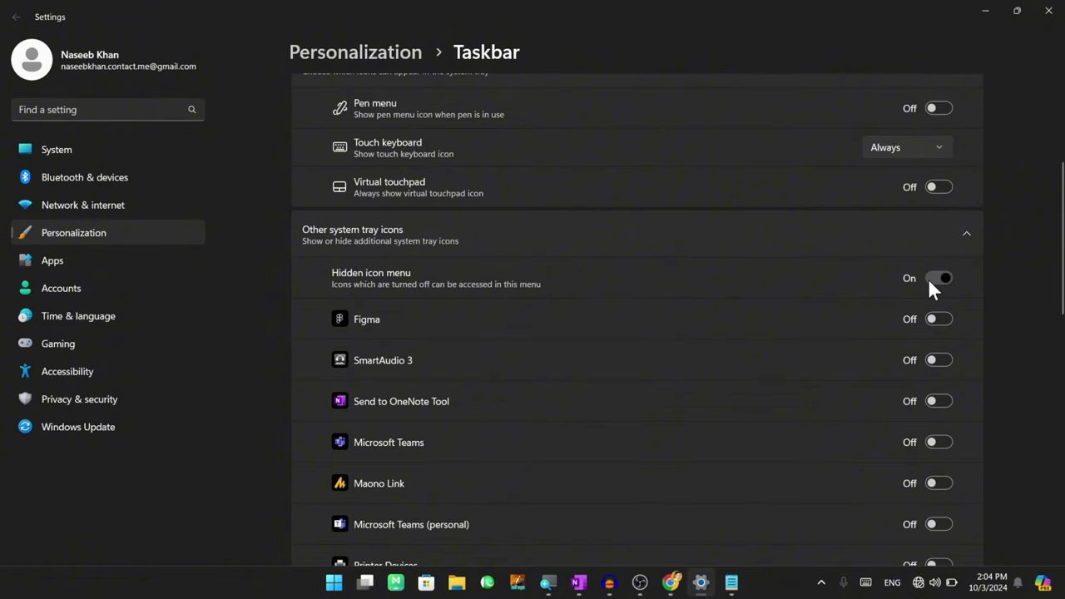
scroll(446, 370, down, 5)
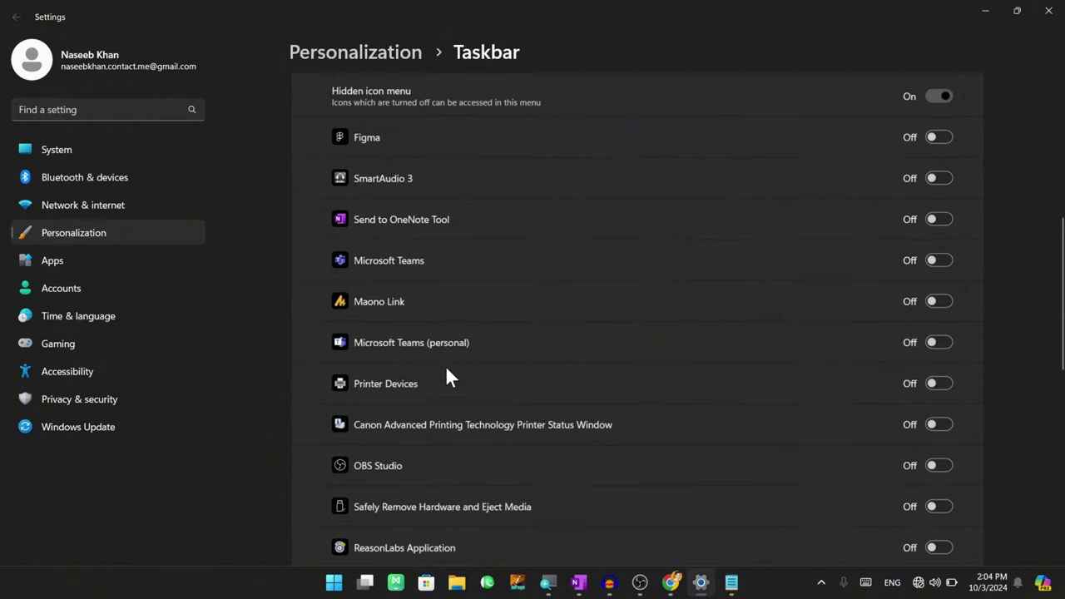
click(821, 582)
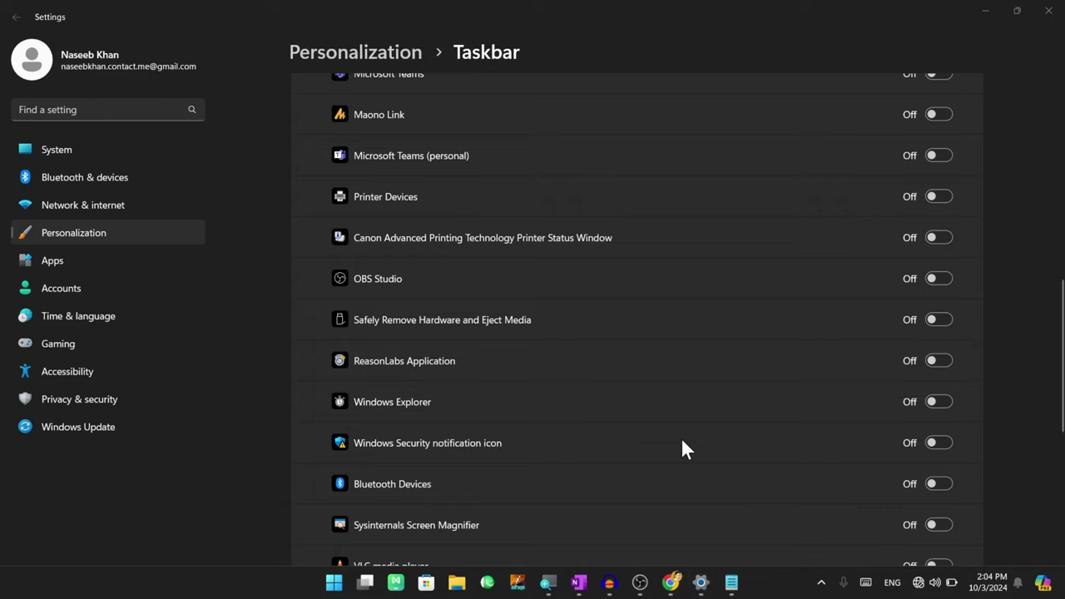
Switch the Windows Security notification icon on, then back off.
click(936, 443)
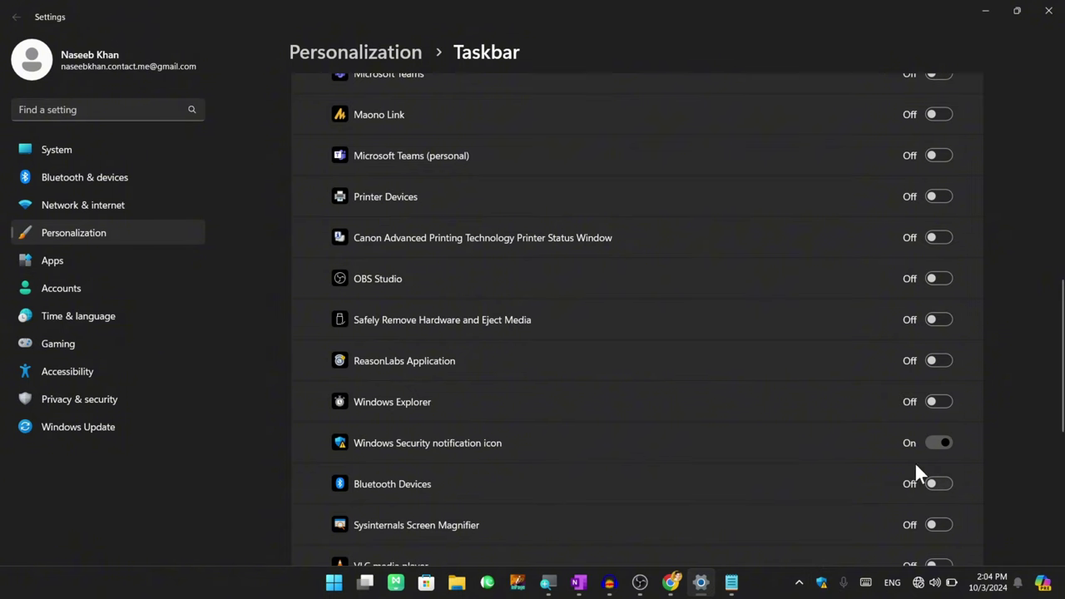
click(928, 444)
scroll(558, 447, down, 5)
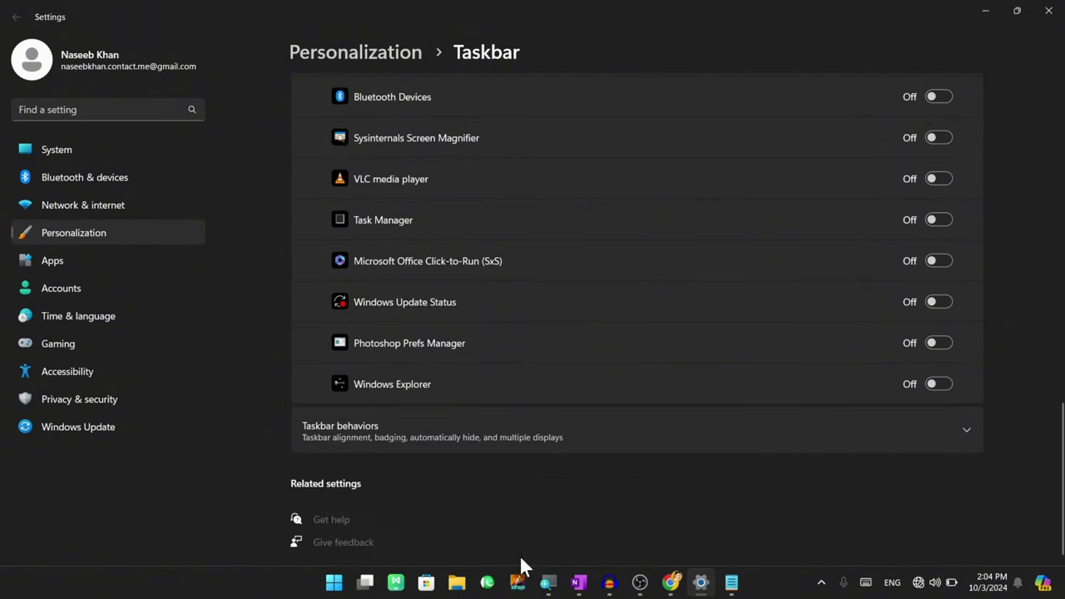
click(393, 433)
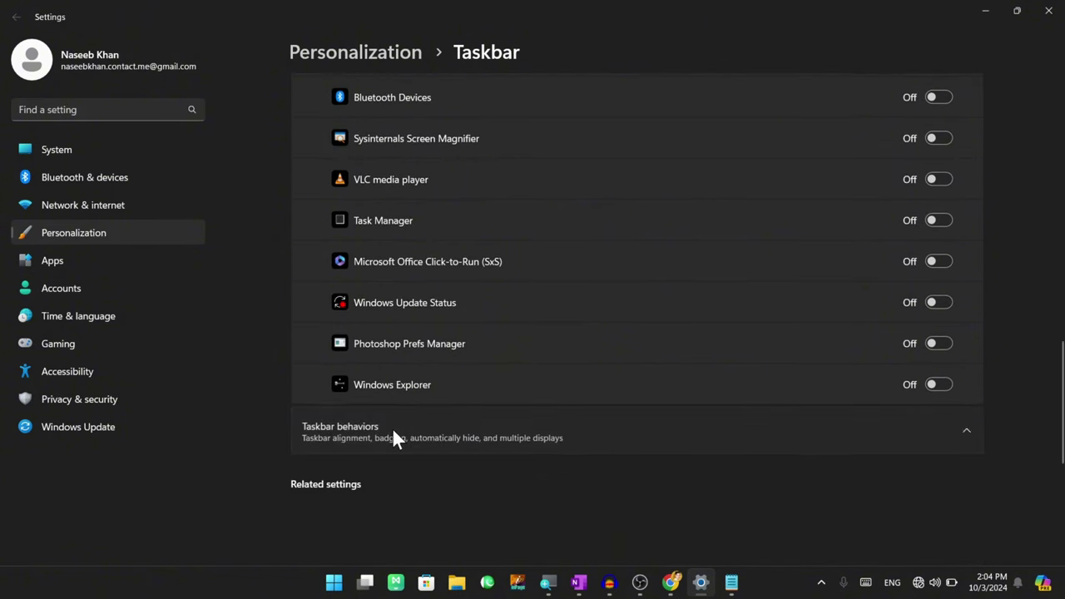
scroll(407, 366, down, 1)
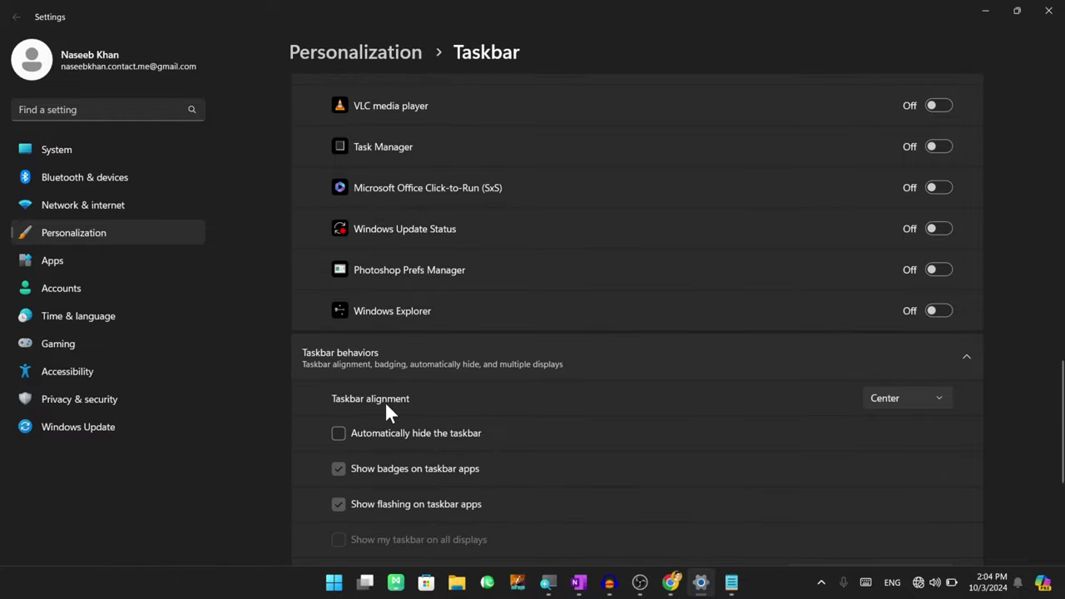
click(874, 396)
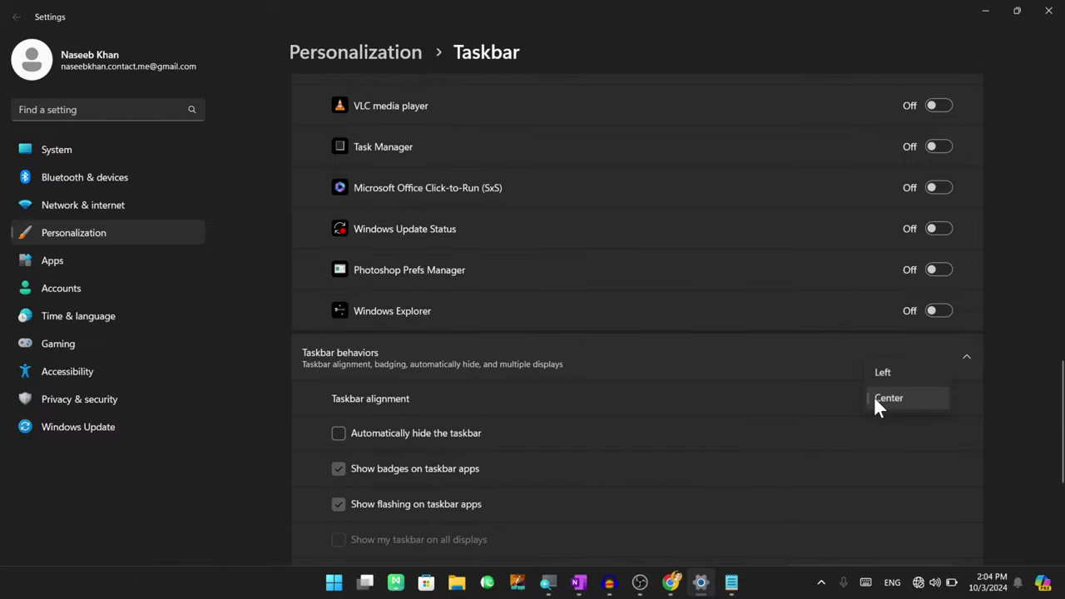
click(876, 372)
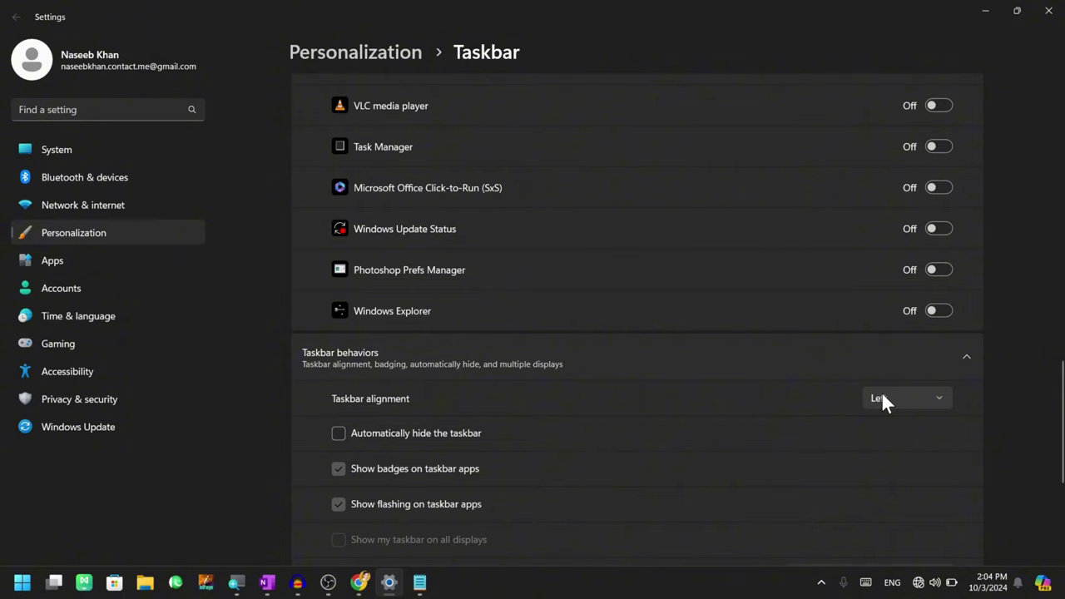
click(881, 391)
click(888, 423)
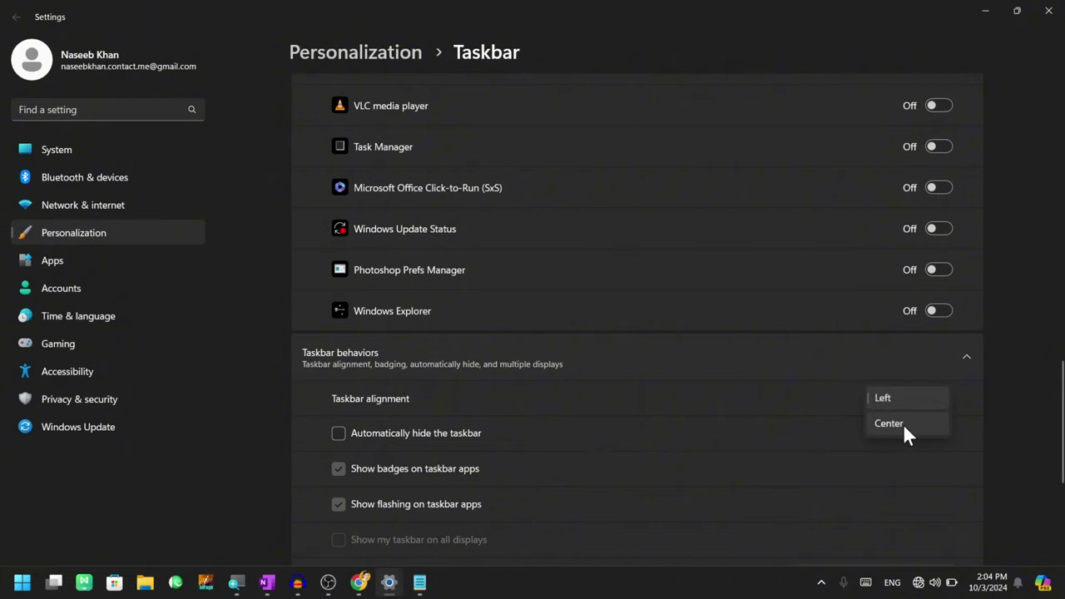
click(903, 423)
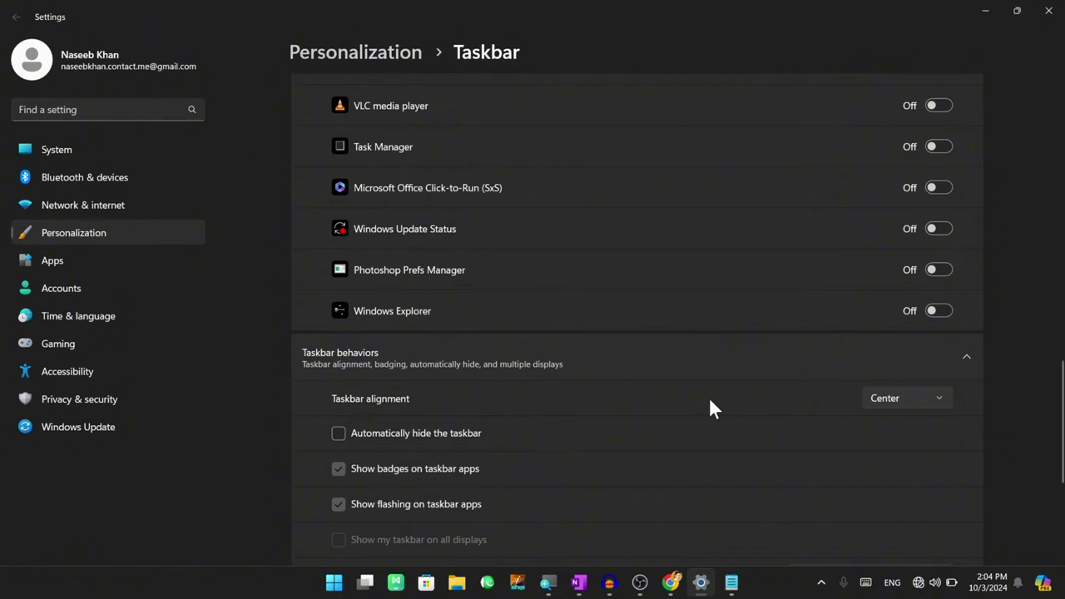
scroll(709, 397, down, 2)
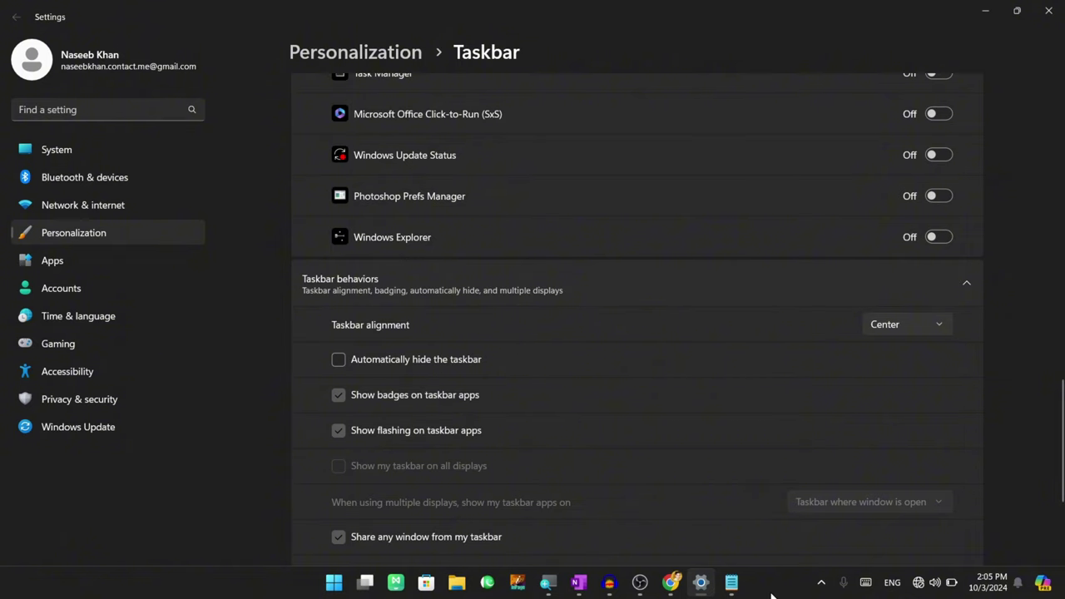
click(381, 360)
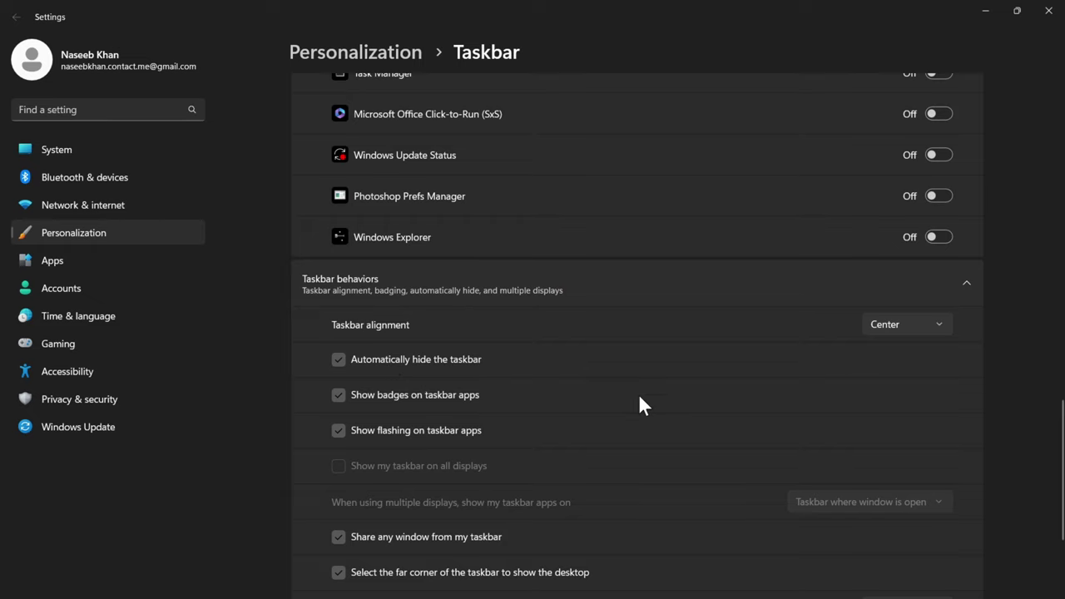
mouse_move(783, 583)
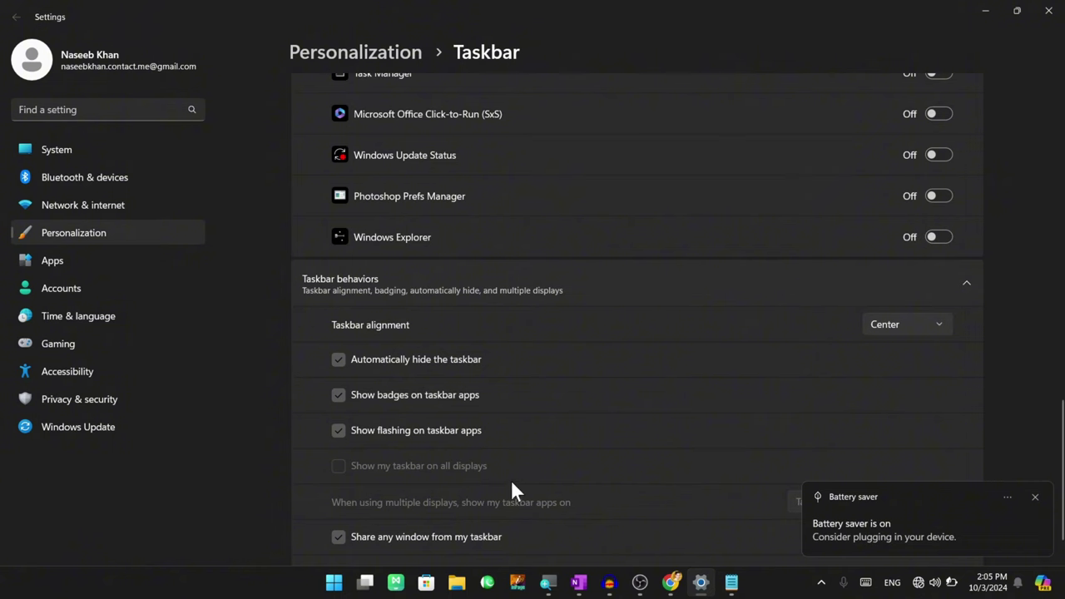
click(388, 366)
mouse_move(673, 582)
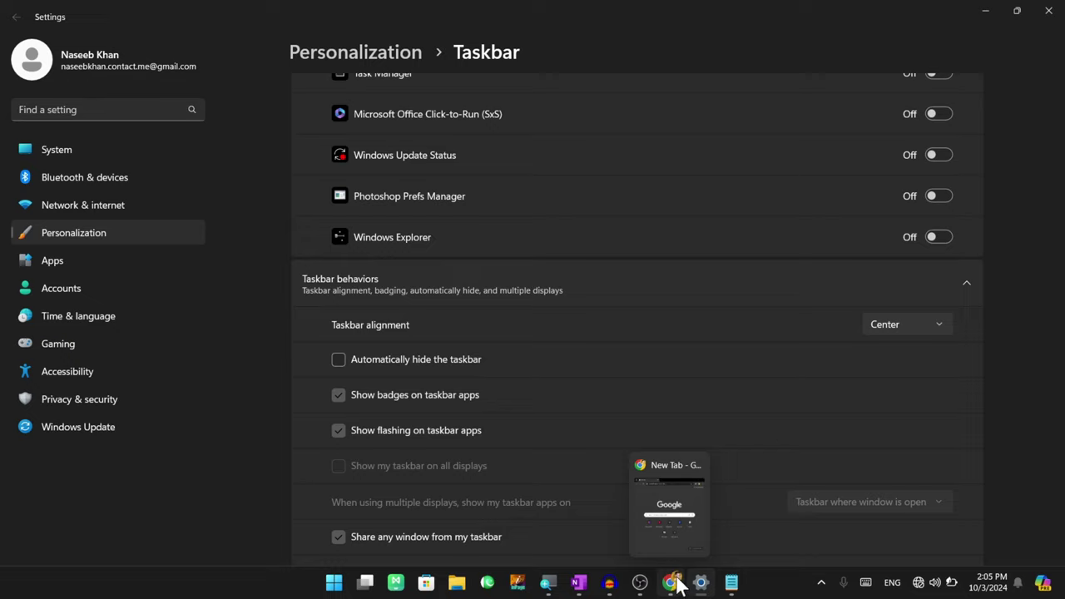
click(422, 396)
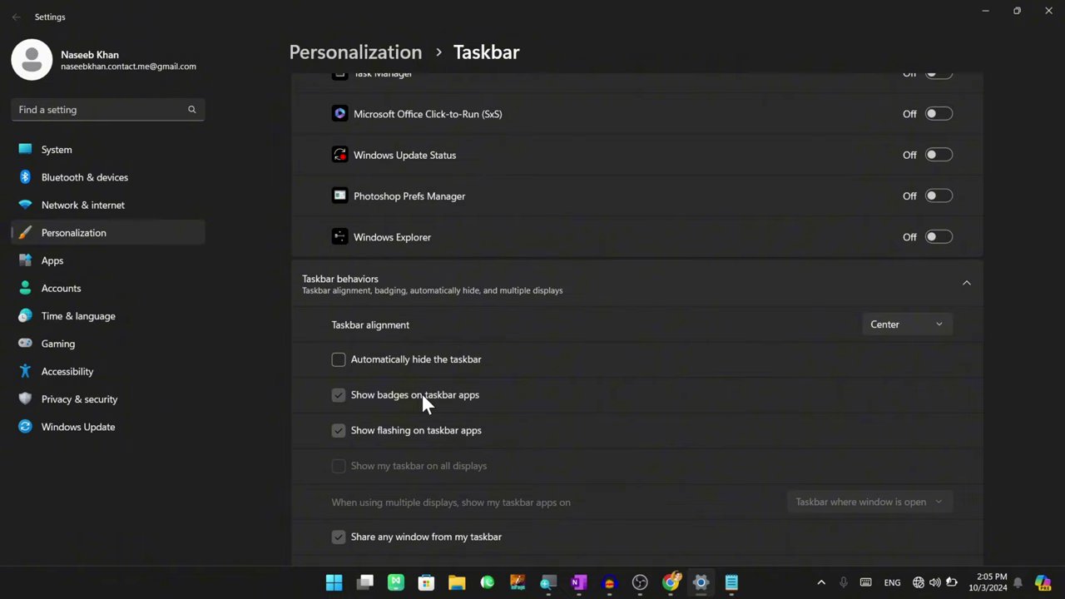
click(421, 391)
scroll(368, 430, down, 2)
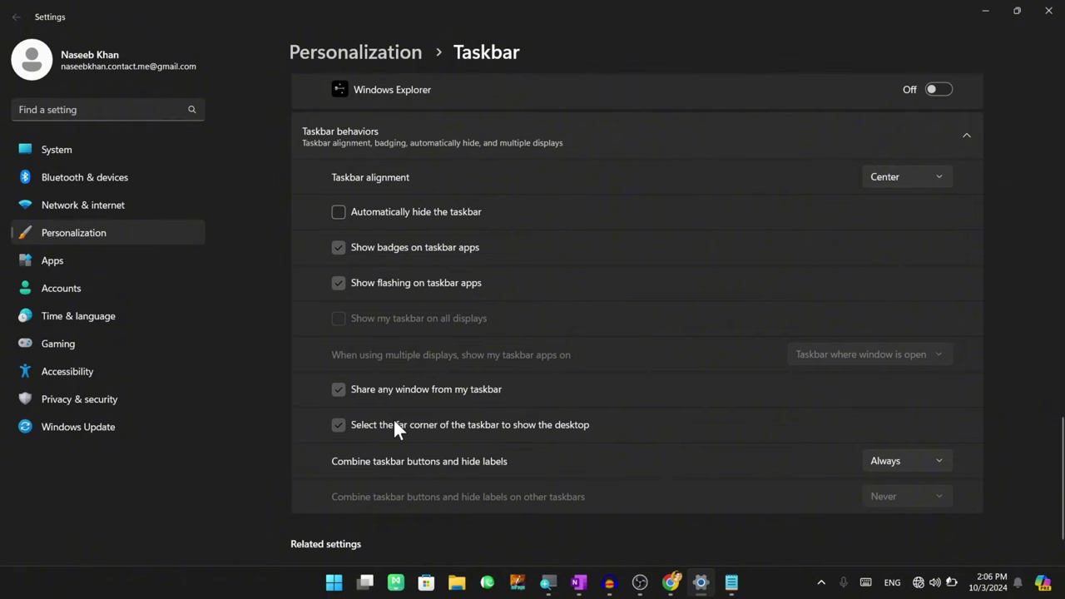
scroll(524, 429, down, 1)
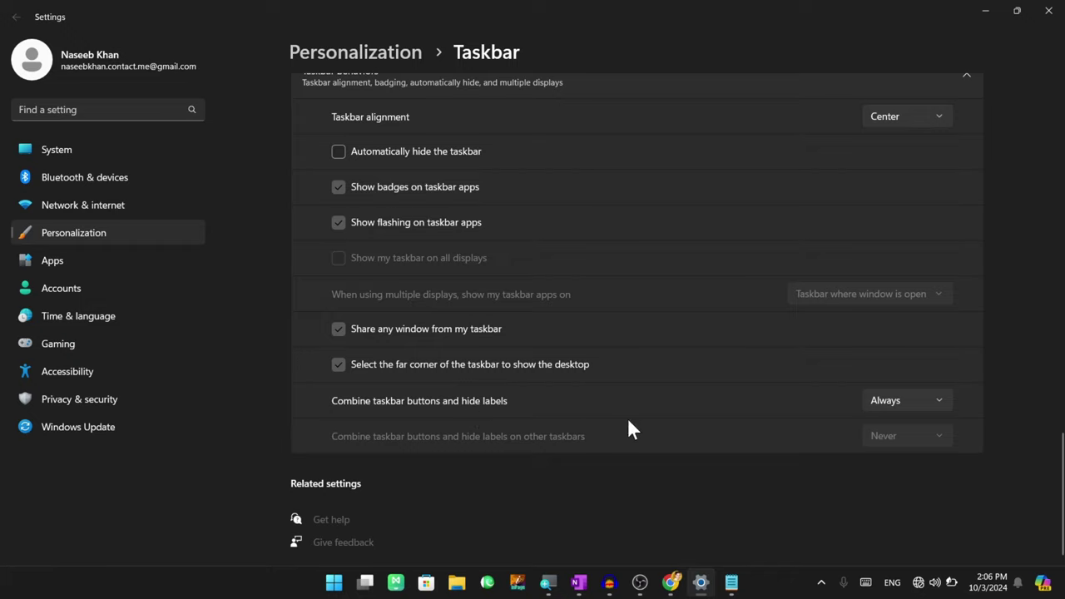
Try 'Combine taskbar buttons and hide labels' at When taskbar is full, then Never.
click(899, 401)
click(899, 424)
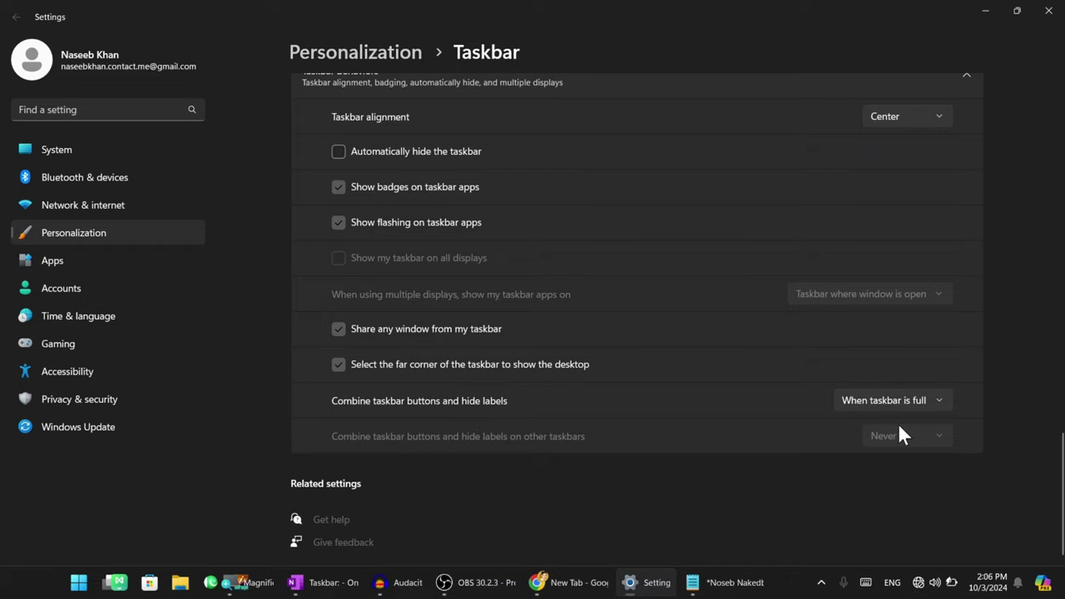
click(897, 401)
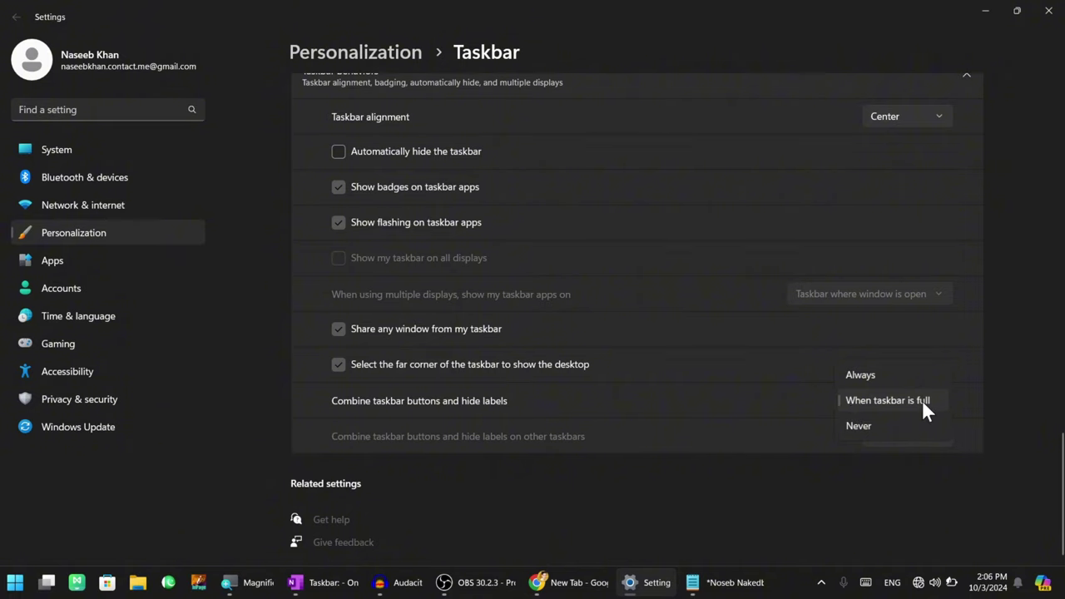
click(604, 449)
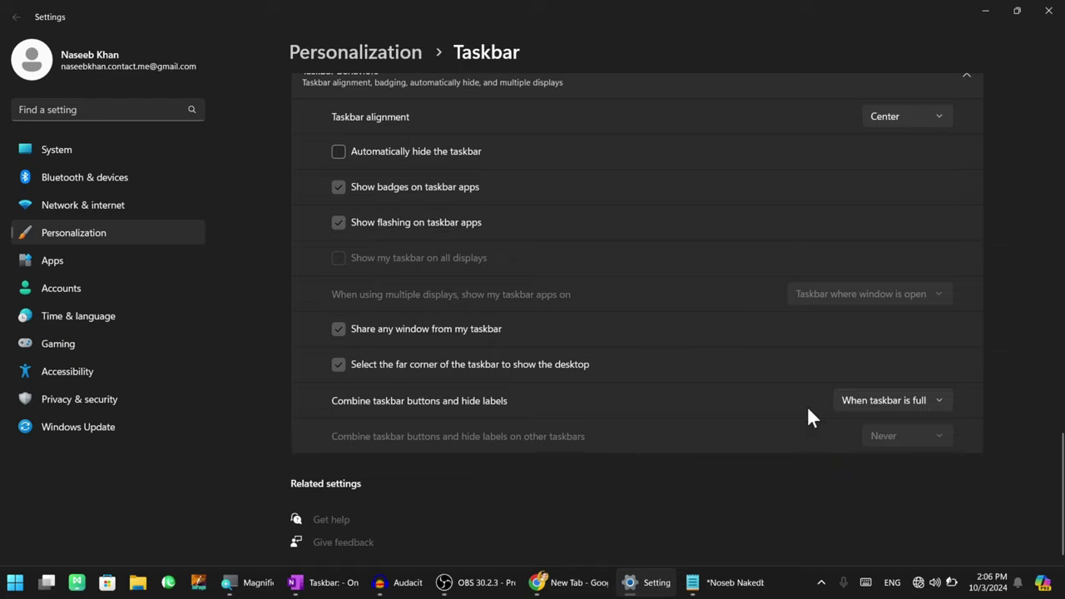
click(855, 399)
click(858, 426)
Set taskbar button combining to Always and bring up the Start menu.
click(901, 402)
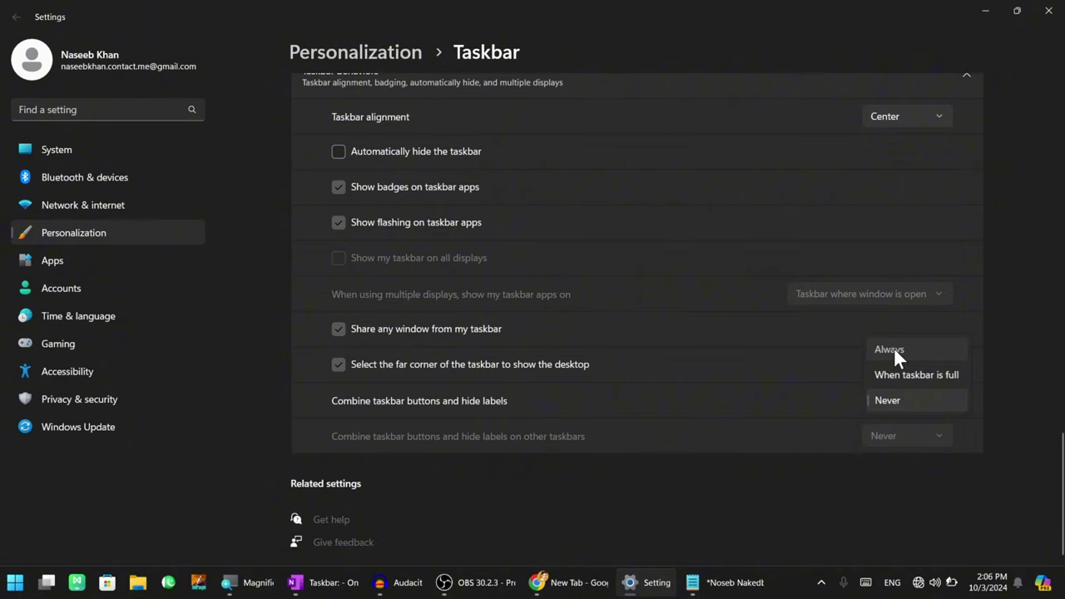
click(894, 349)
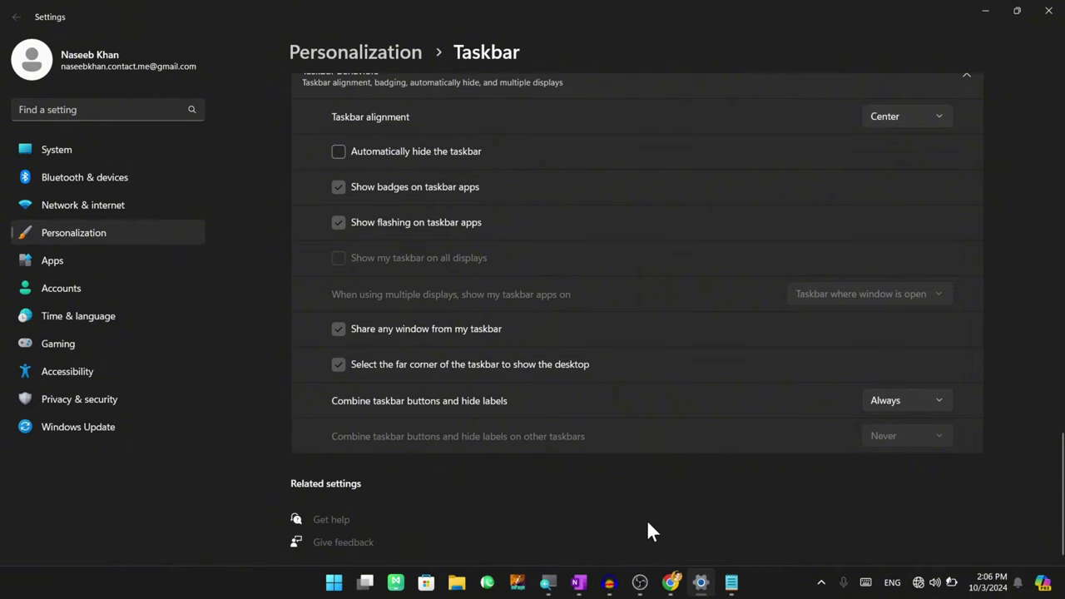
click(333, 585)
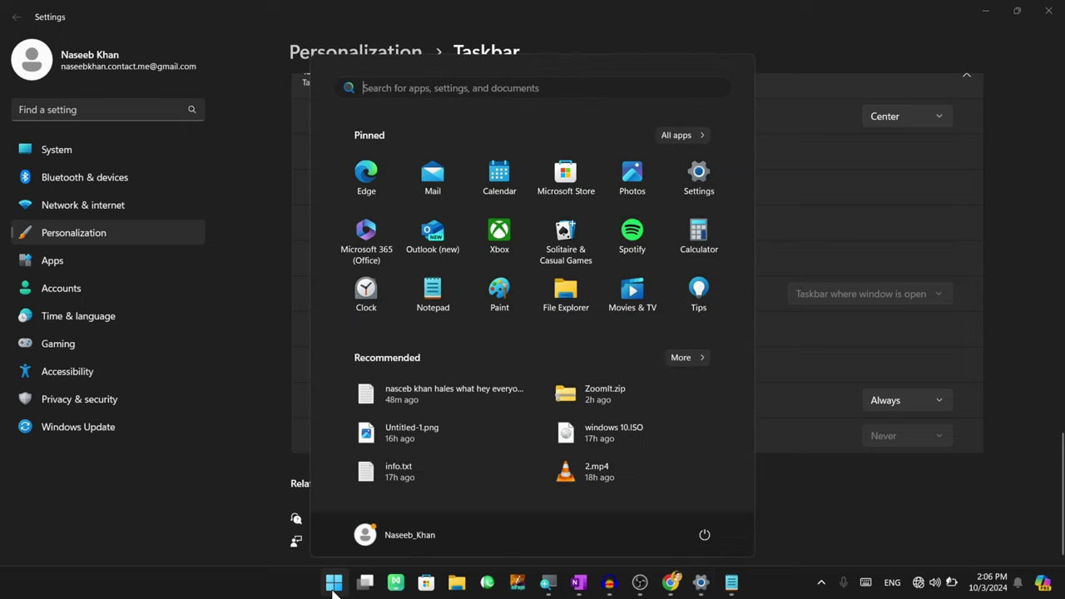
Launch Word by searching 'word' and open three blank documents, Document1 to Document3.
text(word)
key(Return)
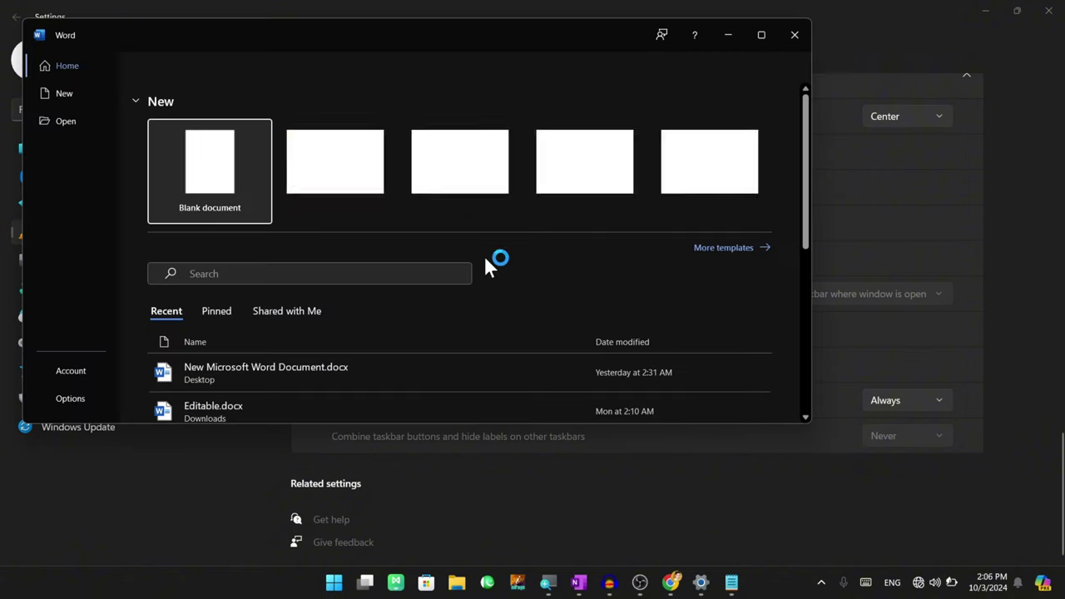
key(Return)
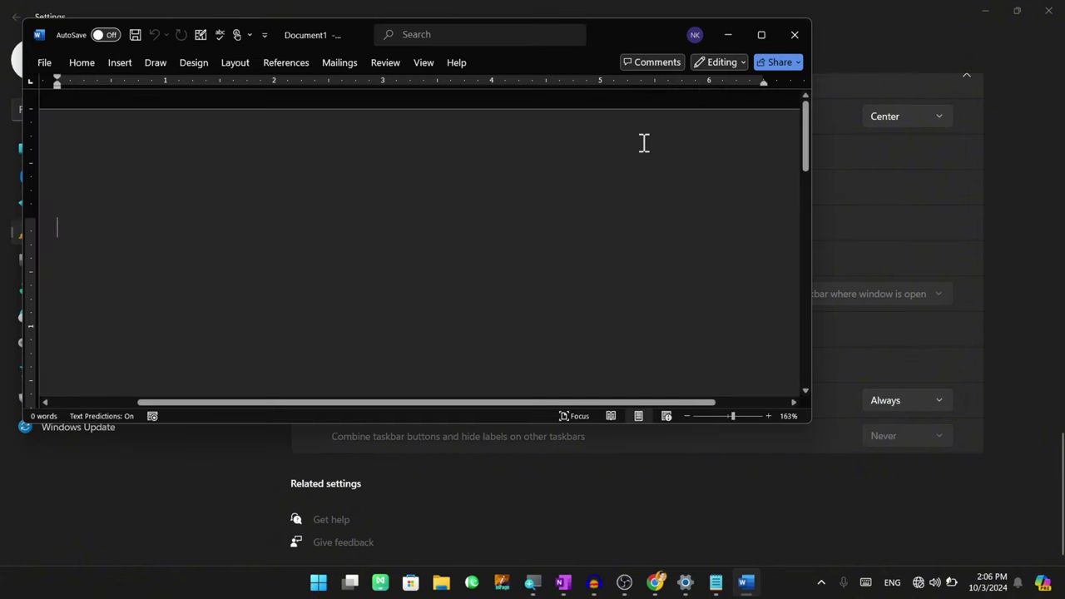
key(ctrl+n)
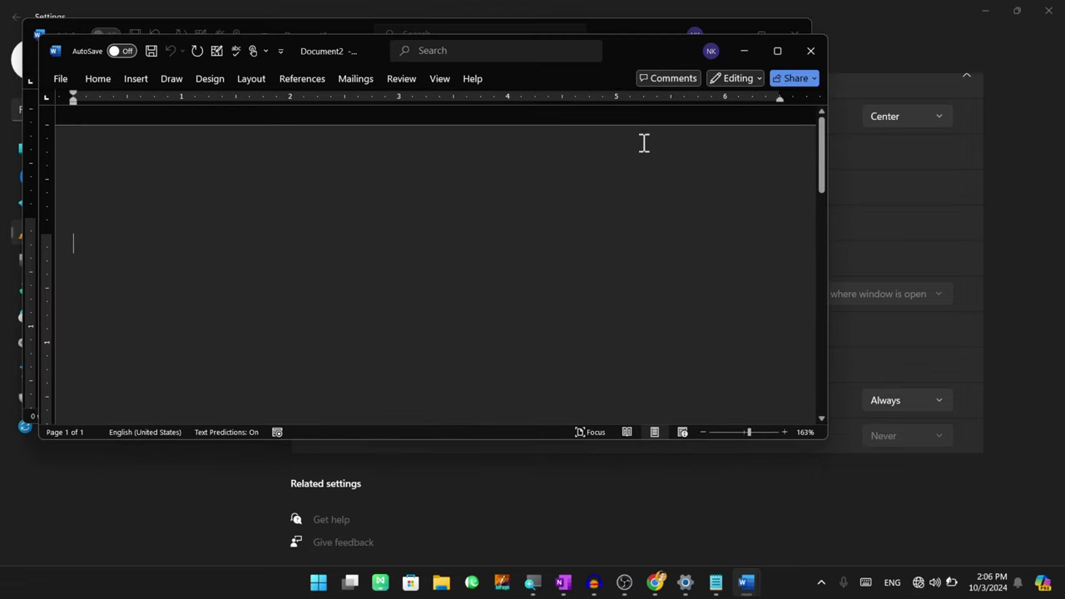
key(ctrl+n)
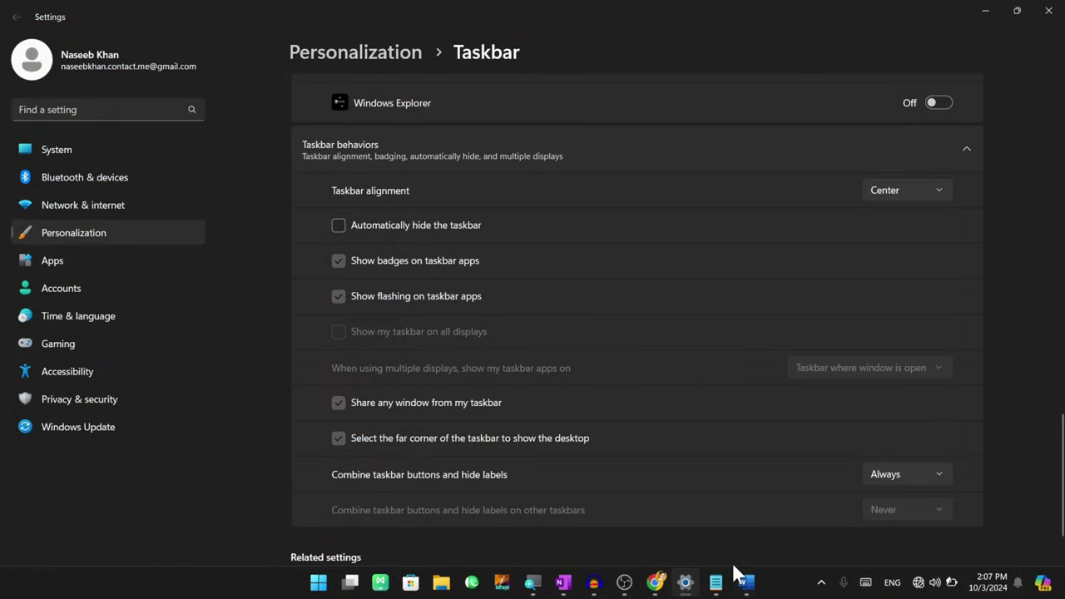
Switch taskbar button combining to When taskbar is full, then to Never.
mouse_move(741, 595)
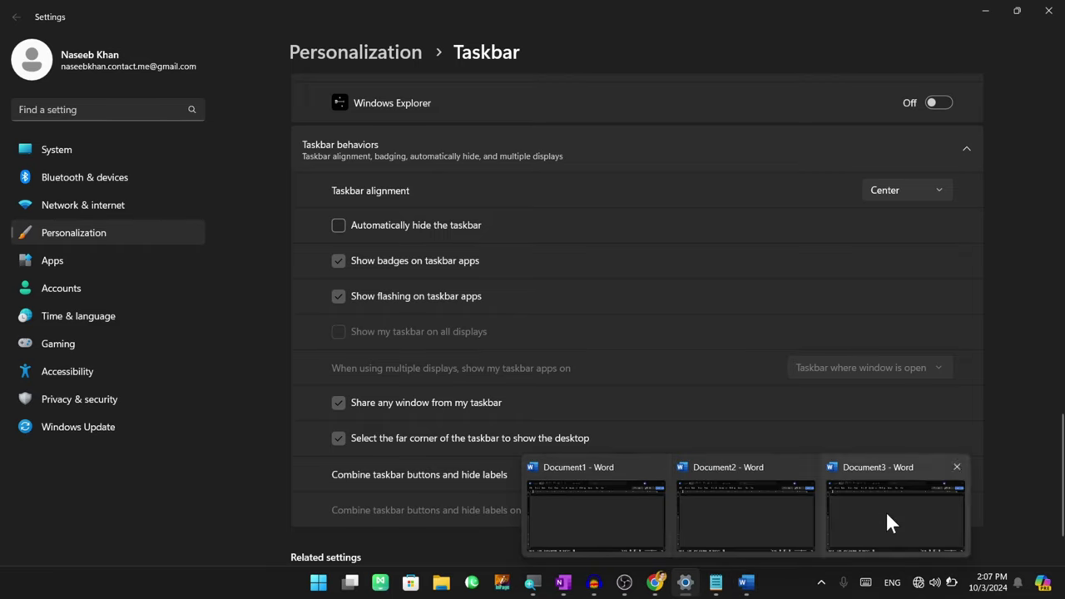
click(915, 473)
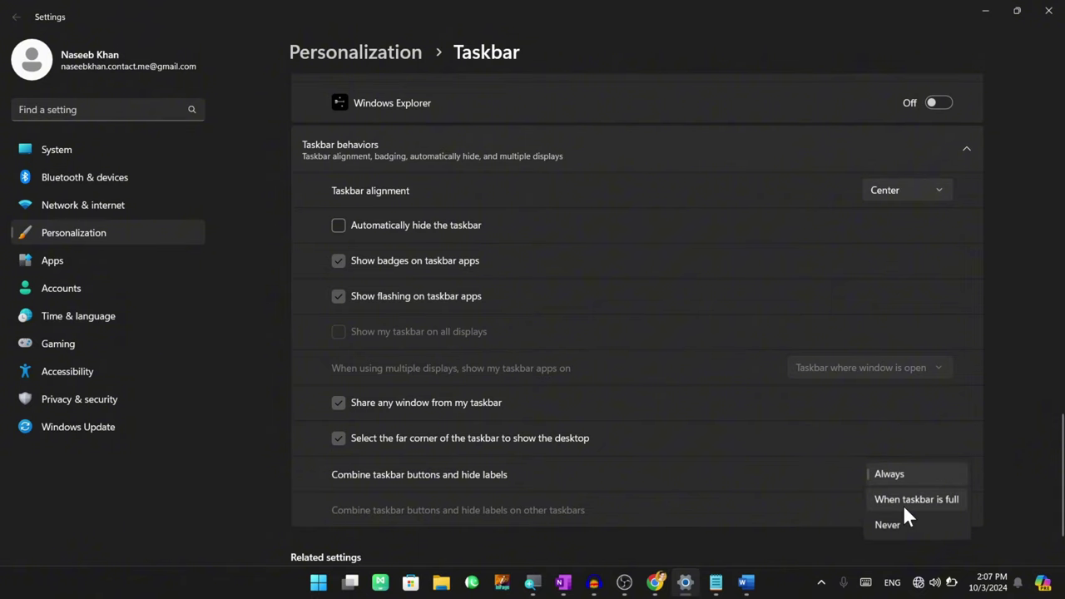
click(934, 496)
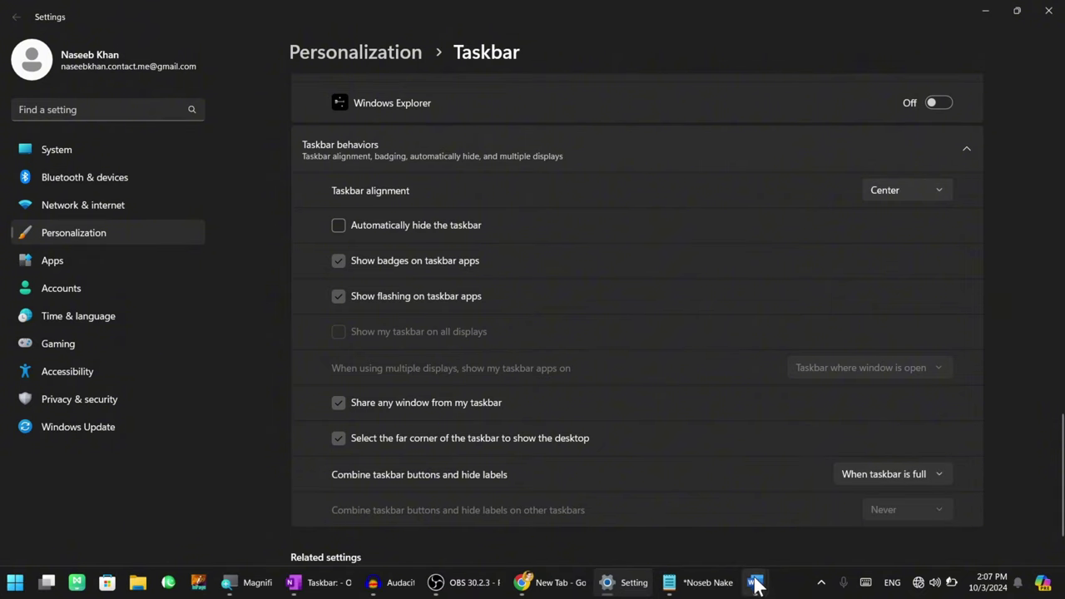
mouse_move(755, 582)
click(841, 476)
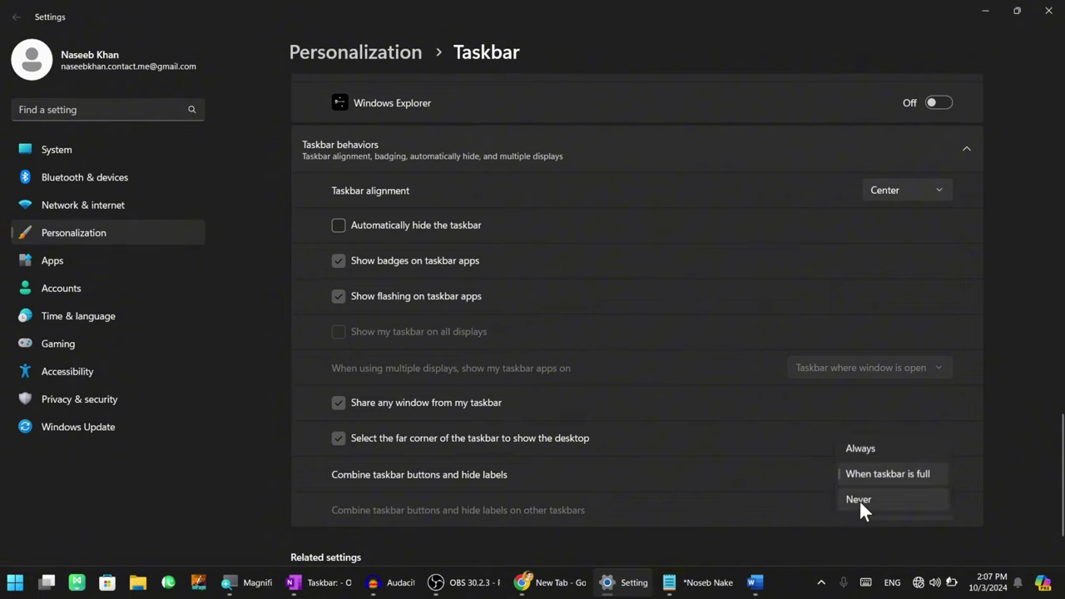
click(859, 500)
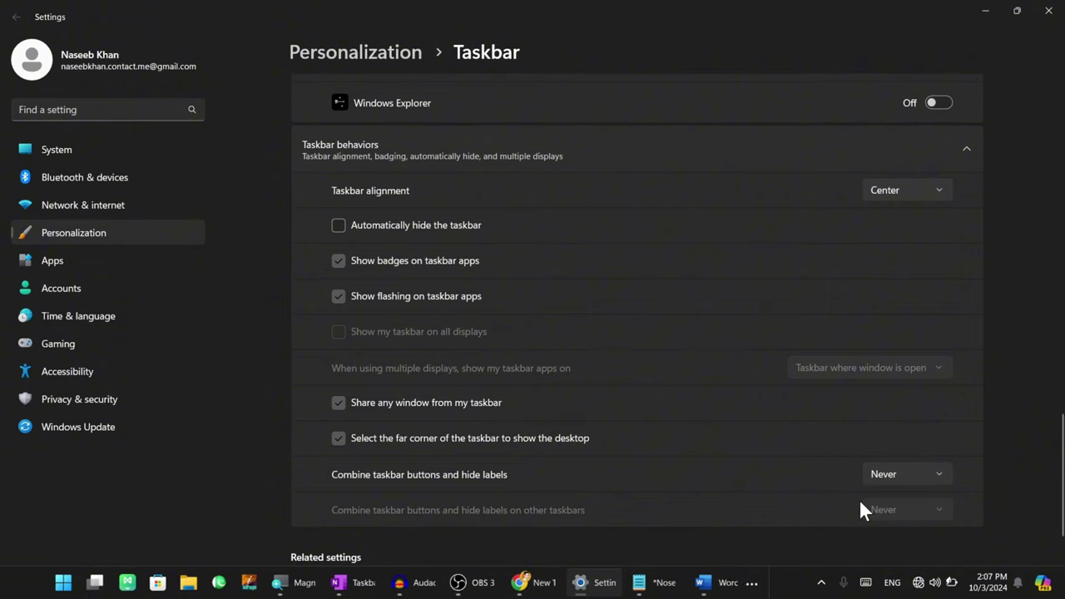
Check the taskbar overflow showing the Word windows that don't fit, then dismiss it.
click(754, 584)
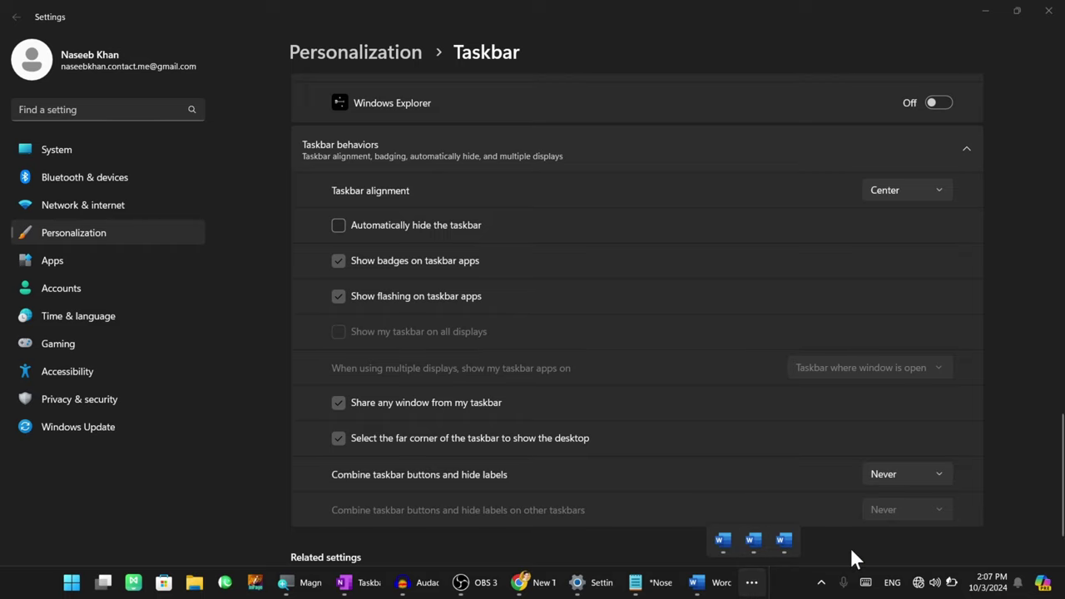
click(599, 448)
scroll(599, 454, up, 15)
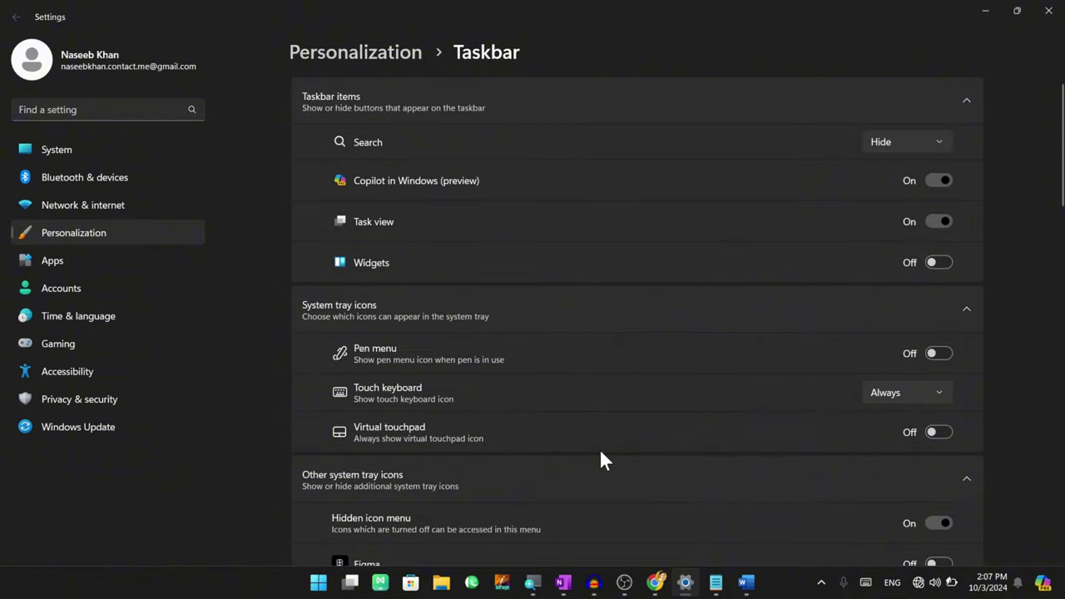
scroll(506, 412, down, 10)
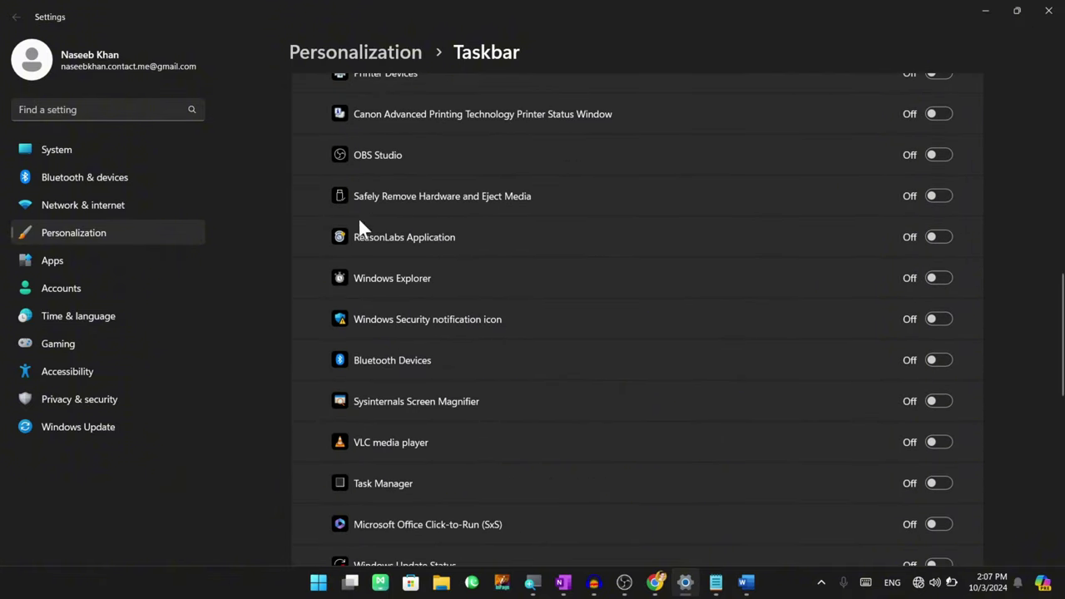
scroll(383, 249, down, 4)
scroll(414, 280, up, 7)
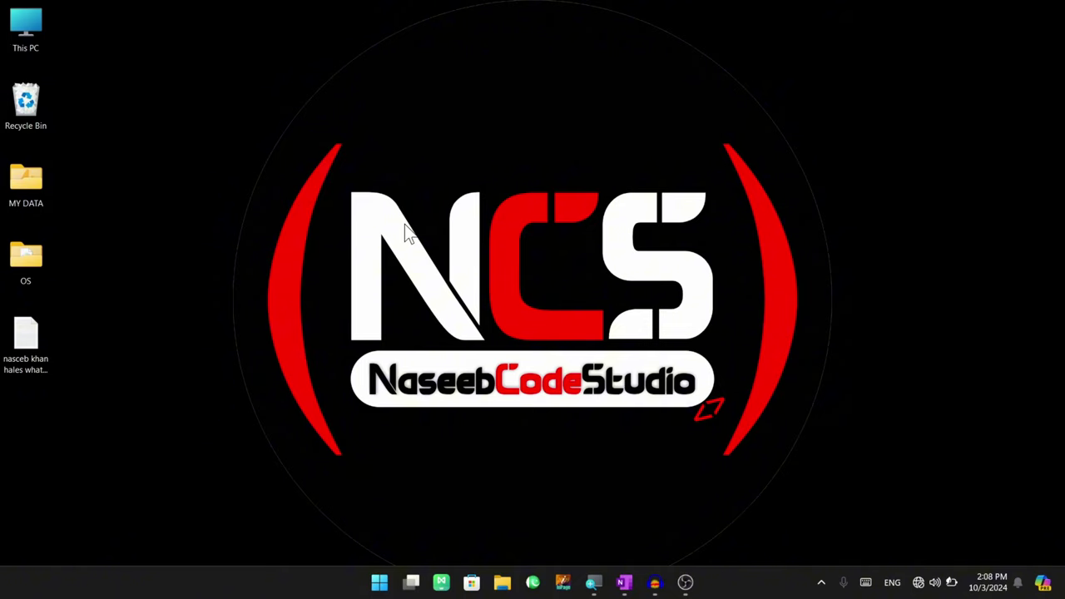
right_click(547, 130)
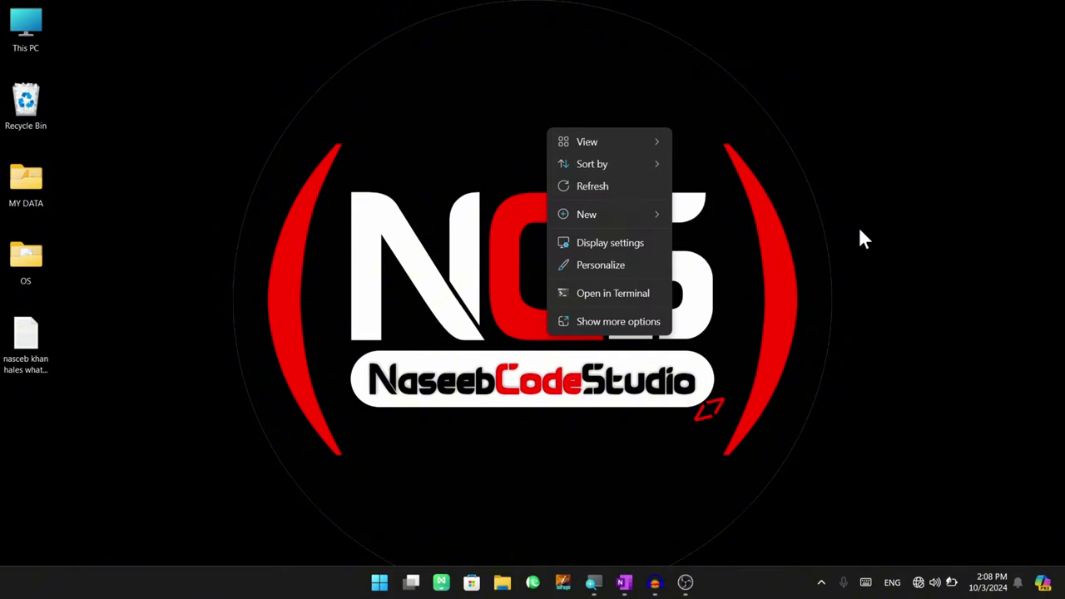
key(Escape)
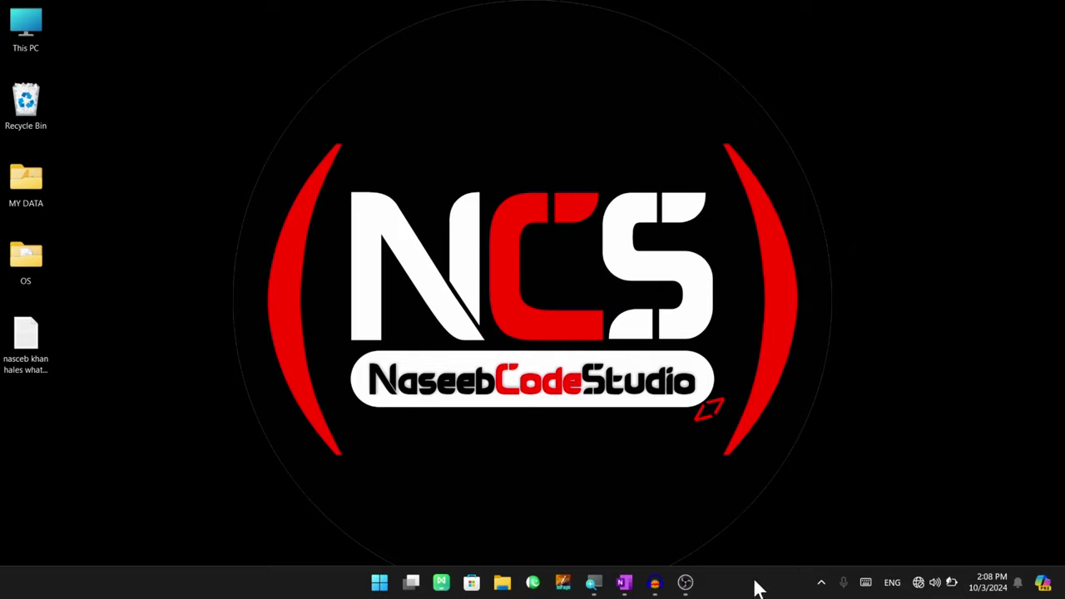